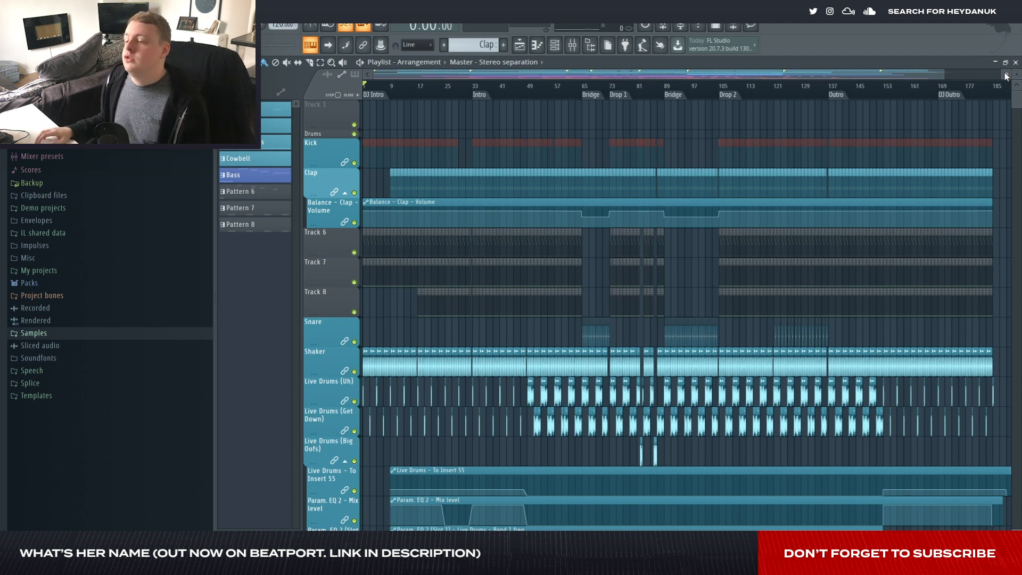
Resize the arrangement view and look at the FX group's effects
mouse_move(1017, 102)
left_mouse_down()
mouse_move(1017, 131)
mouse_move(1014, 96)
left_mouse_up()
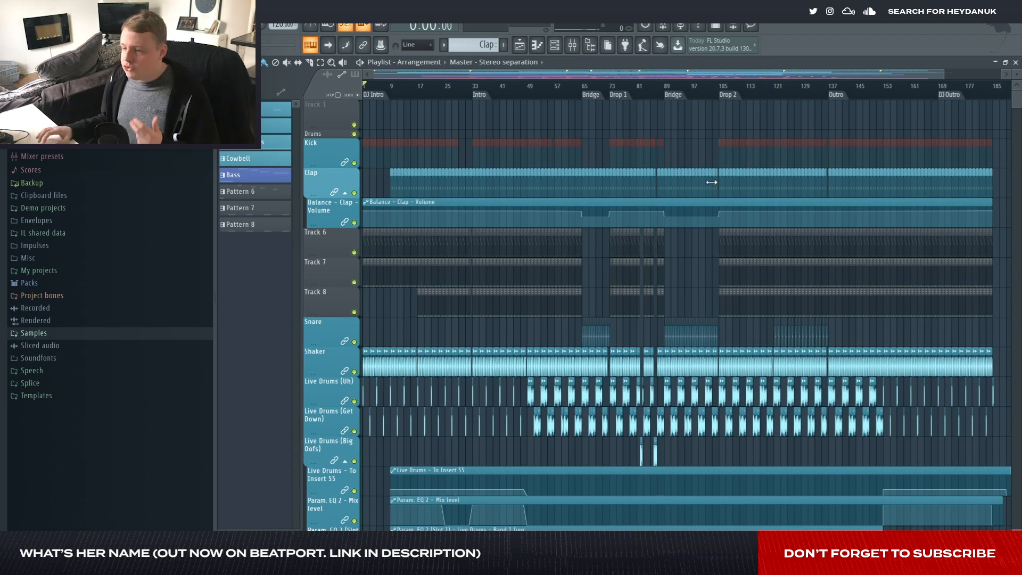
mouse_move(1017, 109)
left_mouse_down()
mouse_move(1016, 135)
mouse_move(1015, 125)
left_mouse_up()
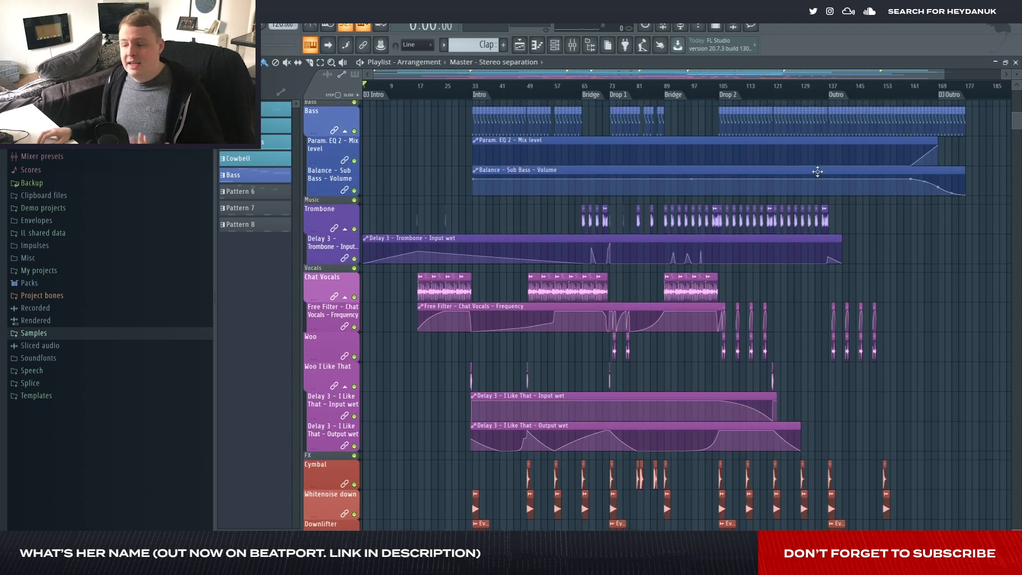
scroll(696, 287, "up", 5)
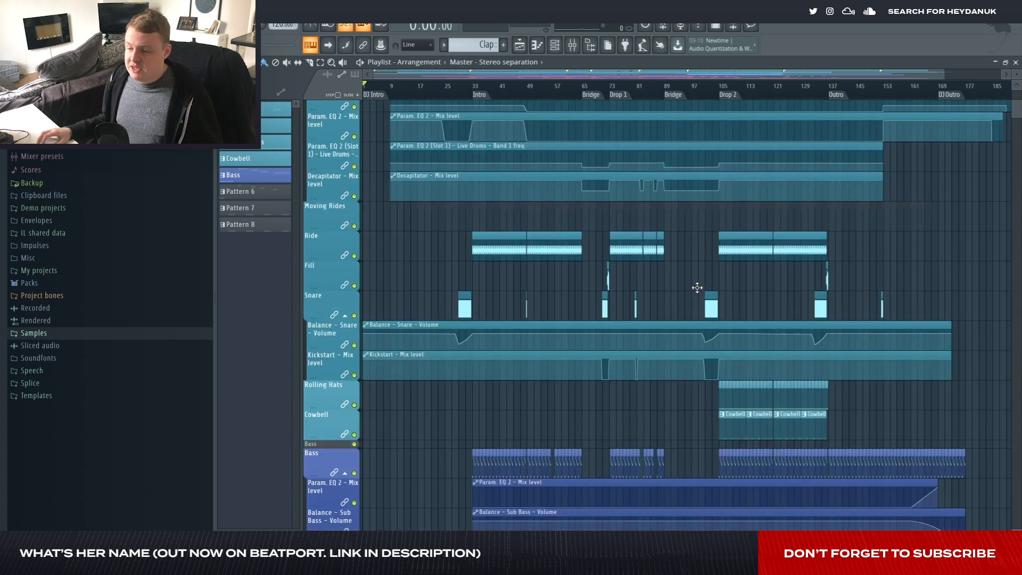
scroll(697, 287, "up", 6)
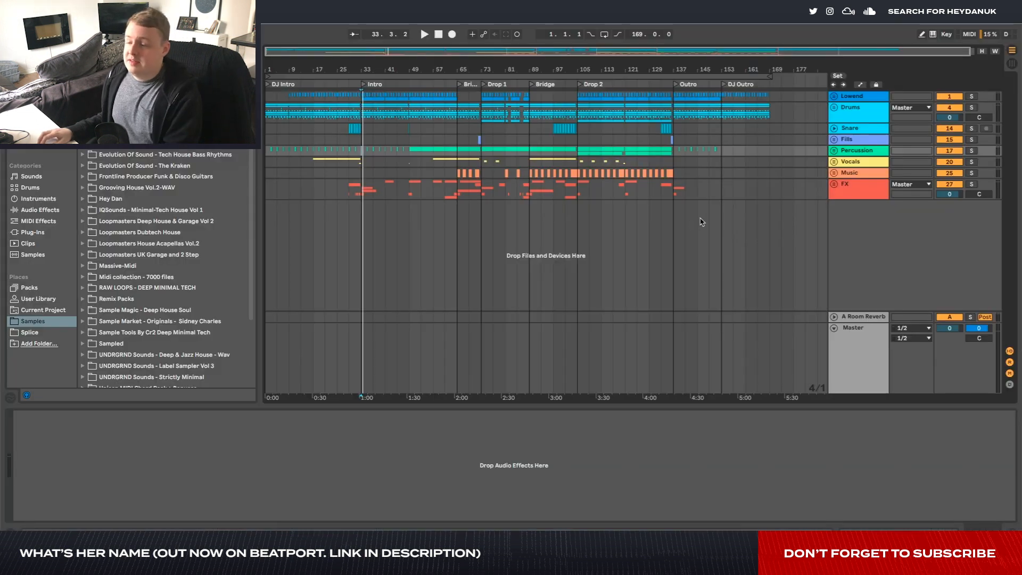
left_click(682, 198)
Show the Mental_Break track's compressor, two EQs and delay chain while playing from bar 61
scroll(390, 122, "up", 5)
scroll(431, 133, "left", 8)
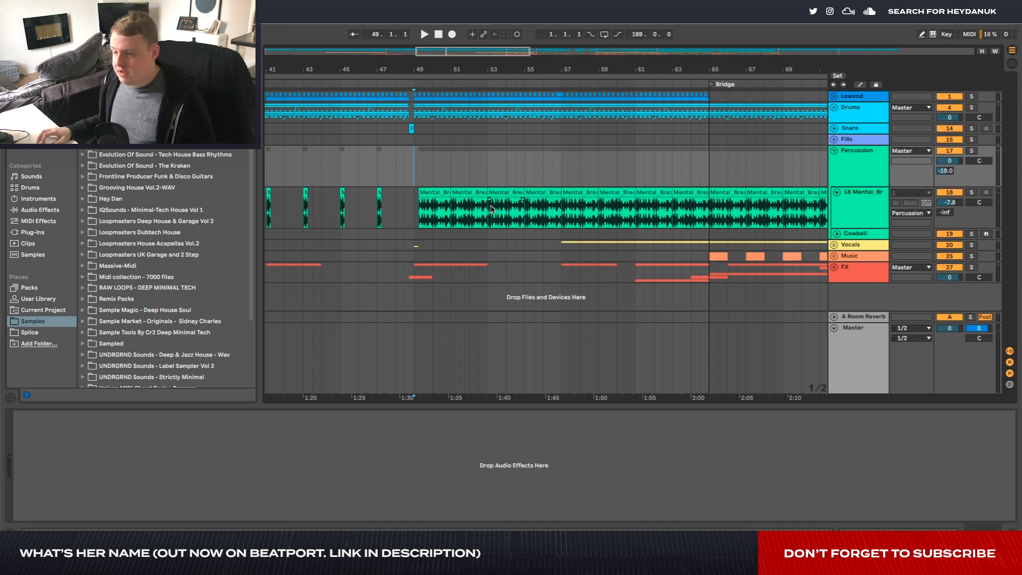
left_click(639, 214)
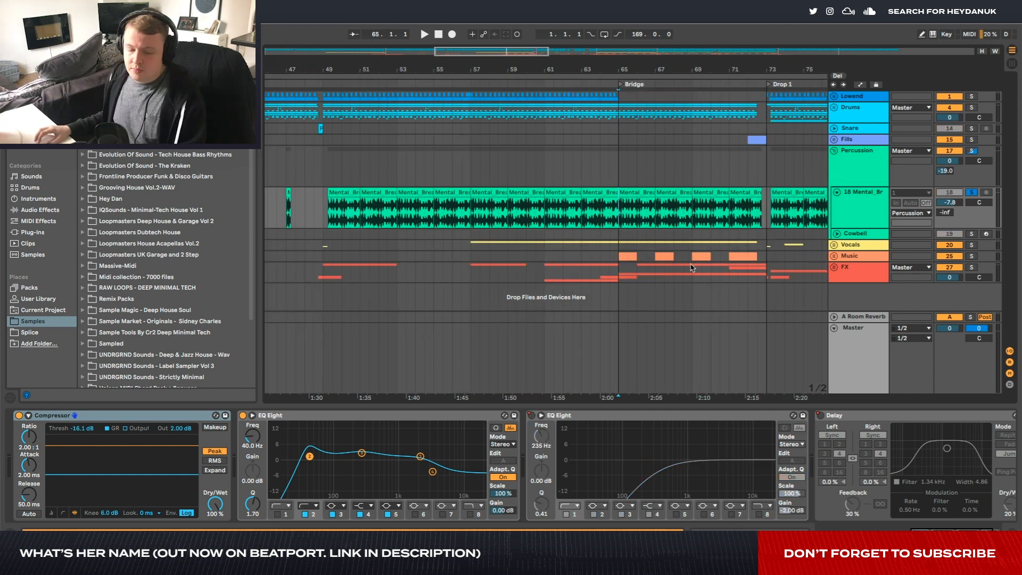
key("space")
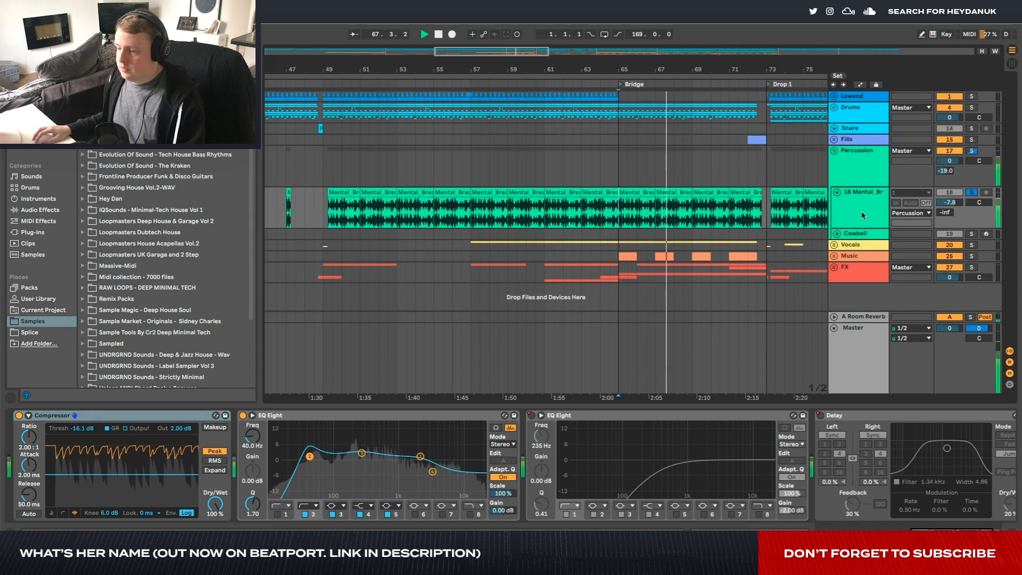
left_click(862, 216)
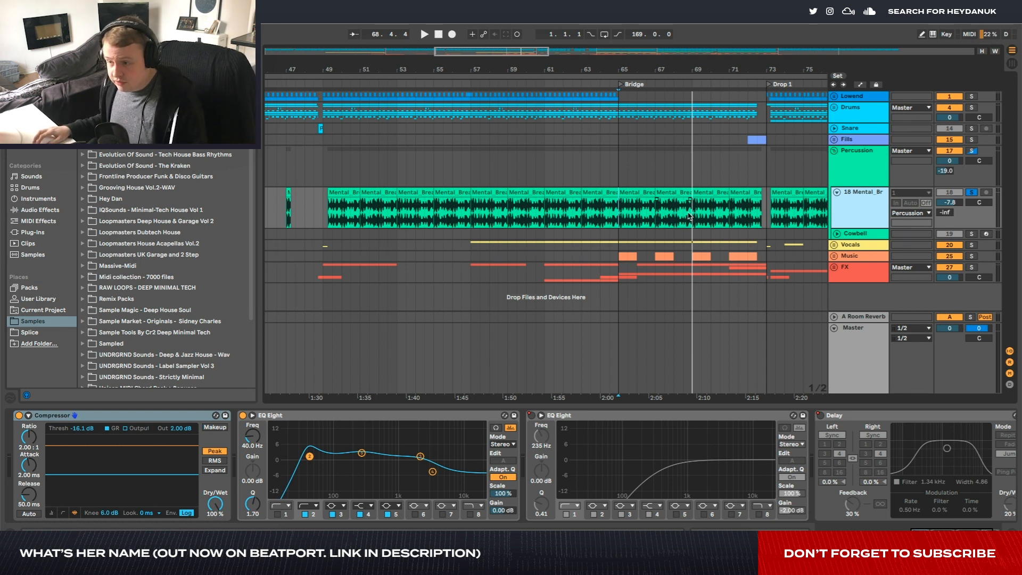
Check the warp markers of the chopped Get_Down and Uh2 break clips, then set the start to bar 75
double_click(627, 190)
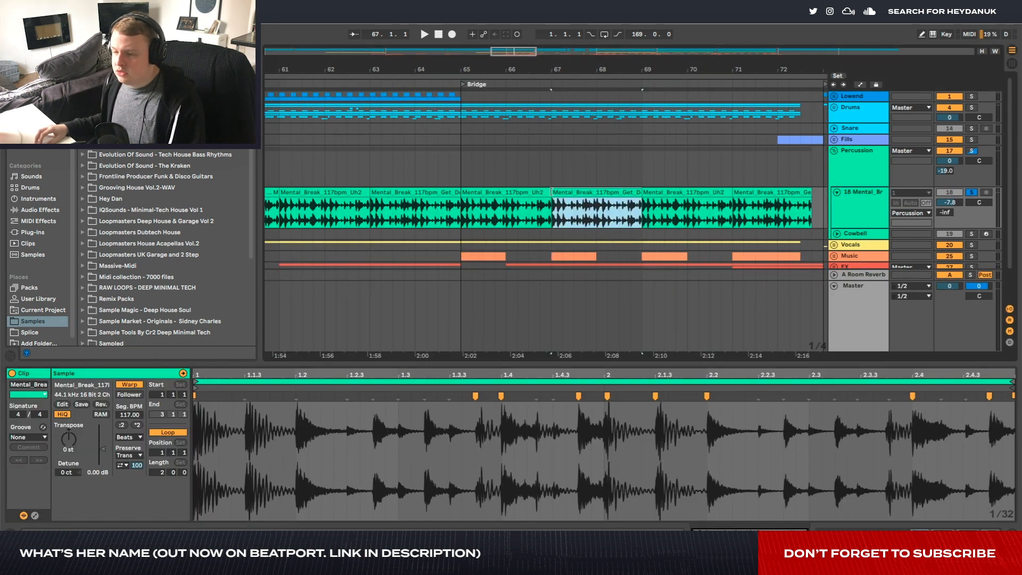
left_click(492, 191)
scroll(522, 194, "up", 3)
left_click(599, 193)
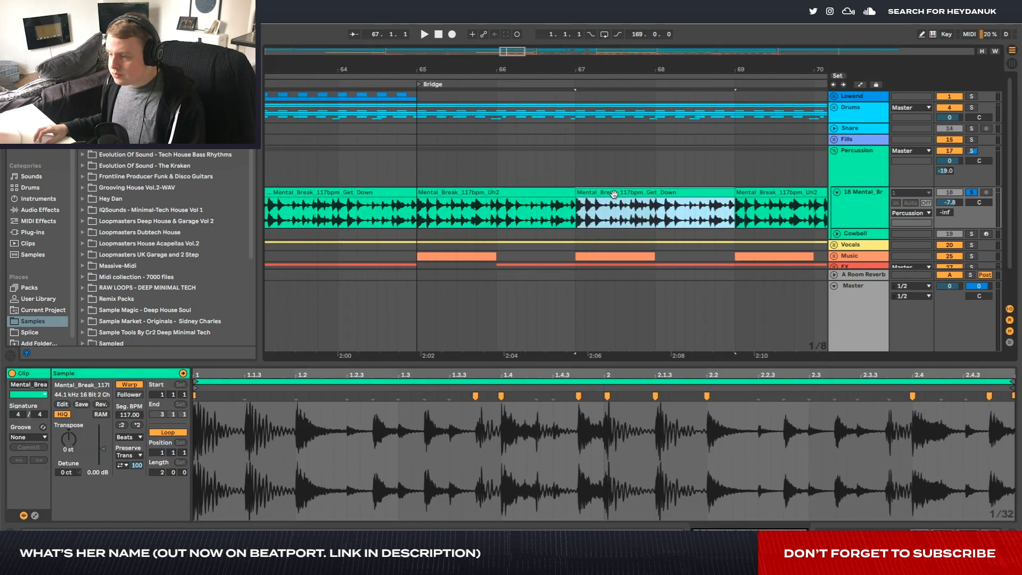
scroll(599, 201, "right", 10)
scroll(598, 201, "right", 6)
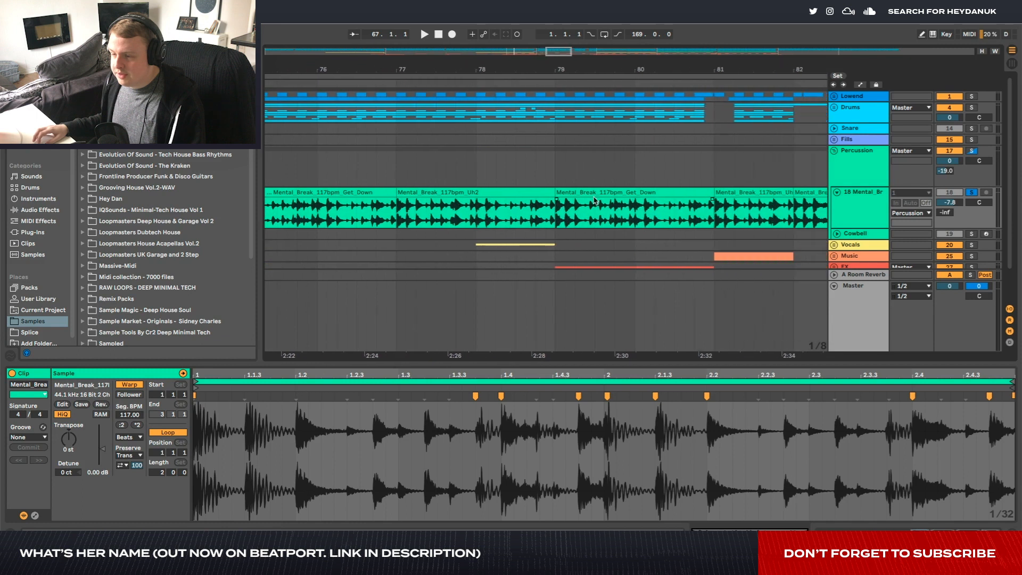
scroll(614, 194, "up", 8)
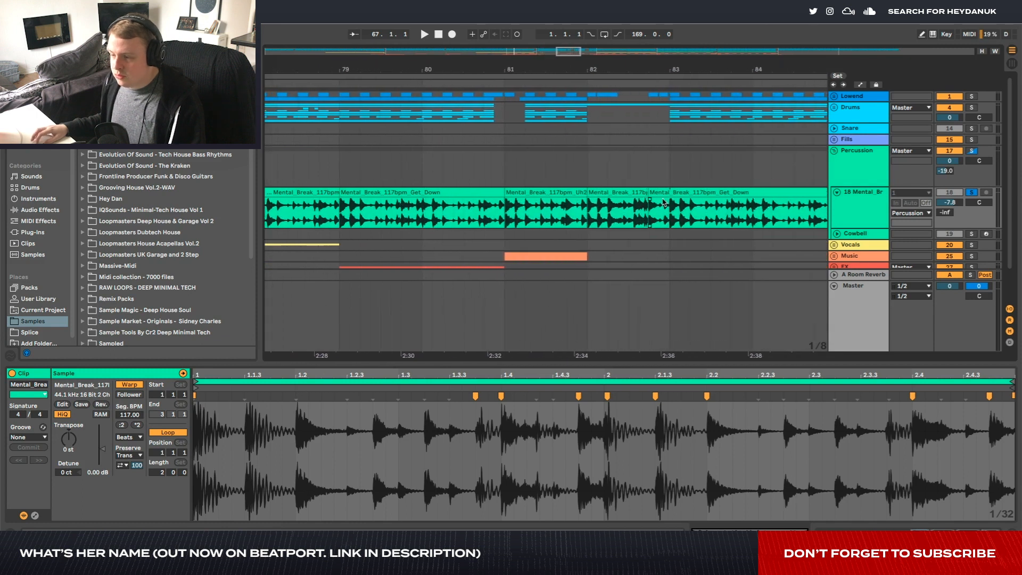
scroll(662, 202, "down", 10)
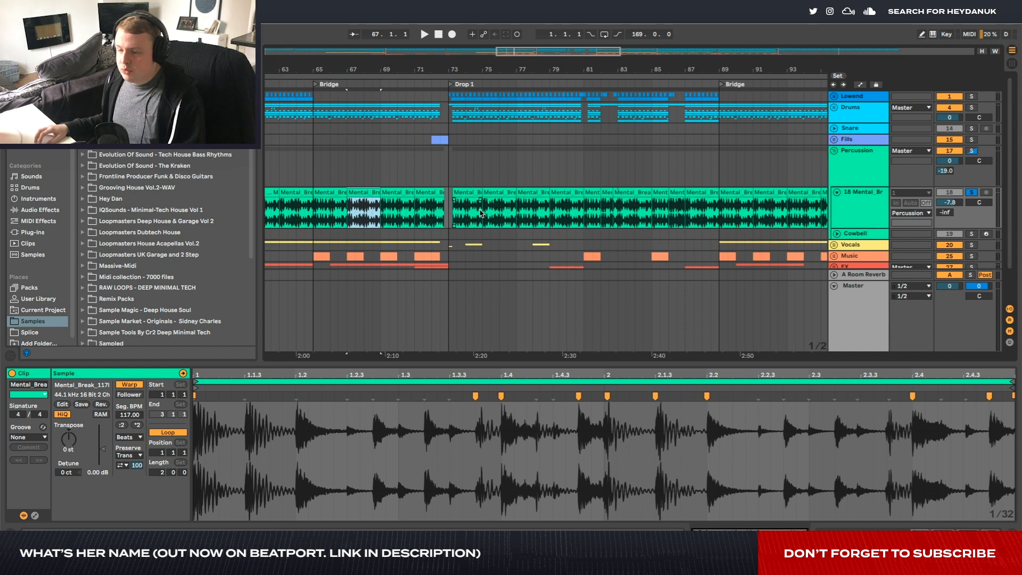
left_click(481, 211)
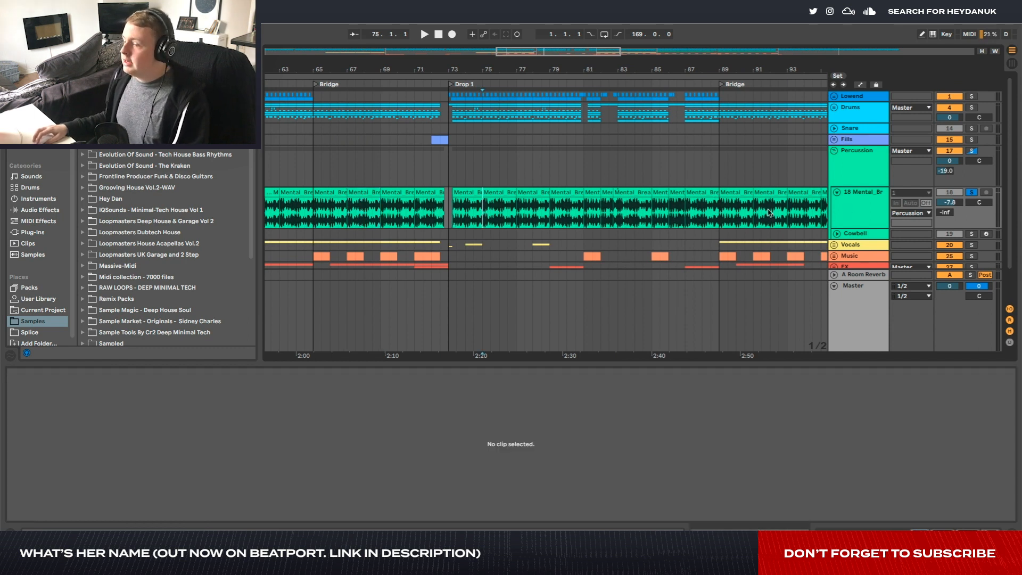
Play the break from bar 75, then stop
scroll(769, 213, "left", 3)
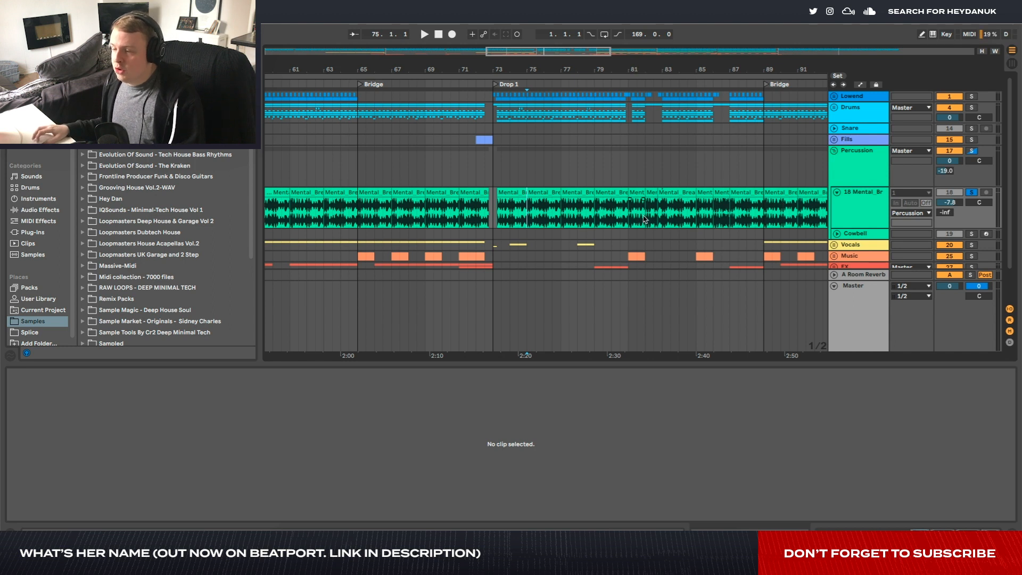
scroll(646, 218, "up", 3)
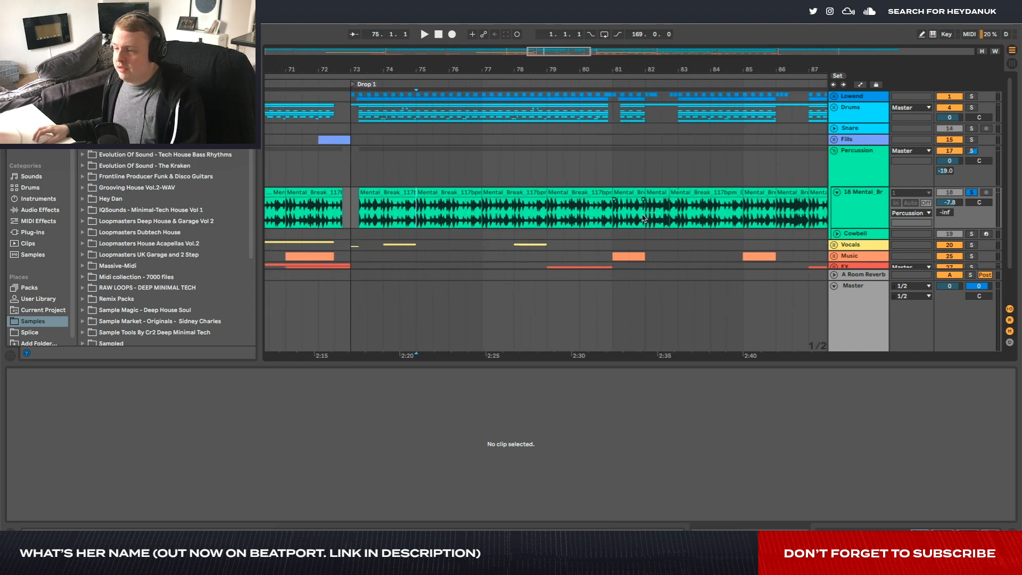
key("space")
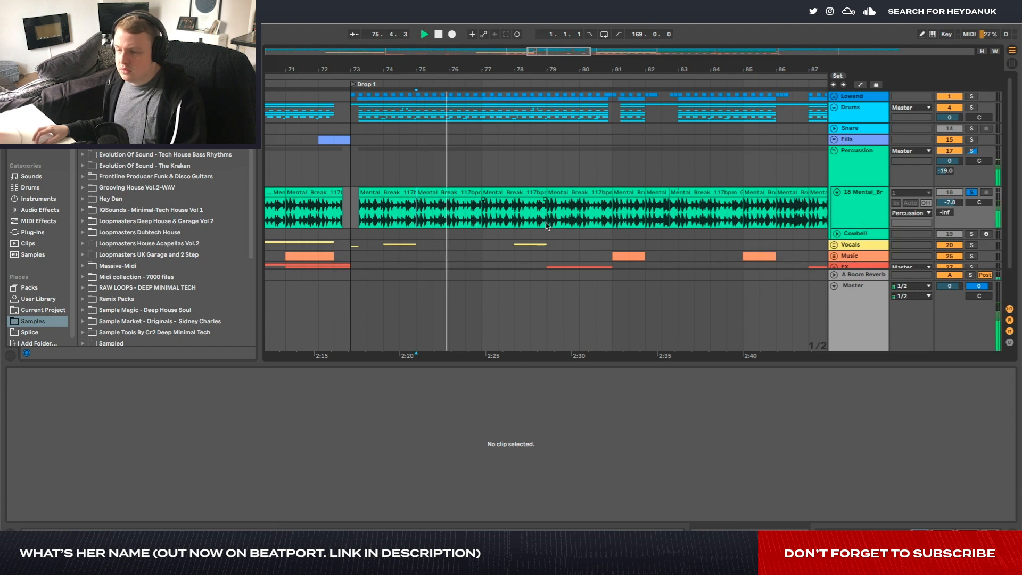
key("space")
Play the arrangement from bar 81, then bring the Lowend group's Kick and Bass Guitar into view at Drop 1
scroll(567, 216, "down", 8)
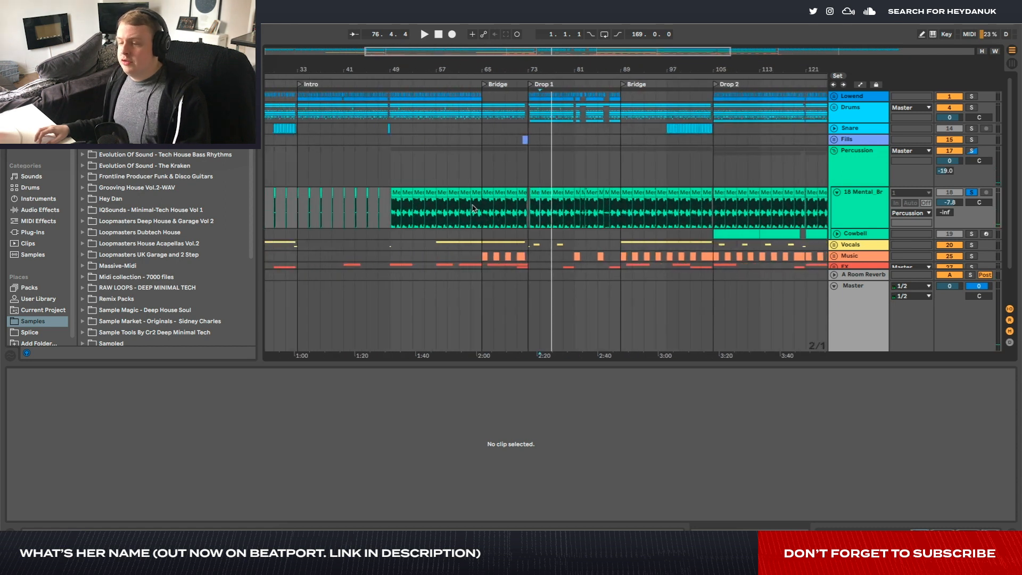
scroll(538, 213, "right", 5)
scroll(538, 213, "up", 8)
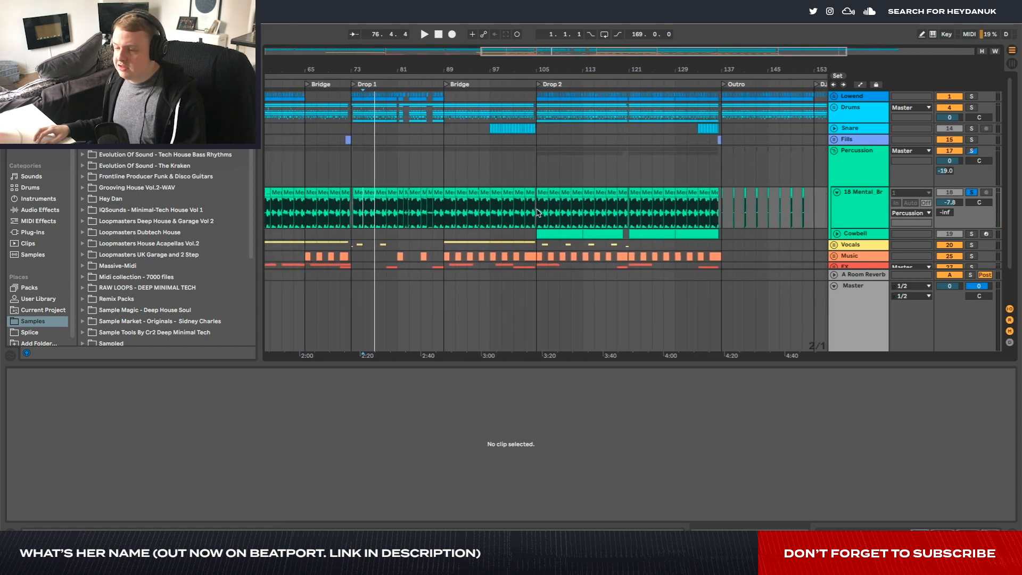
left_click(515, 212)
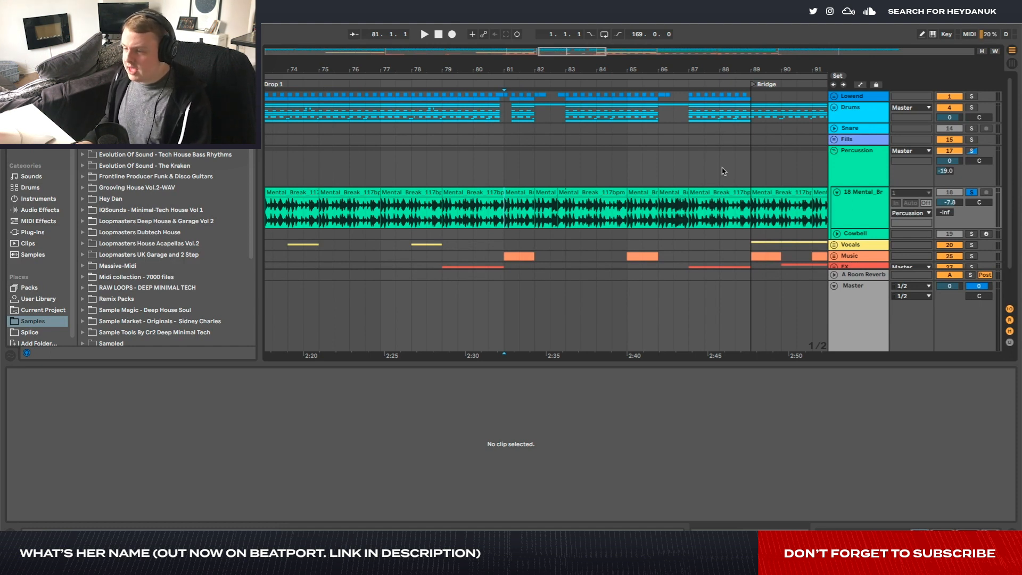
key("space")
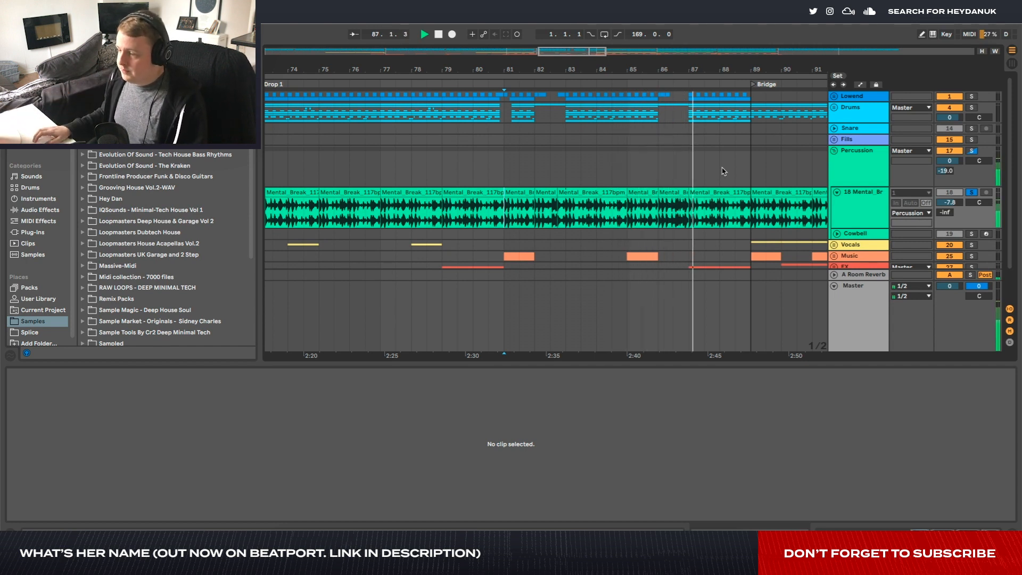
key("space")
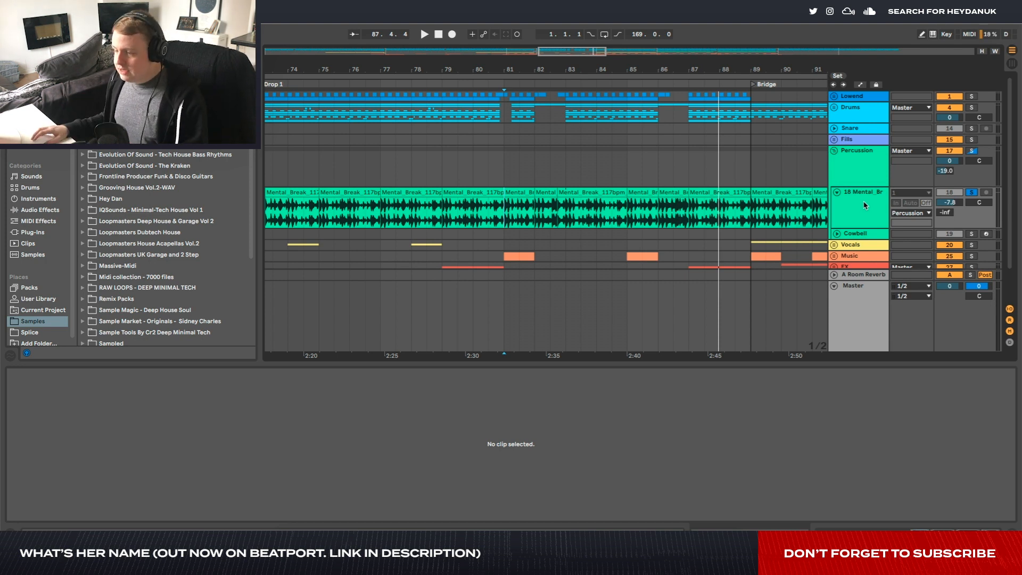
scroll(481, 245, "down", 6)
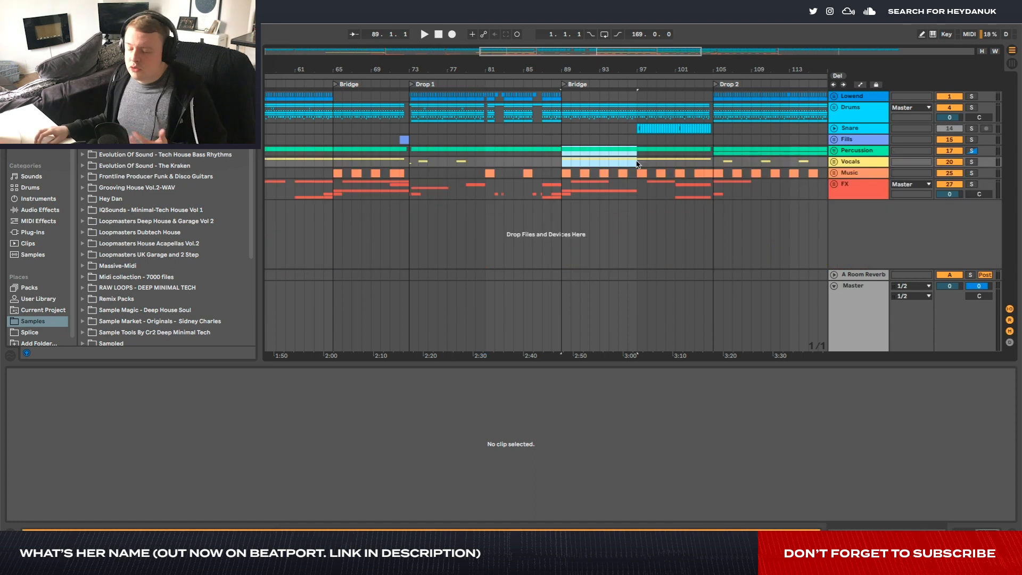
left_click_drag(638, 161, 563, 163)
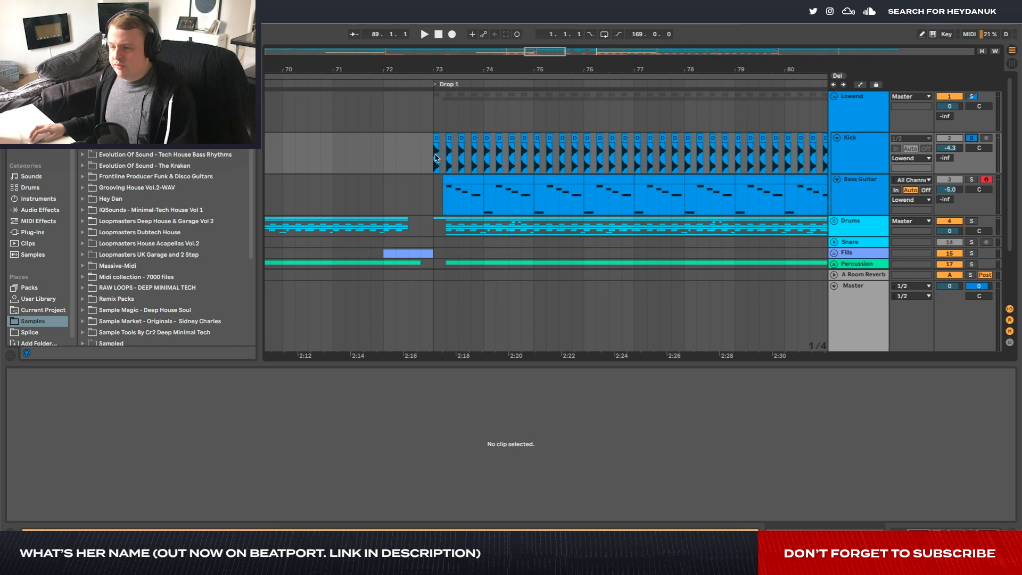
Inspect the short kick clips at bar 73 and display the Kick track's EQ, Drum Buss, Compressor and Kickstart chain
left_click(439, 158)
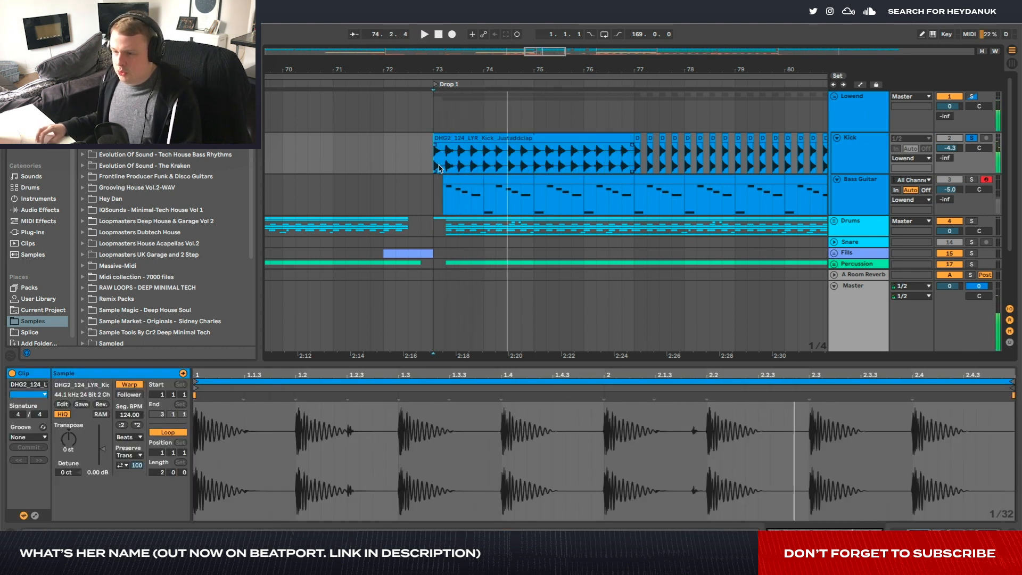
left_click(439, 168)
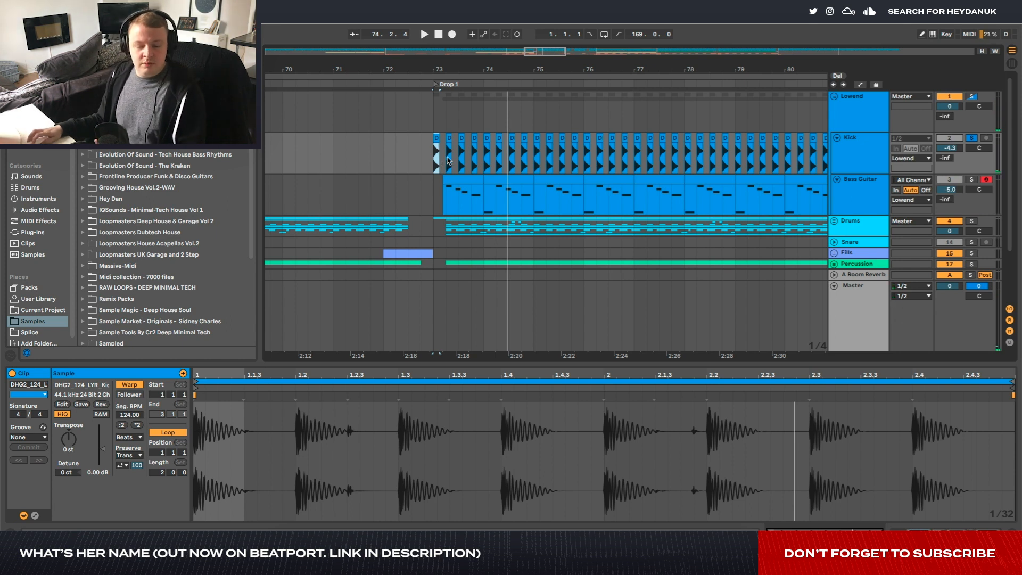
left_click(861, 170)
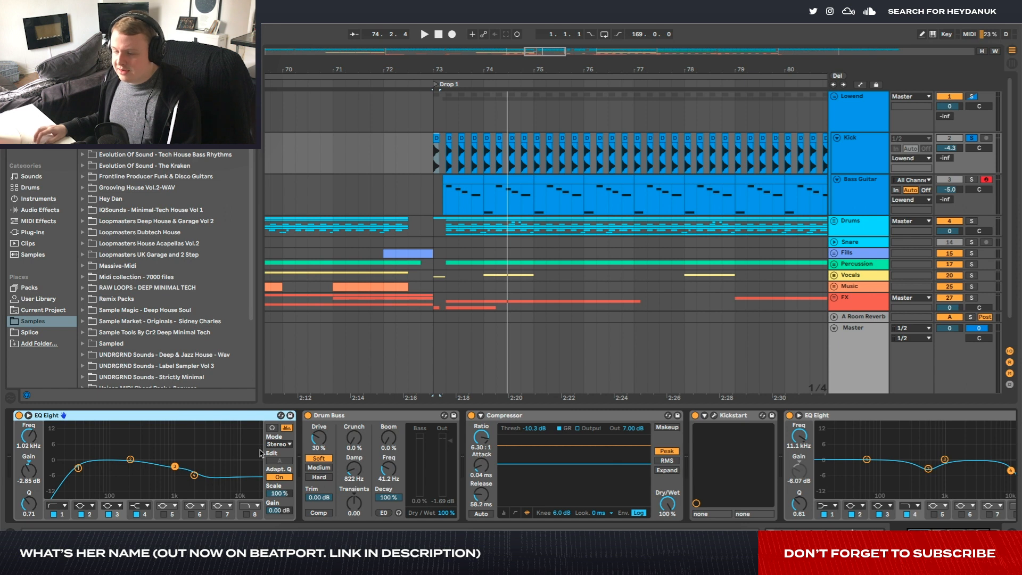
Review the kick's Drum Buss and Compressor settings and bring Kickstart fully into view
left_click(352, 418)
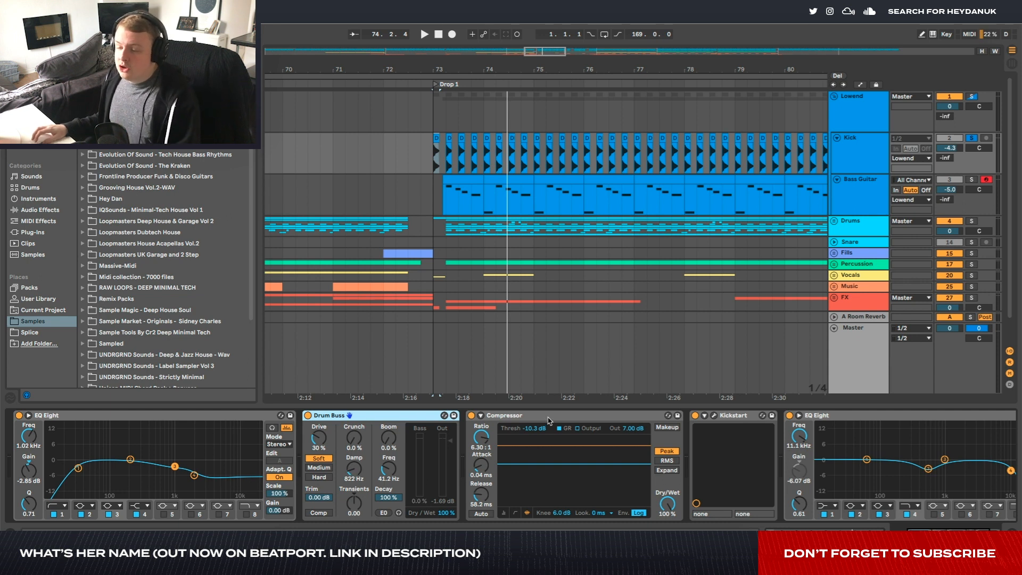
scroll(540, 416, "right", 3)
left_click(637, 416)
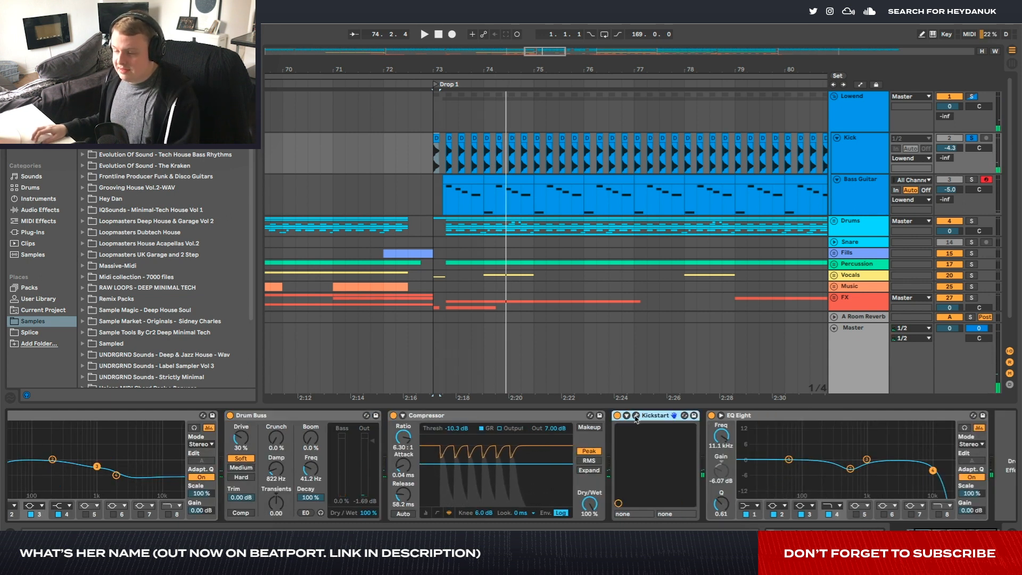
Open the Kickstart window and play the drop, pulling its Mix from 55% to 0% to compare
left_click(636, 416)
key("space")
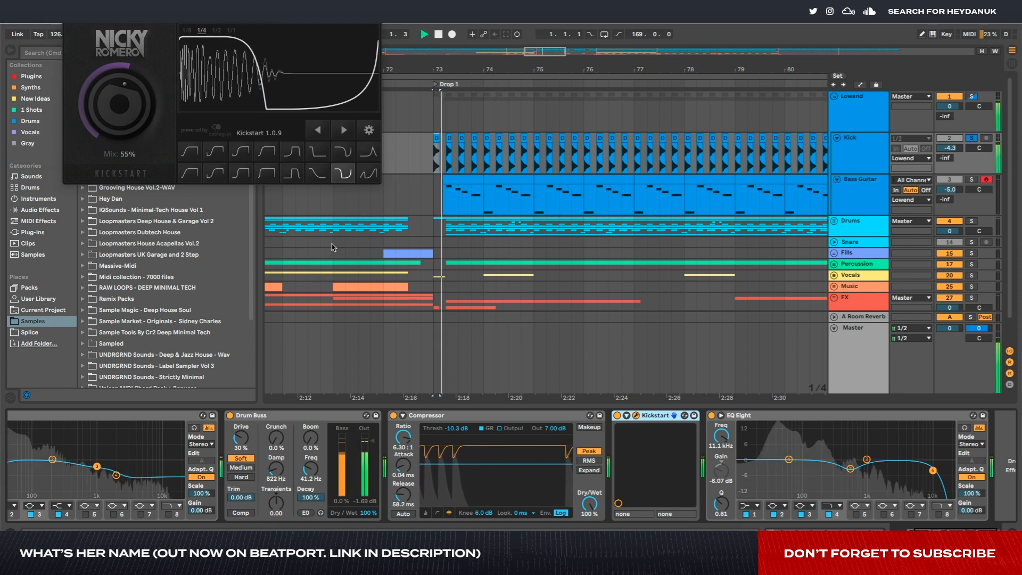
key("space")
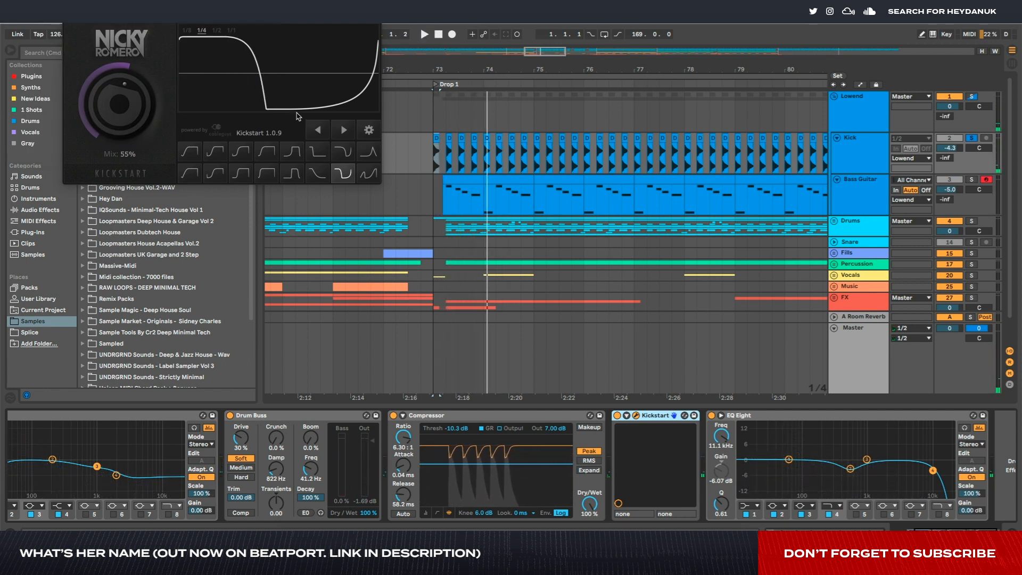
key("space")
key("space")
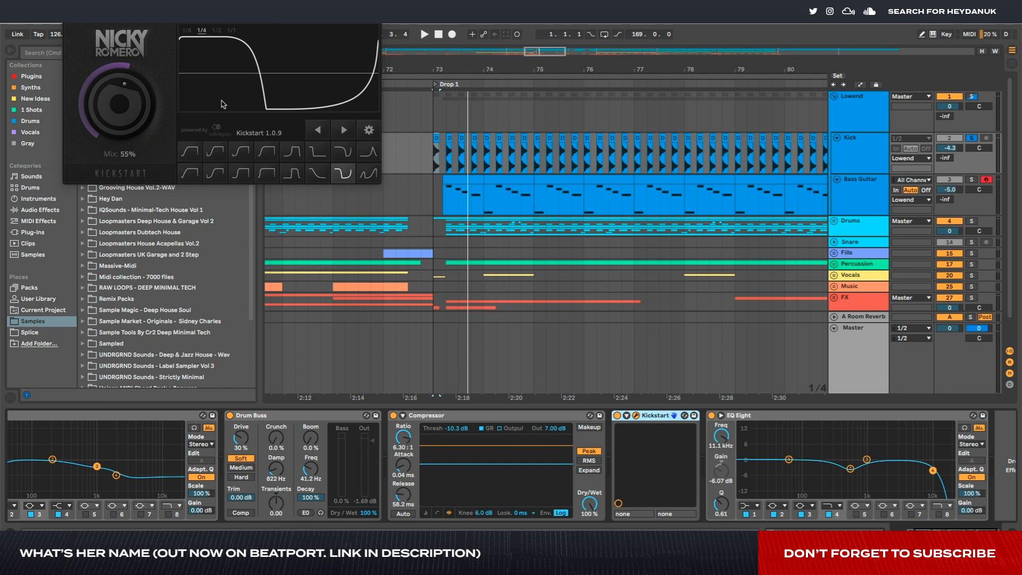
key("space")
mouse_move(123, 94)
left_mouse_down()
mouse_move(123, 118)
mouse_move(123, 96)
left_mouse_up()
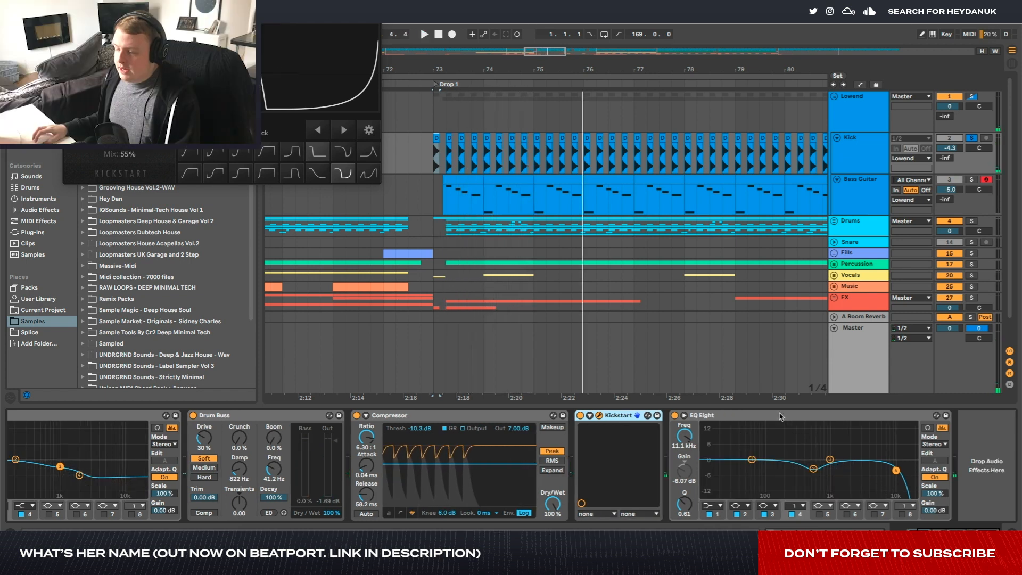
left_click(780, 416)
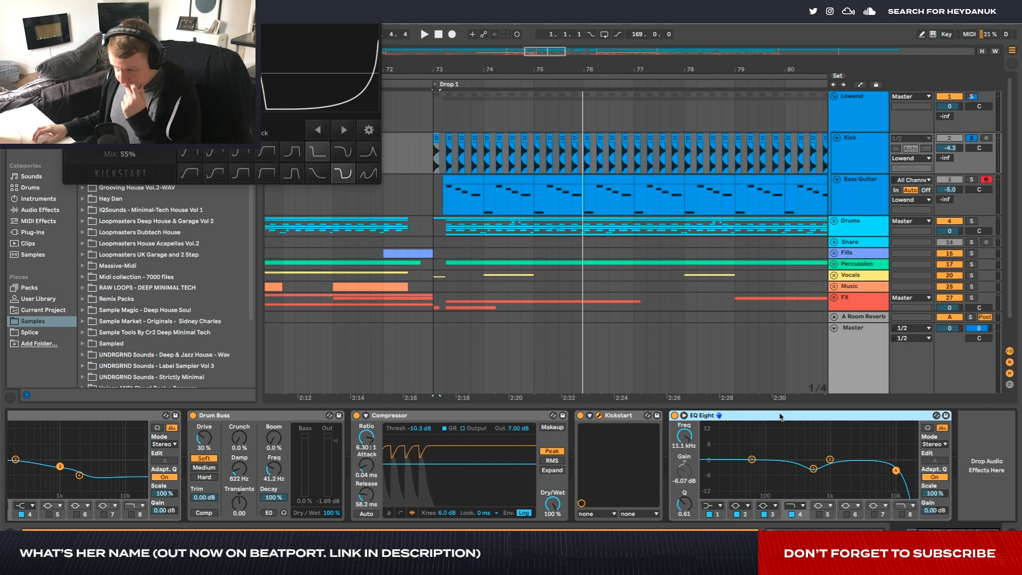
Group the Kick track's five effects into an Audio Effect Rack and switch it on
scroll(646, 420, "left", 5)
left_click(169, 420, "shift")
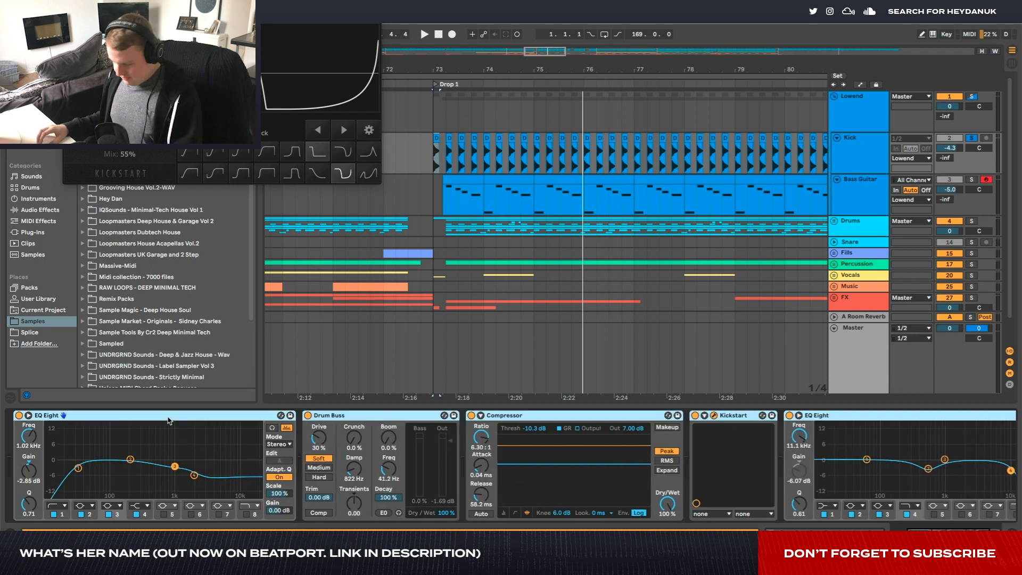
key("ctrl+g")
key("space")
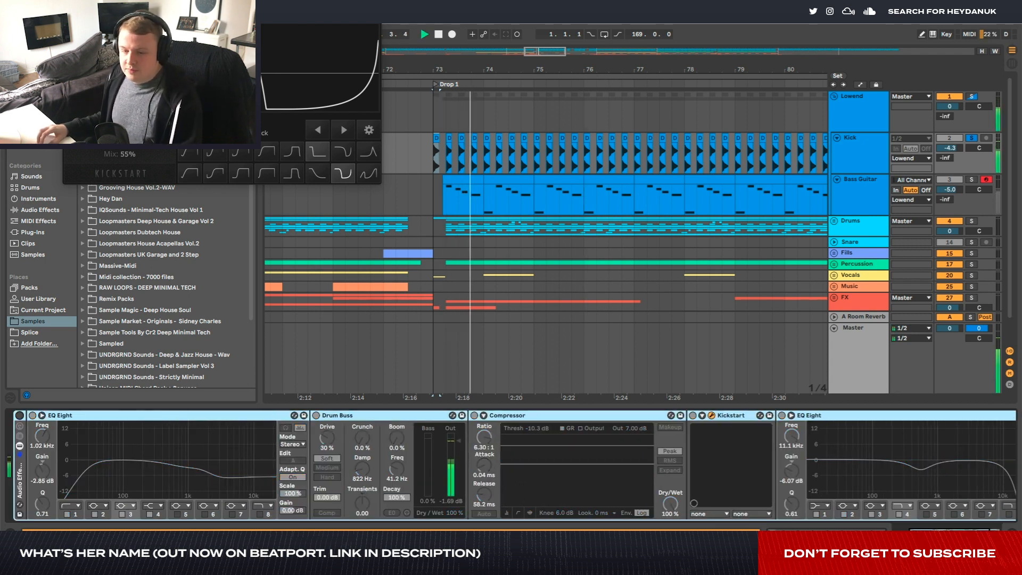
left_click(20, 415)
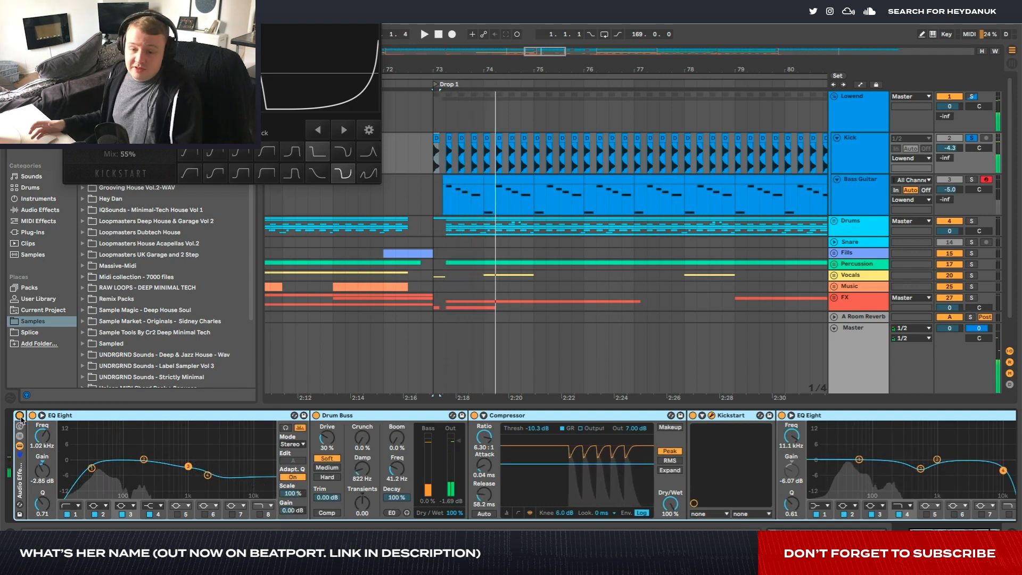
Group Bass Guitar's effects from Kickstart through Utility into an Audio Effect Rack
left_click(852, 204)
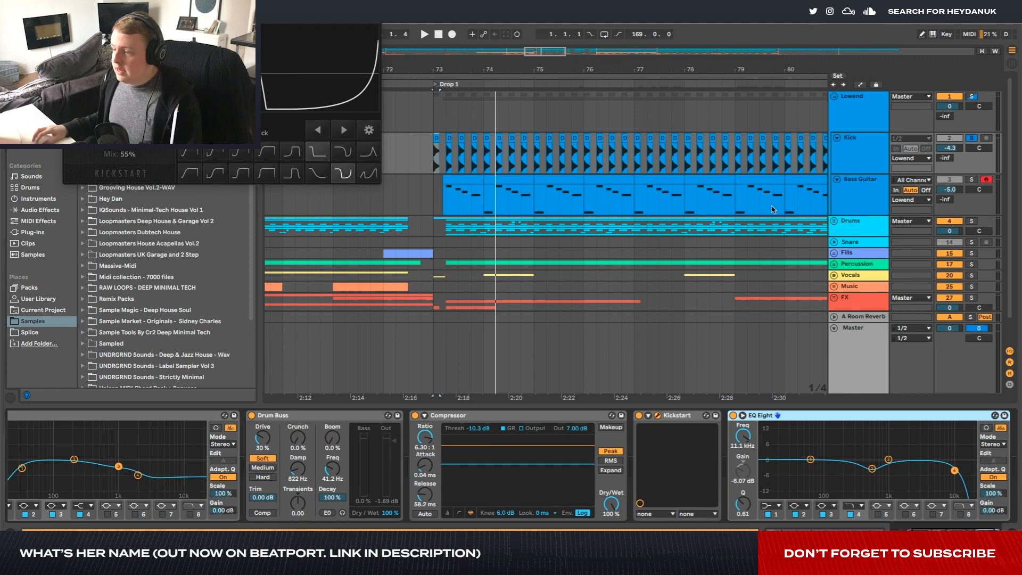
left_click(583, 202)
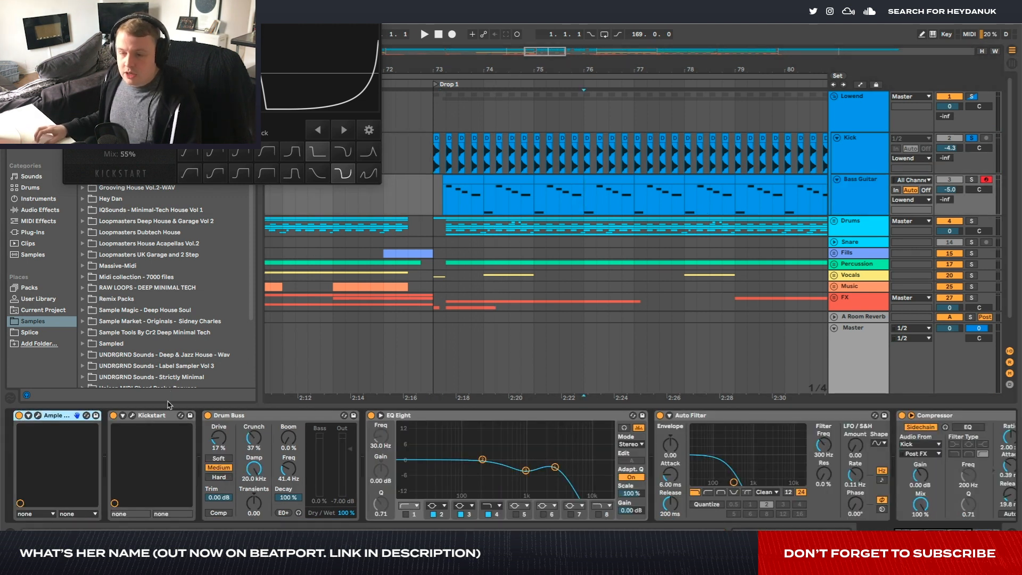
left_click(77, 415)
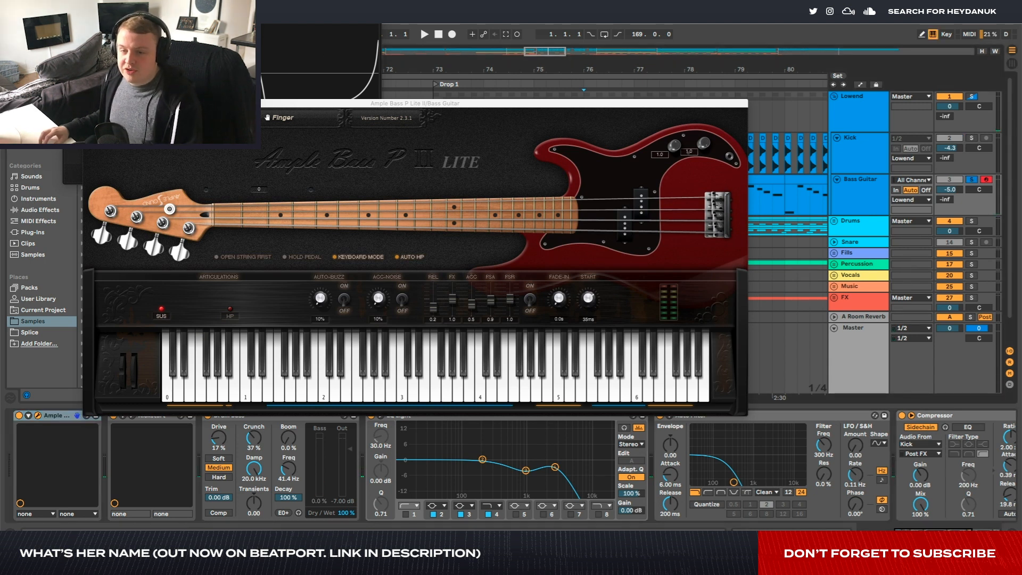
left_click(89, 104)
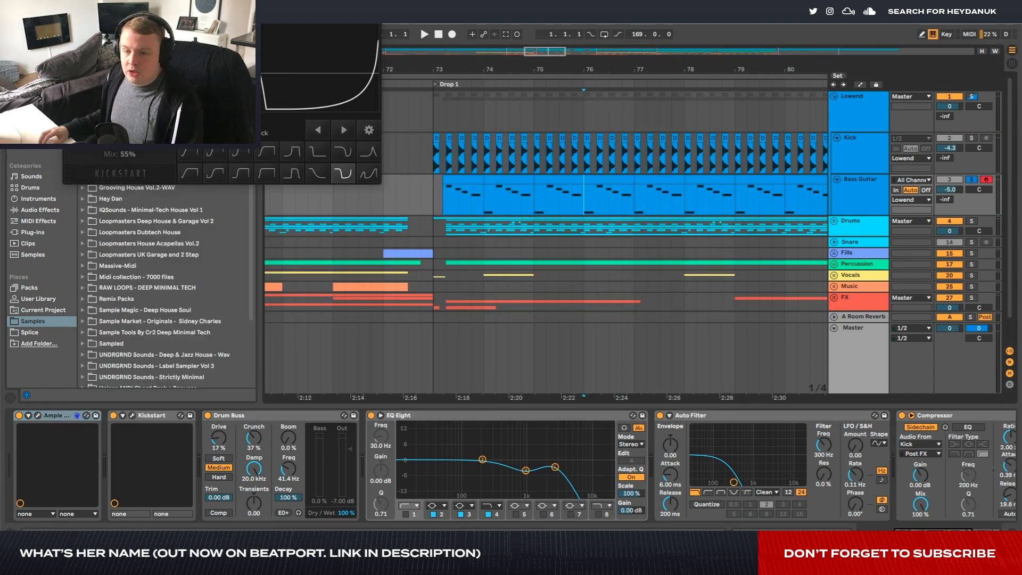
left_click(70, 19)
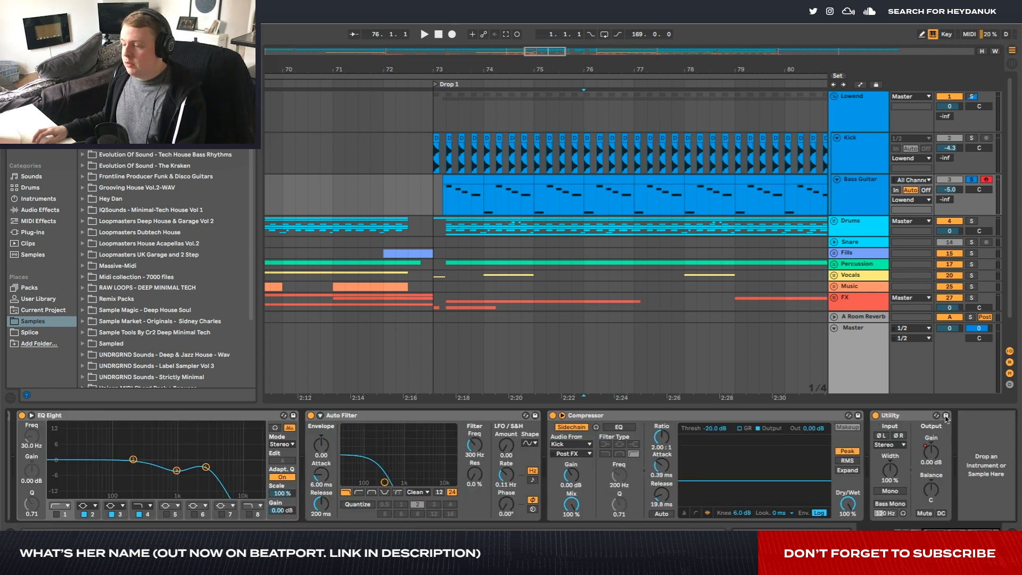
left_click(917, 415, "shift")
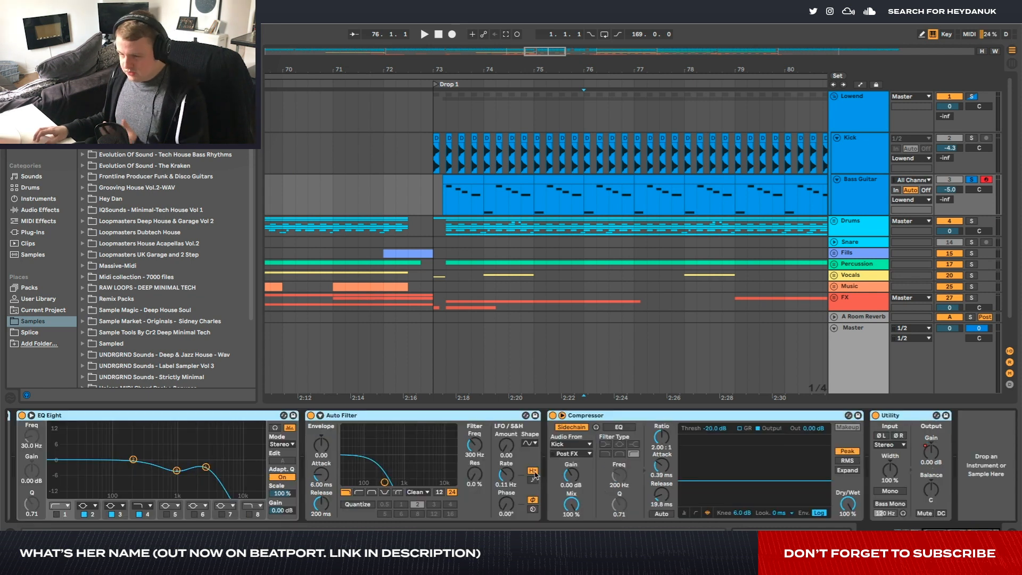
key("super+g")
Compare the Bass Guitar rack bypassed and active from bar 74, then show the Master chain
scroll(419, 445, "left", 2)
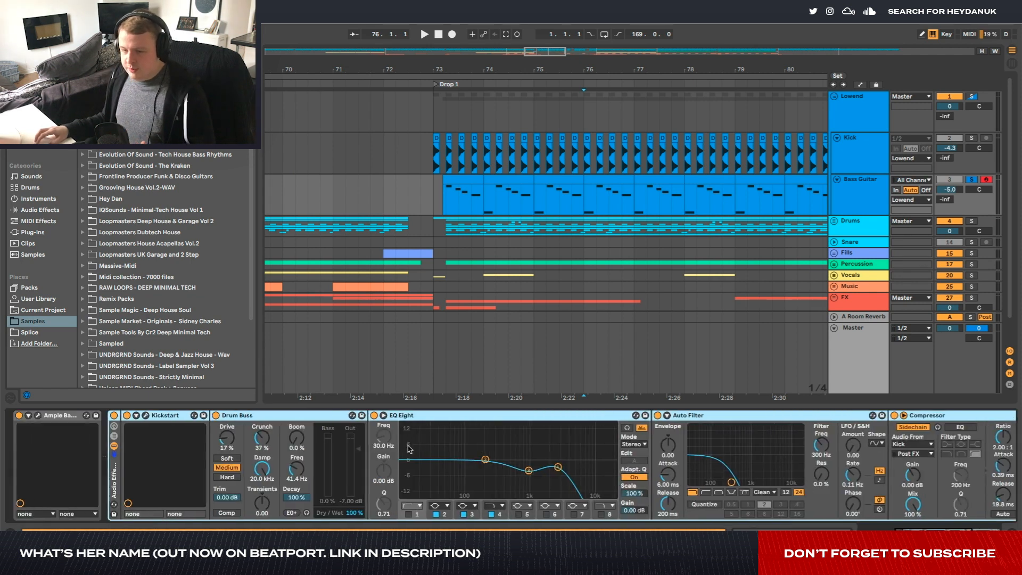
left_click(114, 419)
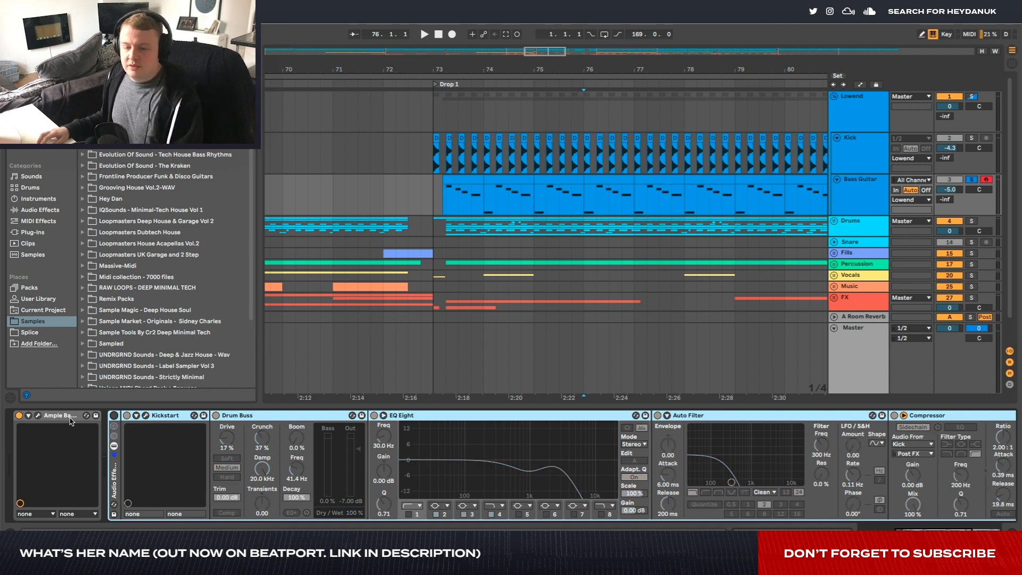
left_click(38, 415)
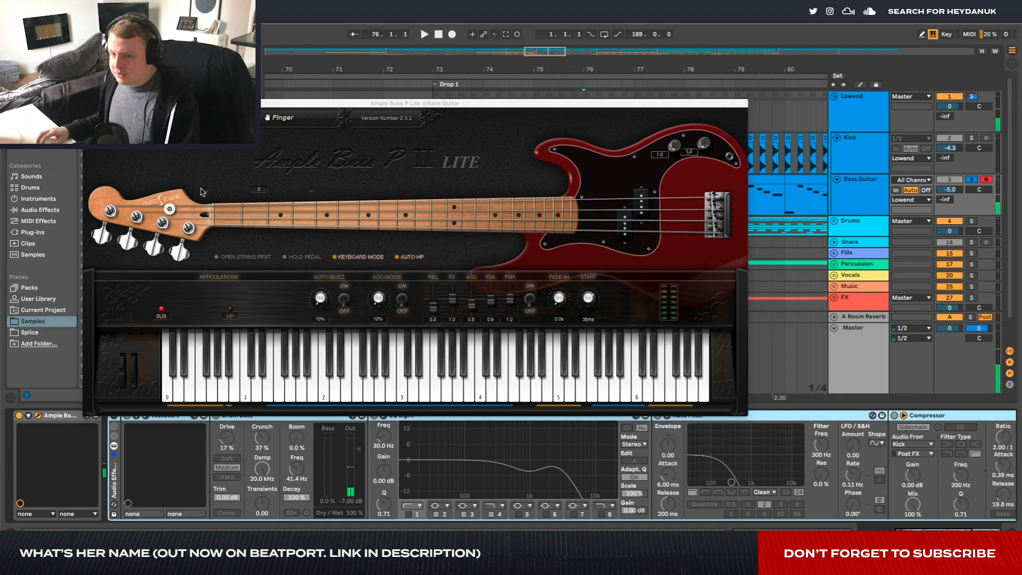
left_click(87, 103)
left_click(484, 207)
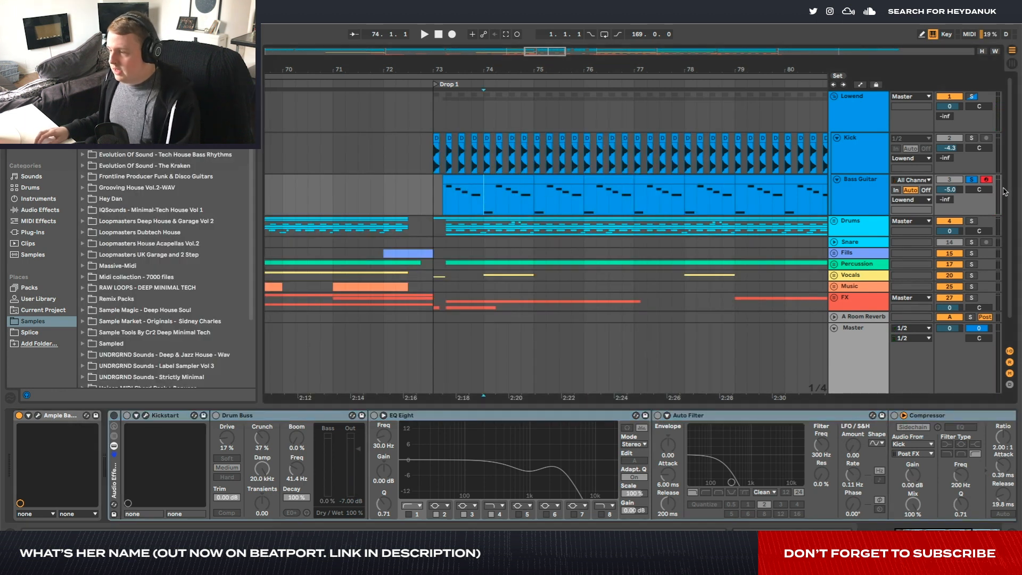
key("space")
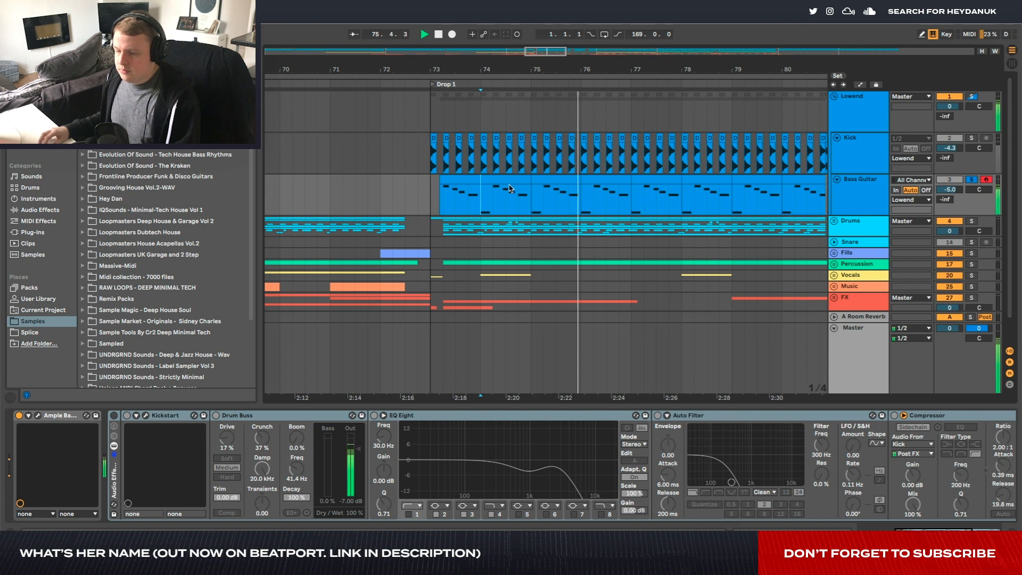
key("space")
left_click(114, 415)
key("space")
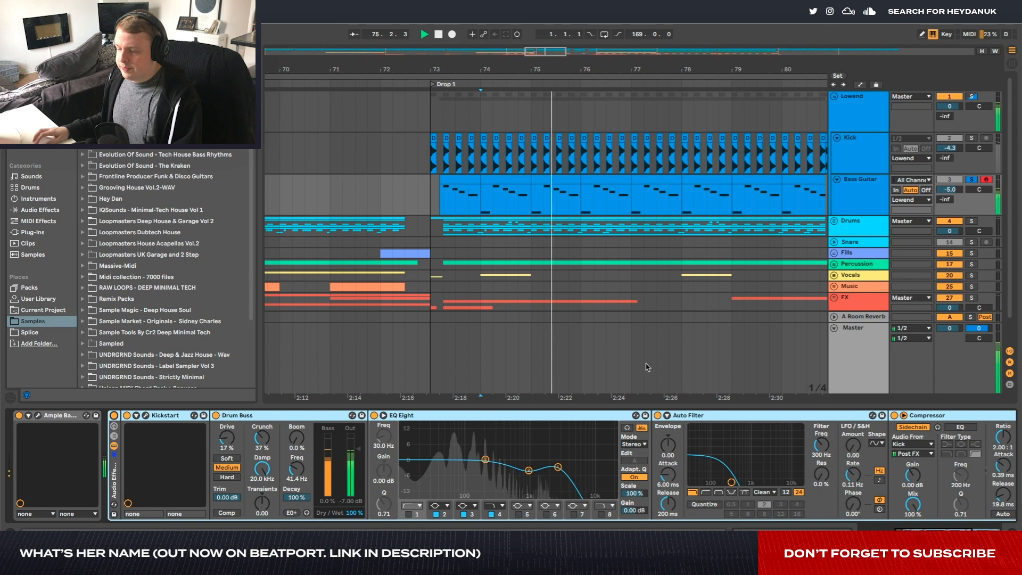
key("space")
left_click(843, 363)
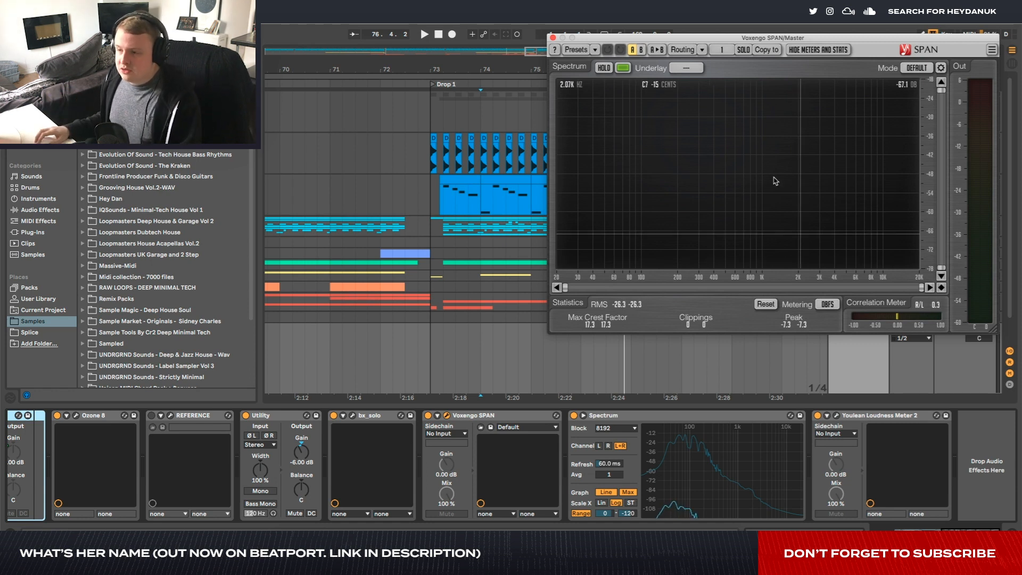
Close the Voxengo SPAN window and turn off Bass Guitar's solo
left_click(553, 37)
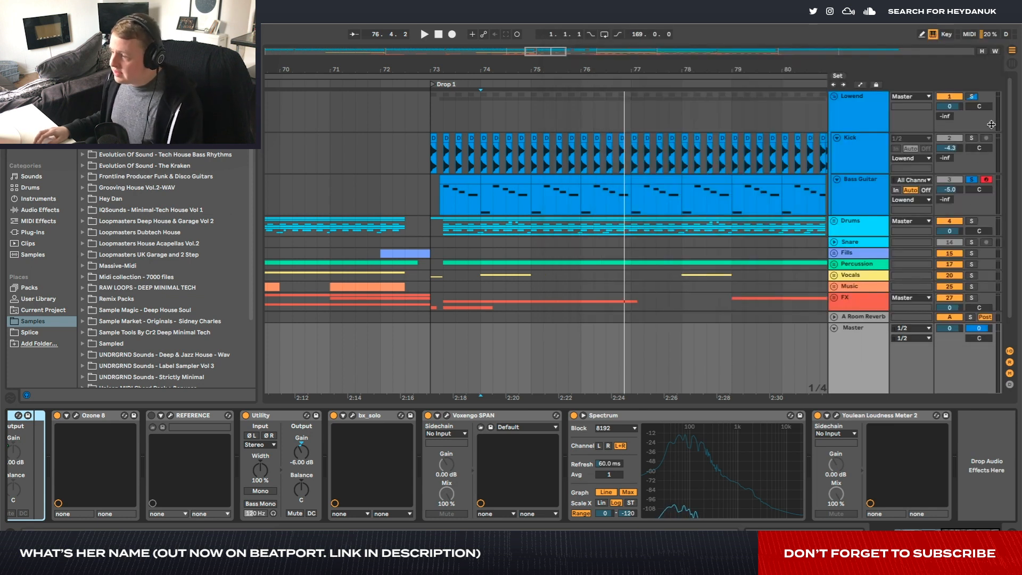
left_click(970, 98)
Briefly play while viewing the Bass Guitar and Lowend group device chains
left_click(893, 104)
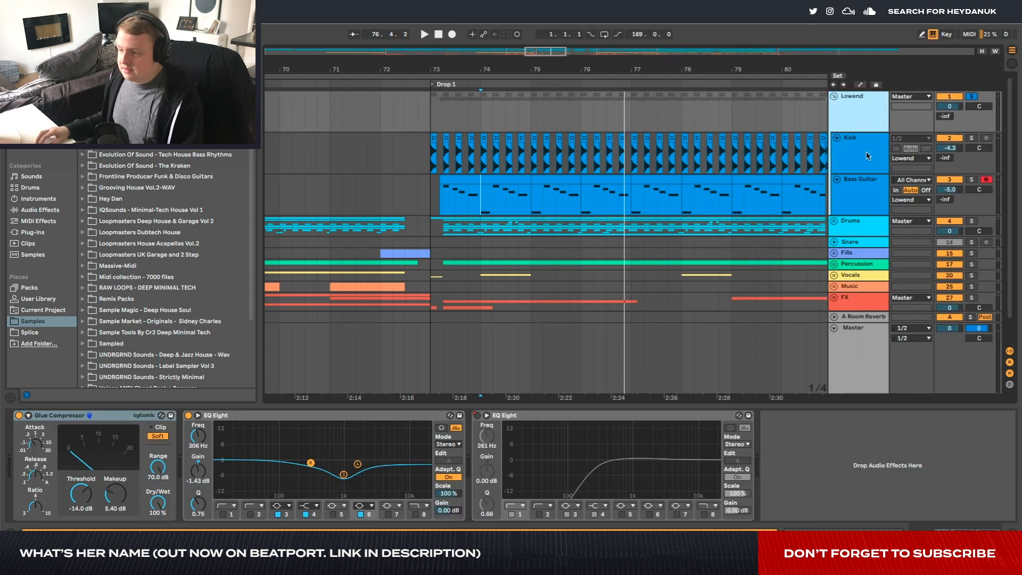
key("space")
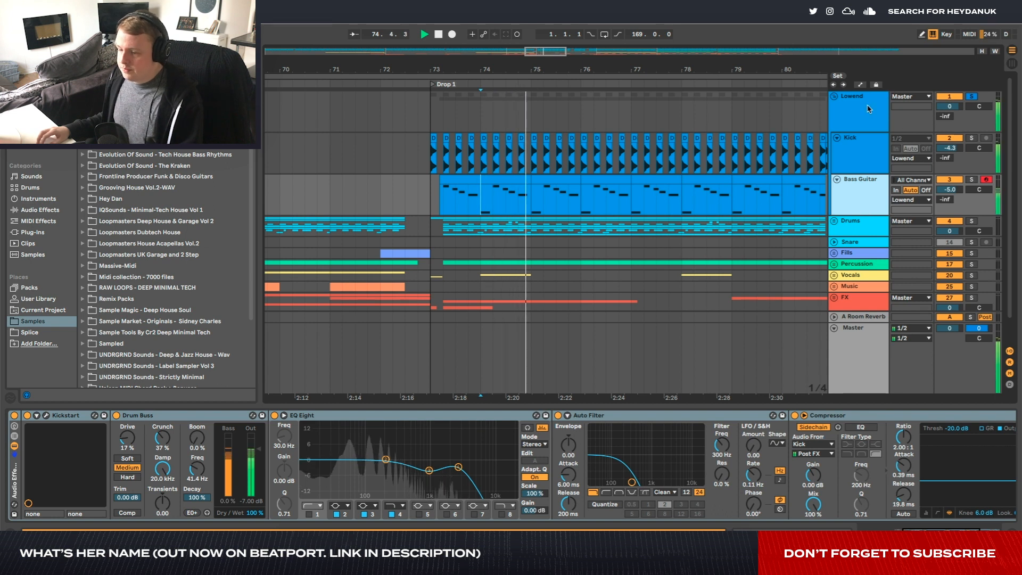
left_click(869, 109)
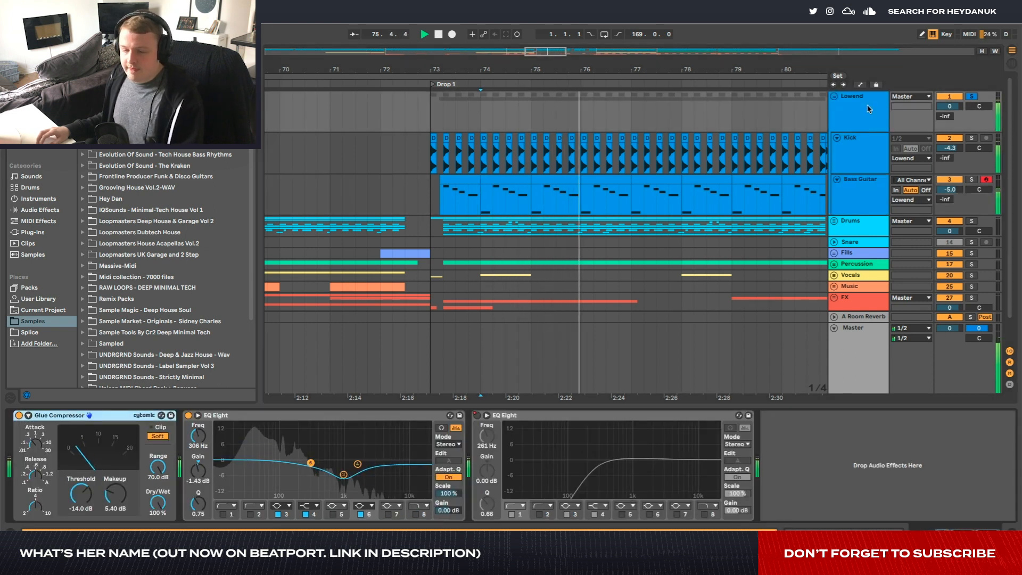
key("space")
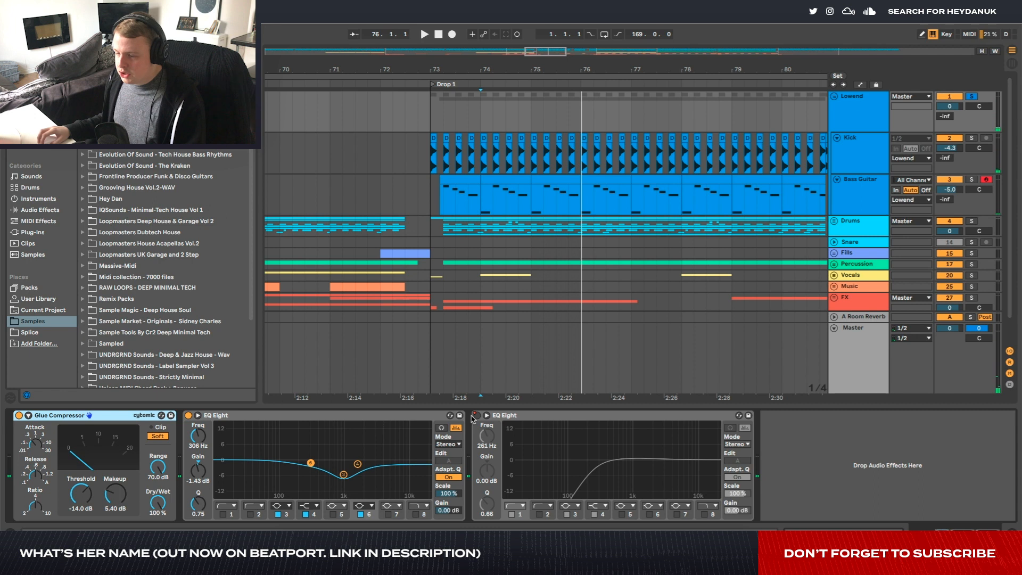
Show automation lanes, remove the Macro 3 lane and fold away the Master's automation
right_click(475, 420)
left_click(506, 424)
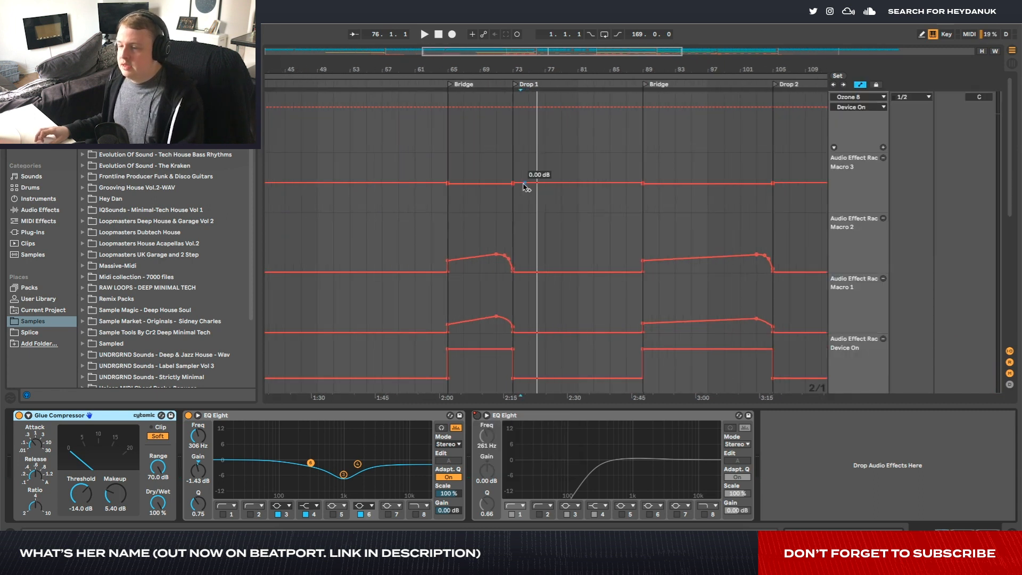
left_click(883, 158)
left_click(883, 158)
left_click(879, 148)
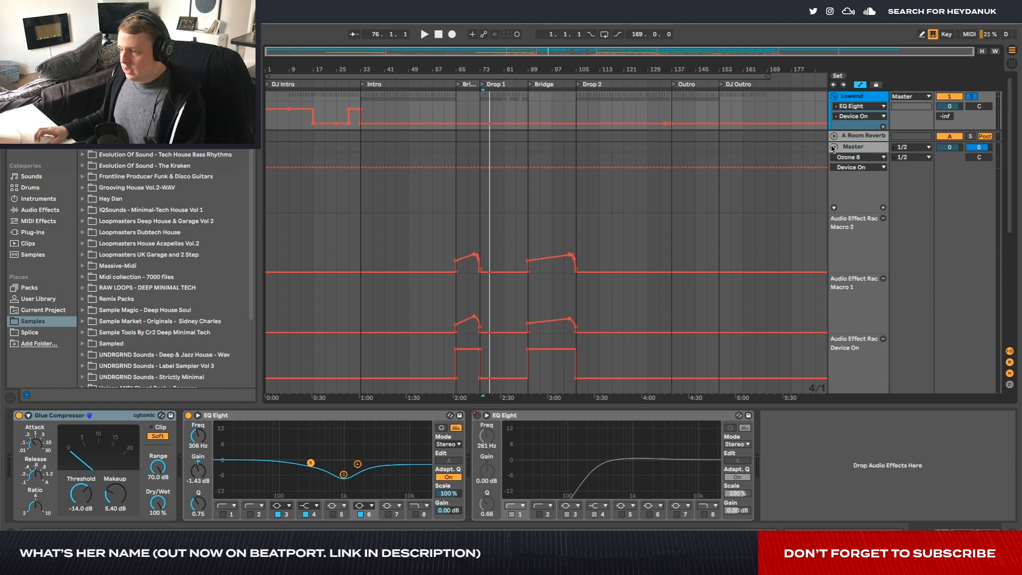
left_click(834, 147)
Play the arrangement from around bar 13, then from bar 29
scroll(345, 110, "up", 5)
scroll(345, 110, "left", 2)
left_click(343, 99)
key("space")
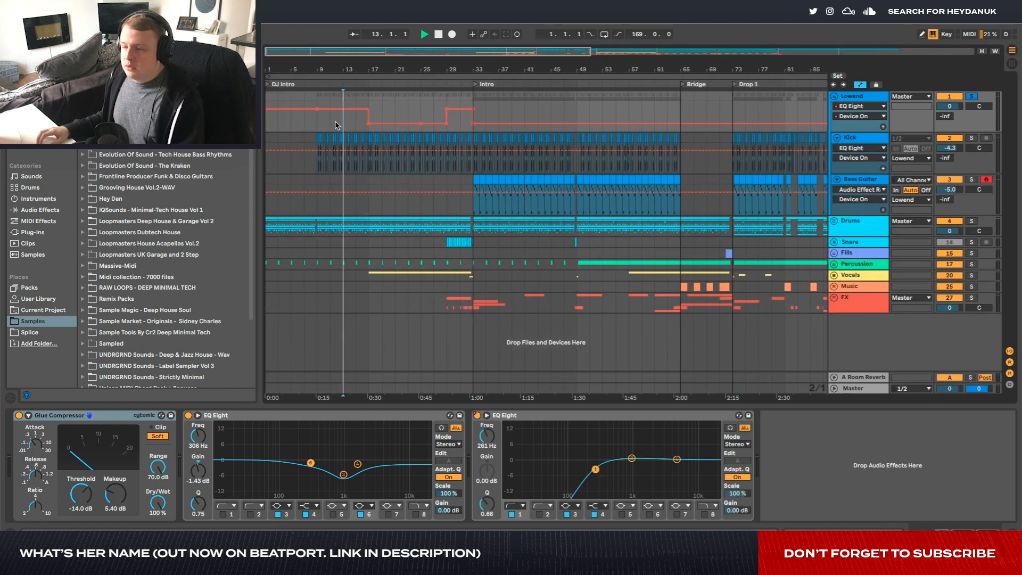
left_click(448, 99)
key("space")
key("space")
key("space")
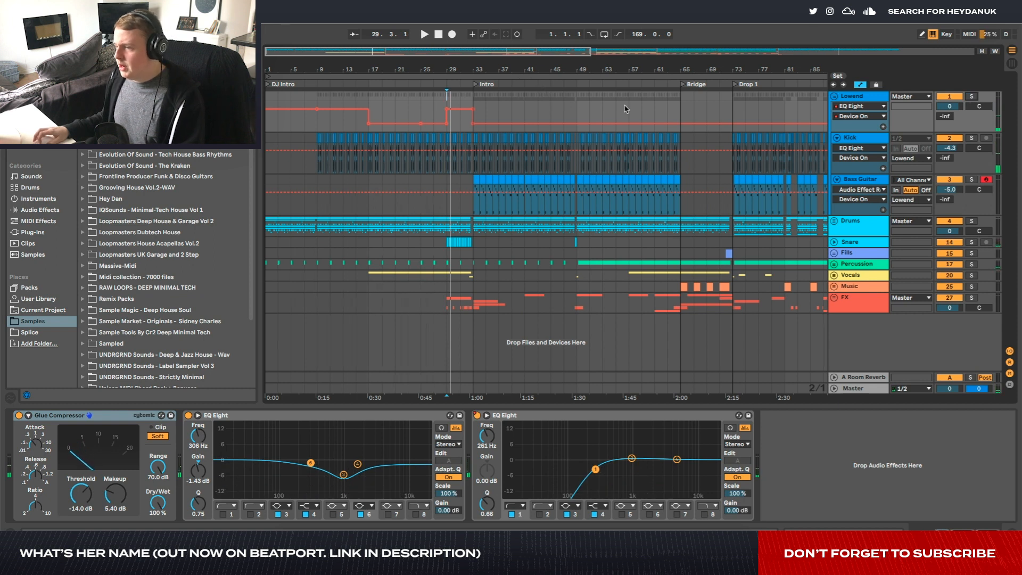
scroll(624, 108, "down", 3)
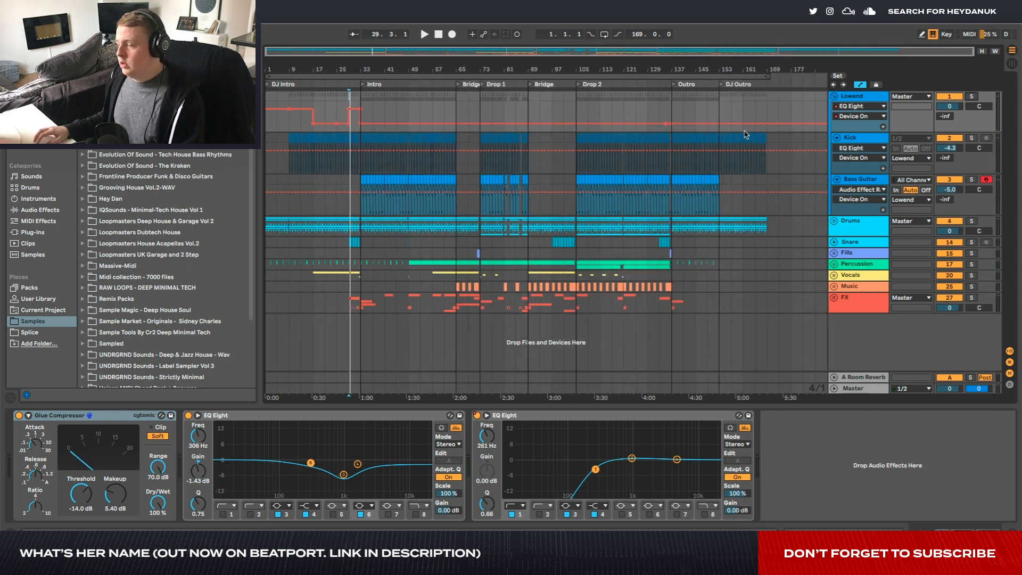
scroll(645, 125, "up", 4)
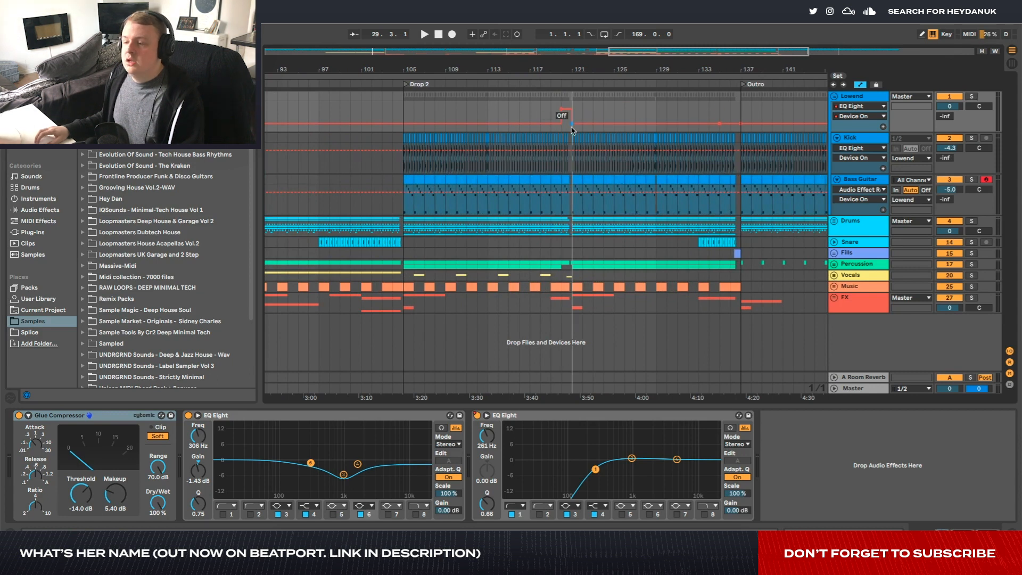
scroll(645, 128, "down", 4)
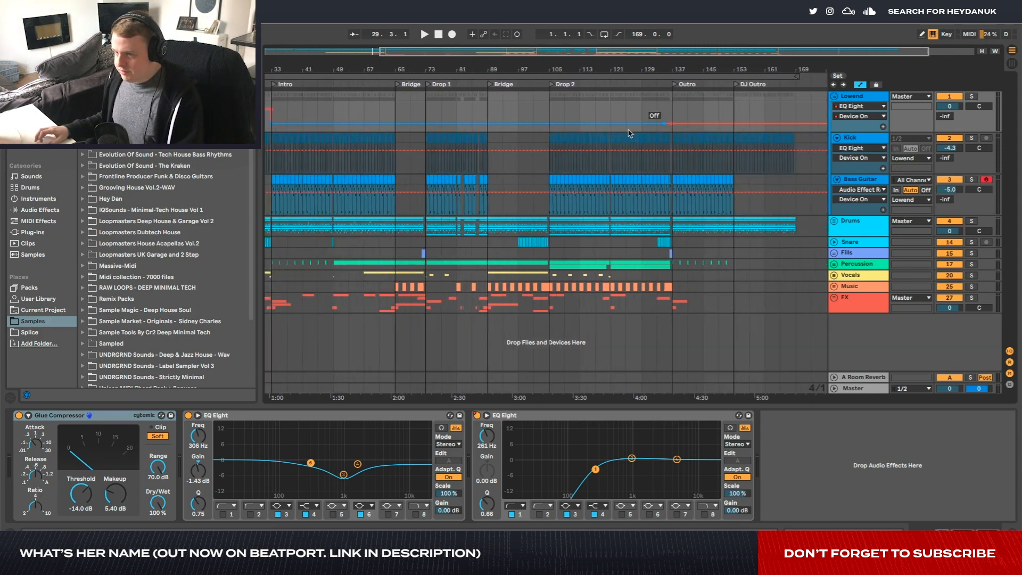
Set the start at Drop 2, set the Lowend automation chooser to None and fold the group
left_click(834, 96)
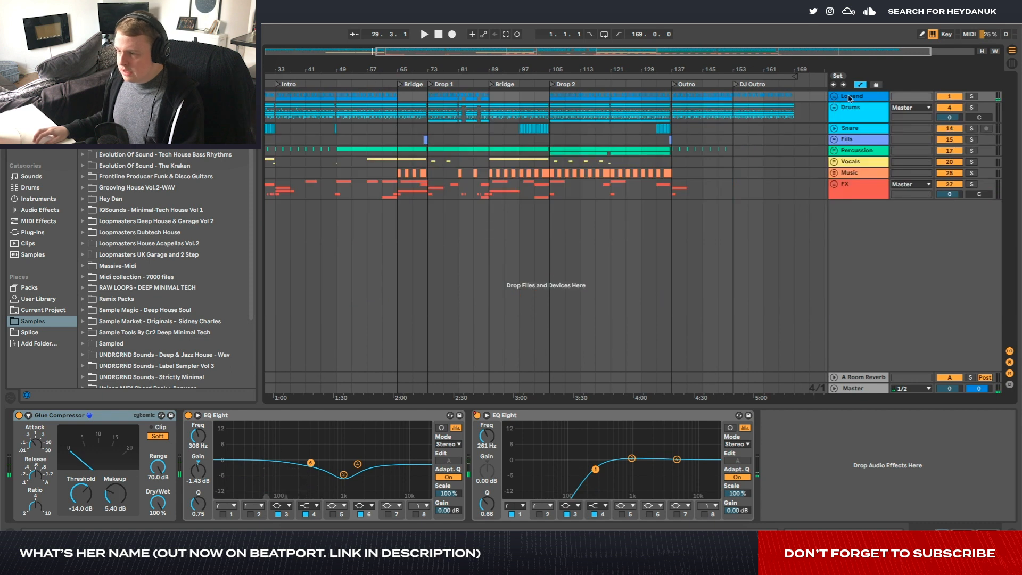
left_click(553, 96)
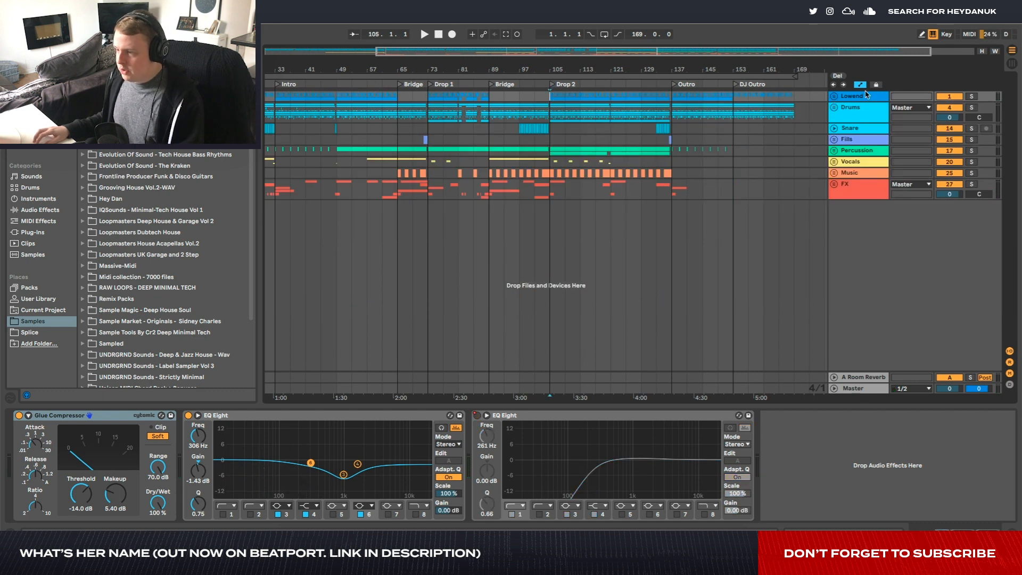
left_click(834, 96)
scroll(854, 108, "left", 3)
left_click(862, 116)
left_click(863, 115)
left_click(870, 107)
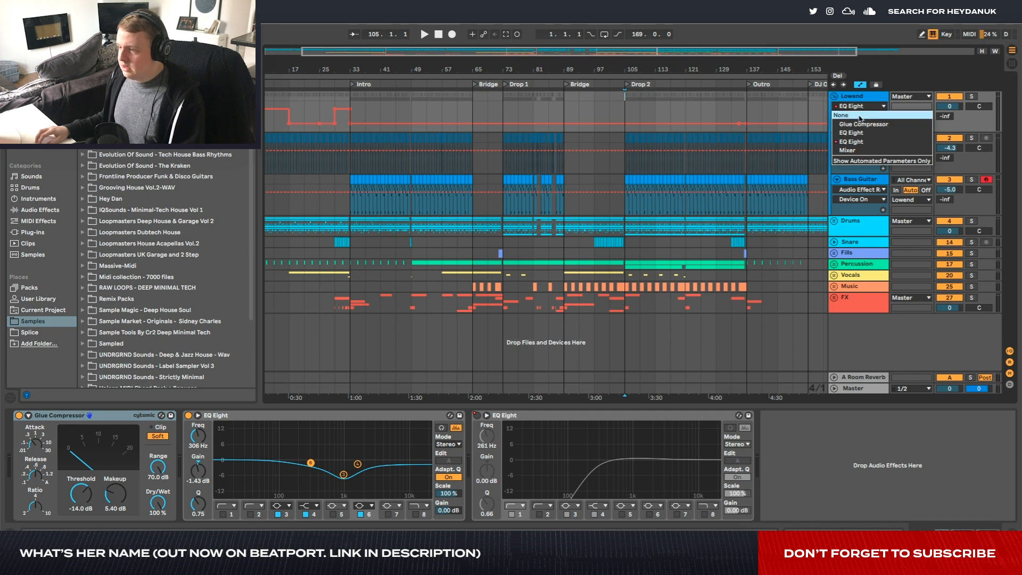
left_click(860, 115)
left_click(834, 97)
scroll(634, 101, "up", 8)
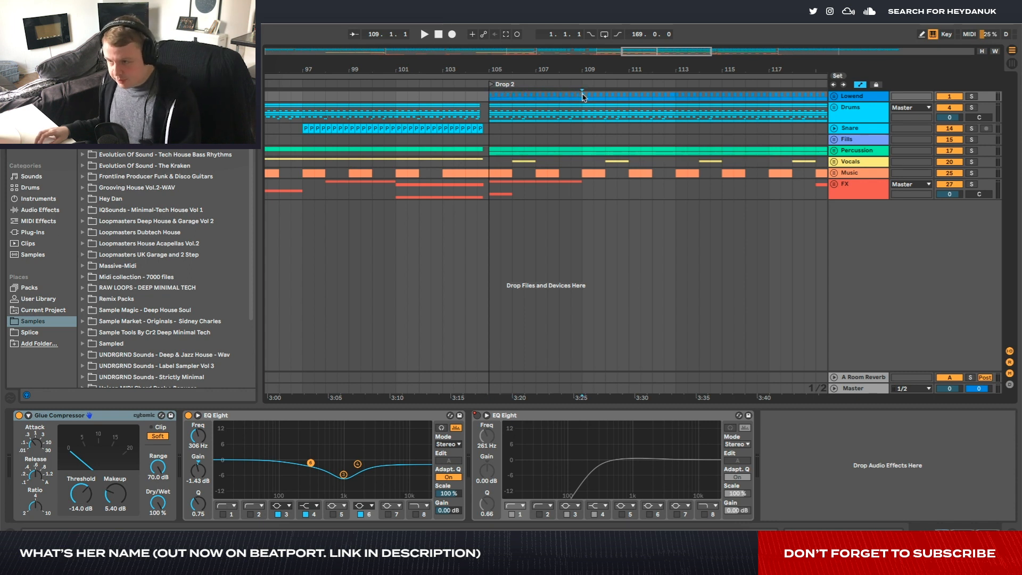
Play Drop 2 from bar 109 with the Lowend group soloed, then stop
key("space")
left_click(971, 96)
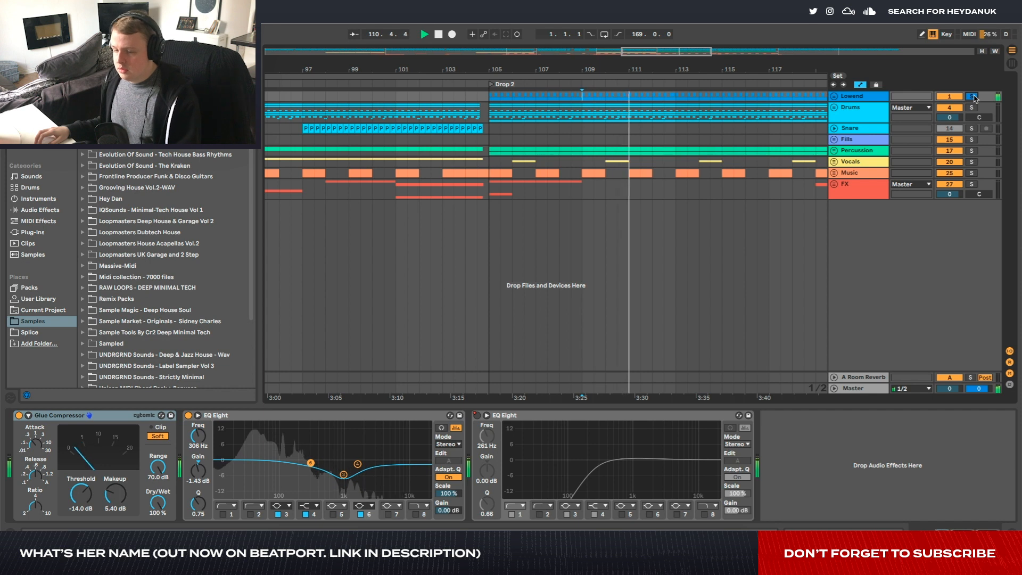
key("space")
Deactivate the A Room Reverb return and set the playback start to bar 105
left_click(834, 107)
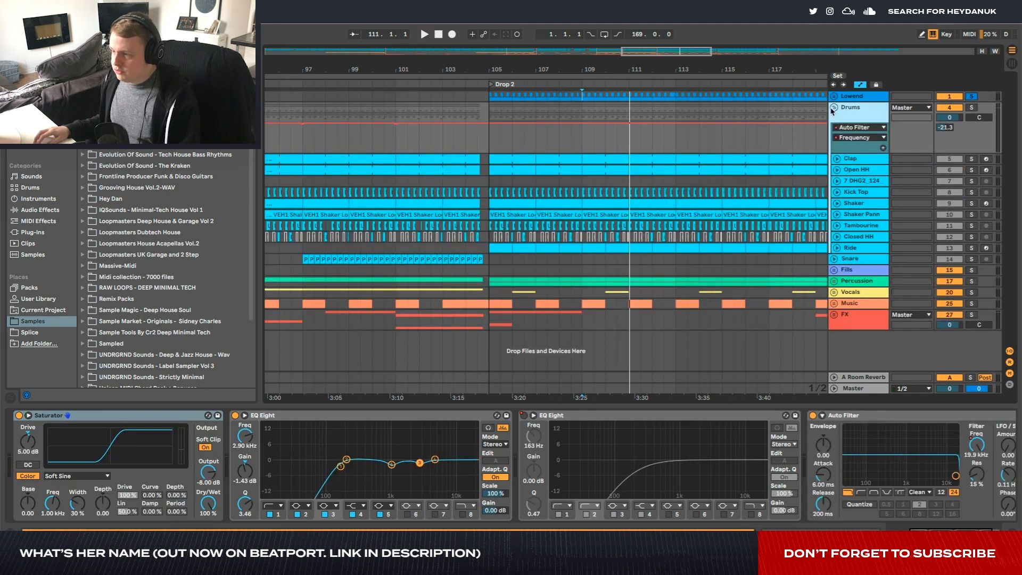
left_click(834, 106)
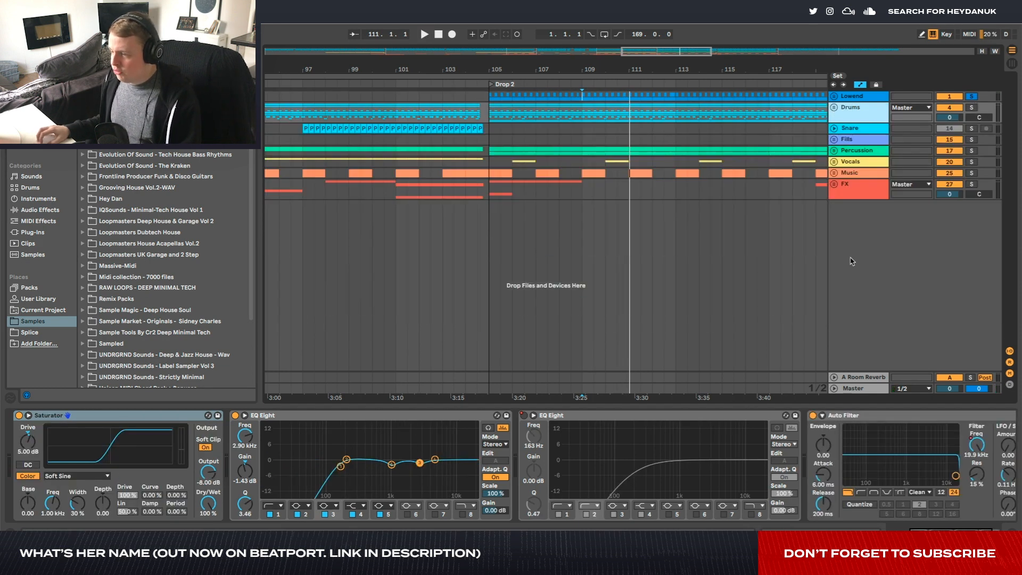
left_click(880, 379)
left_click(957, 379)
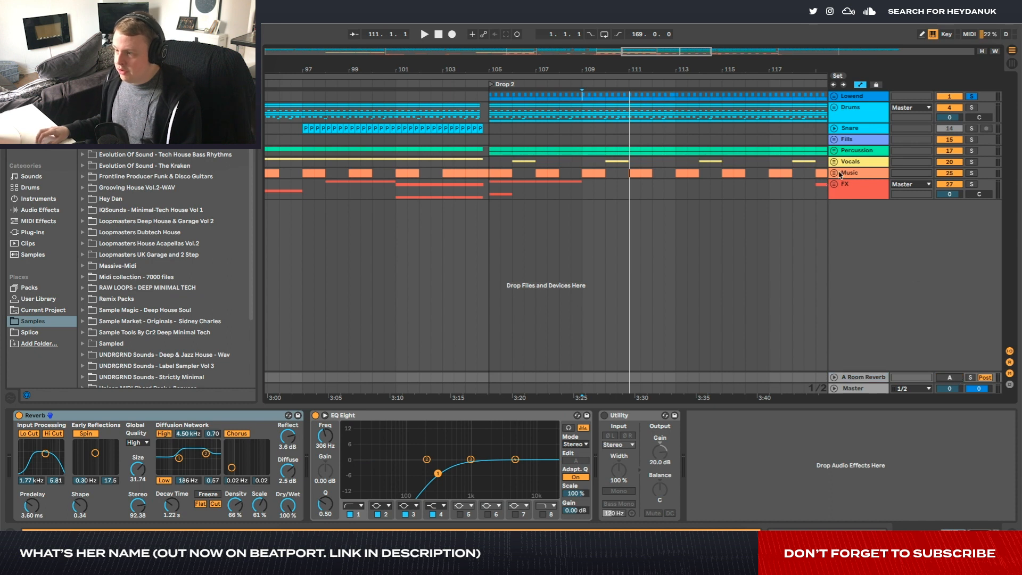
left_click(494, 115)
Unfold the Drums group and play the 7 DHG2_124 track on its own
left_click(834, 107)
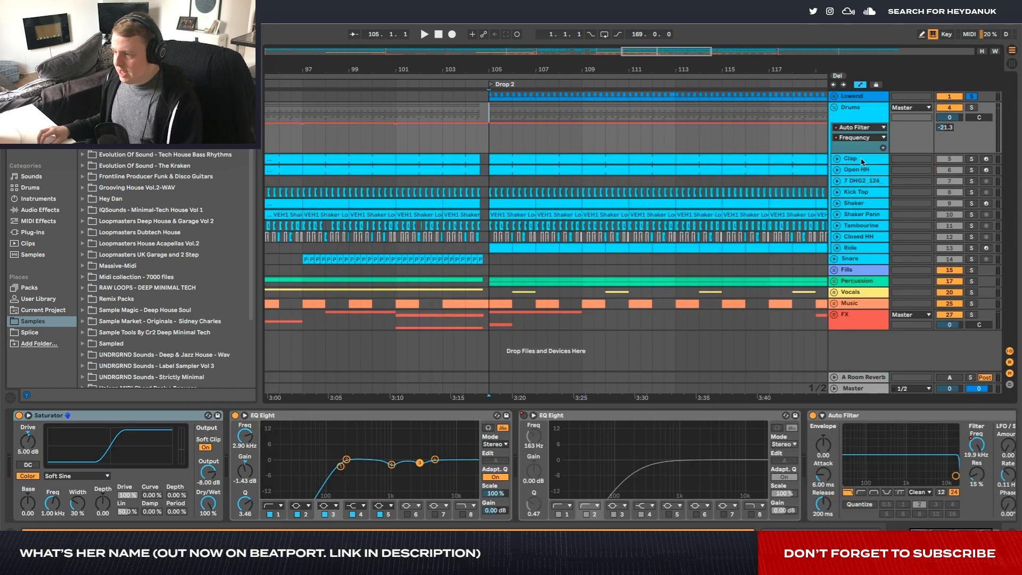
left_click(871, 185)
scroll(736, 179, "down", 10)
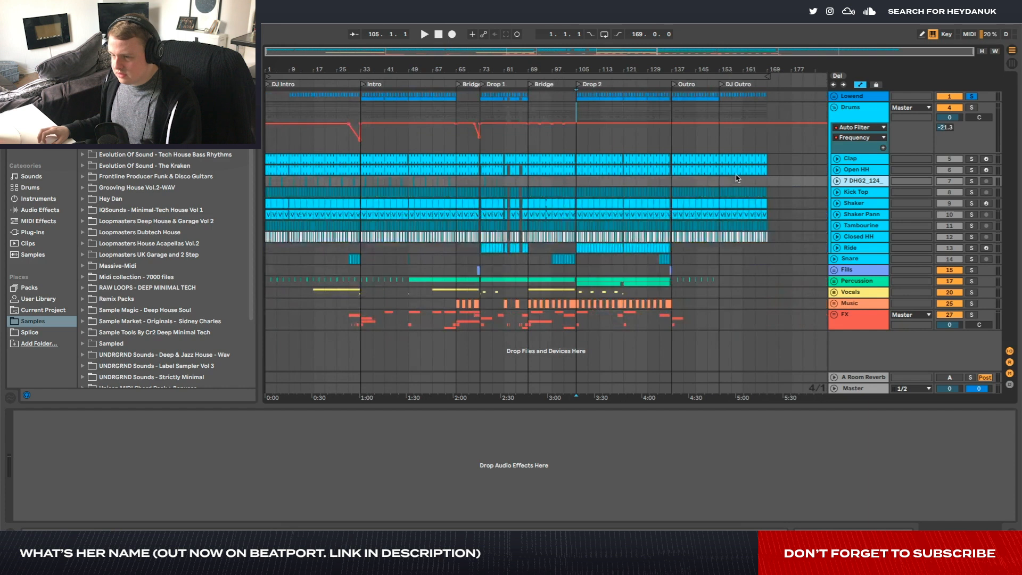
key("space")
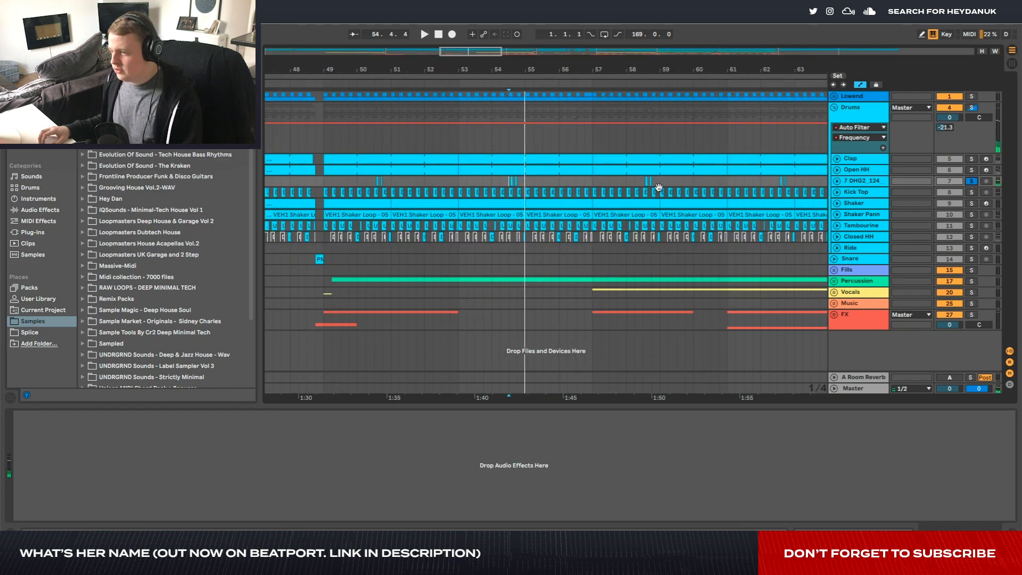
scroll(659, 187, "down", 6)
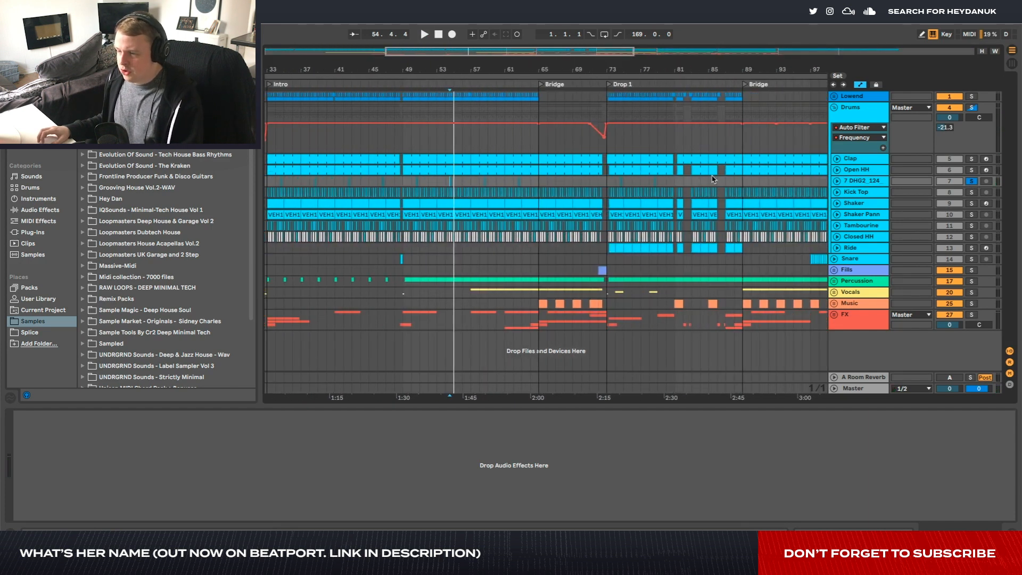
scroll(704, 179, "right", 5)
Solo Kick Top, Shaker and Shaker Pann in turn, viewing the Shaker's sampler device
left_click(877, 192)
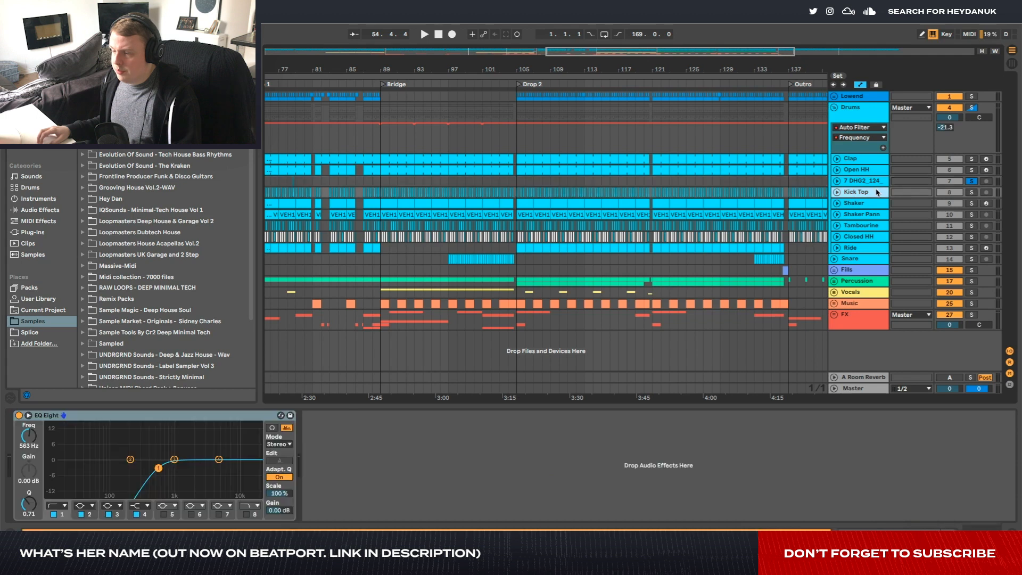
left_click(971, 193)
key("space")
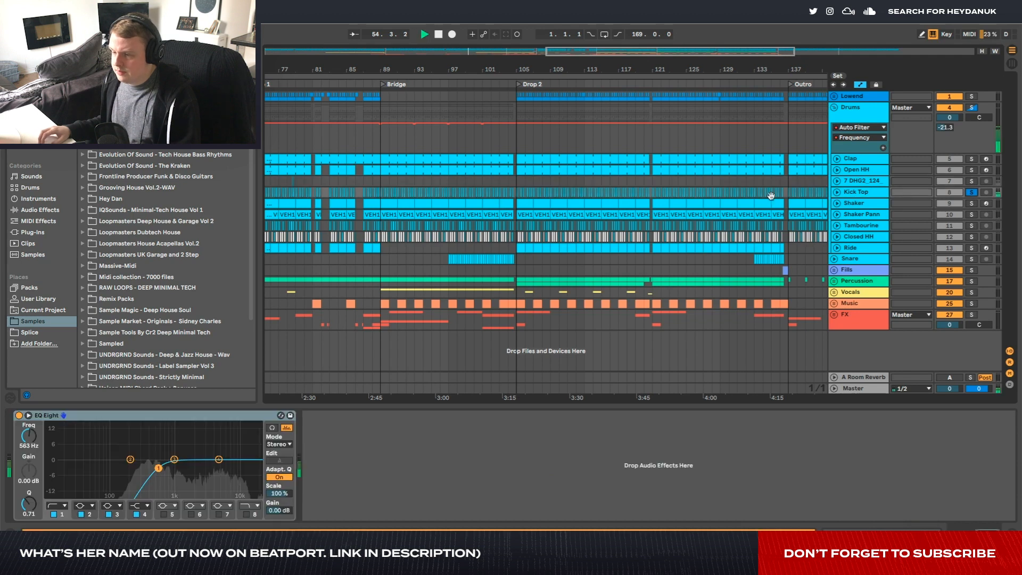
left_click(971, 203)
left_click(986, 203)
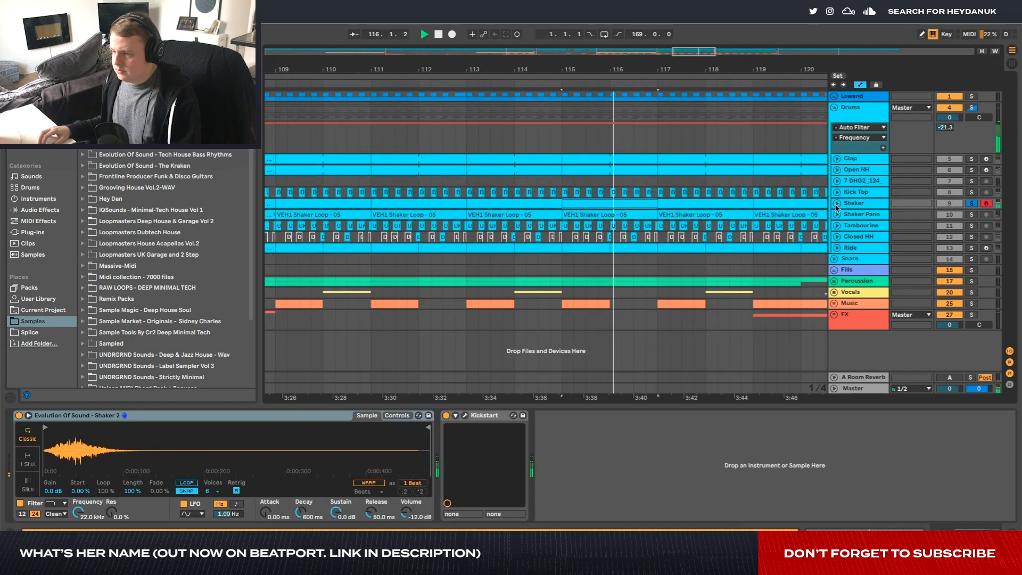
left_click(836, 203)
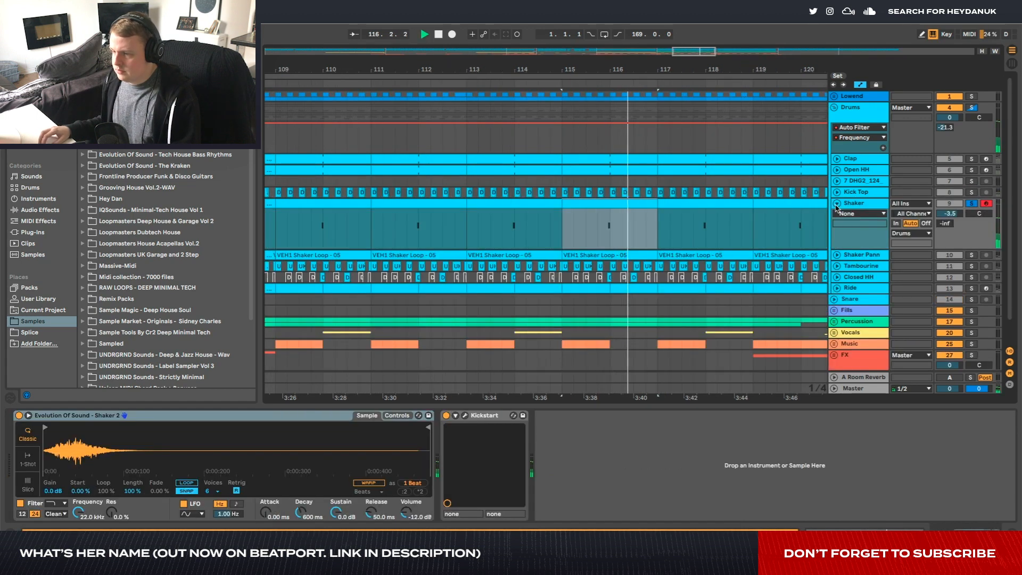
key("space")
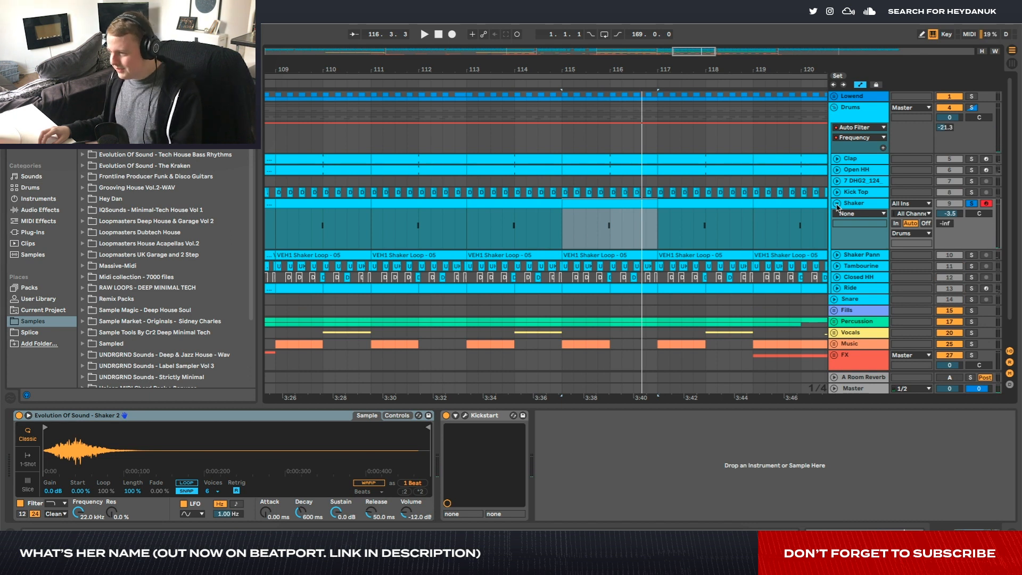
left_click(837, 205)
left_click(971, 218)
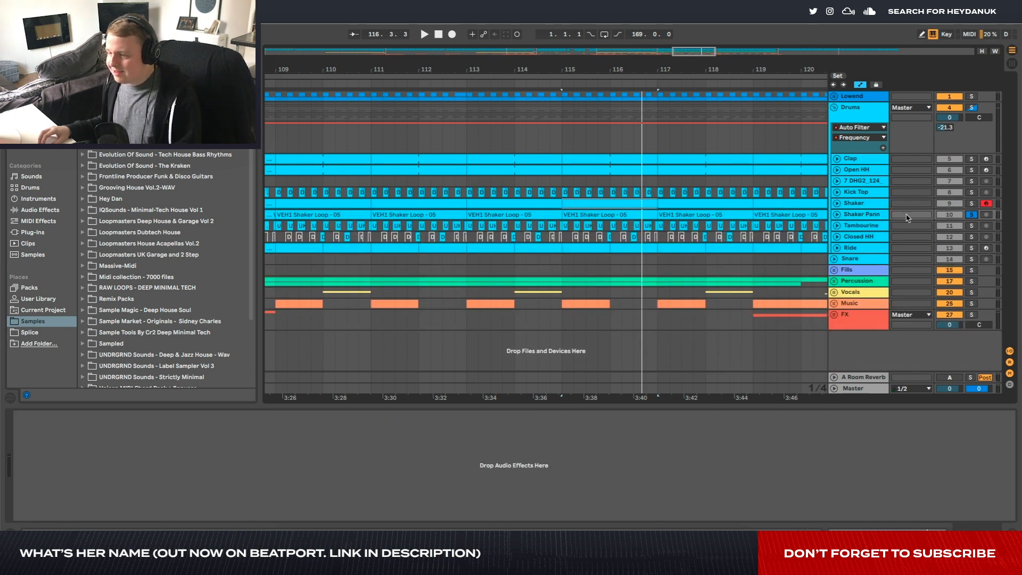
key("space")
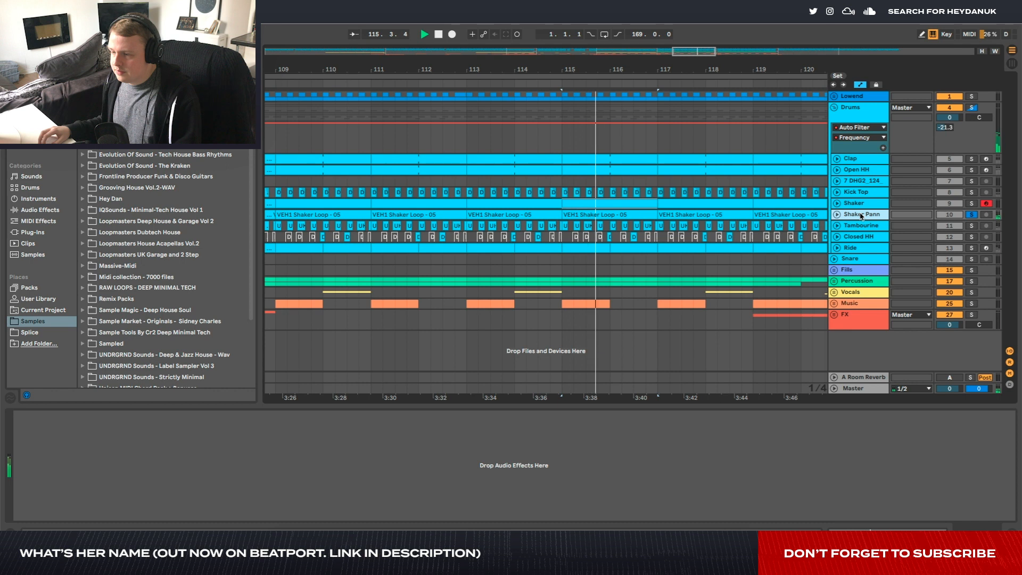
Solo Tambourine, Closed HH, Ride, Clap and Open HH one after another during playback
left_click(860, 226)
left_click(972, 225)
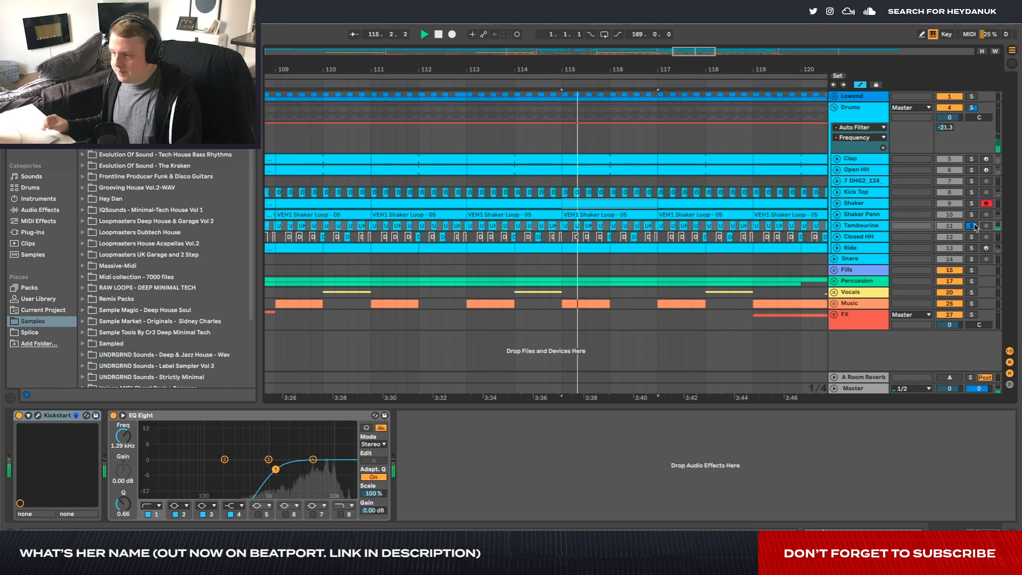
left_click(972, 237)
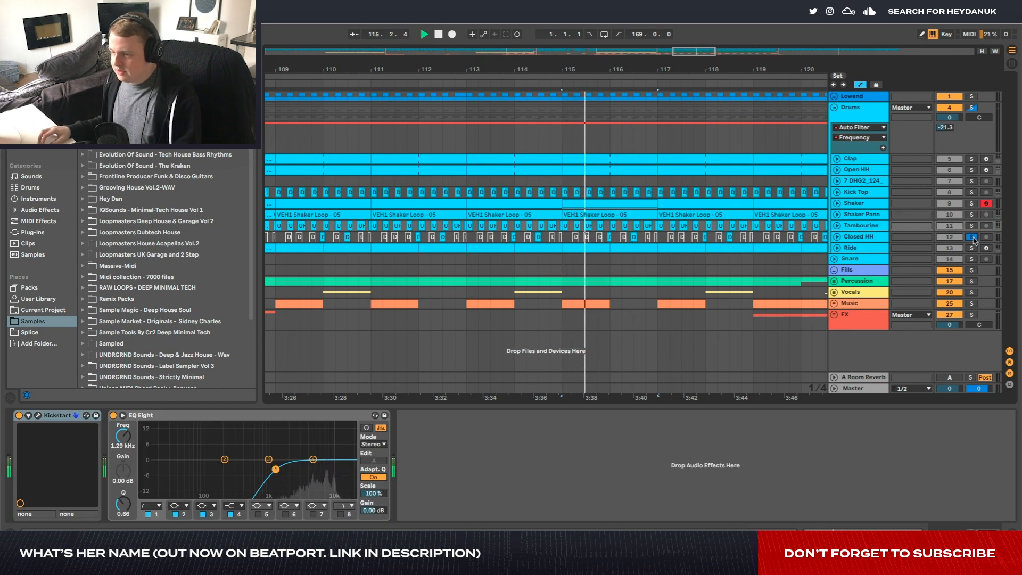
left_click(972, 248)
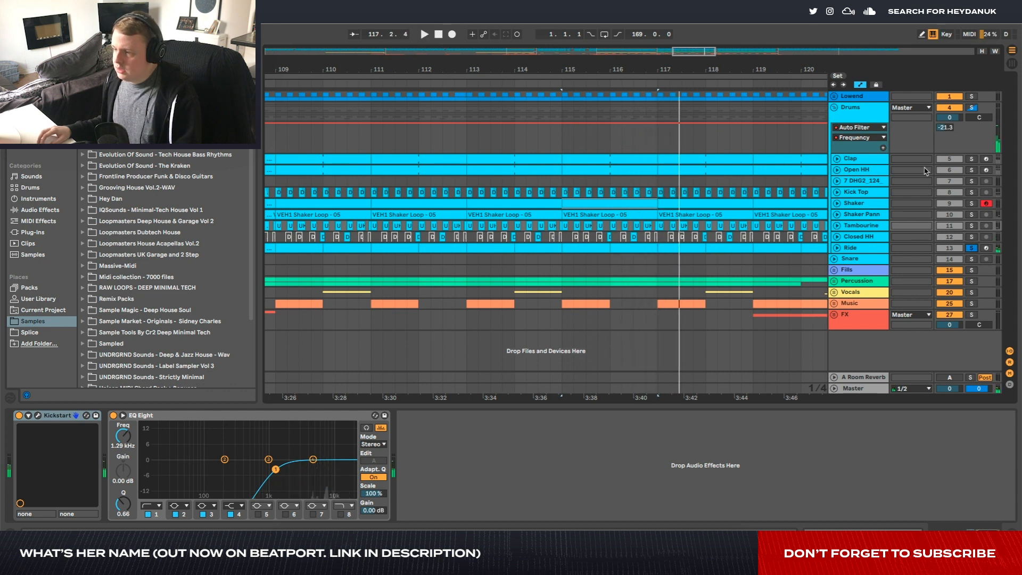
left_click(971, 159)
key("space")
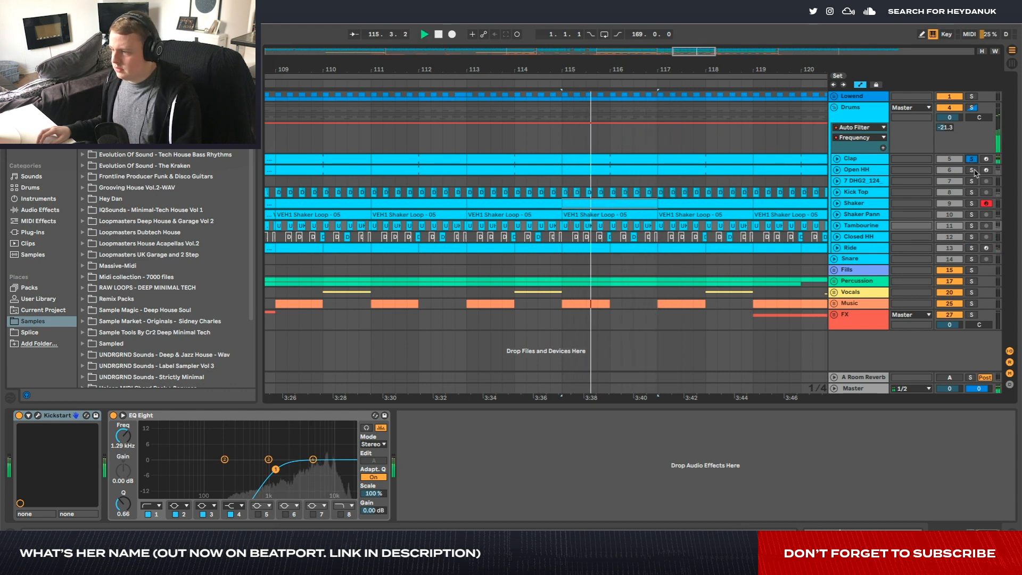
left_click(973, 170)
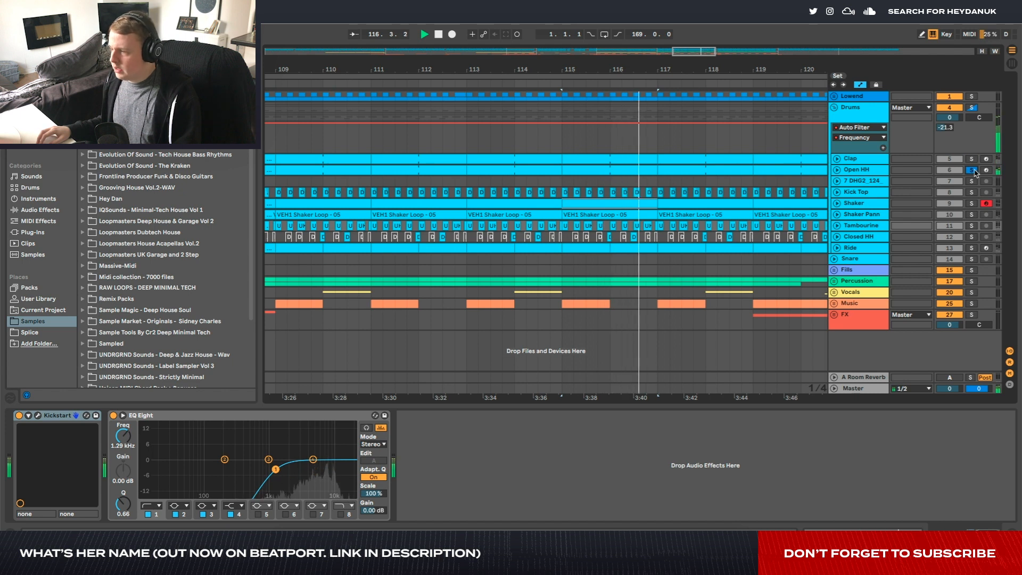
Solo the whole Drums group and replay Drop 2 from bar 115
left_click(972, 108)
key("space")
scroll(747, 176, "down", 3)
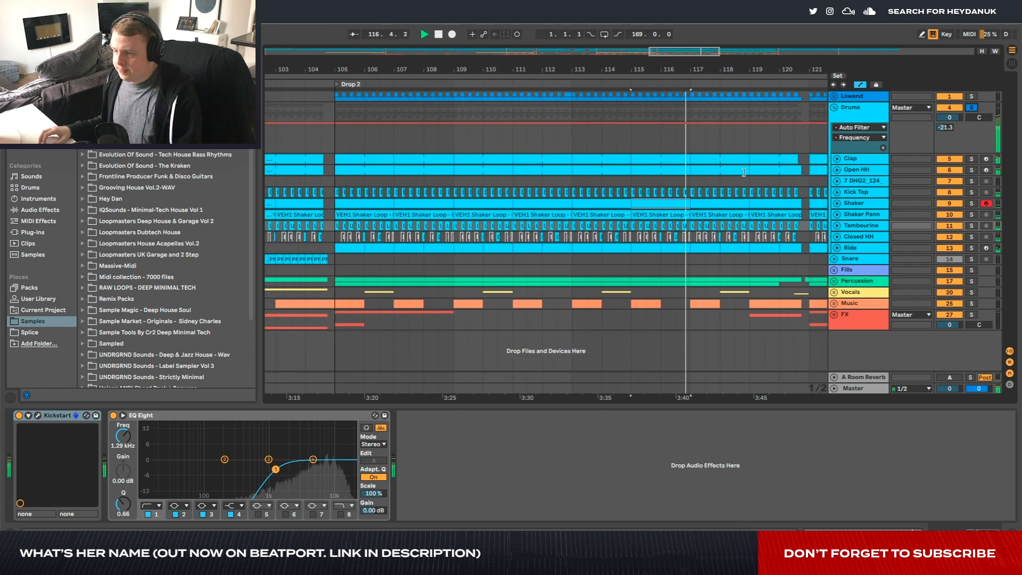
scroll(745, 172, "right", 2)
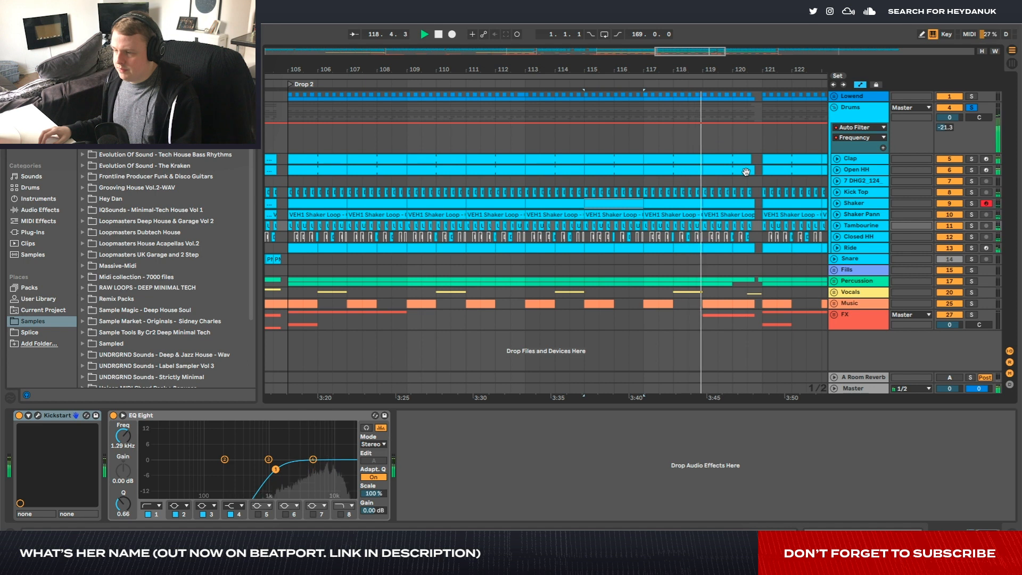
Expand the Clap track and audition its DHG2_Snare_16, Single Clap 14 and DHG2_Clap_07 pads
left_click(321, 160)
key("space")
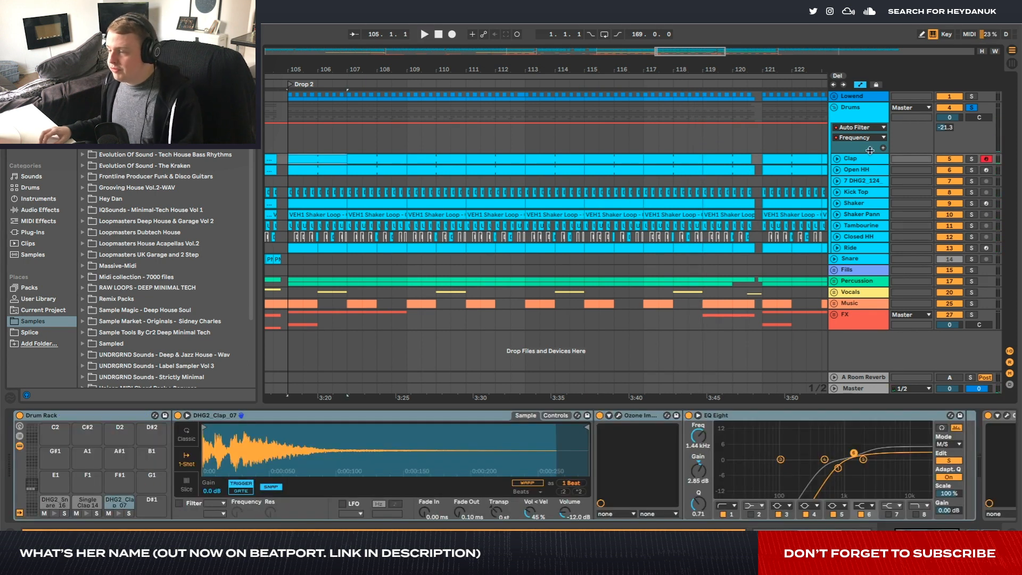
key("u")
left_click(54, 514)
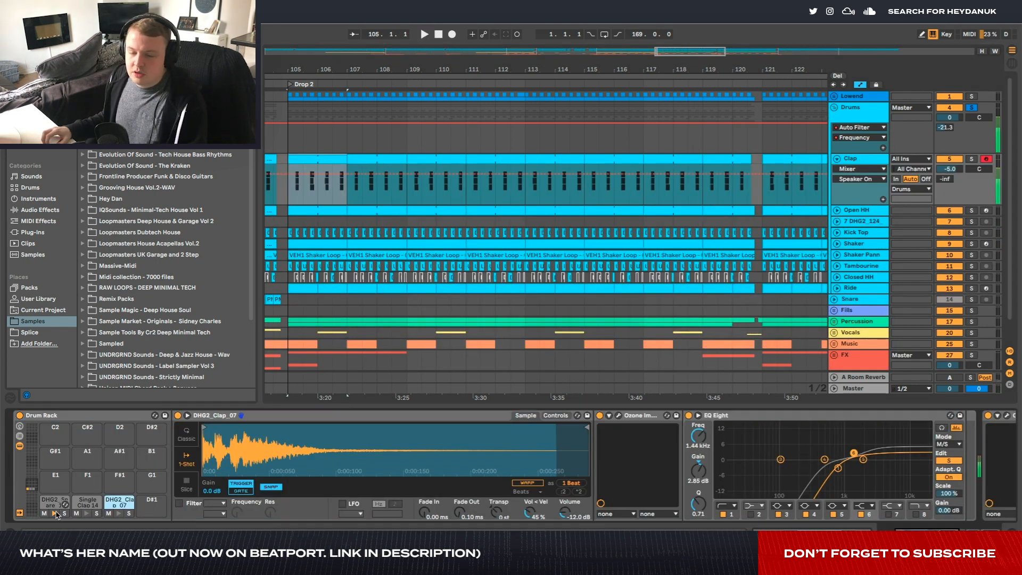
left_click(87, 514)
left_click(117, 513)
left_click(117, 515)
left_click(117, 515)
Inspect each clap pad's chain and scroll across the Clap's EQ Eight, OTT and Saturator
left_click(86, 514)
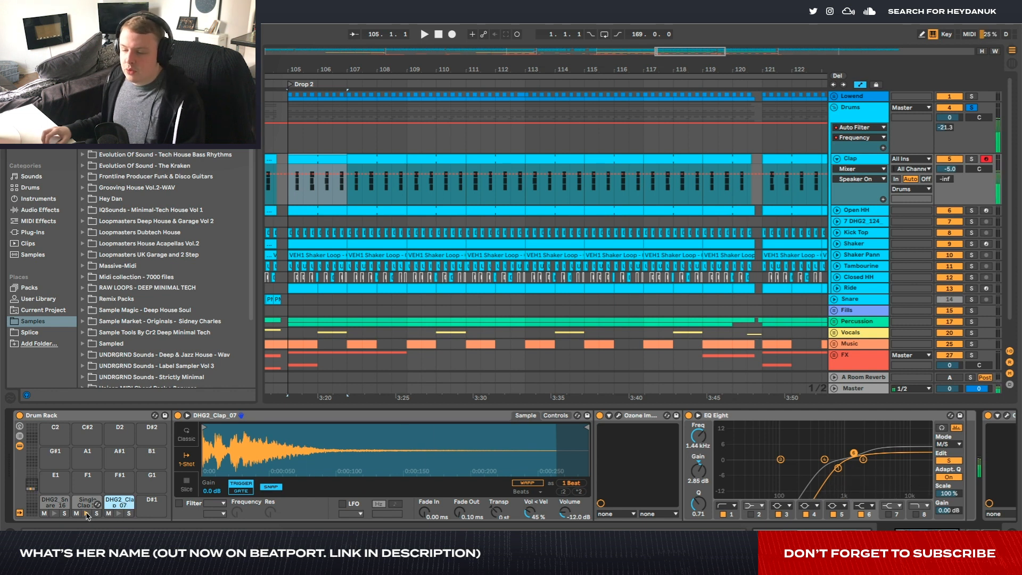
left_click(88, 503)
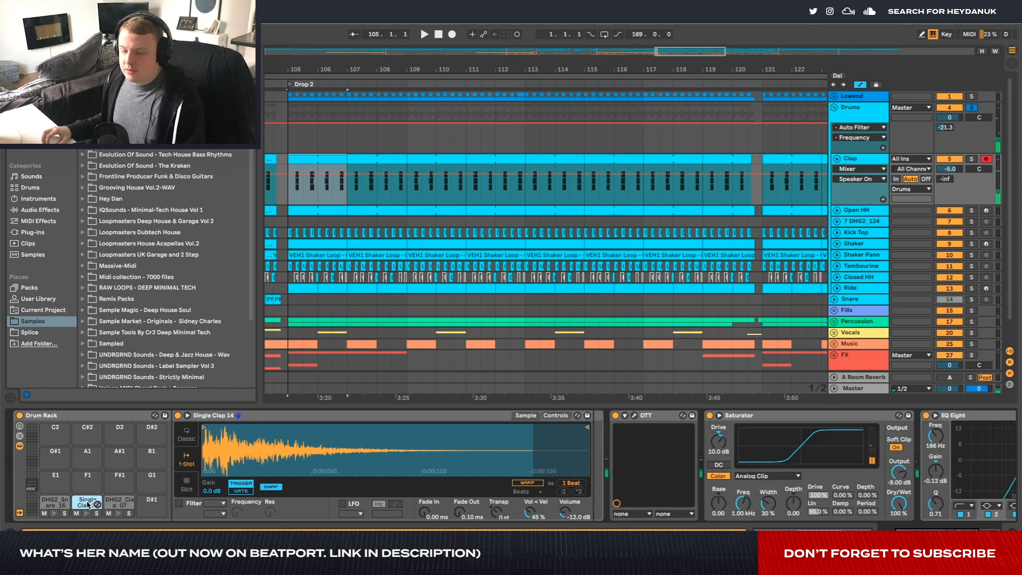
left_click(52, 504)
left_click(81, 505)
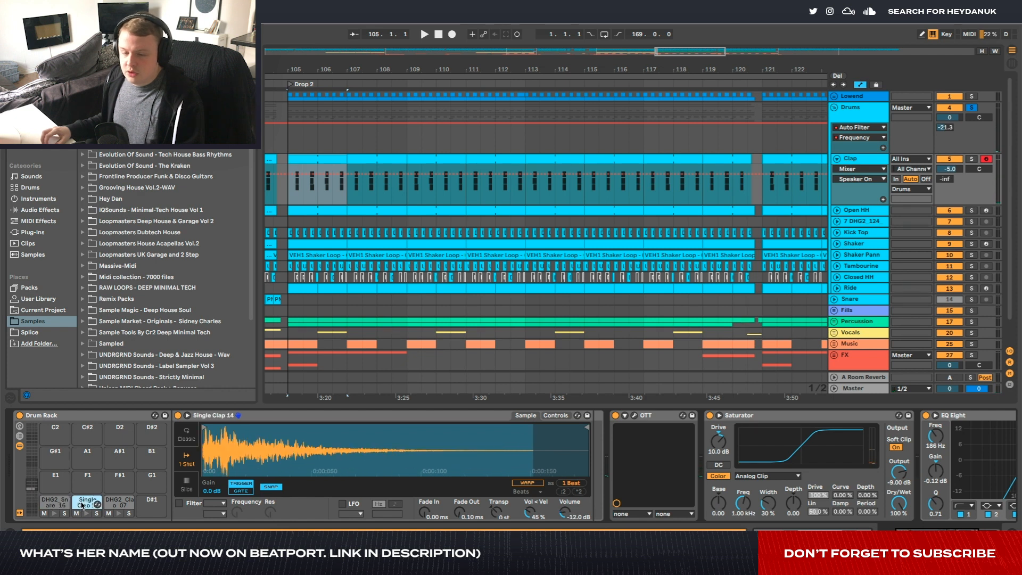
left_click(120, 503)
scroll(650, 427, "right", 2)
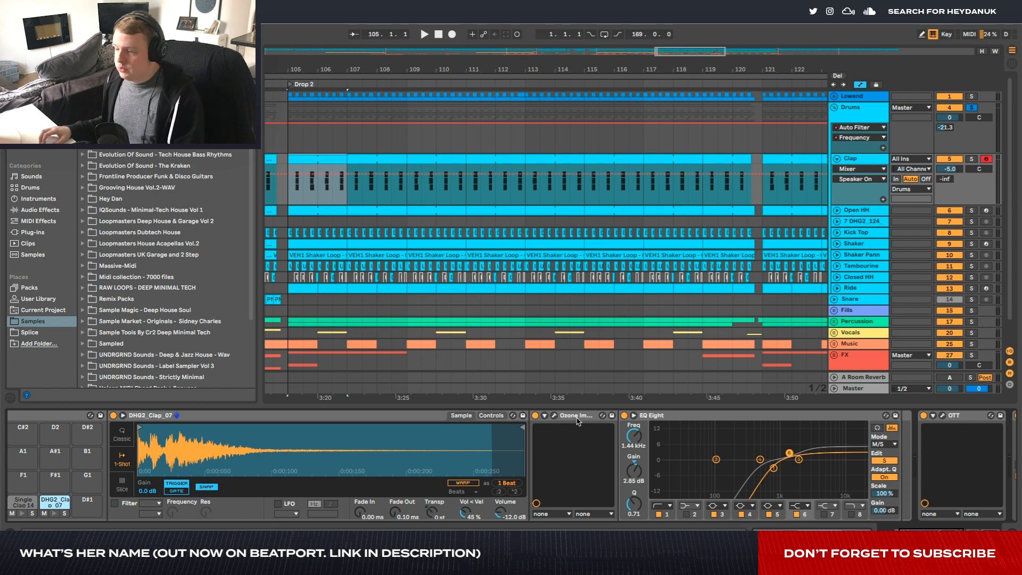
scroll(587, 418, "right", 4)
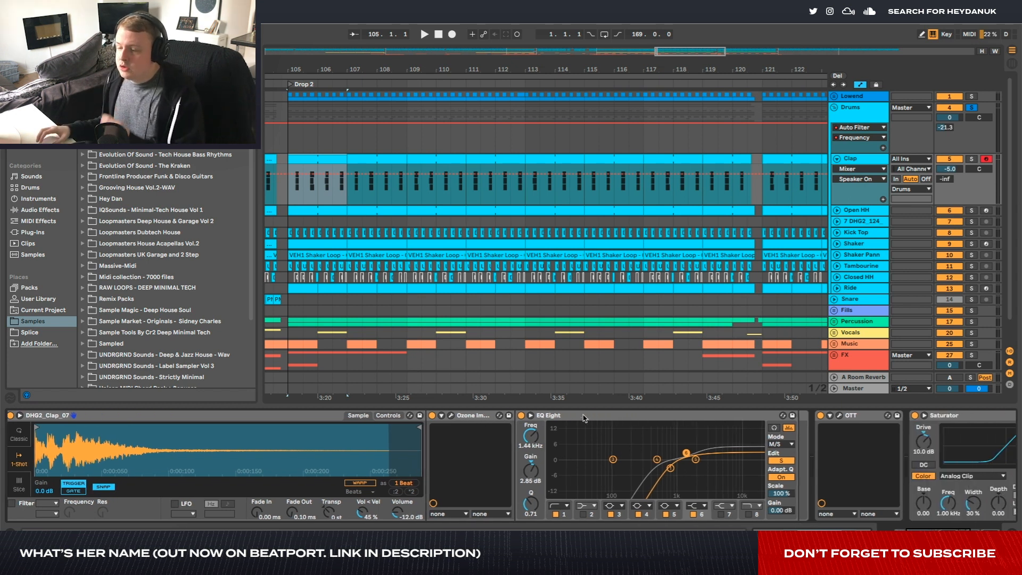
scroll(584, 417, "right", 4)
scroll(584, 417, "right", 6)
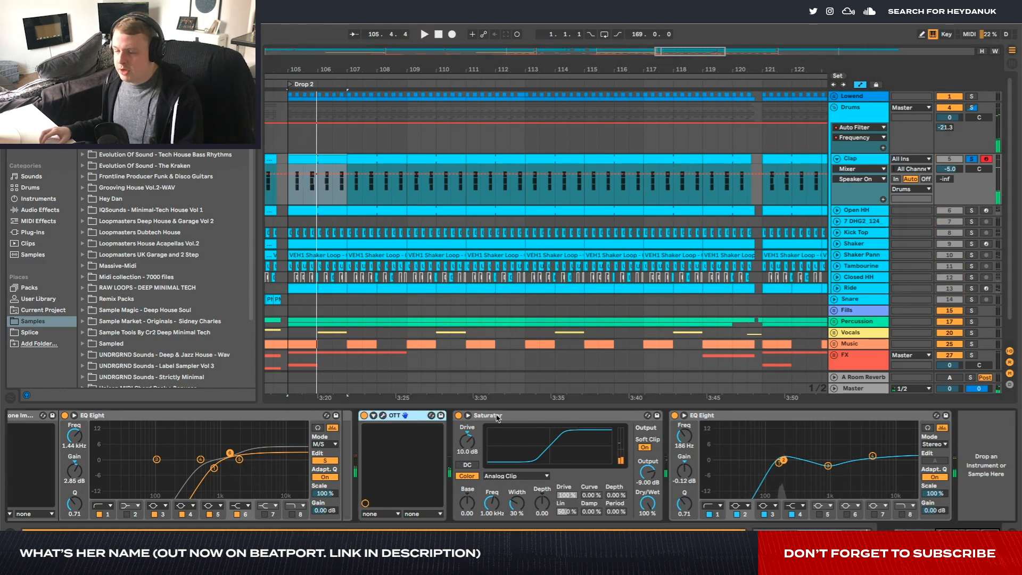
scroll(411, 417, "left", 10)
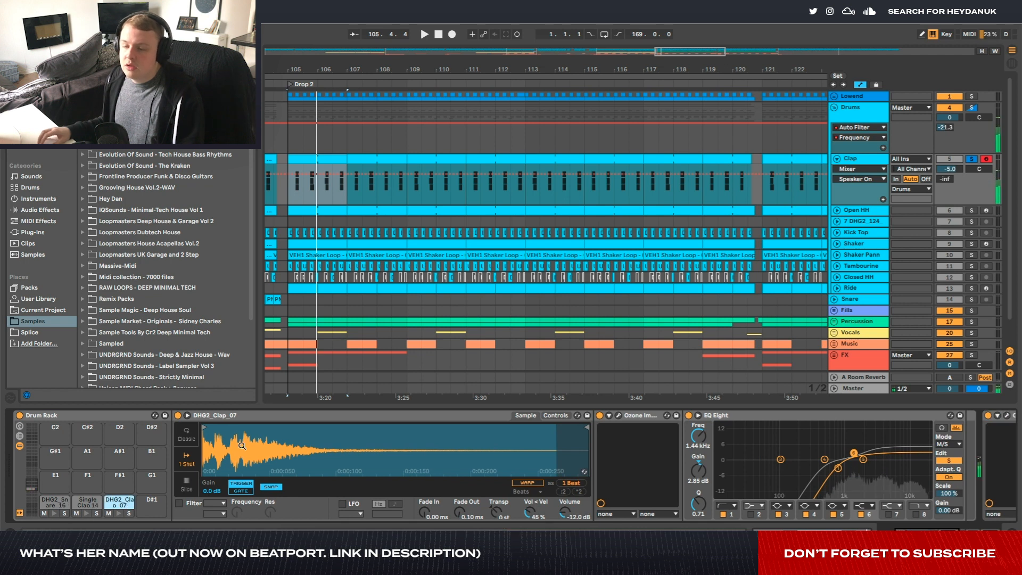
Play back the Clap chain, then bring up the Open HH track's devices
key("space")
scroll(713, 428, "right", 5)
scroll(713, 429, "right", 8)
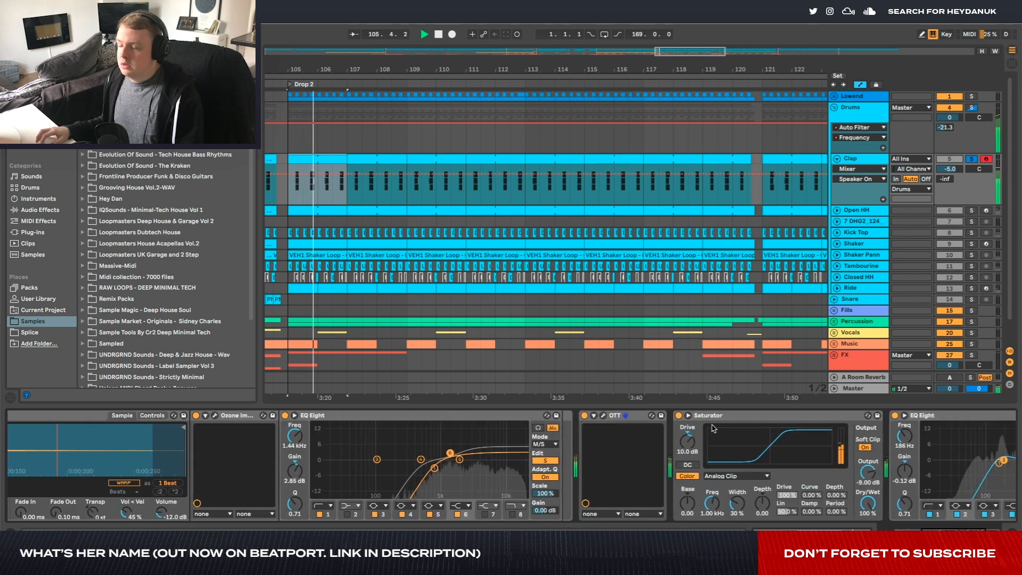
key("space")
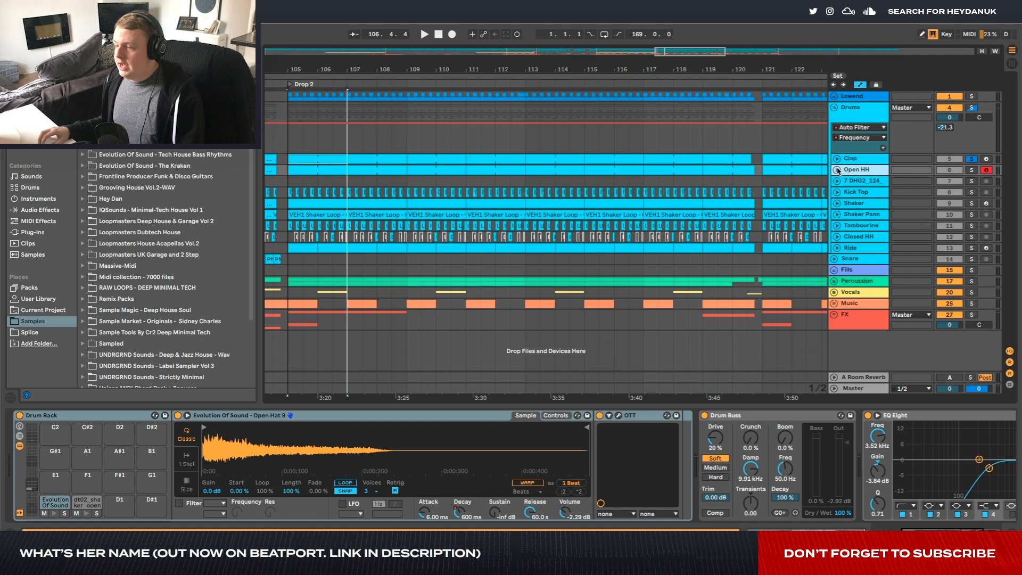
left_click(837, 170)
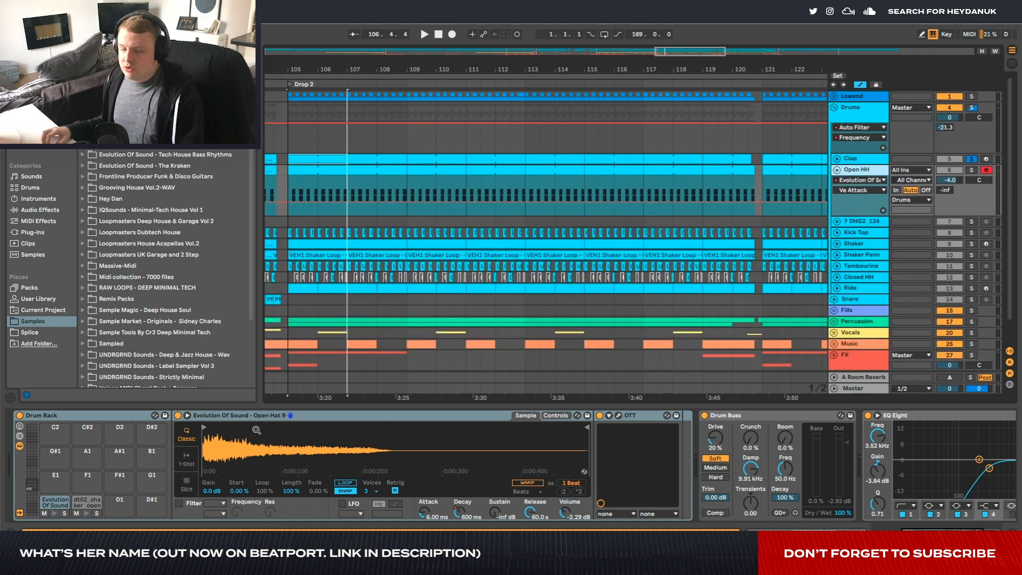
Solo Open HH, preview its open hat pad twice and the shaker pad, then scroll the chain
left_click(54, 513)
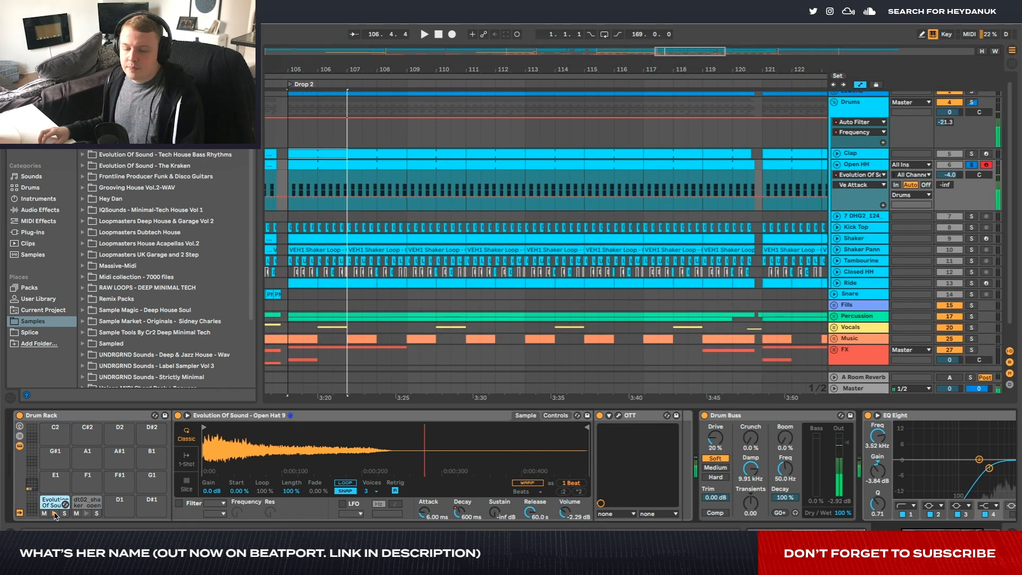
left_click(53, 513)
left_click(54, 513)
left_click(54, 514)
left_click(86, 513)
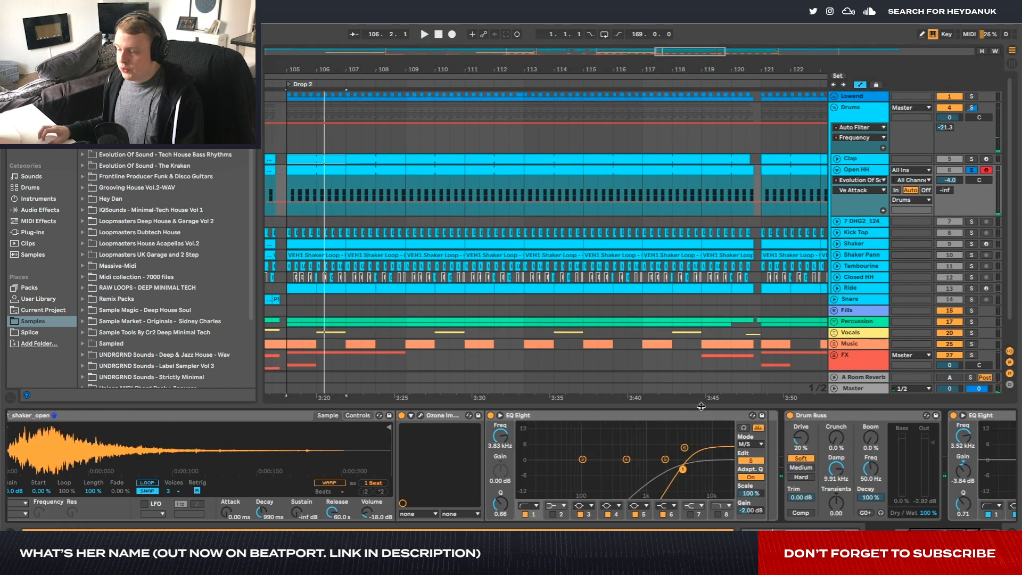
scroll(698, 420, "right", 1)
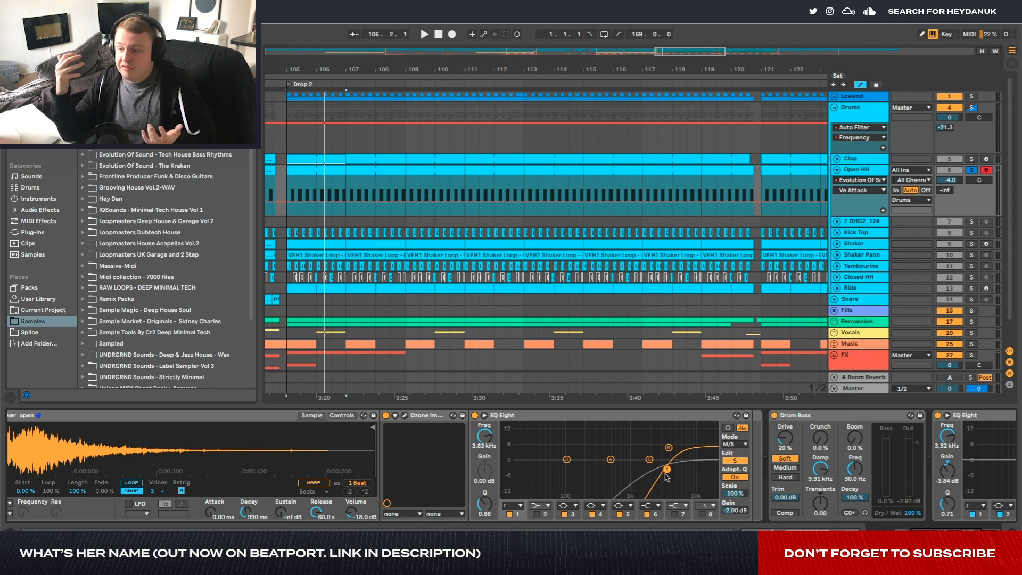
left_click(862, 390)
scroll(679, 440, "right", 10)
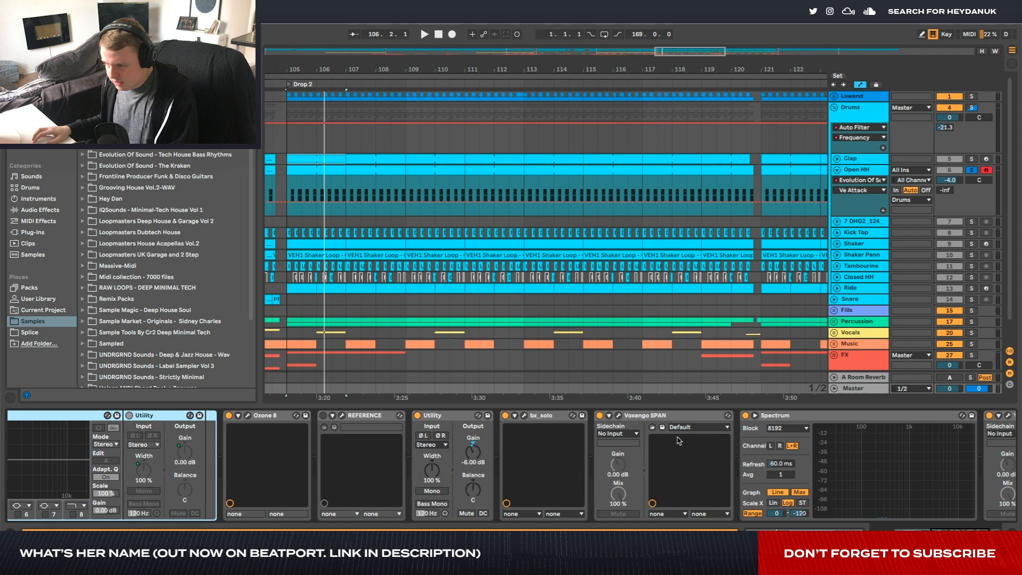
scroll(633, 436, "left", 10)
scroll(633, 436, "right", 10)
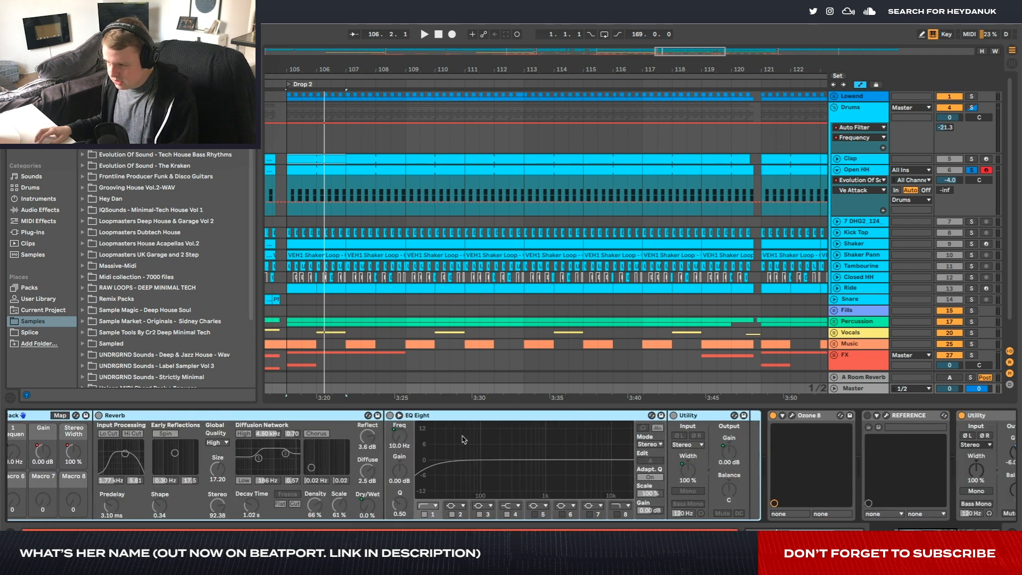
key("space")
left_click(350, 492)
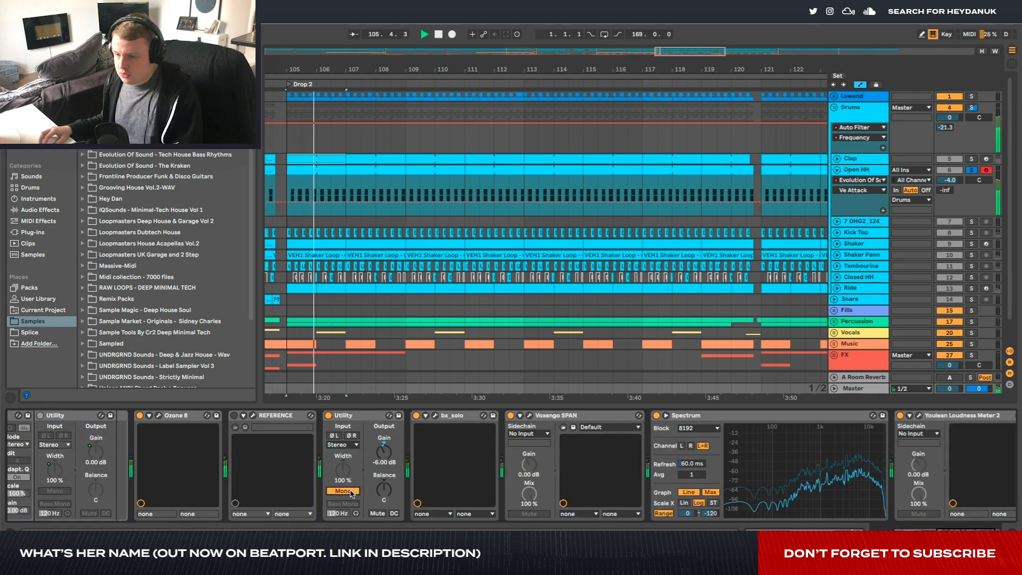
left_click(350, 493)
left_click(350, 492)
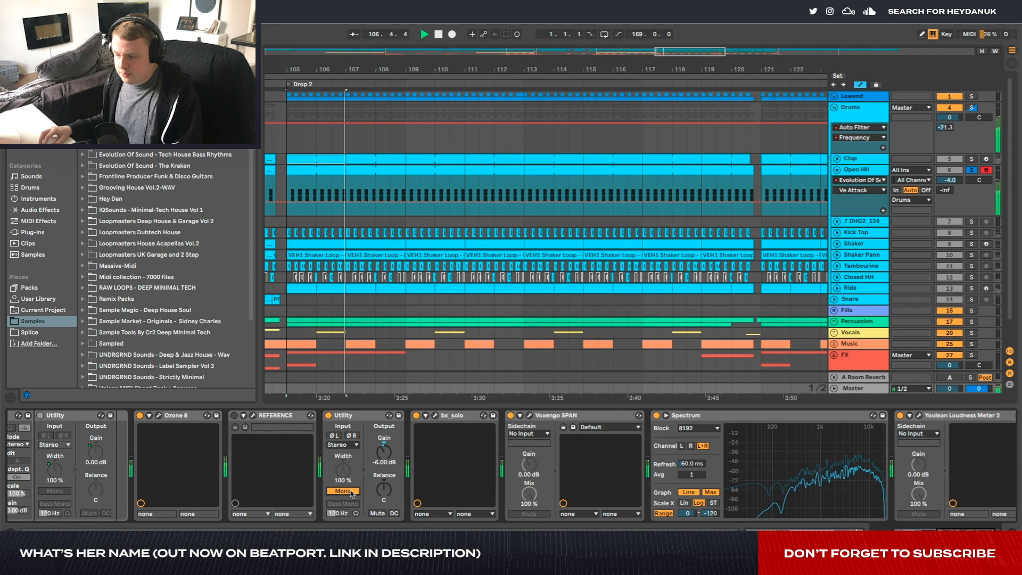
left_click(350, 492)
key("space")
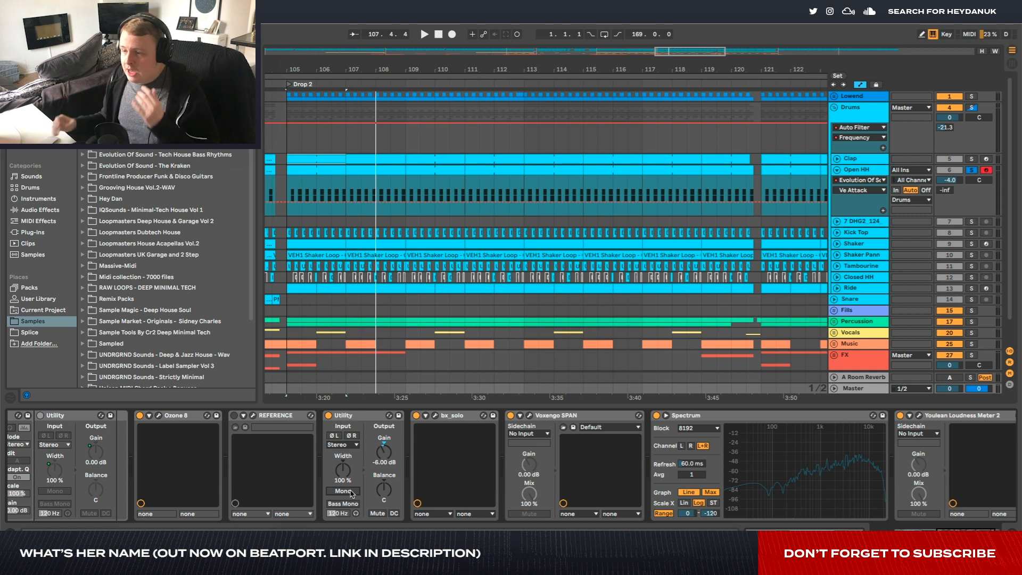
left_click(862, 171)
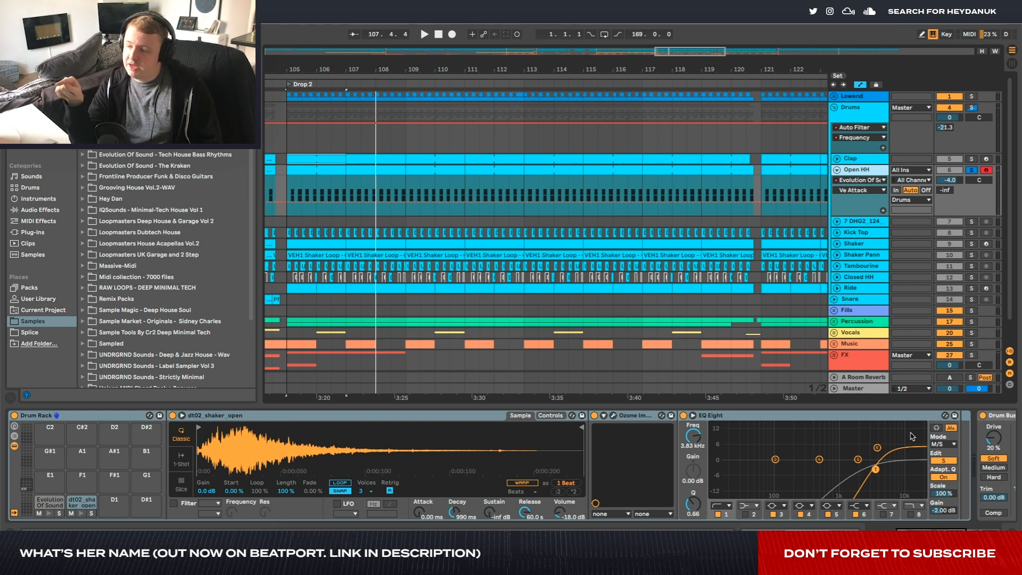
Unfold Music and Sax to view the Sax's Mixer > Track Volume automation, then fold both back
left_click(834, 344)
scroll(852, 339, "down", 2)
left_click(837, 319)
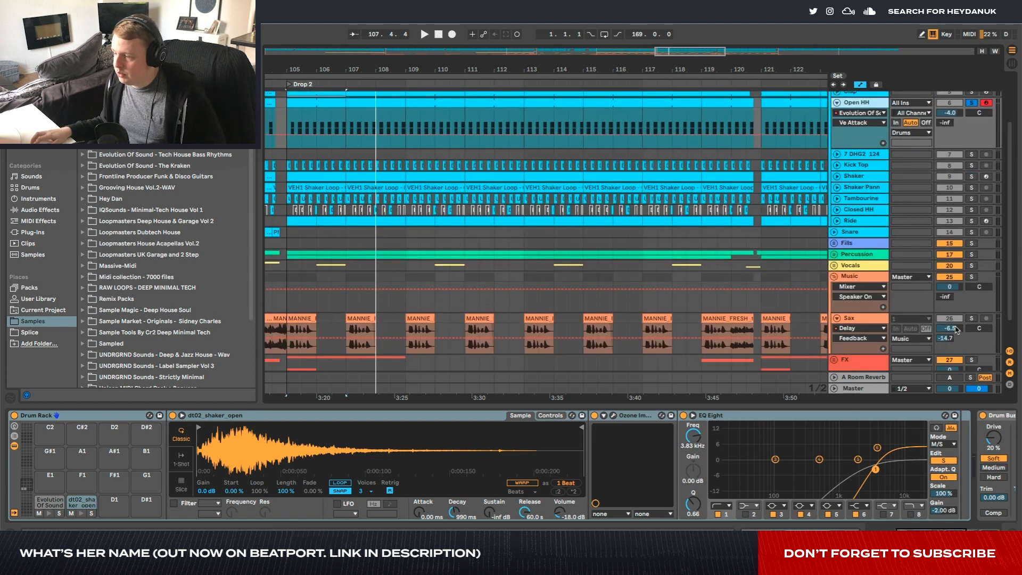
left_click_drag(950, 328, 950, 338)
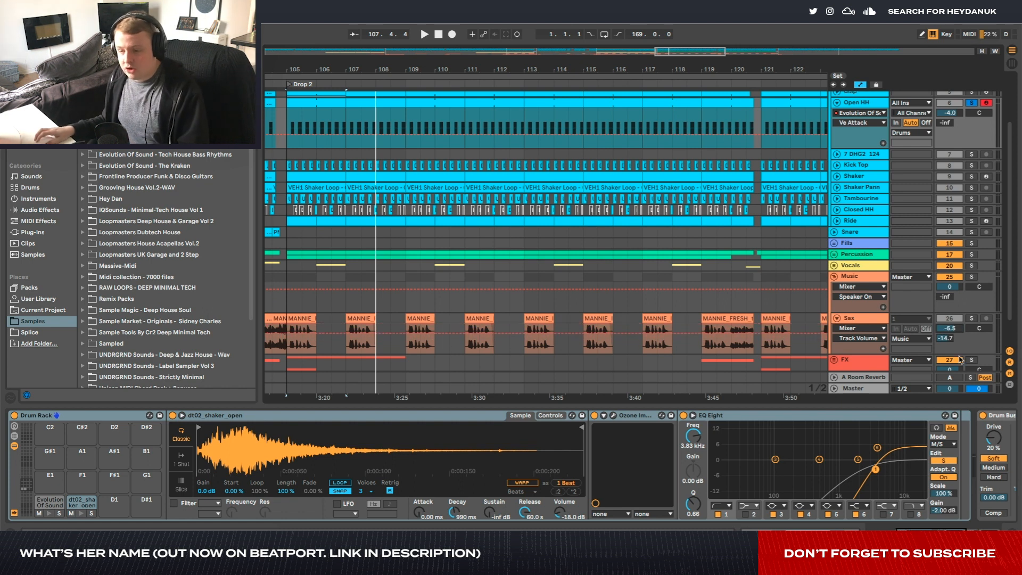
left_click(836, 318)
left_click(834, 276)
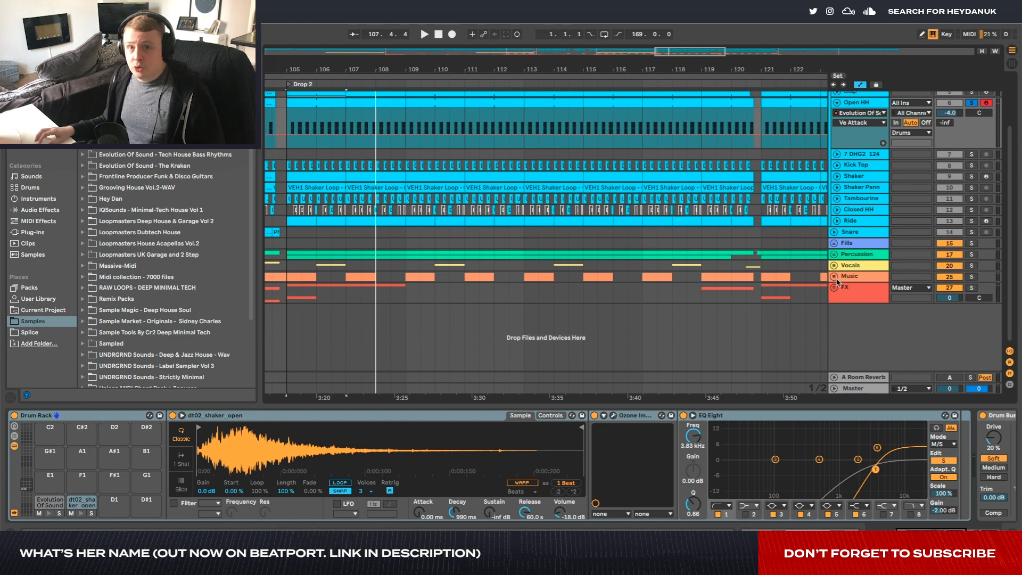
Fold the Open HH track and bring up 7 DHG2_124's effect-free device chain
scroll(722, 270, "up", 2)
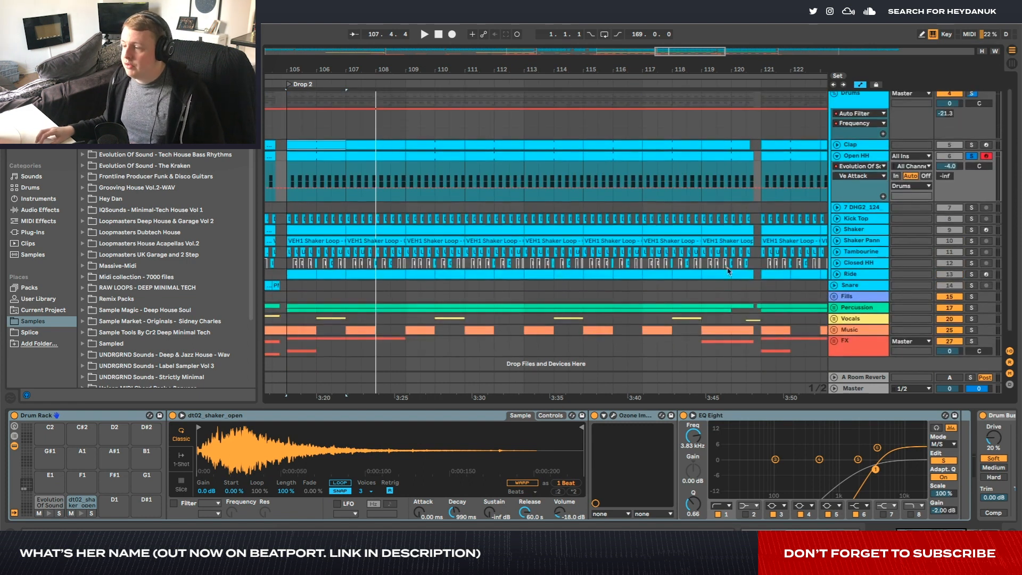
left_click(836, 157)
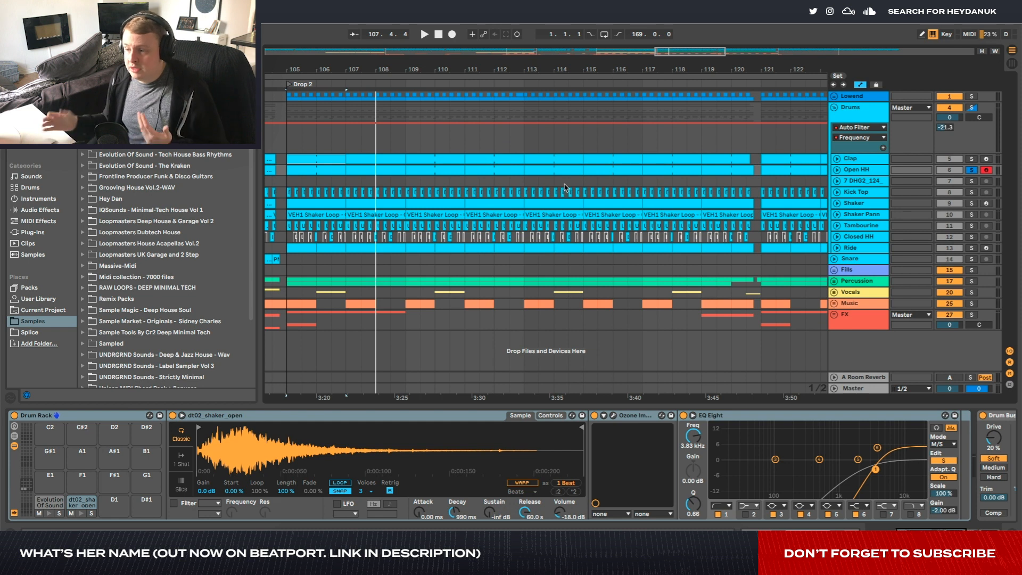
left_click(846, 171)
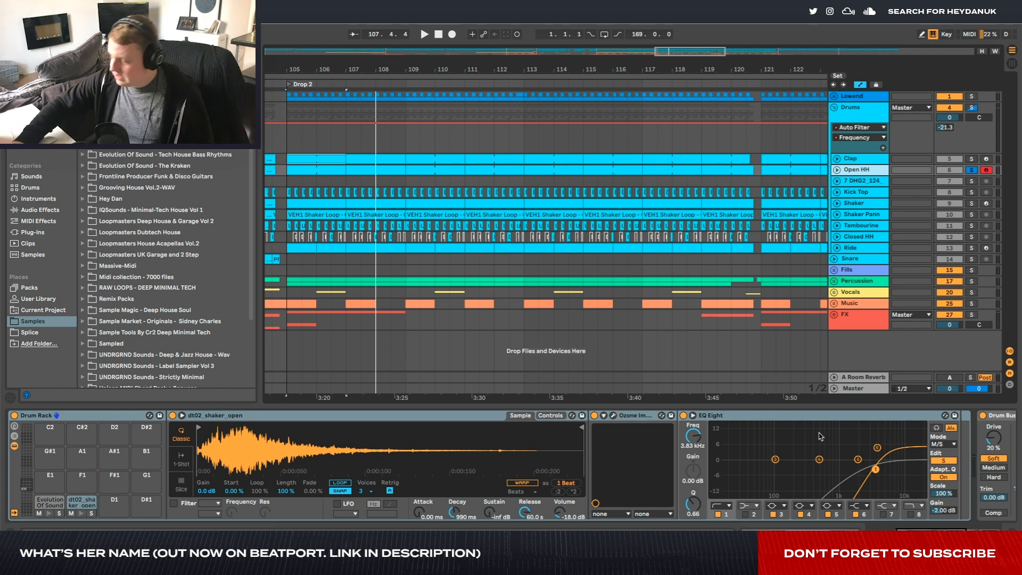
left_click(881, 182)
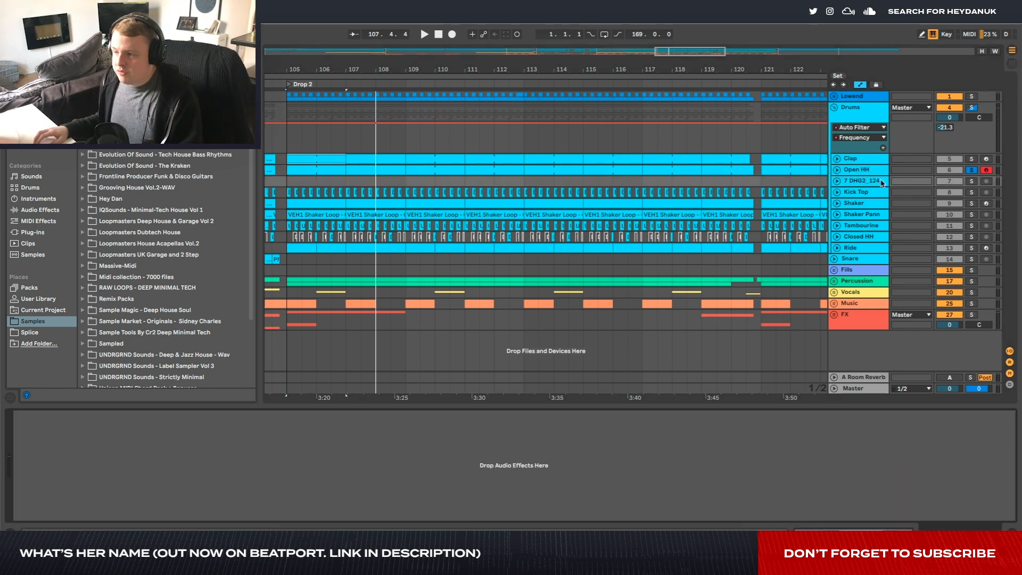
Play from bar 54 and solo Kick Top while viewing its EQ
scroll(677, 170, "down", 5)
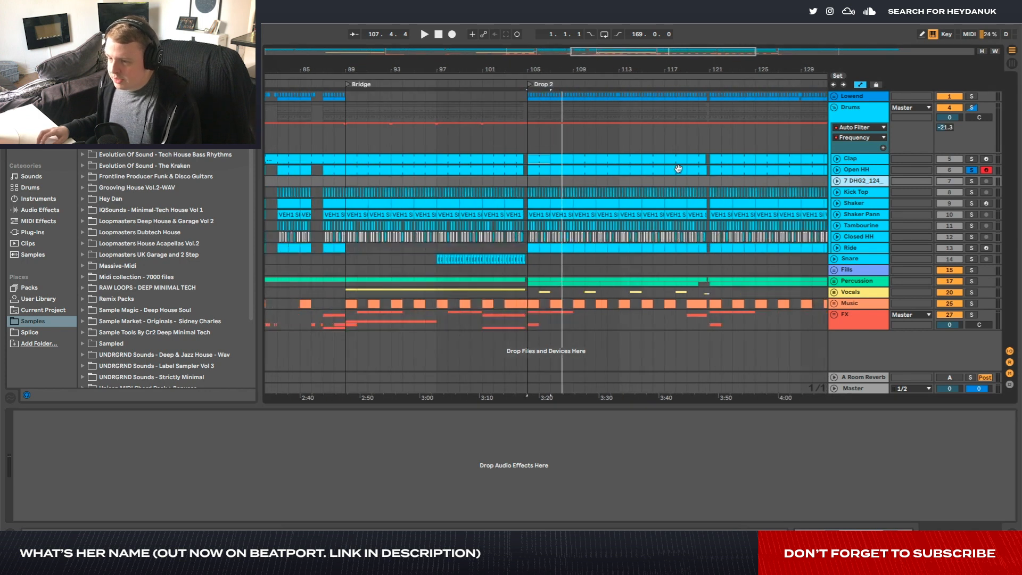
scroll(677, 171, "left", 10)
scroll(536, 181, "up", 8)
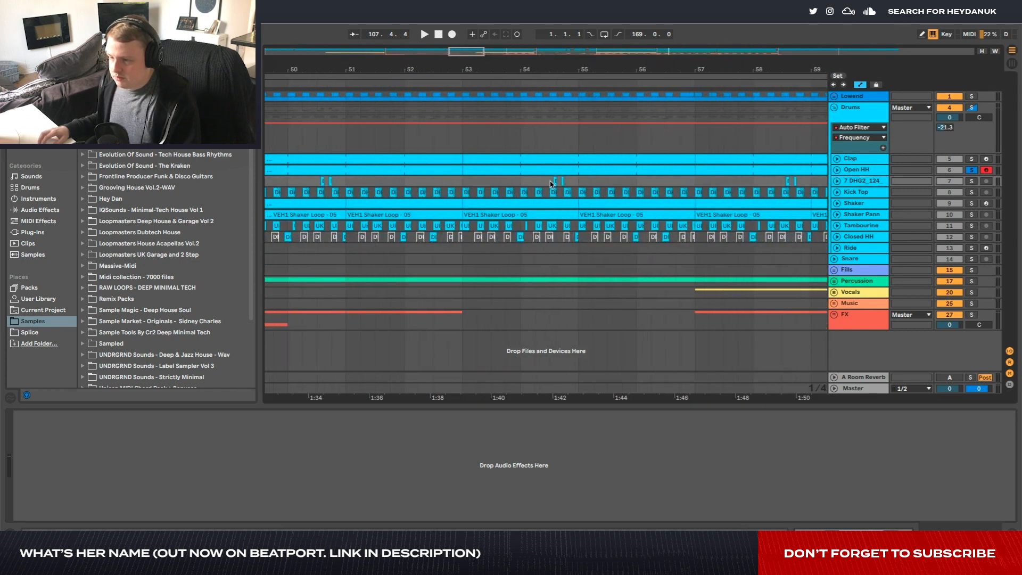
left_click(550, 184)
key("space")
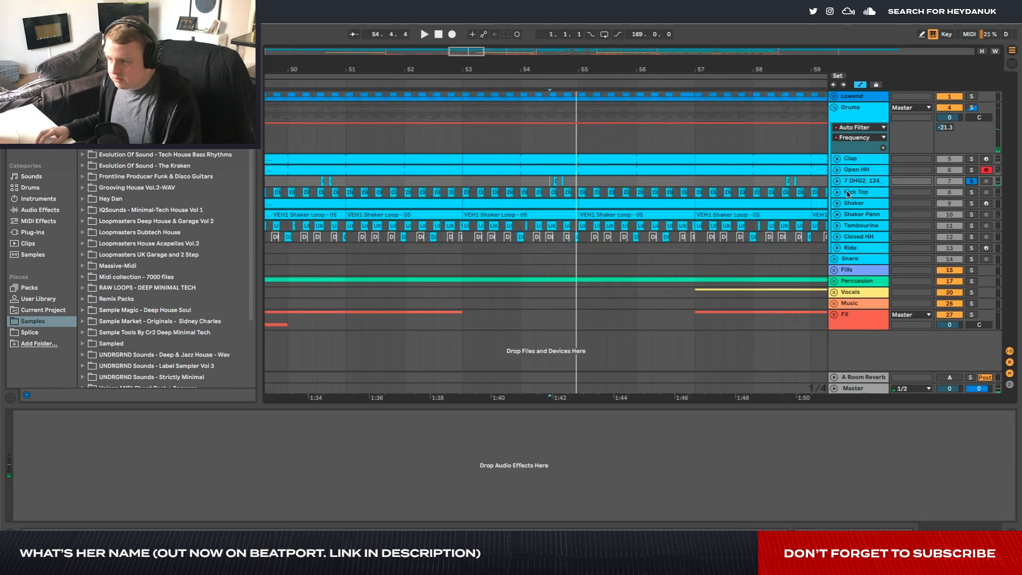
left_click(848, 194)
left_click(972, 193)
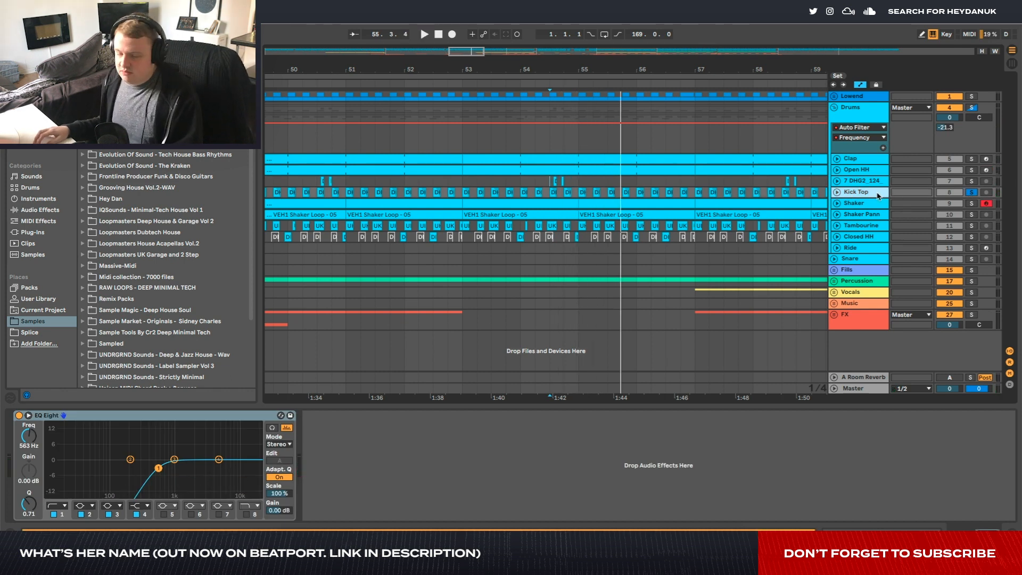
Check the Shaker and Shaker Pann devices, soloing Shaker Pann during playback
left_click(861, 207)
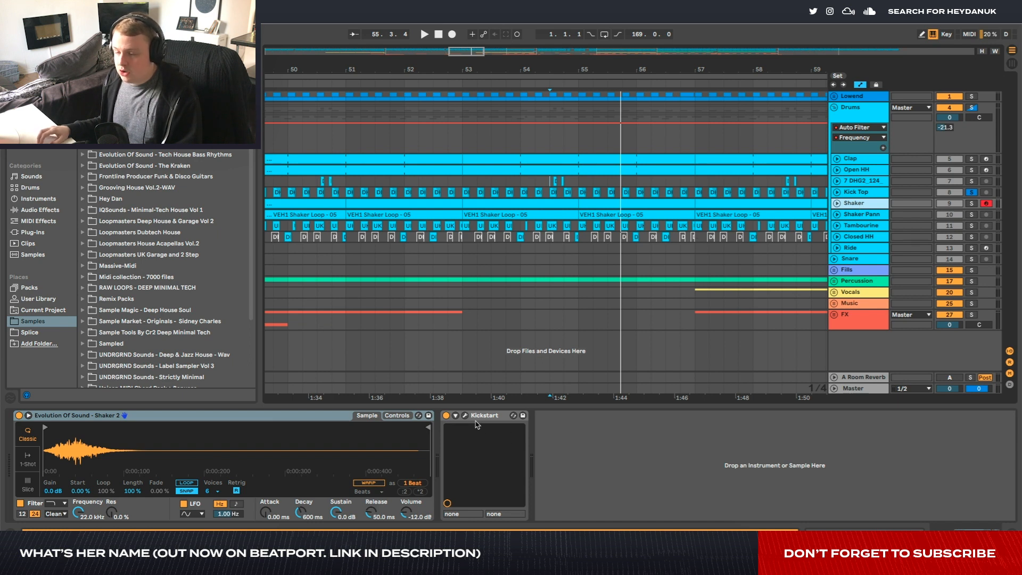
left_click(862, 214)
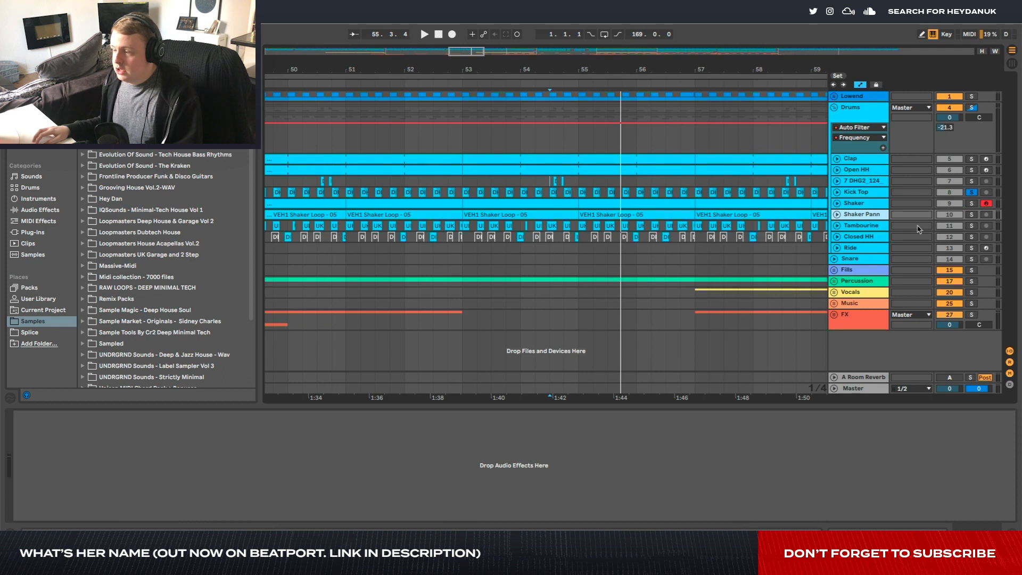
left_click(837, 215)
left_click(971, 214)
key("space")
left_click(863, 214)
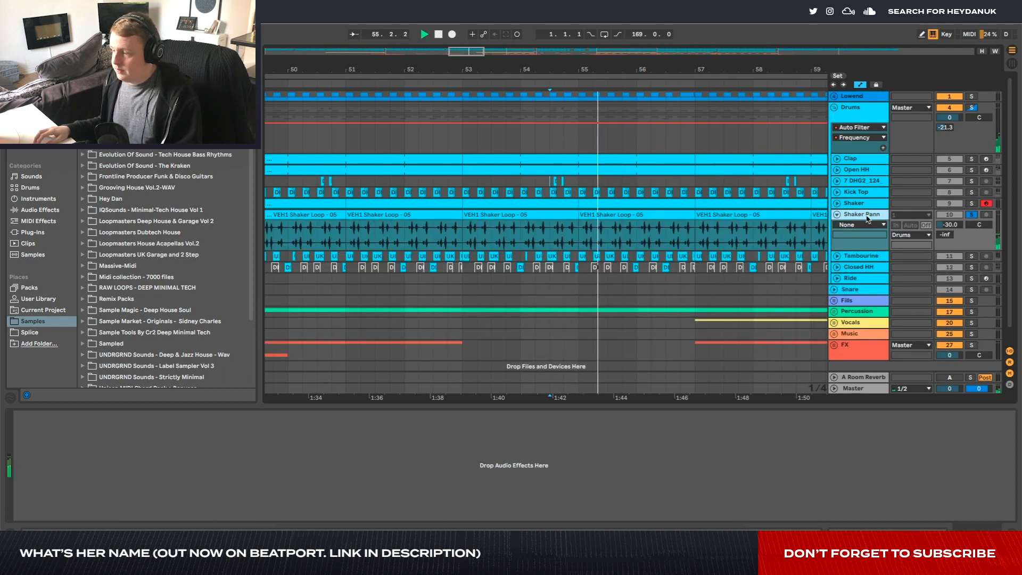
key("space")
Solo and audition the Tambourine, then view the Closed HH devices
left_click(855, 256)
left_click(837, 215)
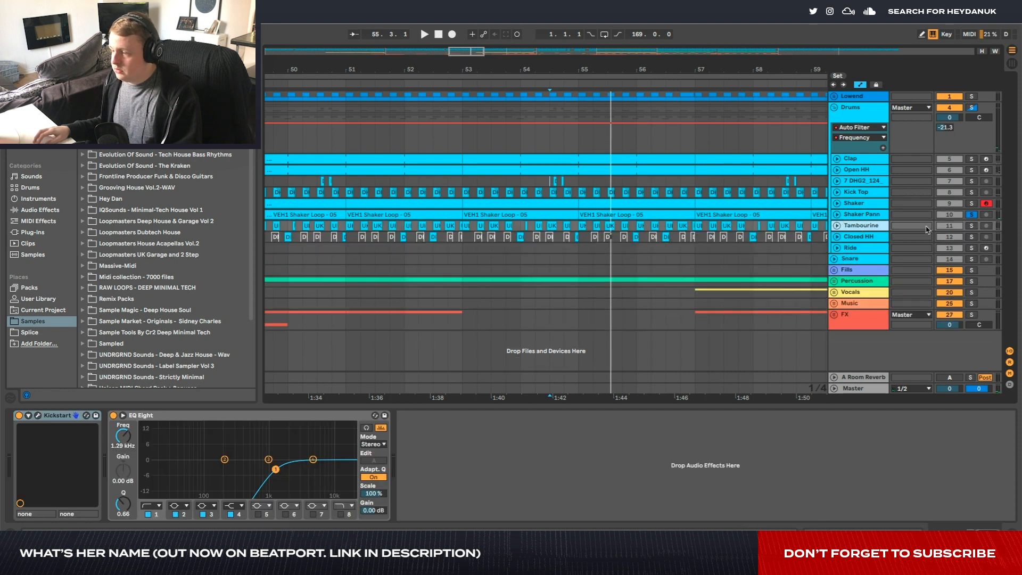
left_click(971, 226)
key("space")
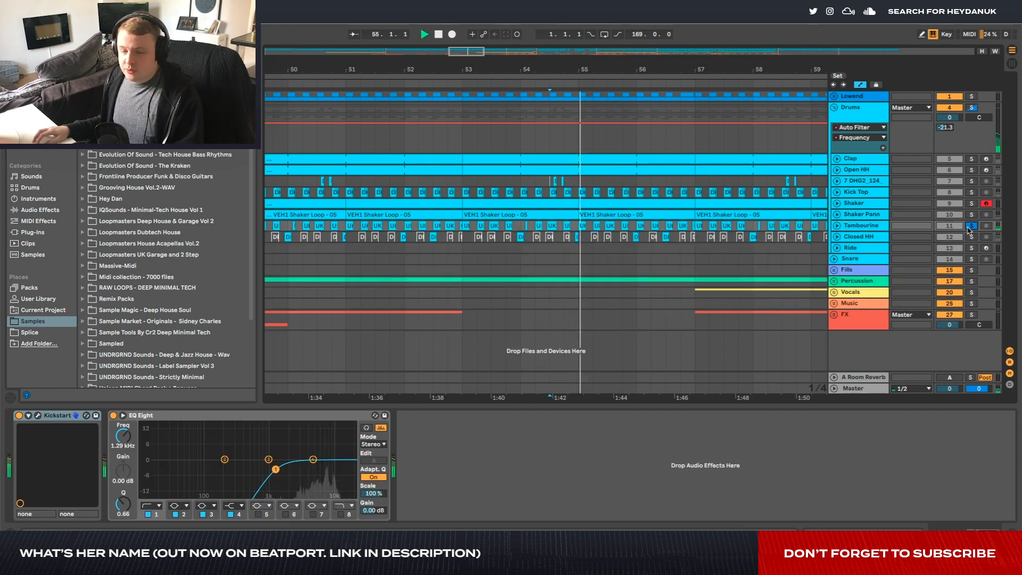
key("space")
left_click(879, 237)
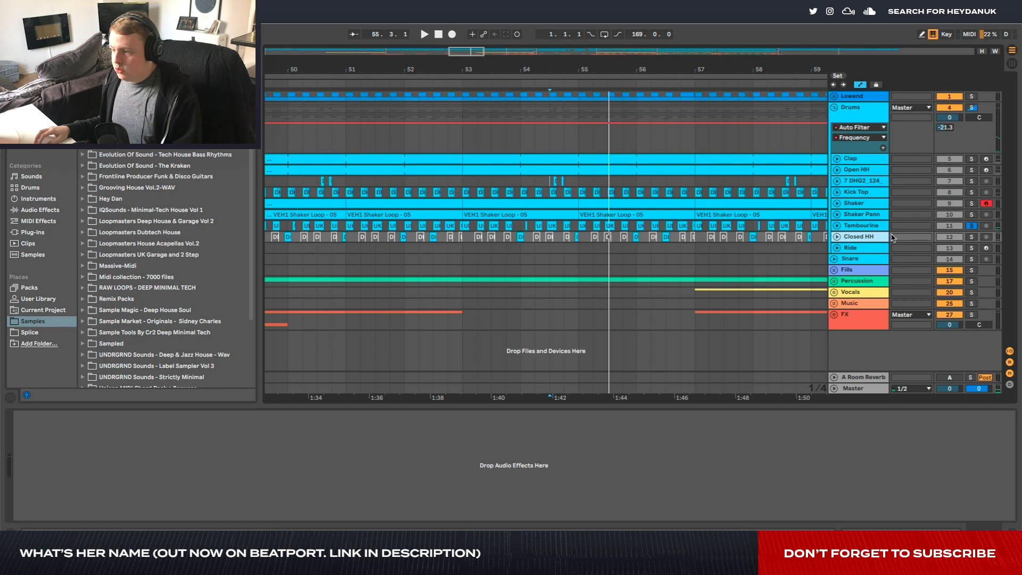
Show the Drums group chain, inspect its 163 Hz low cut, unsolo Drums and re-enable the A Room Reverb return
left_click(873, 124)
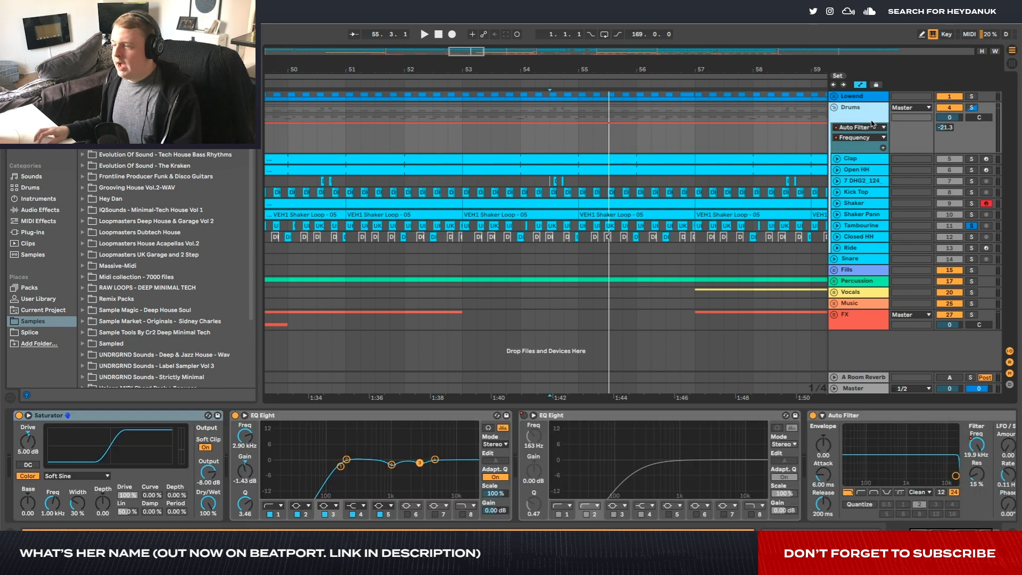
left_click(347, 459)
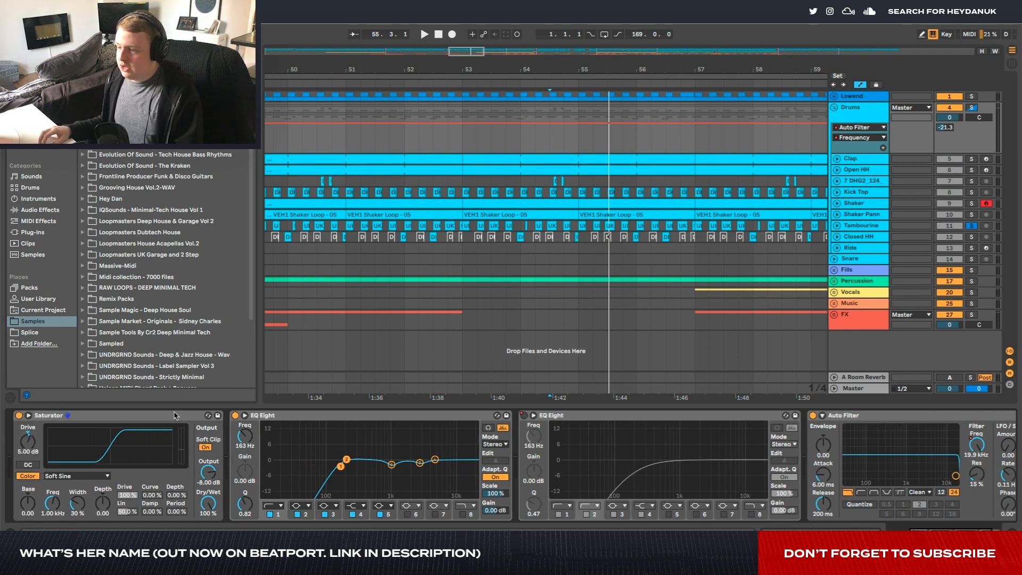
scroll(601, 413, "right", 3)
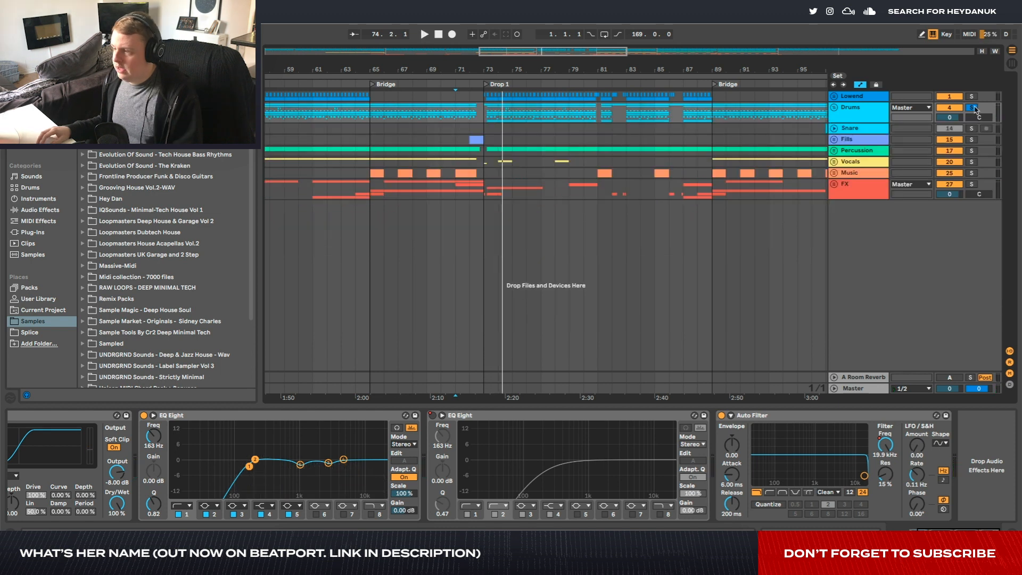
left_click(972, 108)
left_click(948, 378)
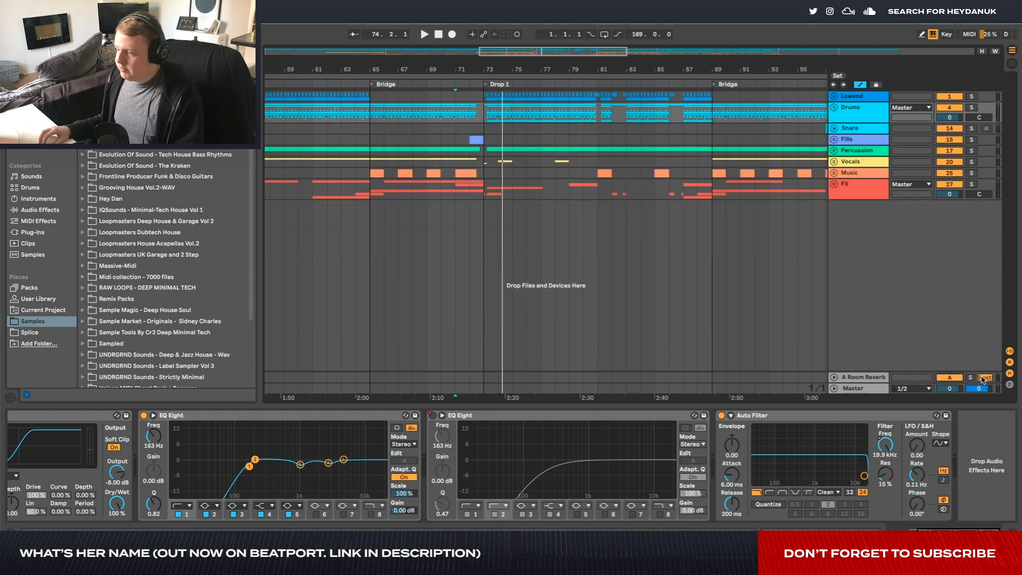
Solo the A Room Reverb return and play it from the start of Drop 1
left_click(484, 109)
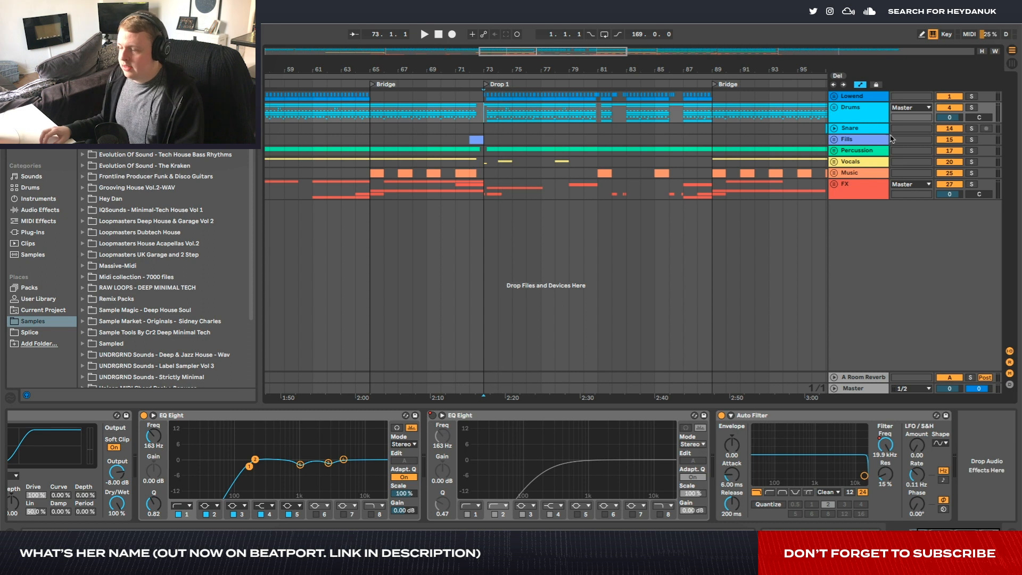
left_click(867, 377)
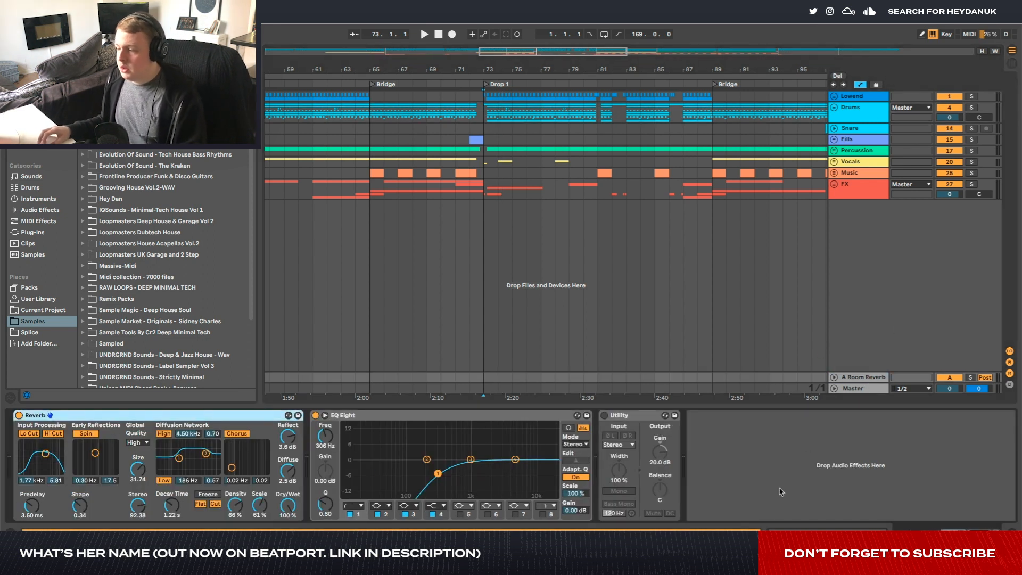
left_click(967, 378)
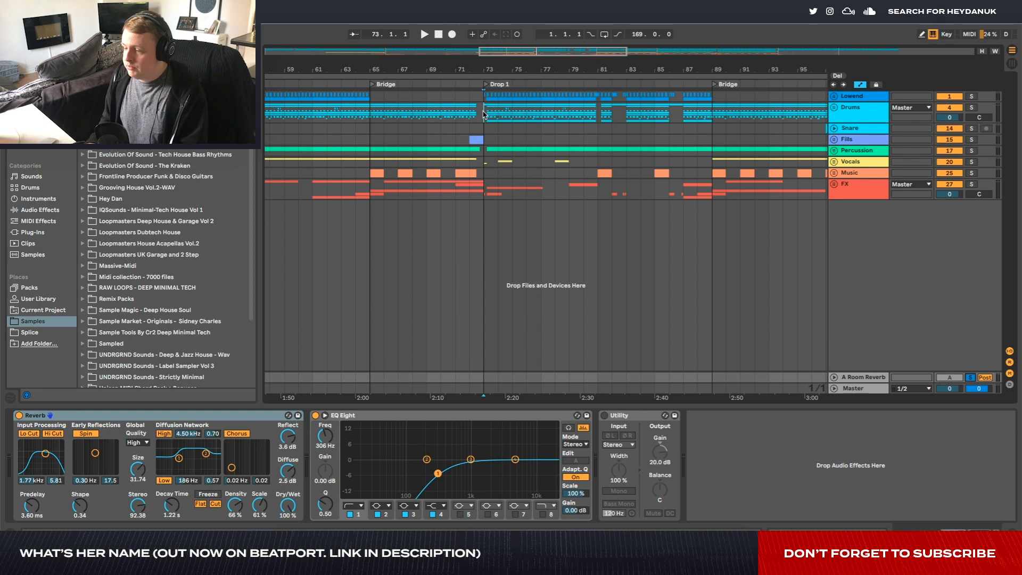
key("space")
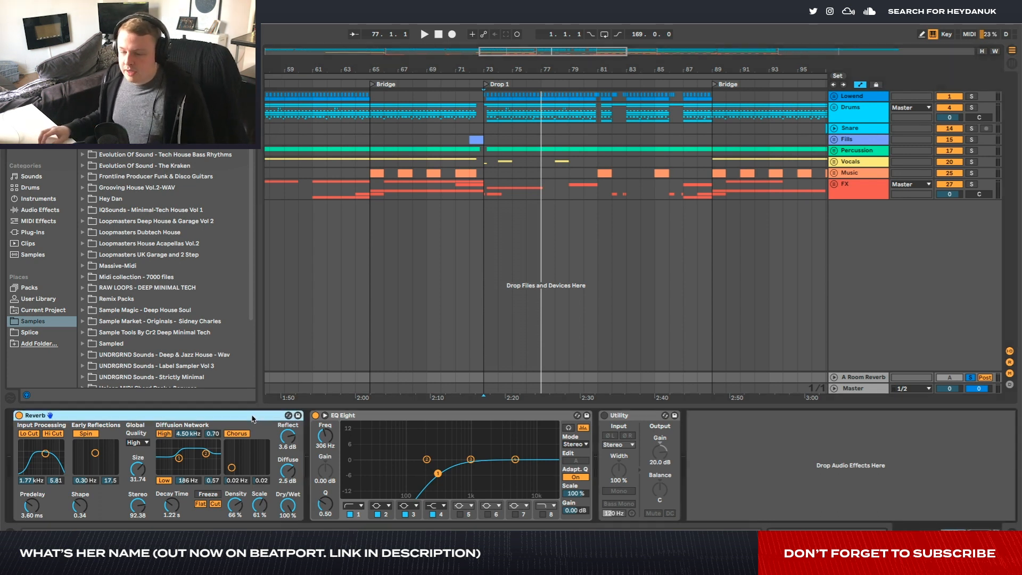
Check the EQ Eight and toggle the Utility on and off while replaying from bar 73
left_click(466, 475)
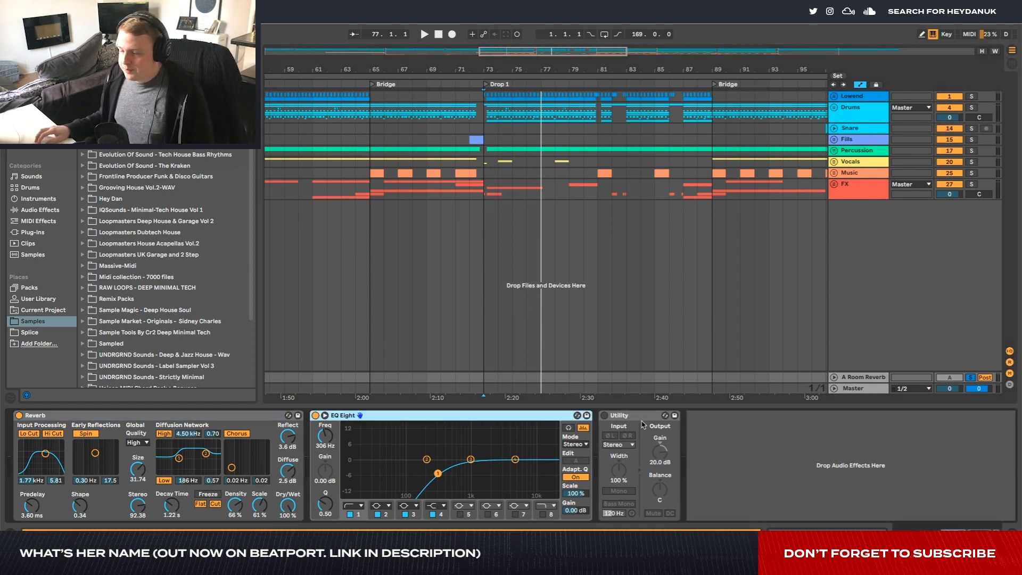
left_click(604, 416)
key("space")
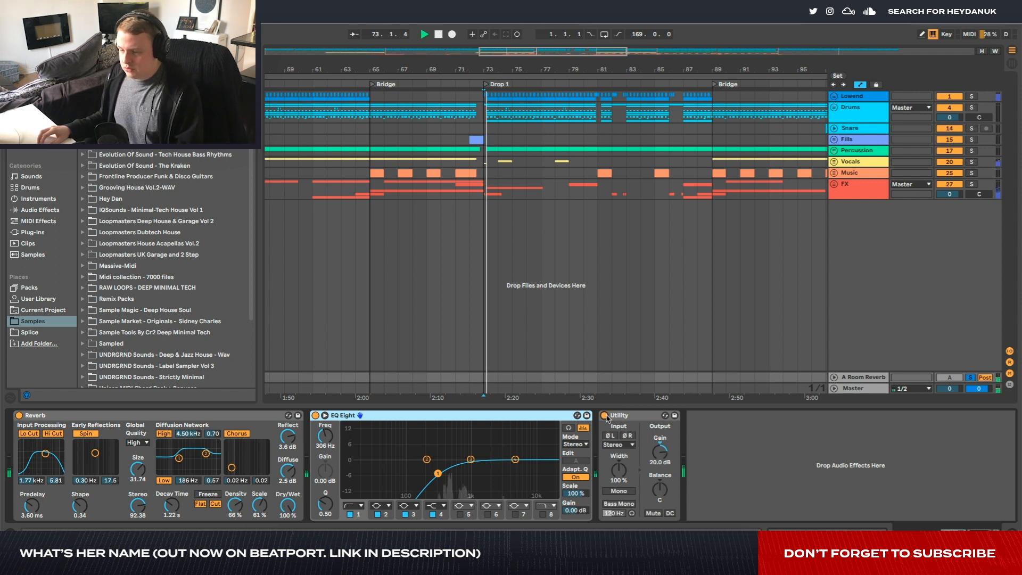
left_click(604, 416)
key("space")
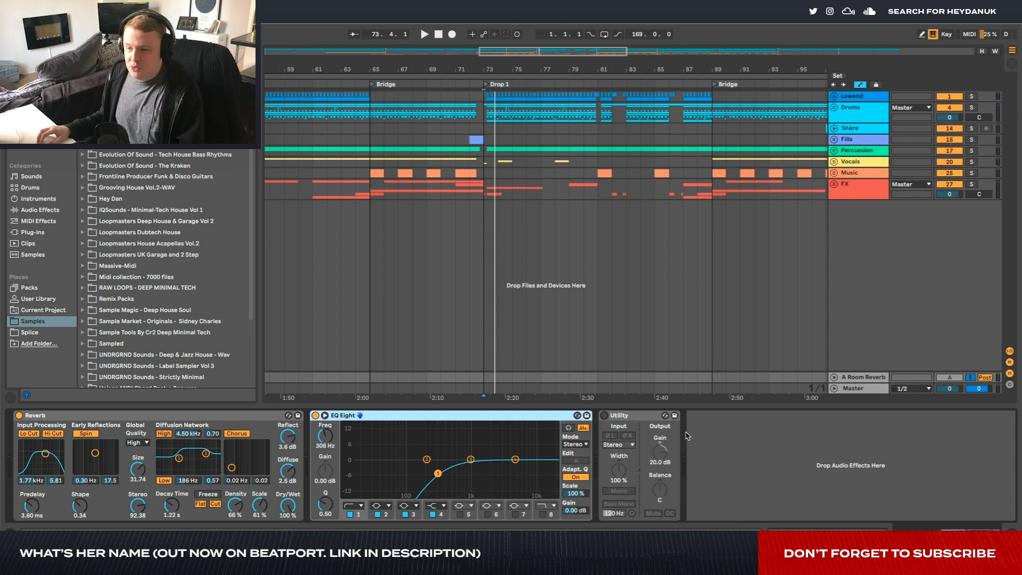
left_click(638, 423)
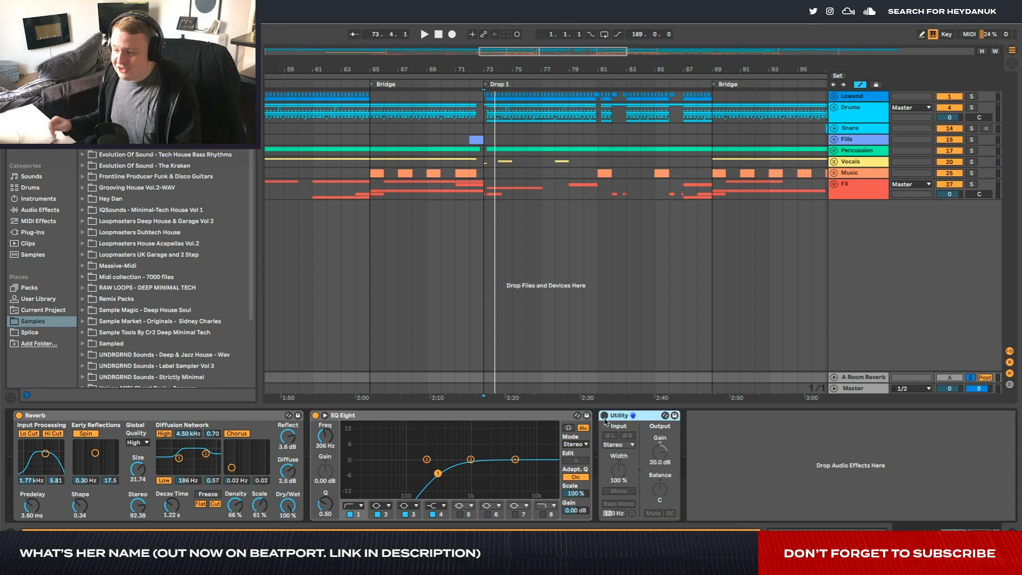
left_click_drag(252, 282, 252, 198)
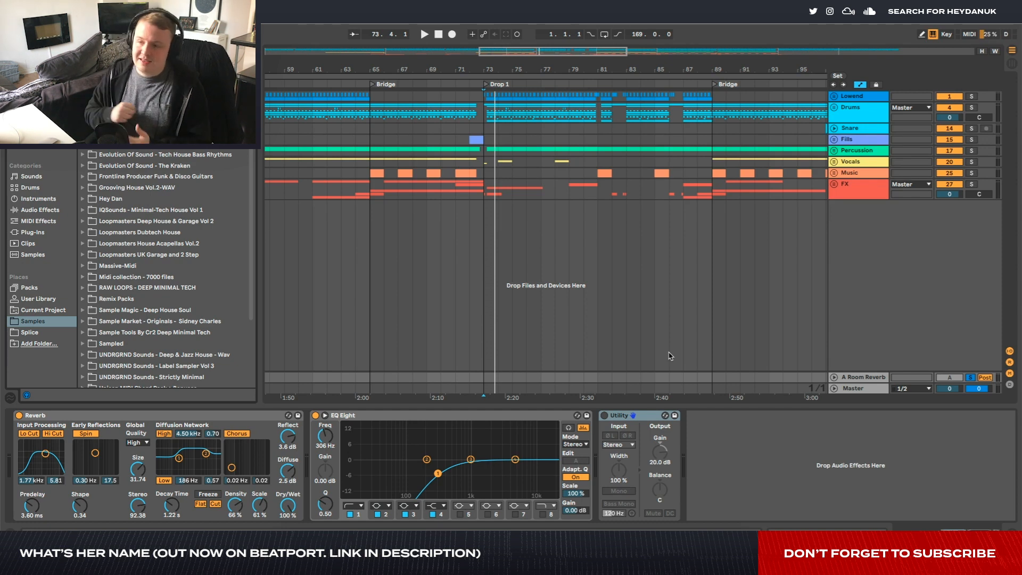
key("space")
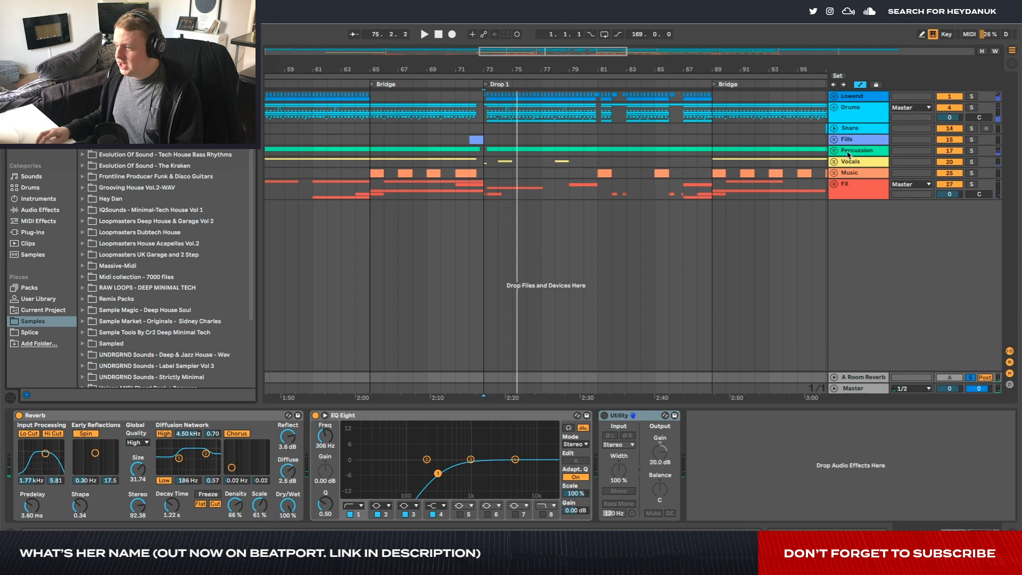
Unfold Percussion, Vocals, Music and Sax, checking 18 Mental_Br and the Vocals EQ Eight
left_click(848, 154)
left_click(835, 152)
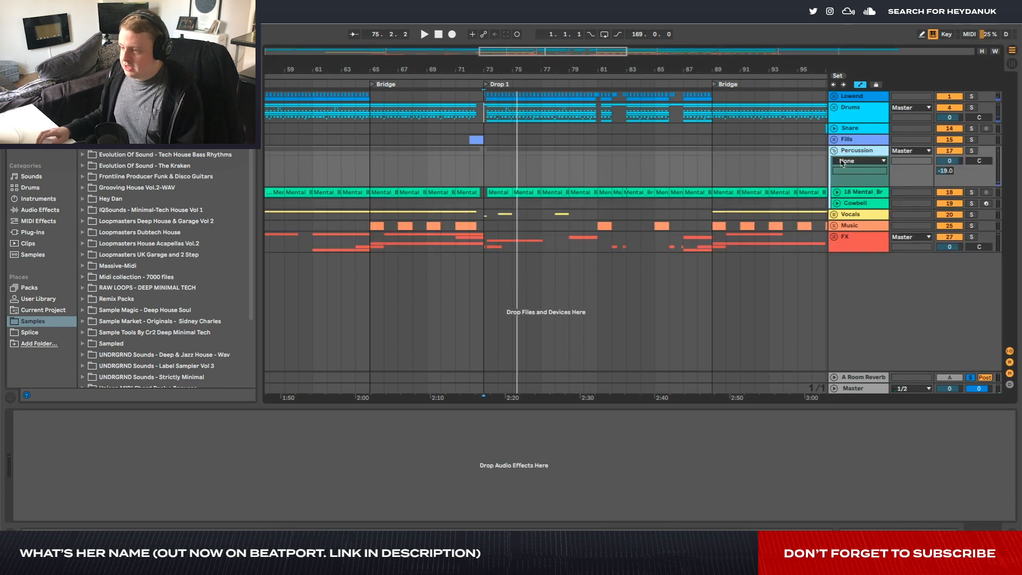
left_click(864, 193)
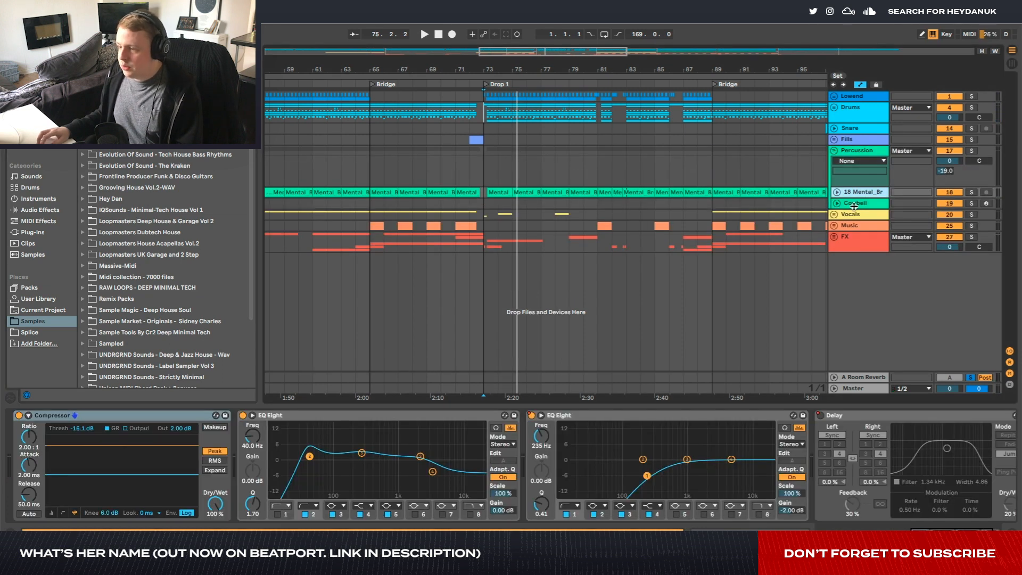
left_click(835, 215)
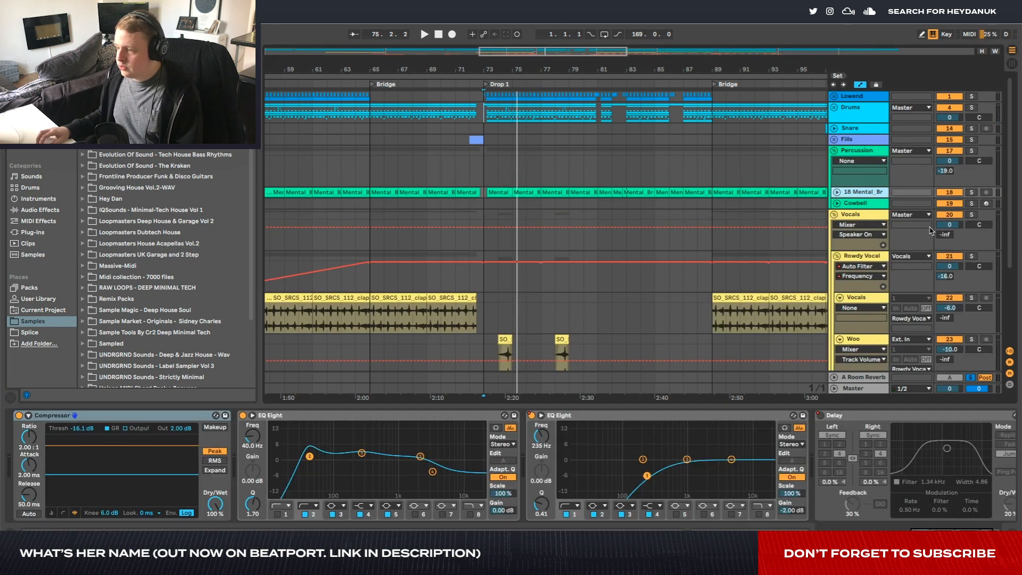
left_click(835, 215)
left_click(883, 215)
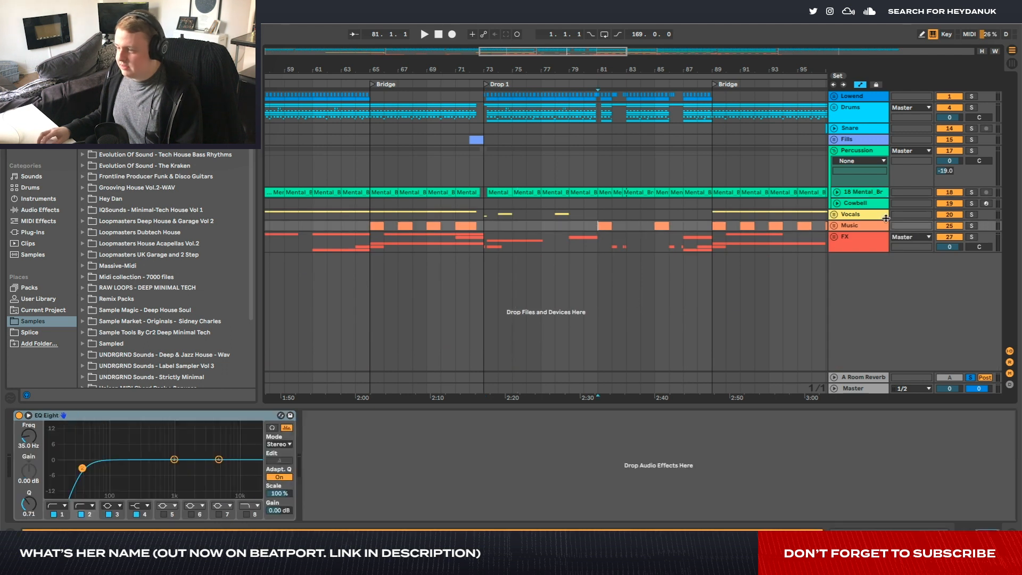
left_click(835, 225)
left_click(837, 268)
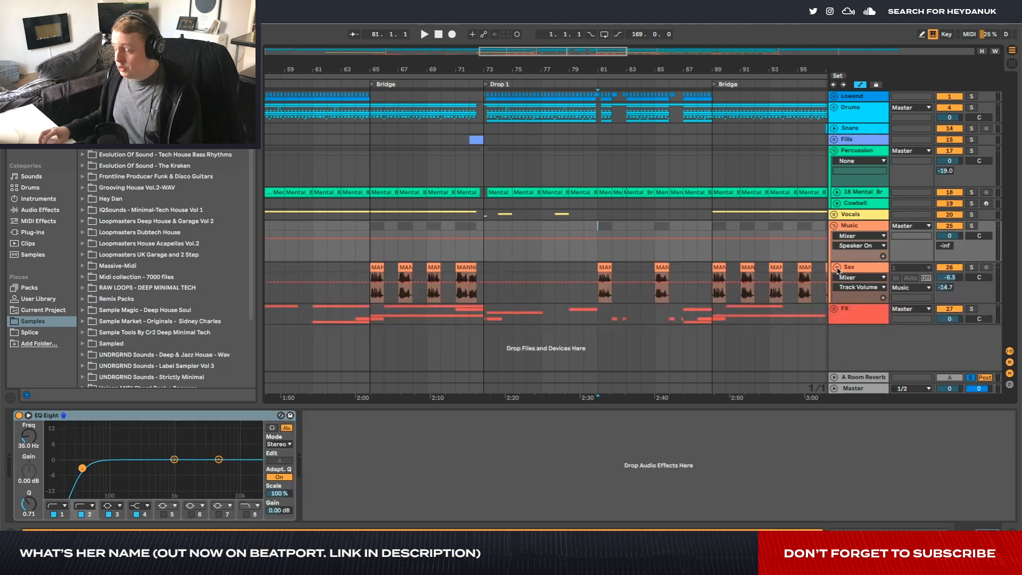
key("space")
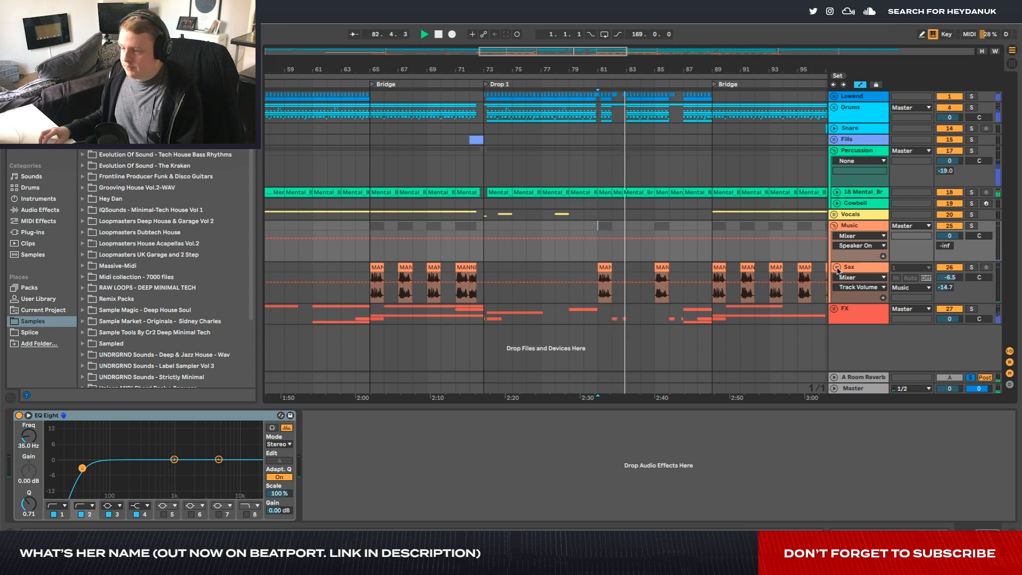
Open FX, fold all groups back, set the start at bar 93 and show the Drums chain
left_click(836, 310)
scroll(851, 319, "down", 5)
scroll(879, 241, "up", 5)
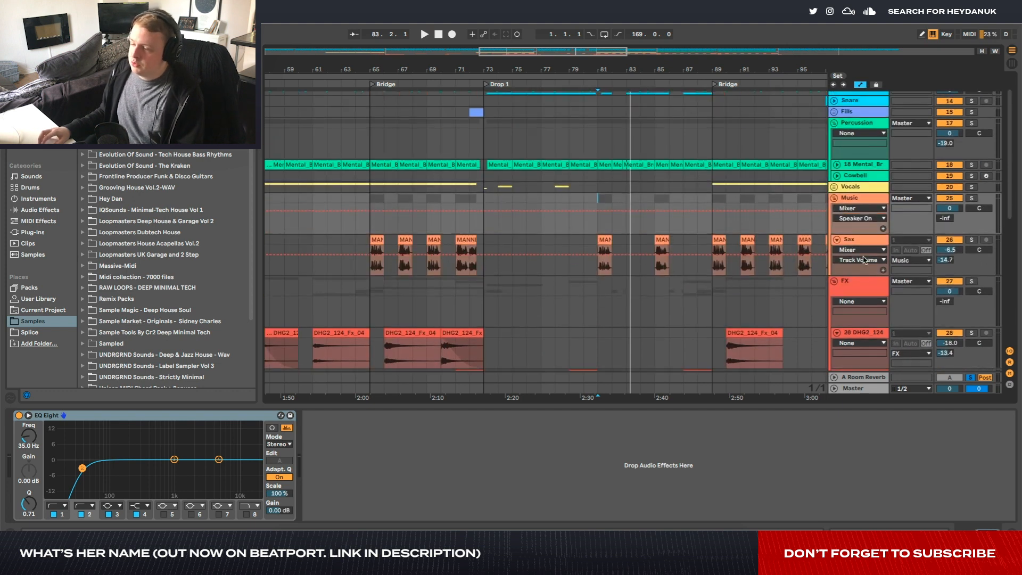
left_click(834, 282)
left_click(835, 268)
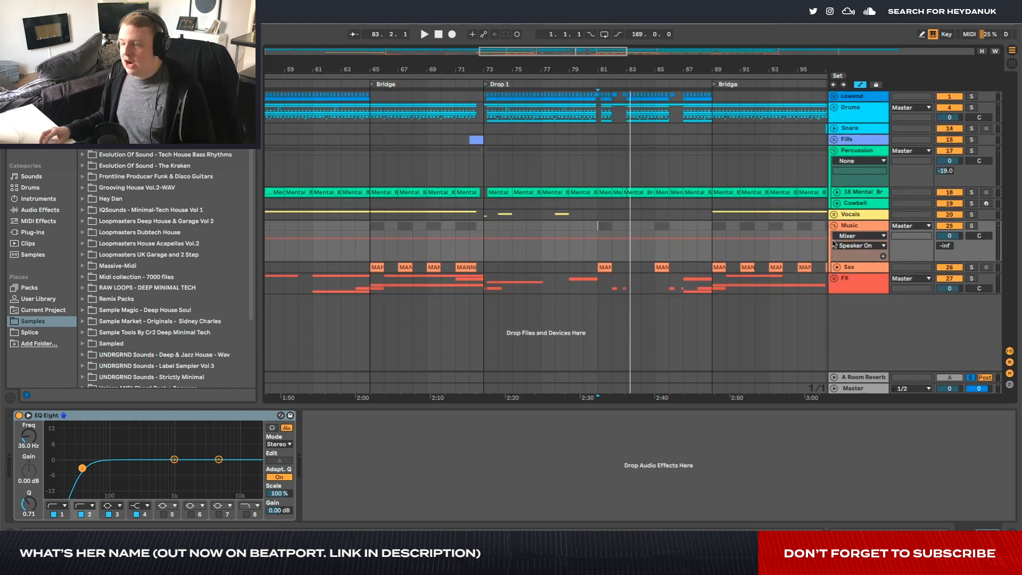
left_click(834, 226)
left_click(834, 151)
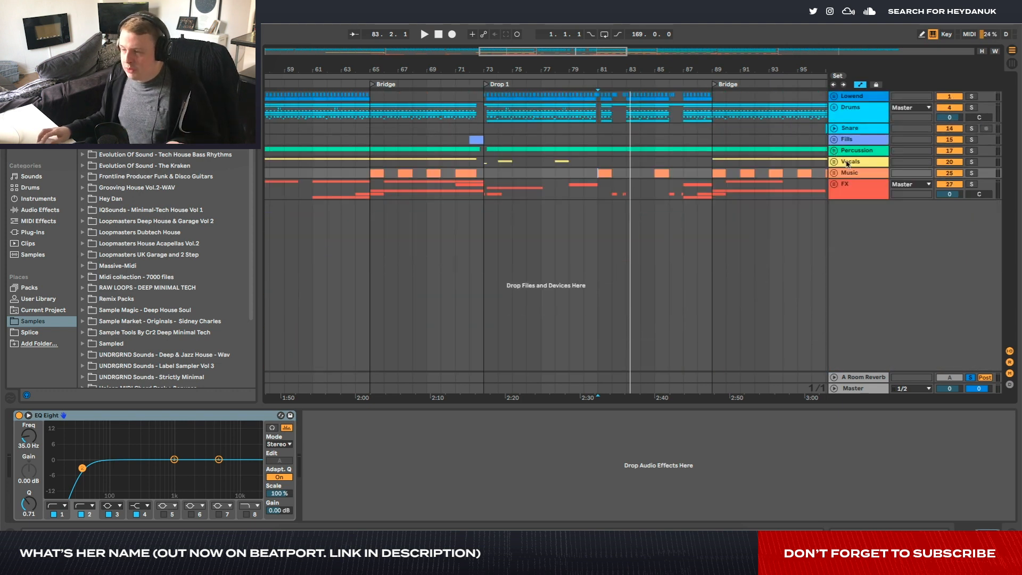
mouse_move(714, 153)
left_mouse_down()
mouse_move(768, 154)
mouse_move(725, 154)
left_mouse_up()
left_click(769, 163)
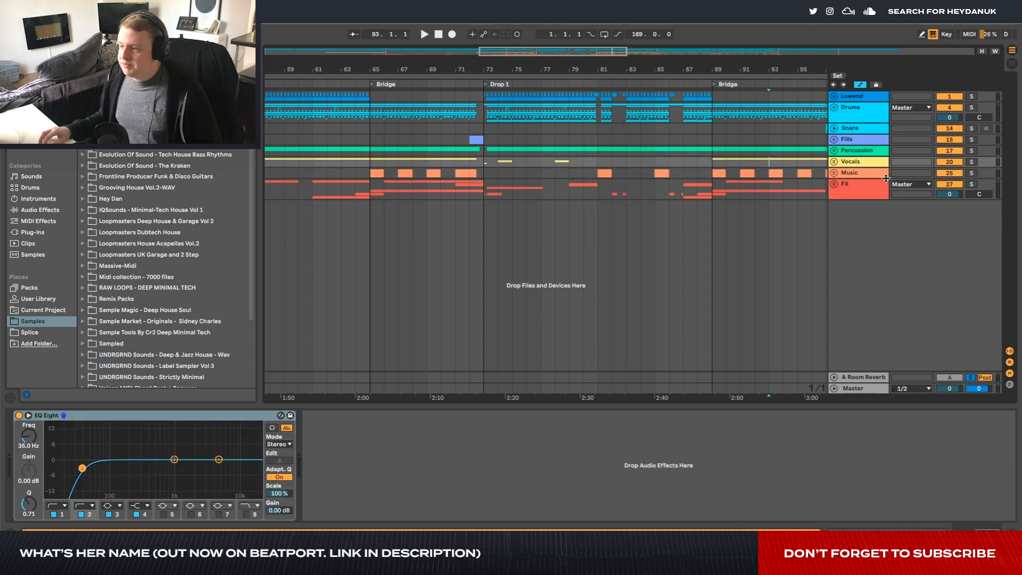
left_click(877, 119)
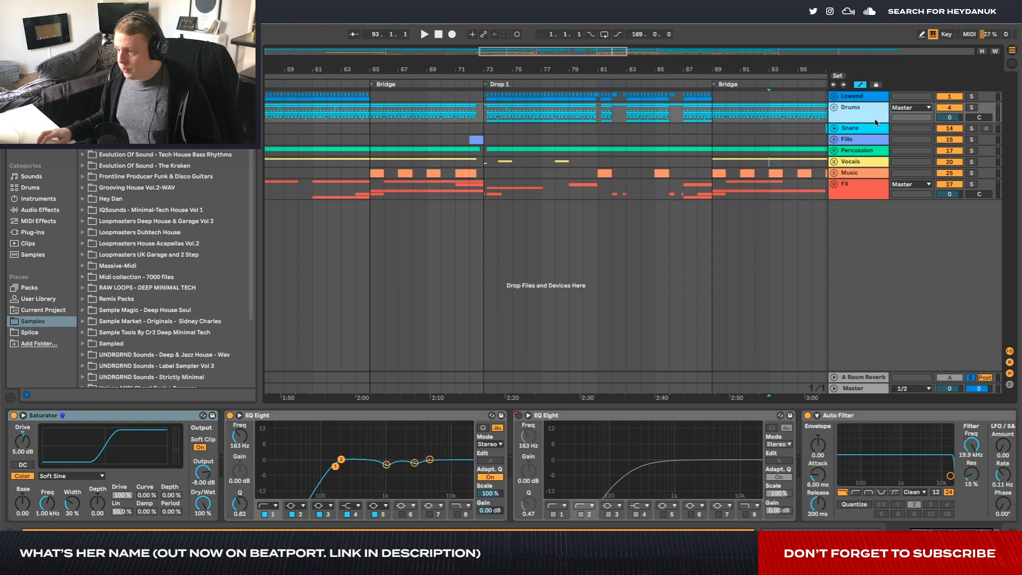
Select the Snare, zoom into the build, unfold it and show its Auto Pan Device On lane
scroll(688, 133, "down", 5)
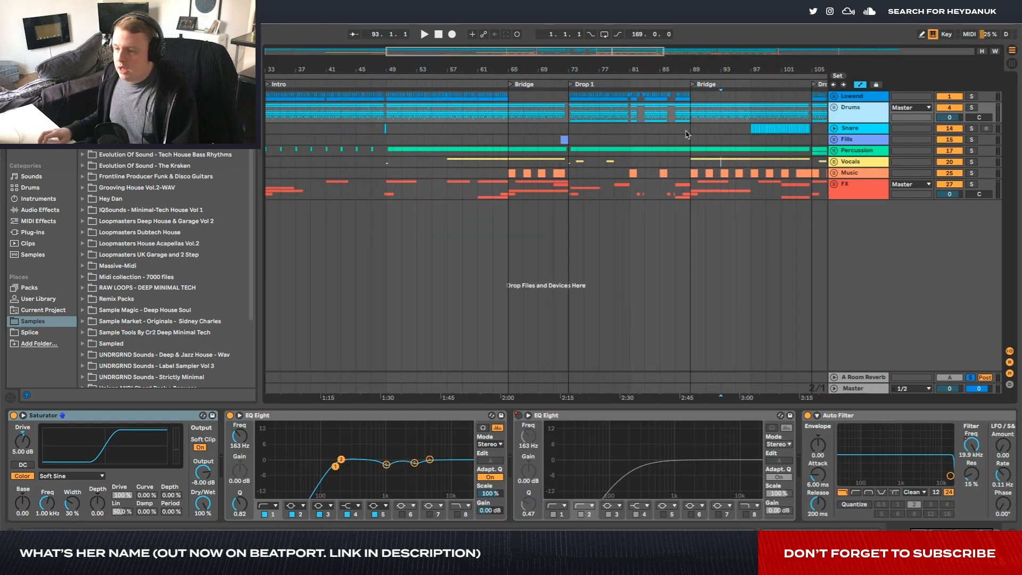
left_click(748, 130)
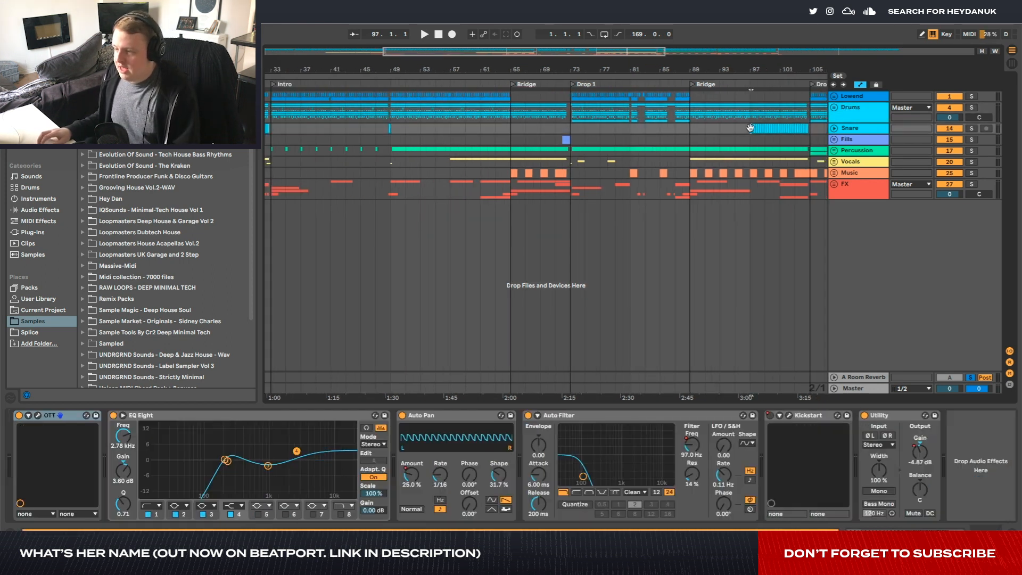
left_click(847, 131)
key("plus")
key("plus")
key("plus")
key("plus")
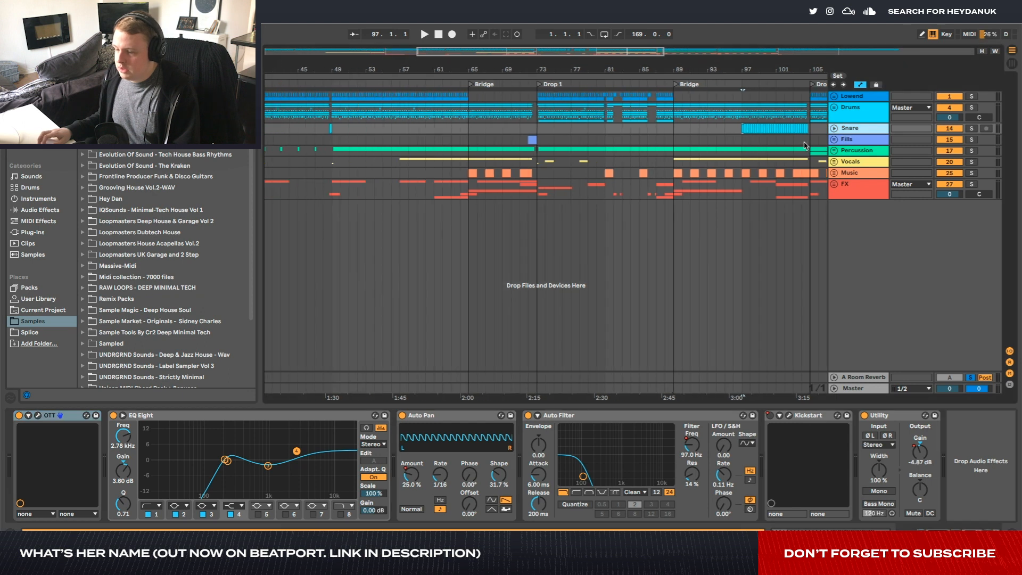
left_click(834, 129)
scroll(694, 145, "up", 5)
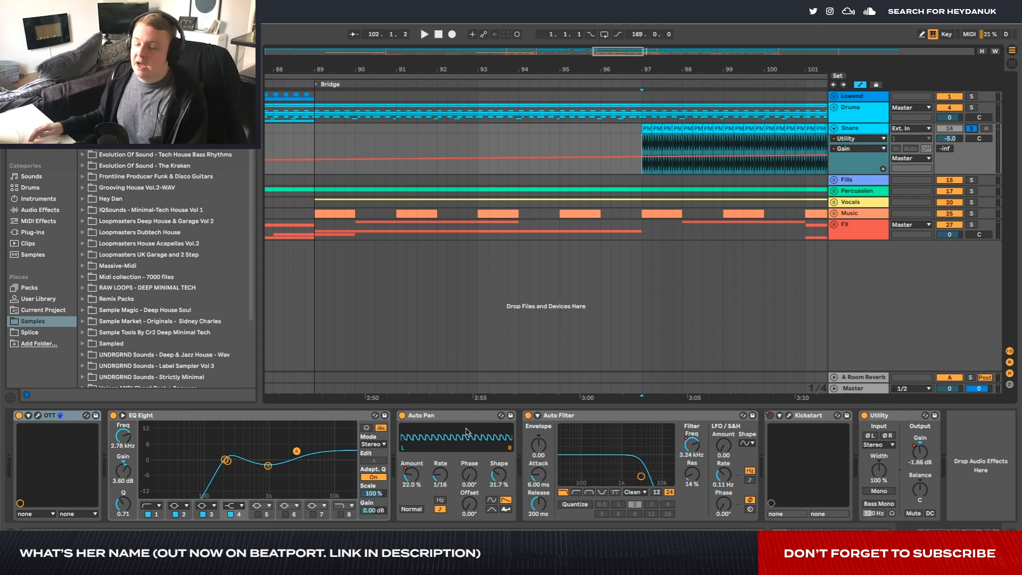
left_click(402, 415)
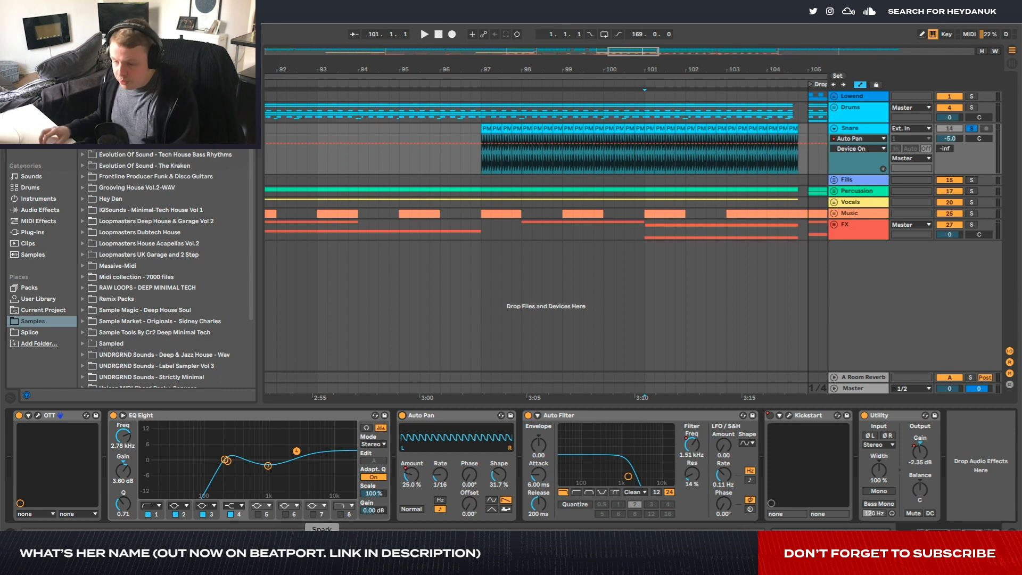
Raise the snare's Auto Pan amount to 100%, then compare the bar-101 roll with Auto Pan and Auto Filter toggled
left_click_drag(411, 475, 411, 442)
key("space")
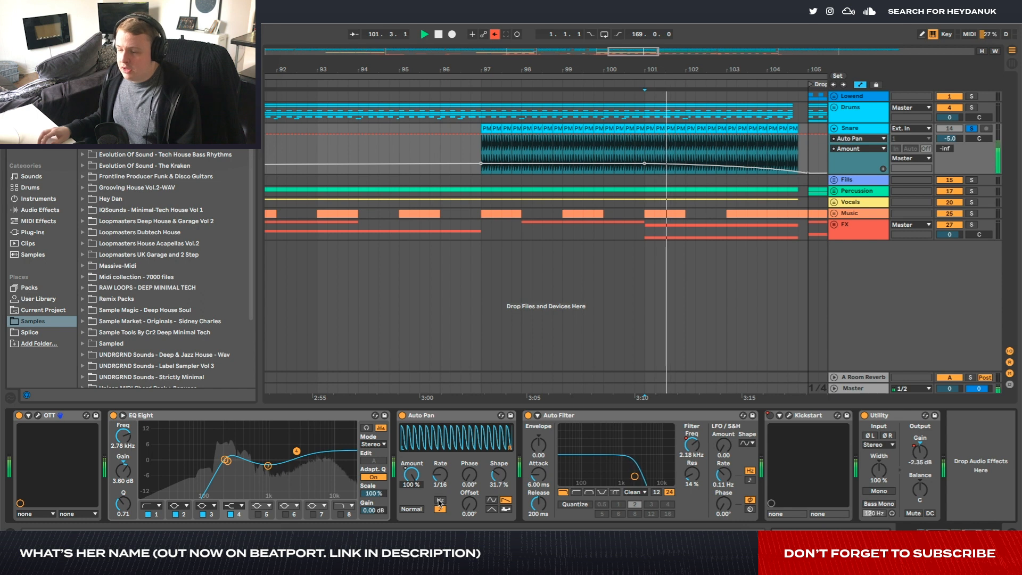
left_click(527, 415)
key("space")
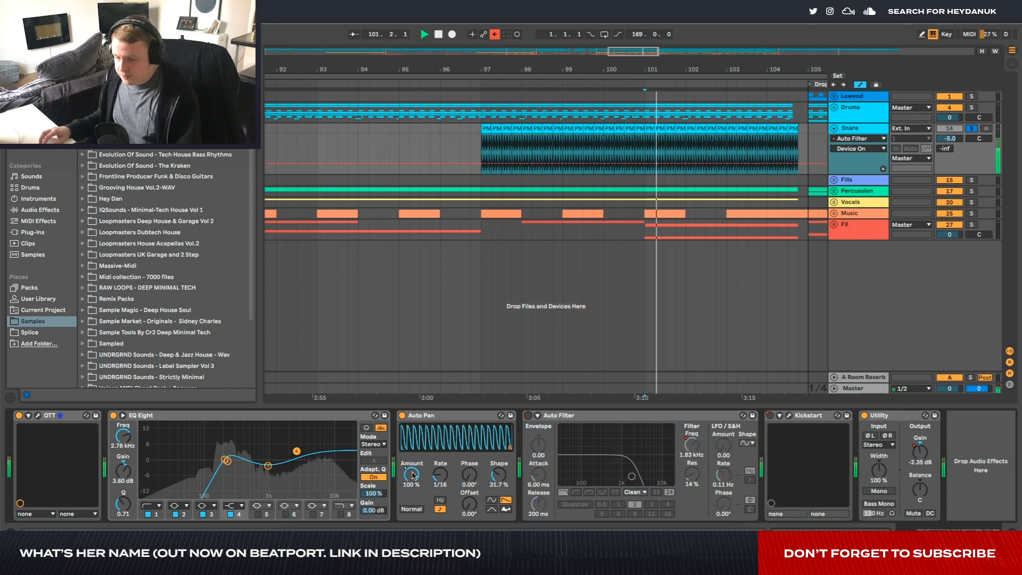
left_click(402, 416)
key("space")
key("space")
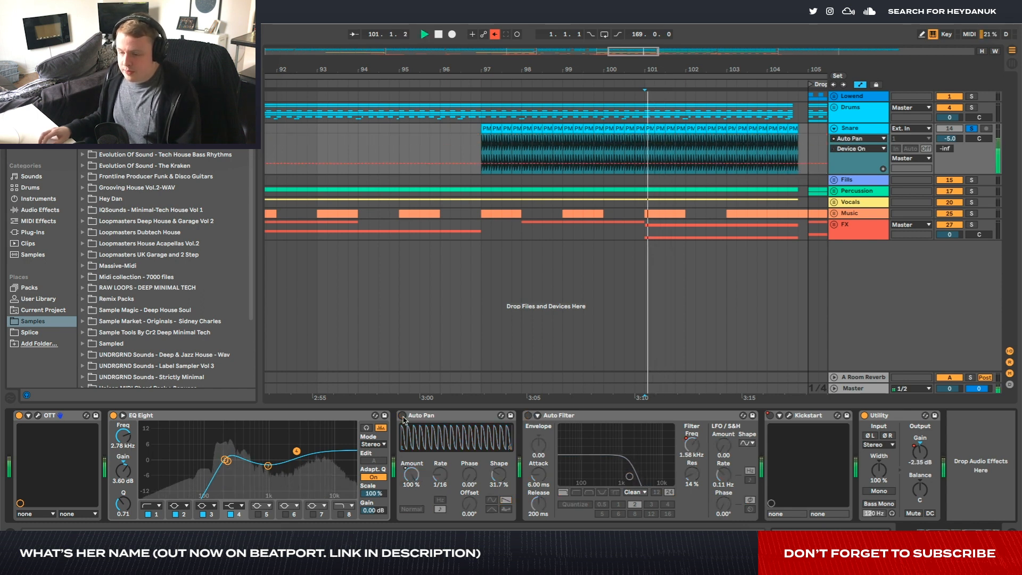
left_click(402, 416)
key("space")
key("space")
key("space")
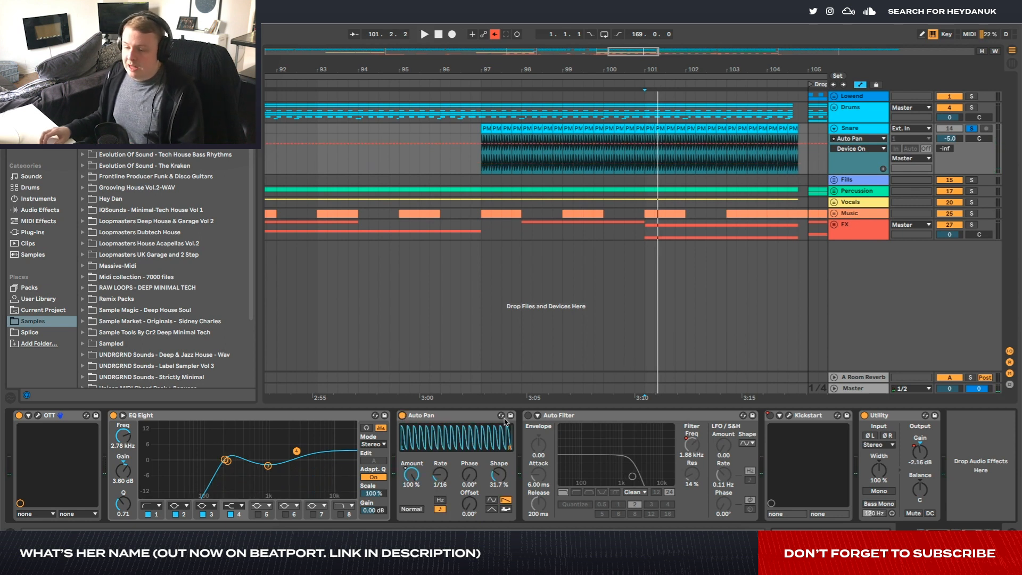
left_click(402, 416)
scroll(628, 184, "up", 10)
scroll(665, 159, "down", 8)
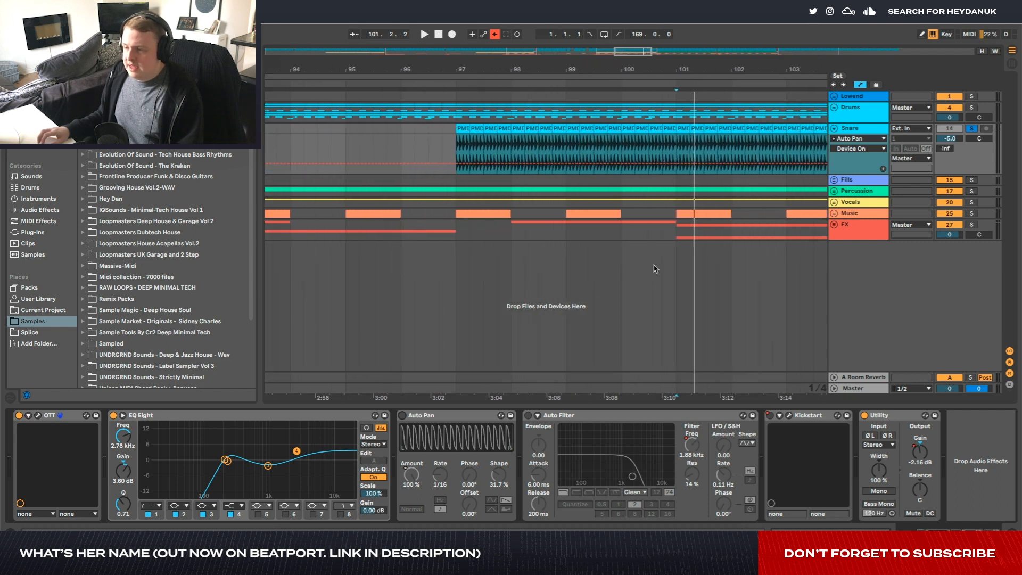
Re-enable Auto Pan and try its amount around 85% while replaying the roll from bar 101
left_click(677, 145)
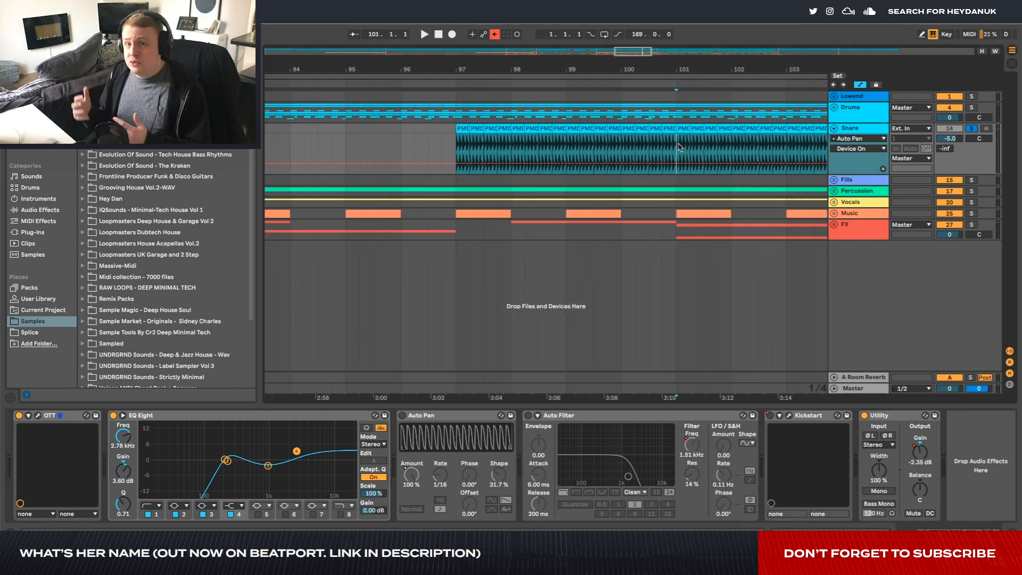
key("space")
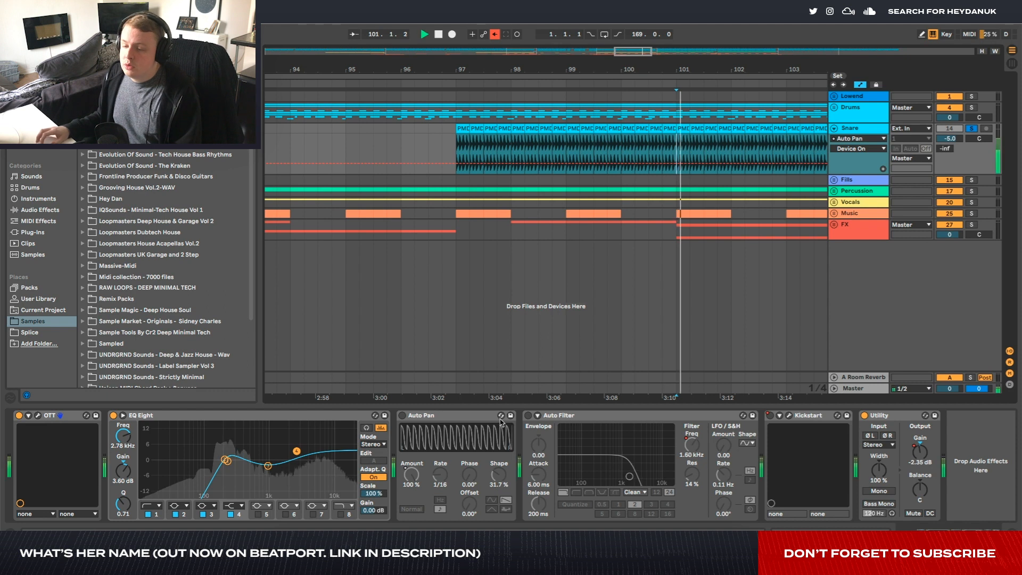
left_click(403, 415)
left_click_drag(411, 474, 411, 533)
key("space")
left_click_drag(411, 474, 411, 415)
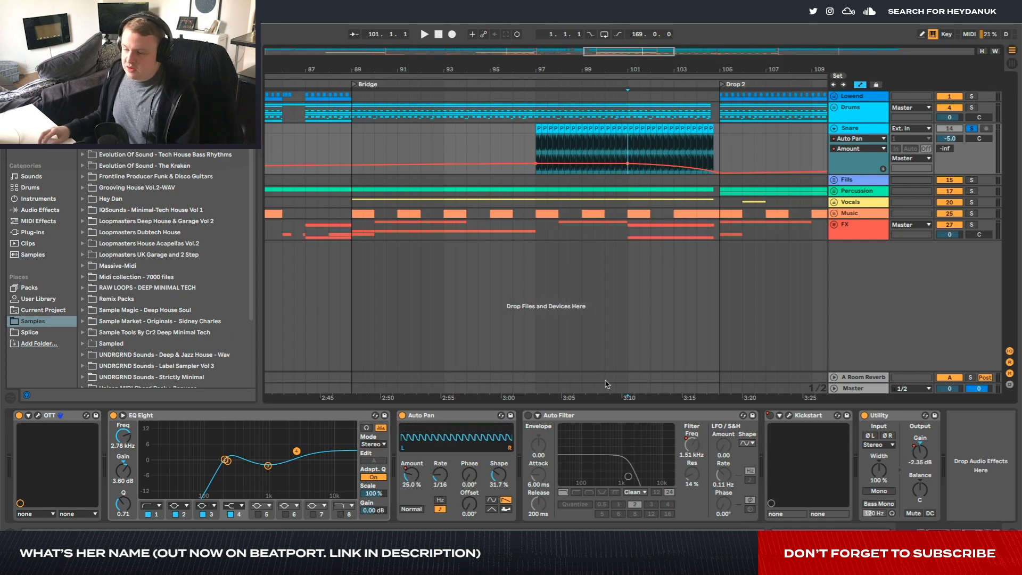
key("space")
Switch the snare's Auto Filter and OTT compressor on, auditioning from bar 97
left_click(592, 151)
scroll(592, 151, "right", 1)
key("space")
left_click(532, 155)
key("space")
key("space")
left_click(528, 415)
key("space")
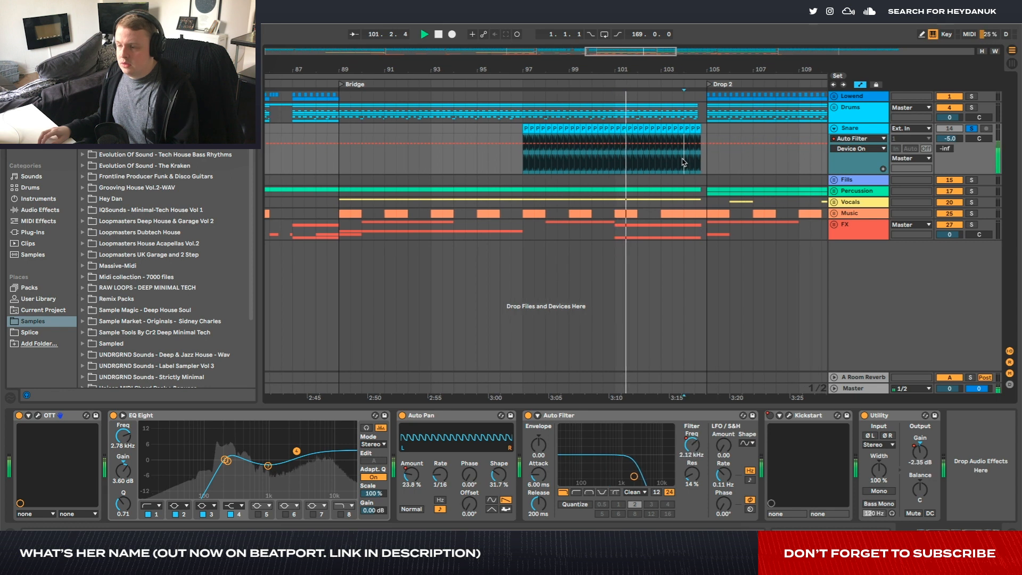
key("space")
left_click(51, 416)
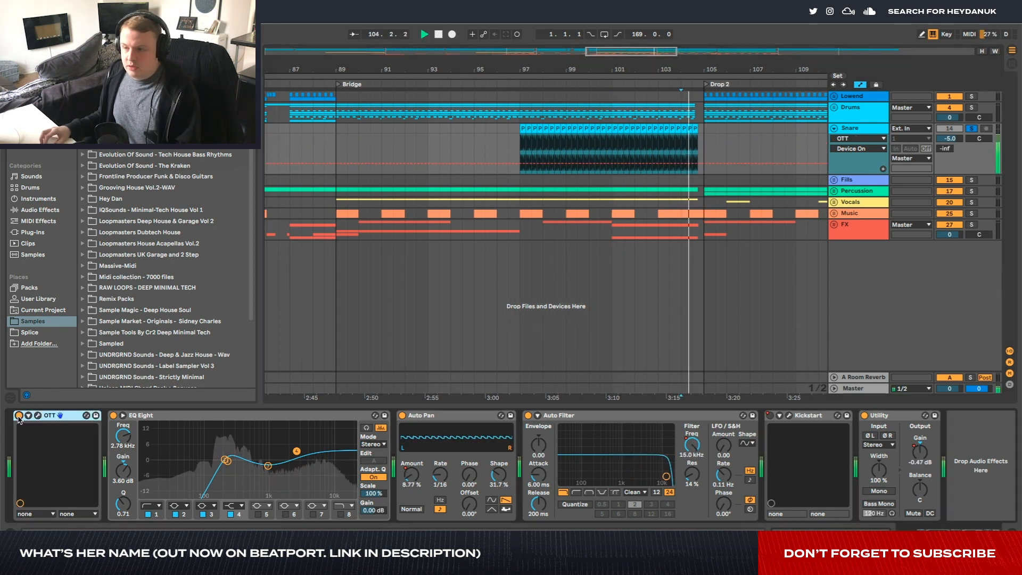
left_click(19, 416)
Unfold the Fills group and play the 16 VMH1 Mini fill clip from bar 72
scroll(677, 132, "down", 3)
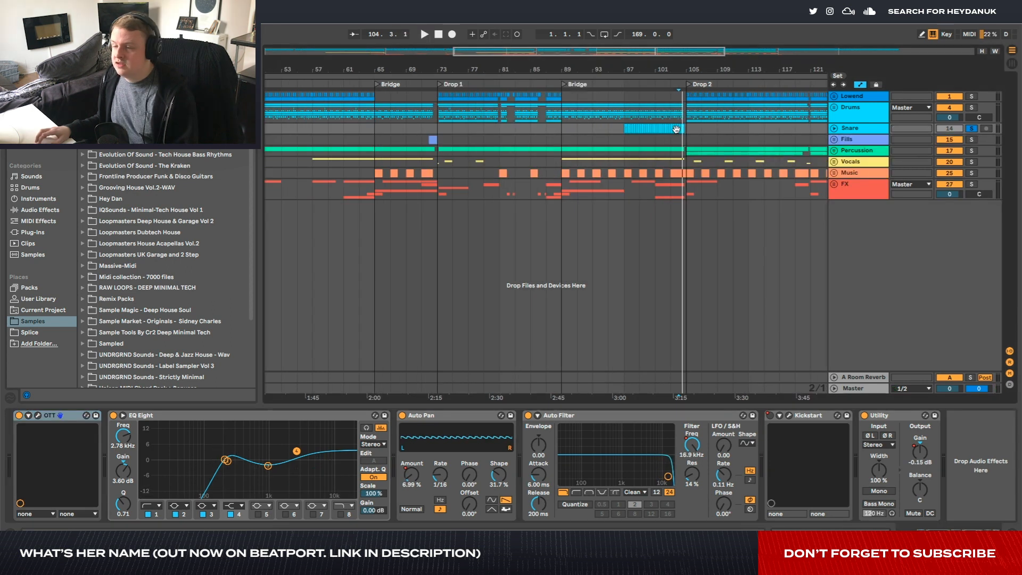
scroll(677, 132, "left", 3)
scroll(676, 132, "down", 5)
scroll(481, 150, "up", 5)
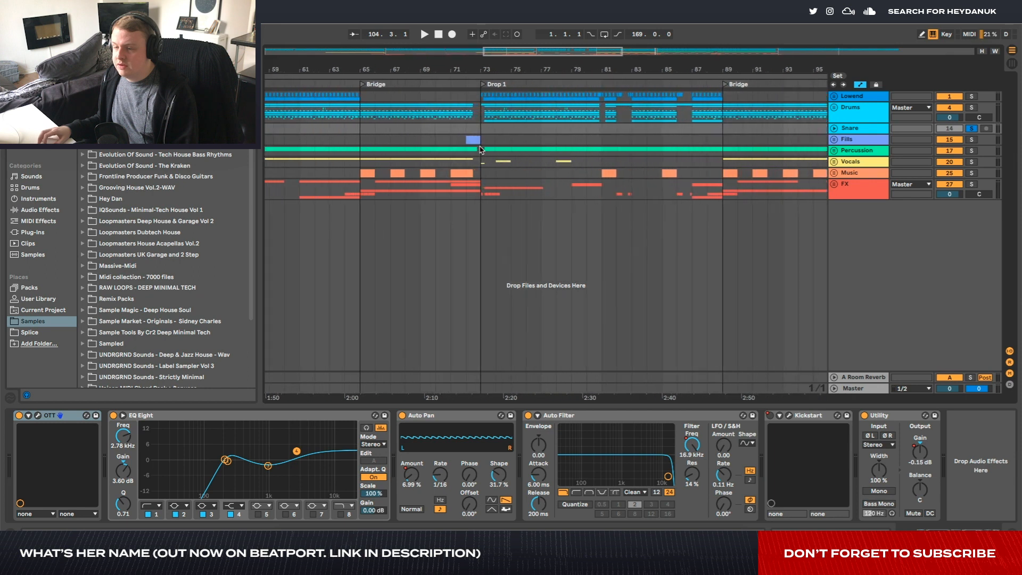
left_click(472, 140)
left_click(834, 140)
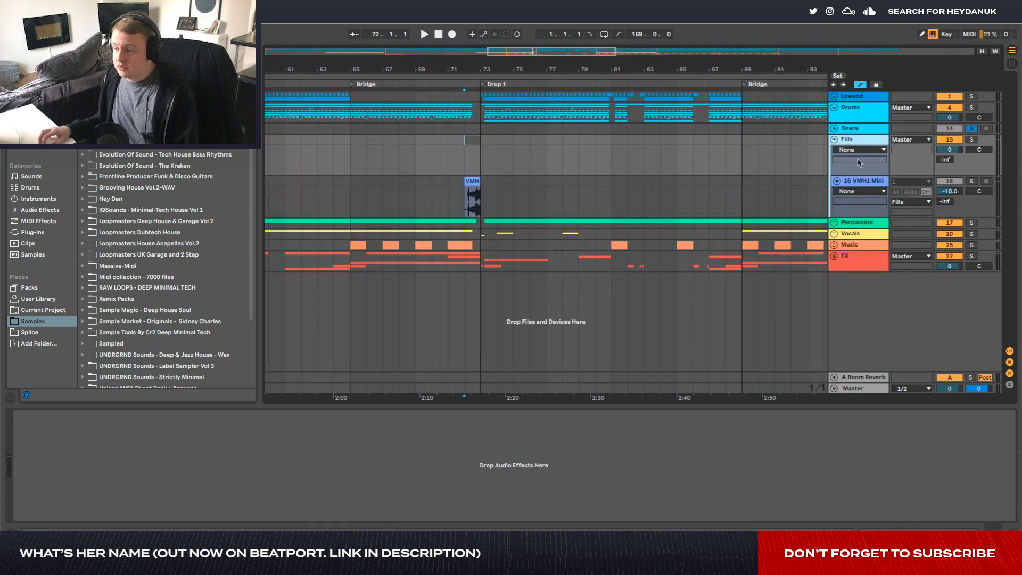
left_click(858, 186)
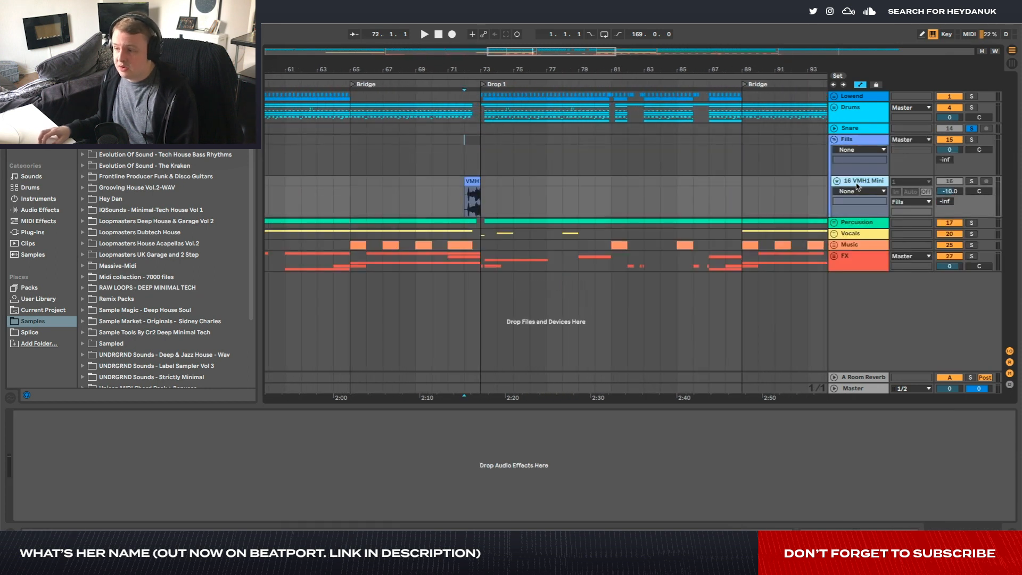
left_click(466, 207)
key("space")
View the whole song, stop playback at bar 137 and re-expand the 16 VMH1 Mini track
key("w")
scroll(674, 195, "up", 10)
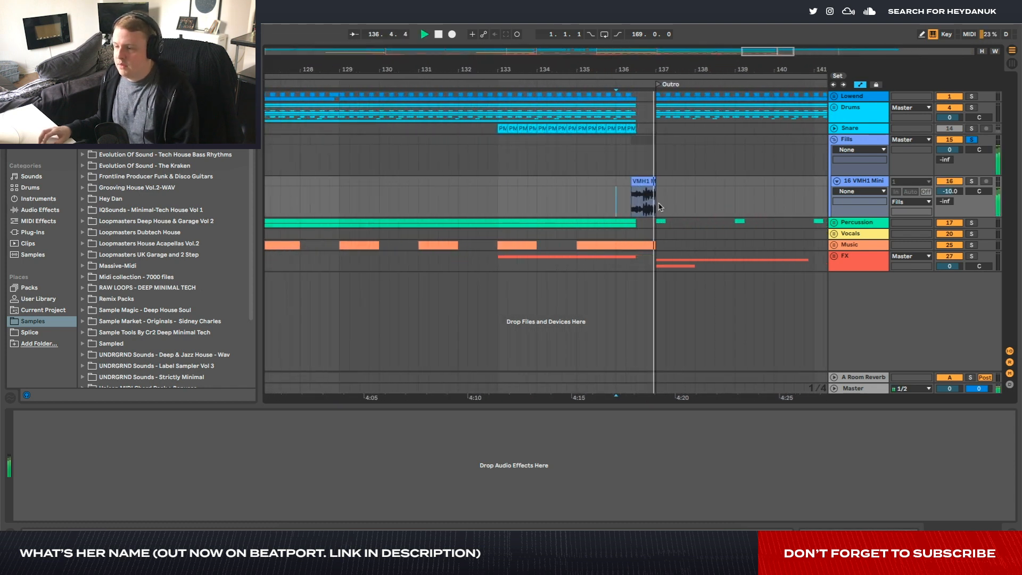
key("space")
scroll(658, 206, "down", 8)
left_click(837, 182)
left_click(837, 181)
Unfold the Percussion group and the 18 Mental Br track, then play from near bar 135
scroll(684, 190, "up", 5)
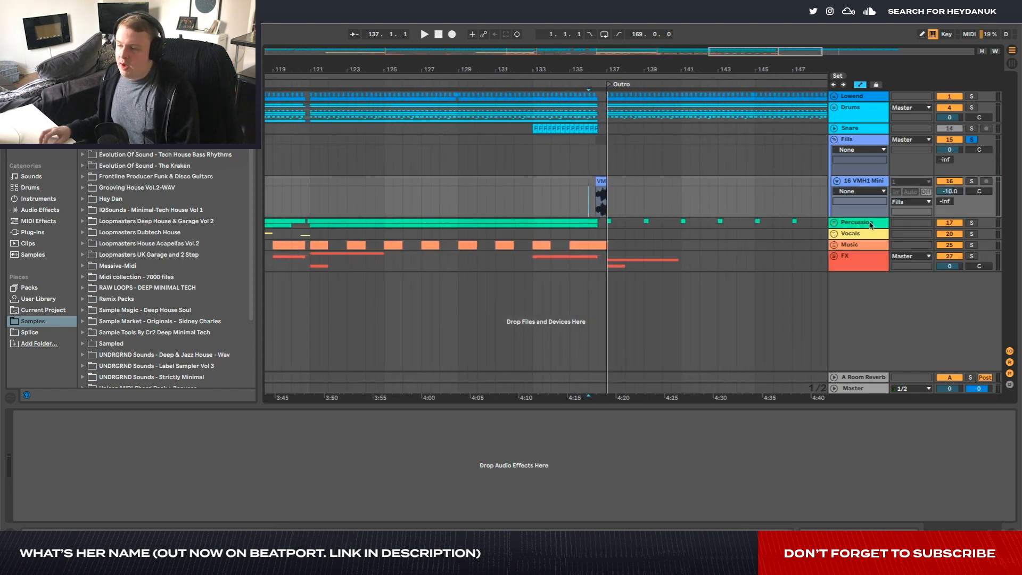
left_click(835, 223)
key("plus")
key("plus")
key("plus")
left_click(837, 264)
left_click(509, 243)
key("space")
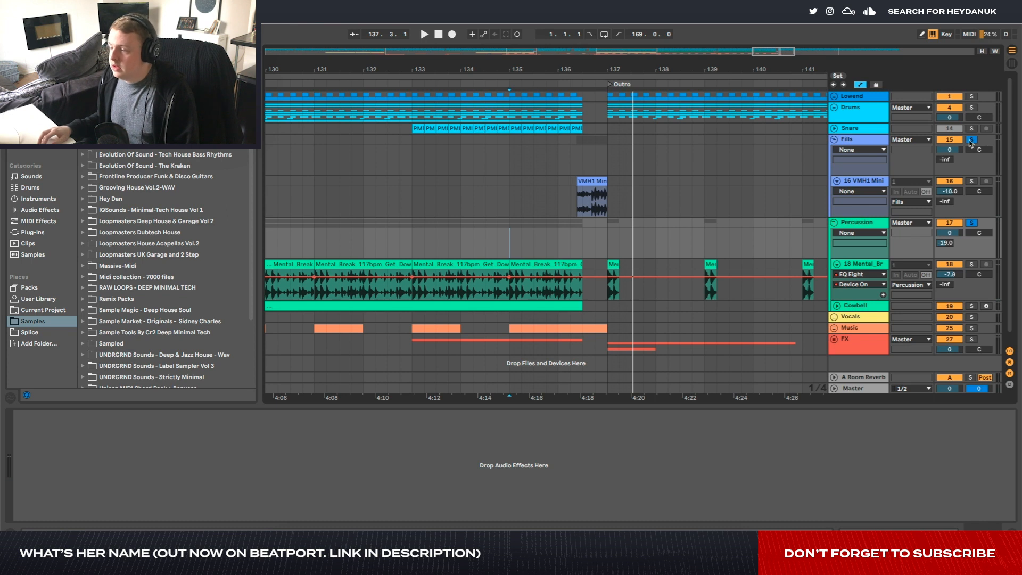
Collapse the Fills group, show the 18 Mental_Br effect chain and hide automation lanes
left_click(834, 139)
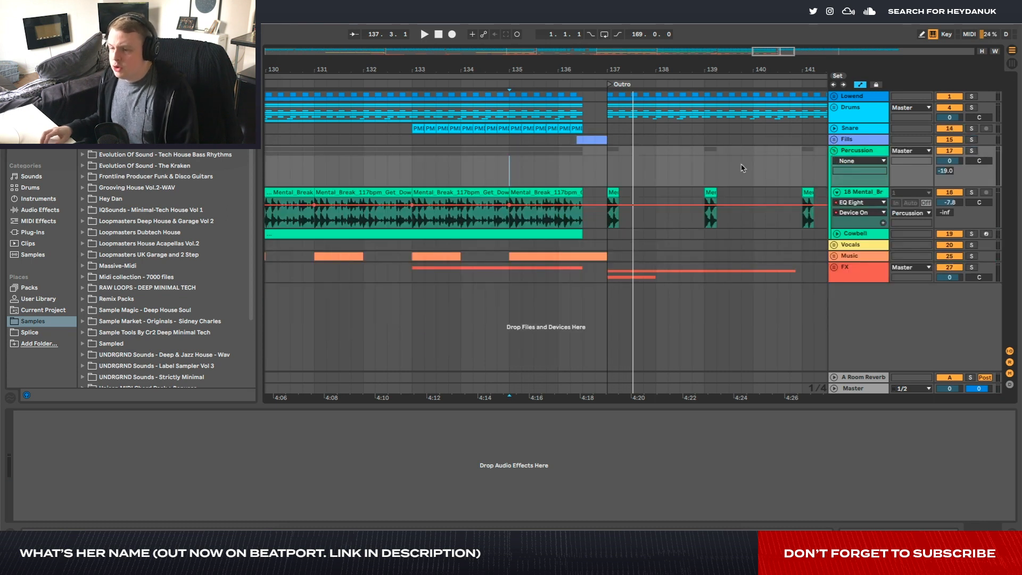
scroll(471, 217, "down", 3)
left_click(868, 187)
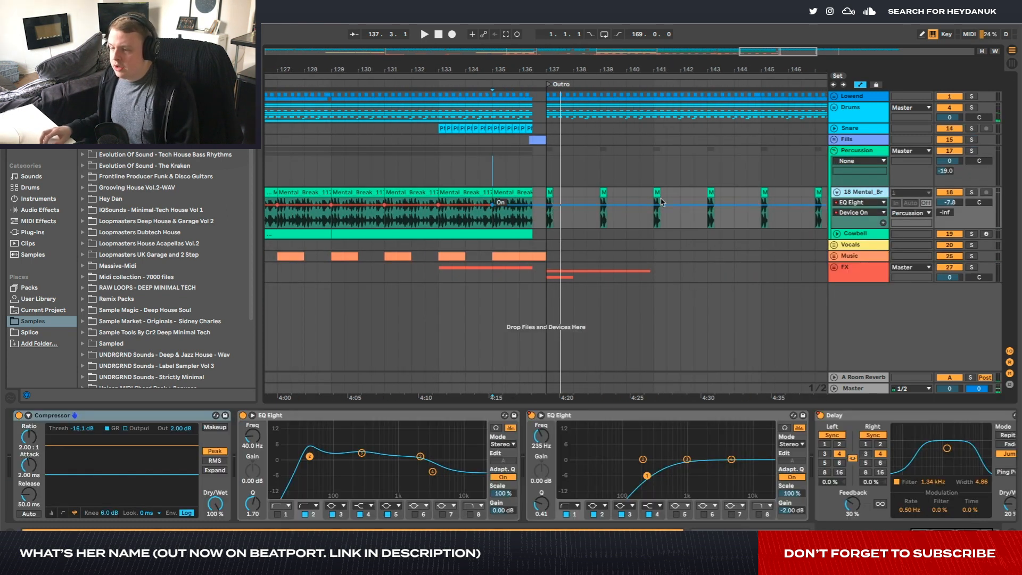
scroll(646, 193, "down", 2)
scroll(547, 155, "down", 8)
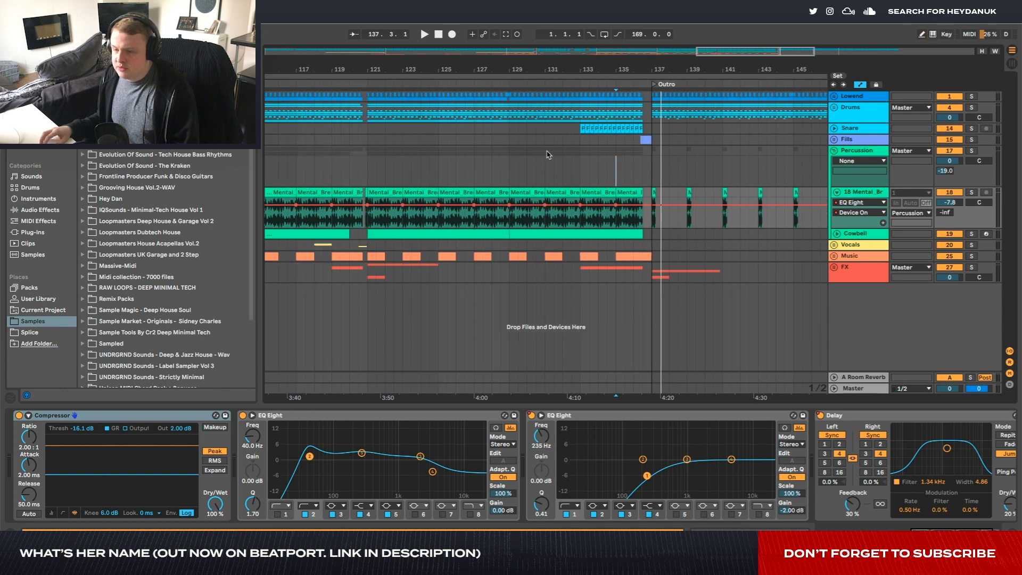
key("a")
scroll(484, 208, "up", 7)
Play 18 Mental_Br from bar 82, try bar 52.3, then return to the song start
left_click(464, 207)
key("space")
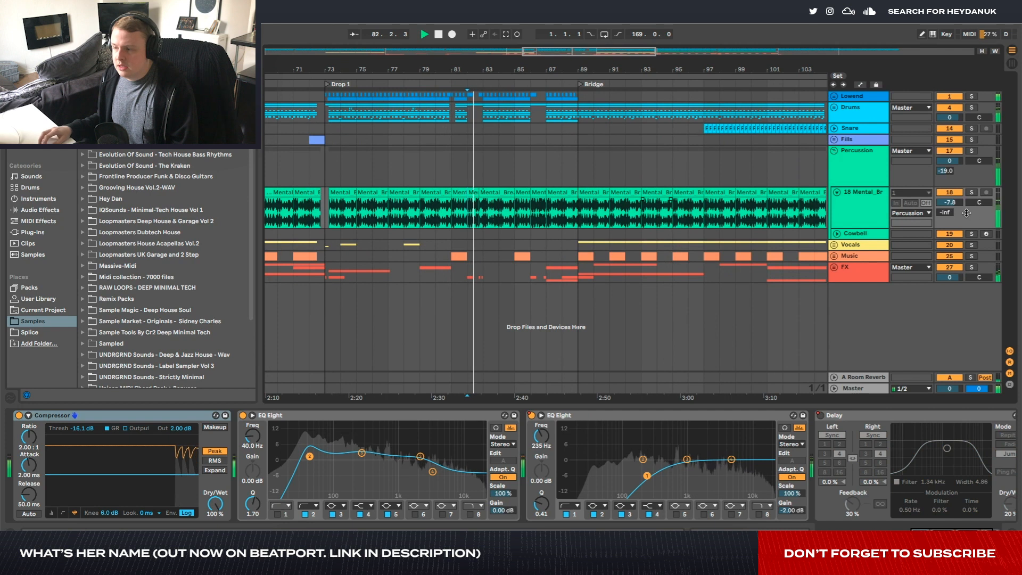
scroll(540, 195, "down", 1)
scroll(540, 194, "down", 4)
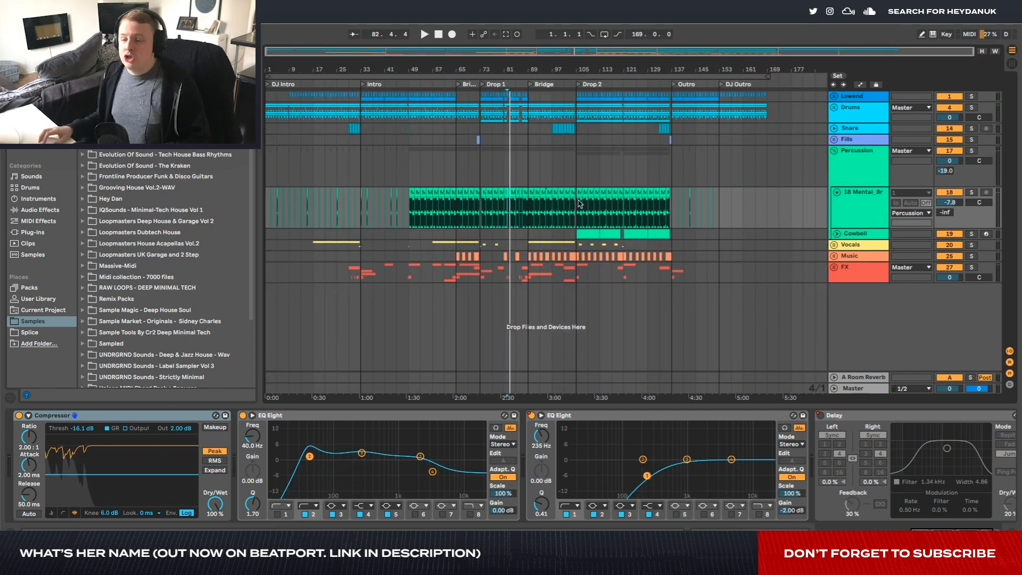
scroll(441, 222, "up", 5)
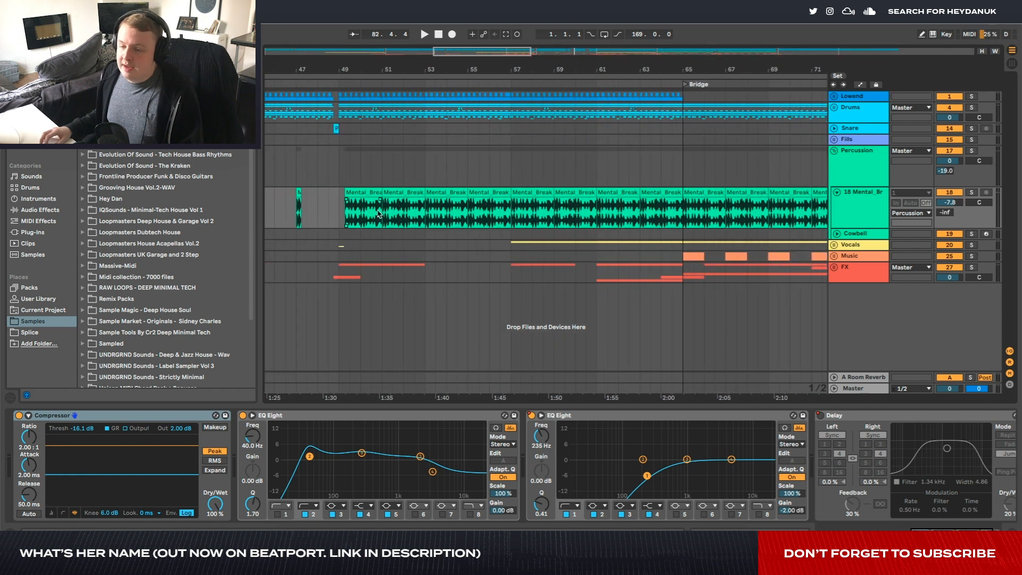
left_click_drag(368, 213, 412, 212)
left_click(410, 211)
scroll(408, 210, "left", 10)
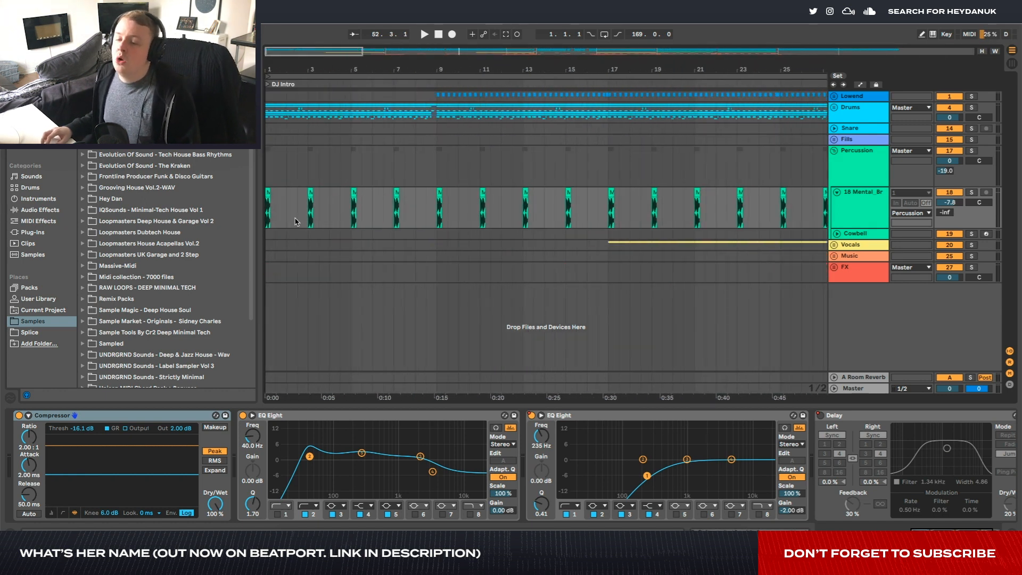
left_click(267, 214)
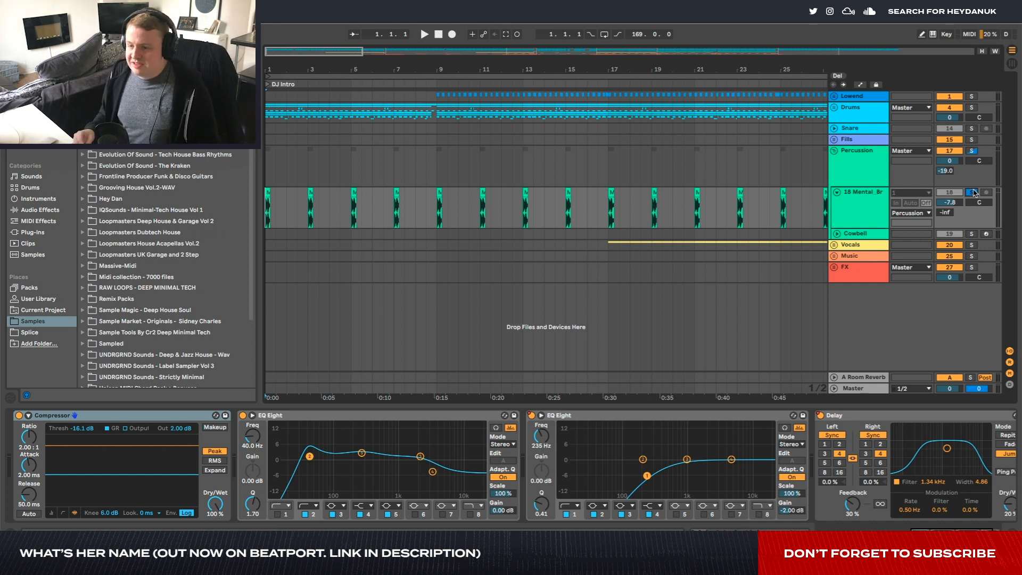
Sweep the first EQ band up to about 3 kHz while playing, then undo the change
key("space")
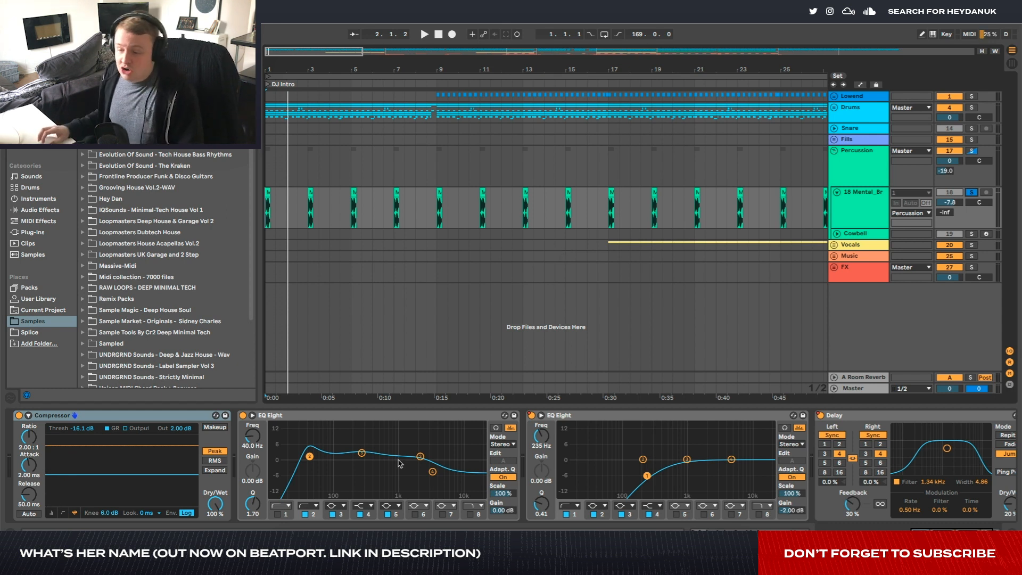
left_click_drag(309, 456, 426, 488)
key("space")
key("space")
scroll(437, 488, "right", 1)
key("space")
key("space")
key("super+z")
key("super+z")
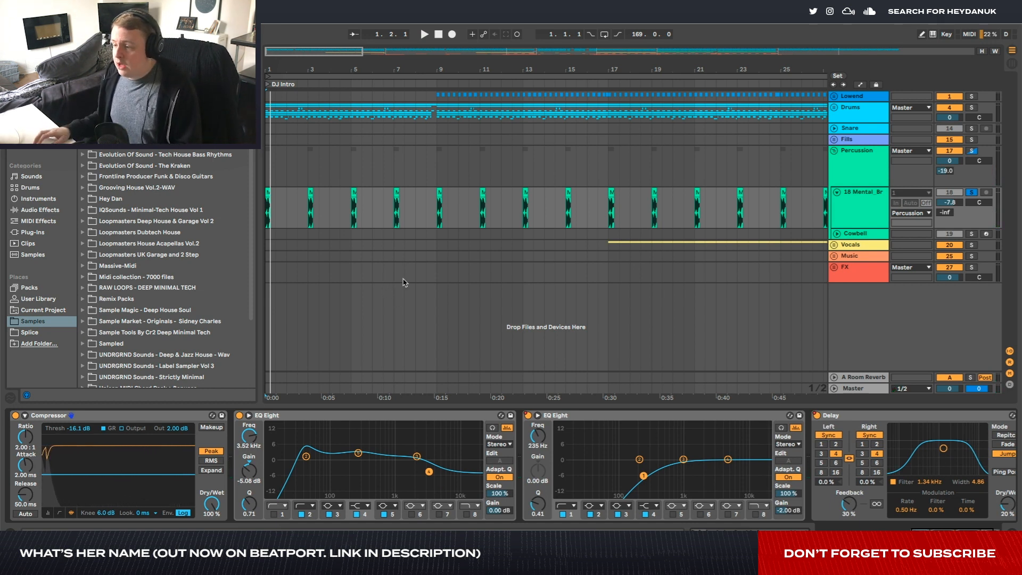
Replay the song from the beginning, then briefly from bars 15 and 13
left_click(267, 213)
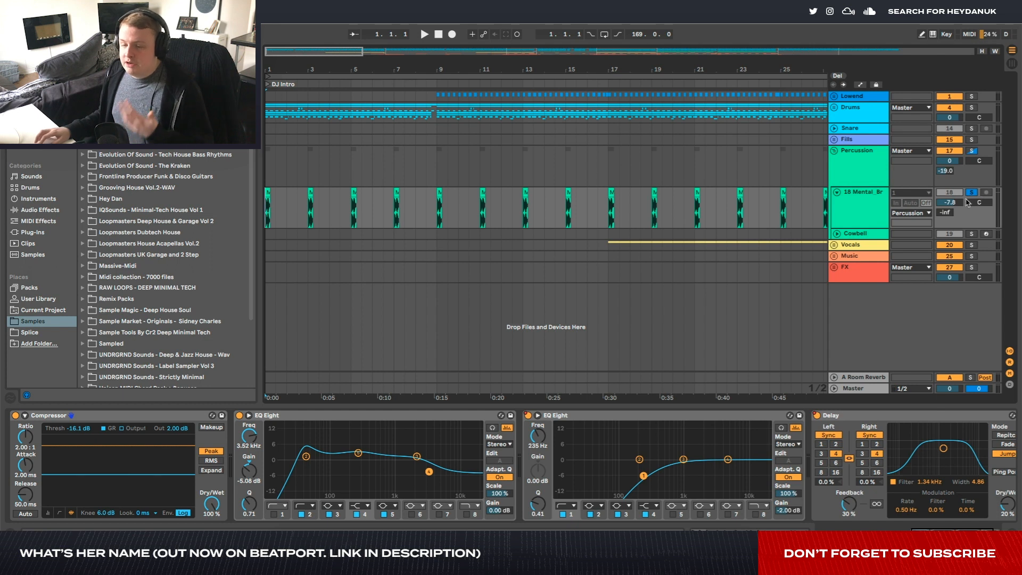
key("space")
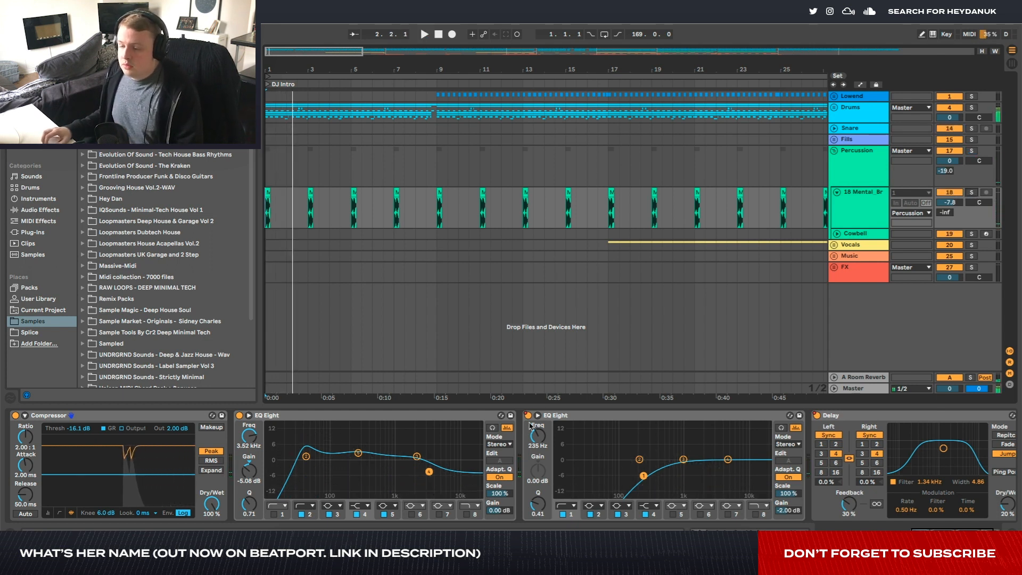
key("space")
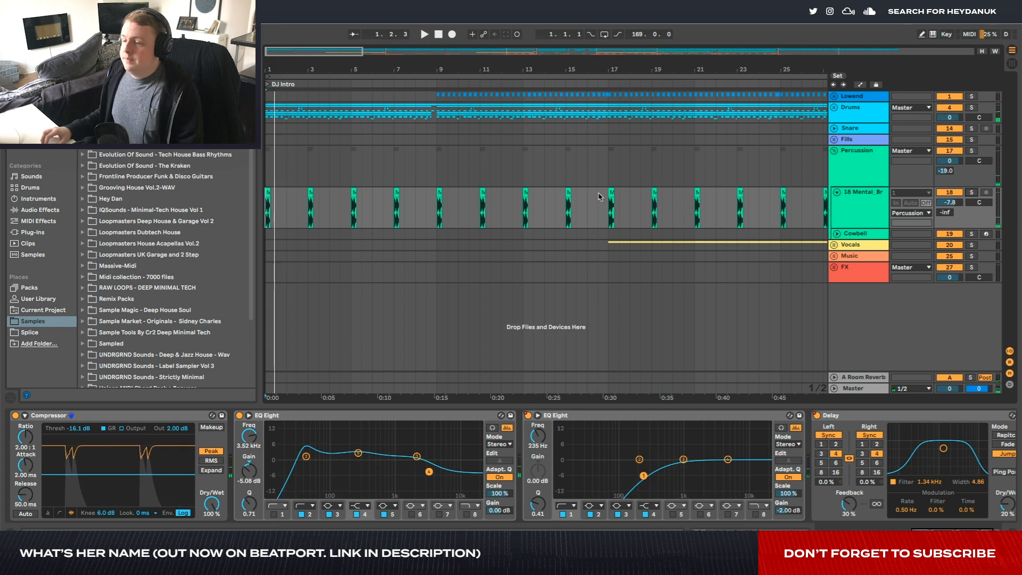
left_click(567, 218)
key("space")
key("space")
left_click(525, 217)
Solo 18 Mental_Br and play from bar 46, unsolo it, then unfold the Vocals group
left_click(973, 192)
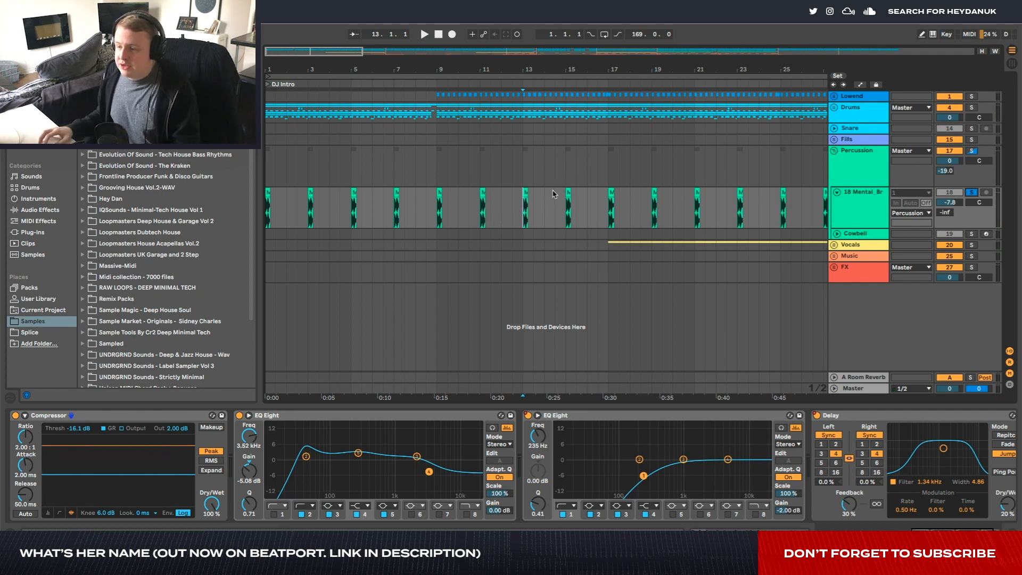
scroll(554, 194, "down", 5)
scroll(504, 204, "down", 2)
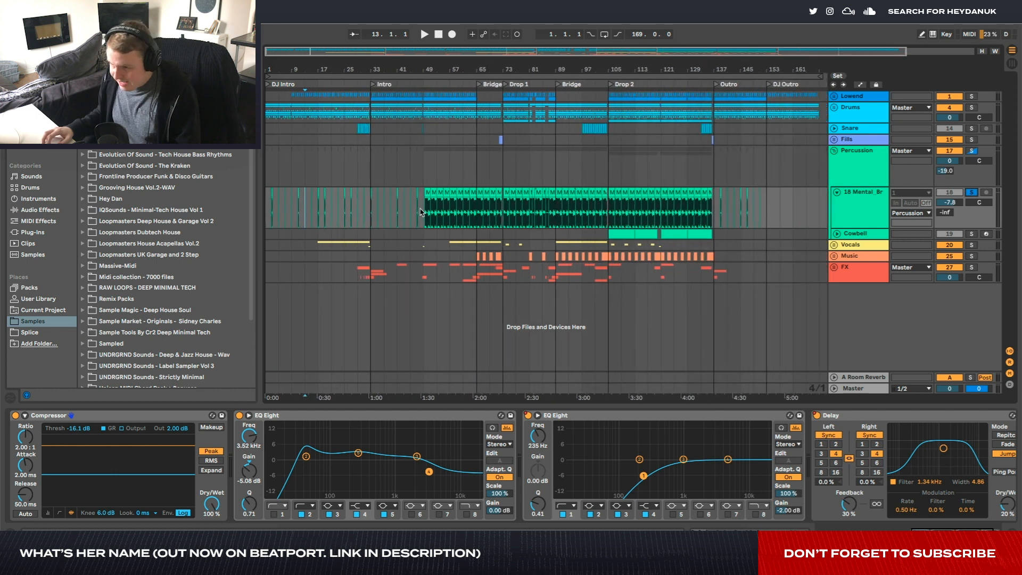
scroll(378, 208, "up", 6)
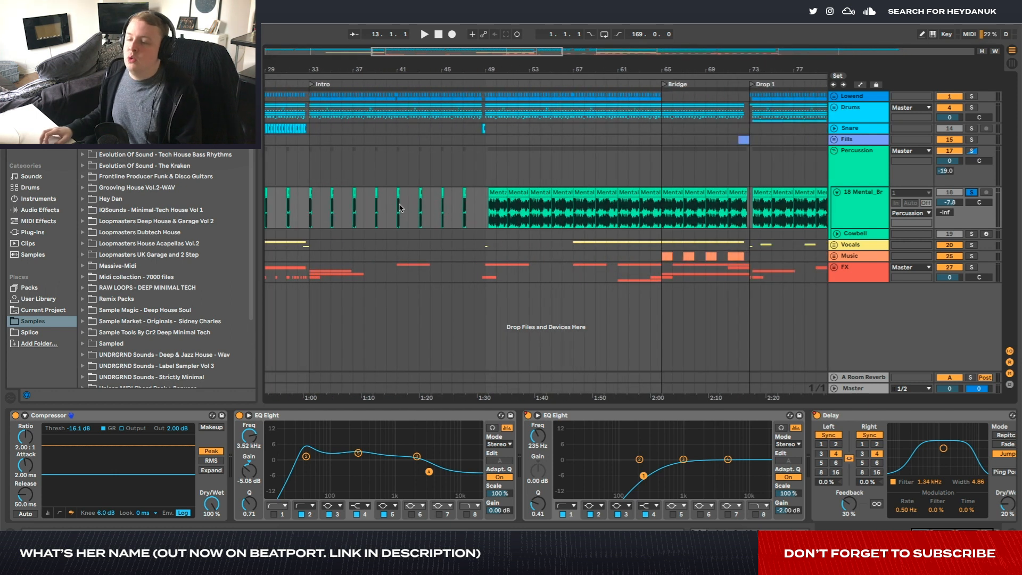
left_click(463, 213)
key("space")
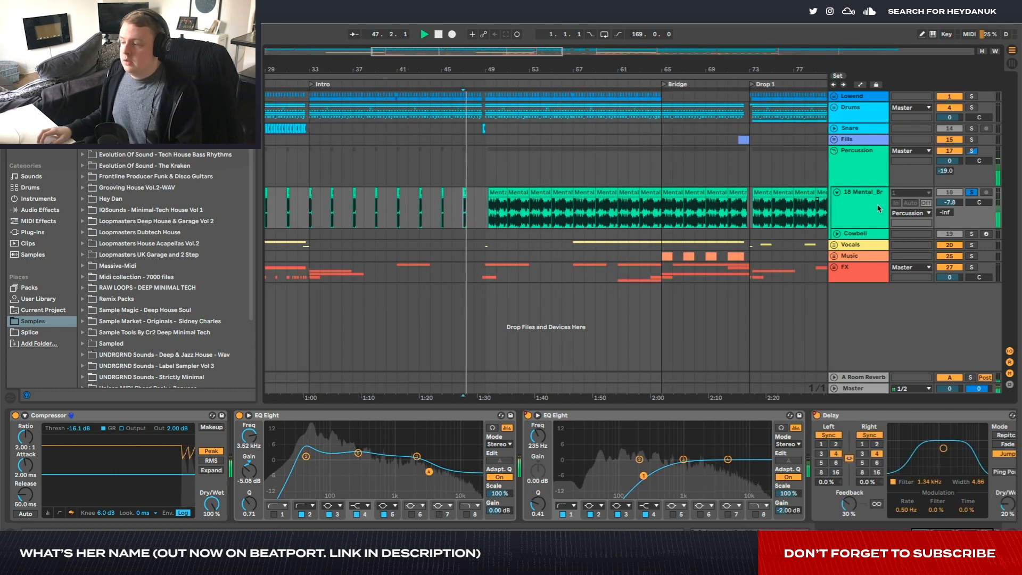
left_click(971, 192)
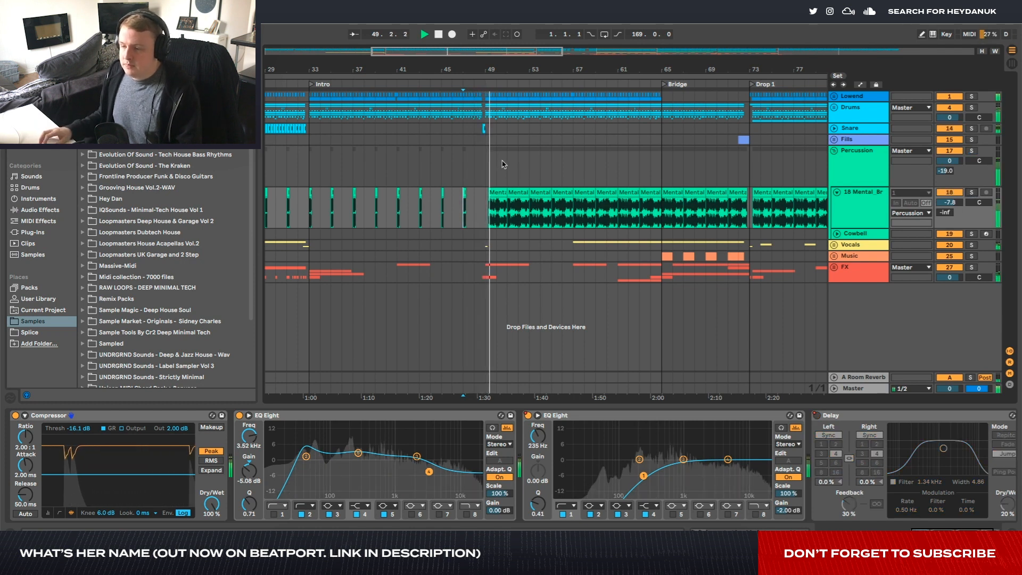
left_click(834, 244)
scroll(485, 265, "down", 5)
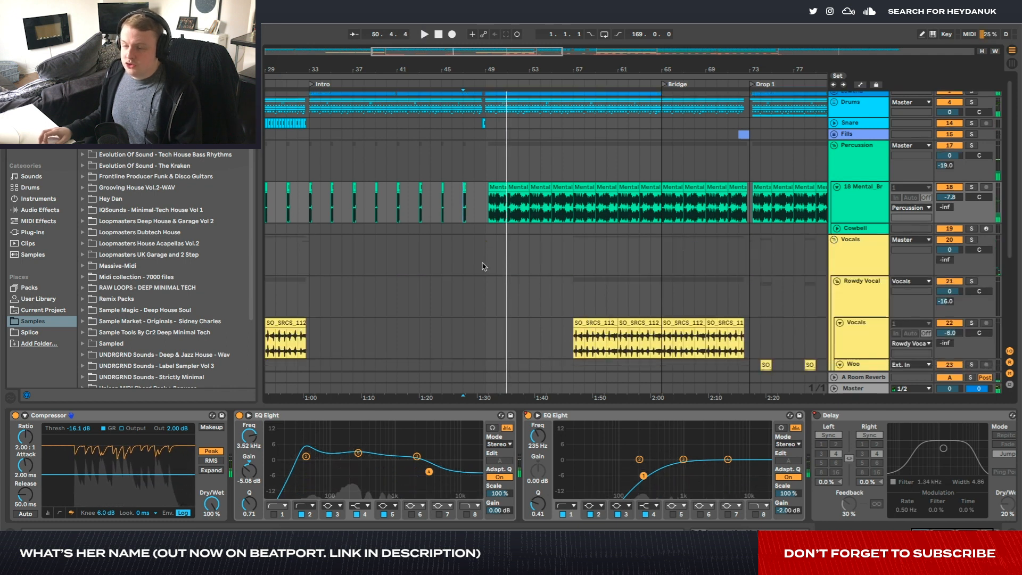
Solo the I Like That track, play it from bar 49, then unsolo it
scroll(485, 264, "up", 8)
left_click(493, 277)
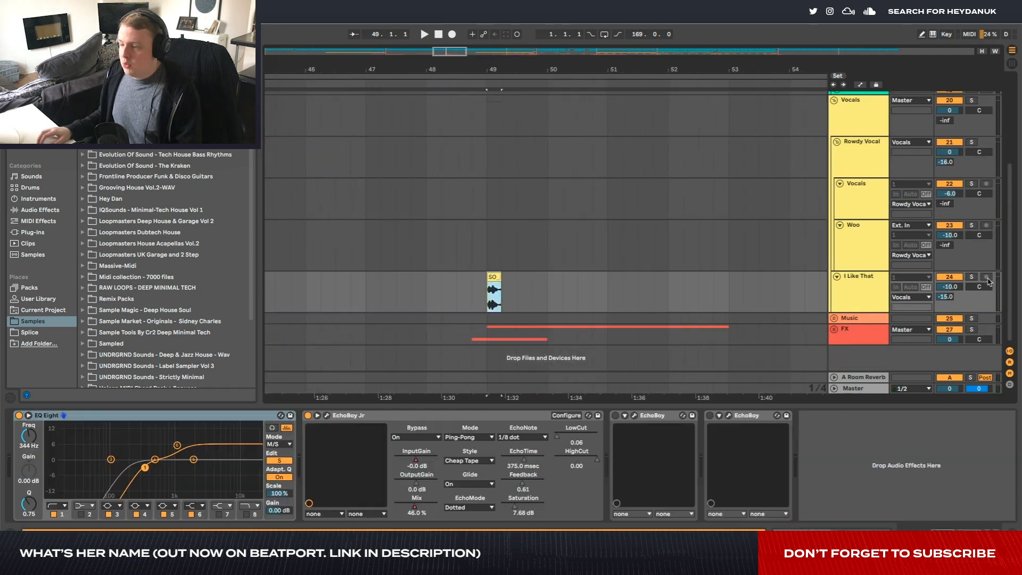
left_click(972, 277)
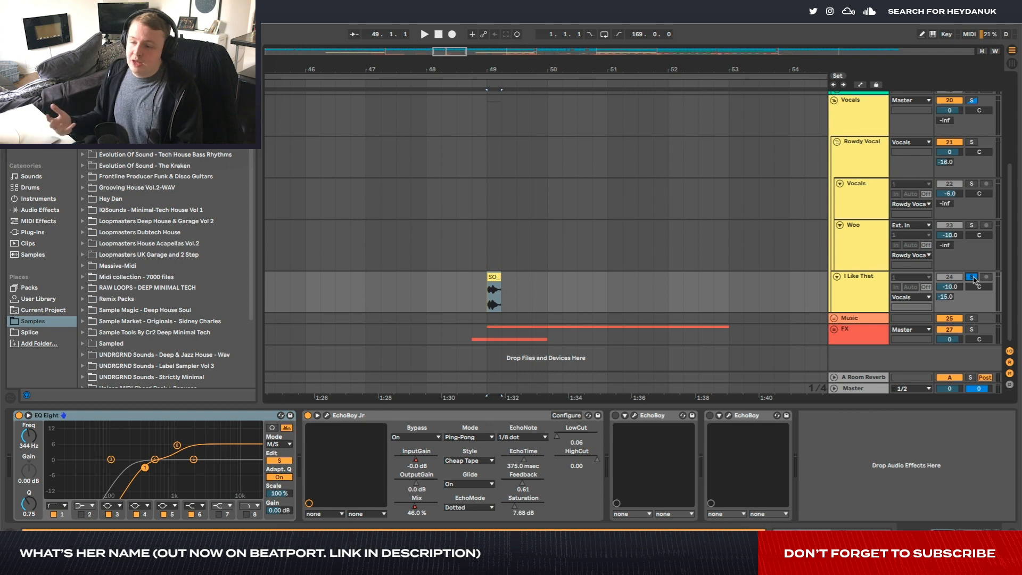
key("space")
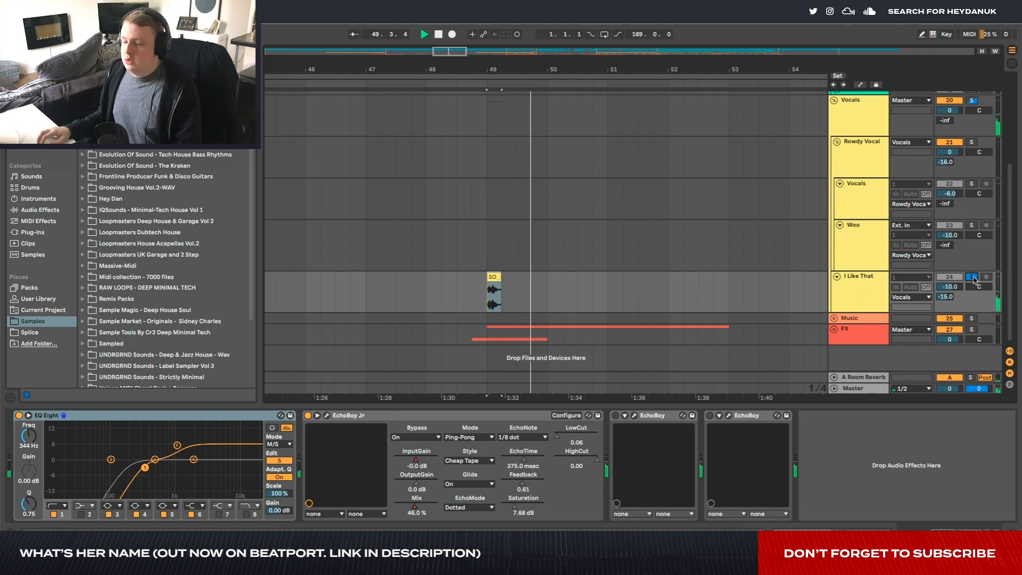
key("space")
left_click(974, 279)
Fold 18 Mental_Br to one row and open automation options for the second EQ Eight's on/off switch
scroll(792, 257, "down", 8)
scroll(798, 255, "up", 5)
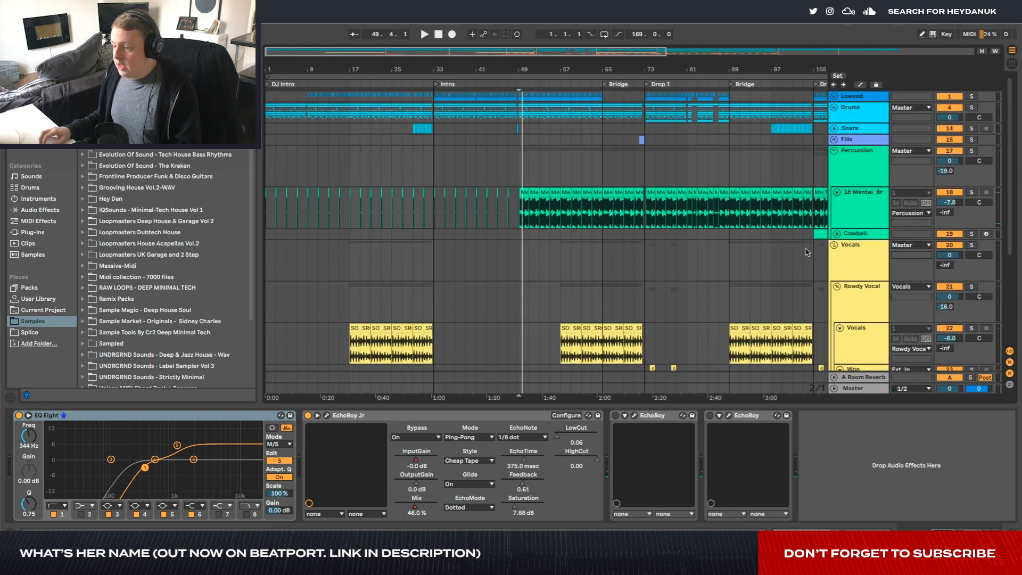
left_click(837, 199)
left_click(837, 192)
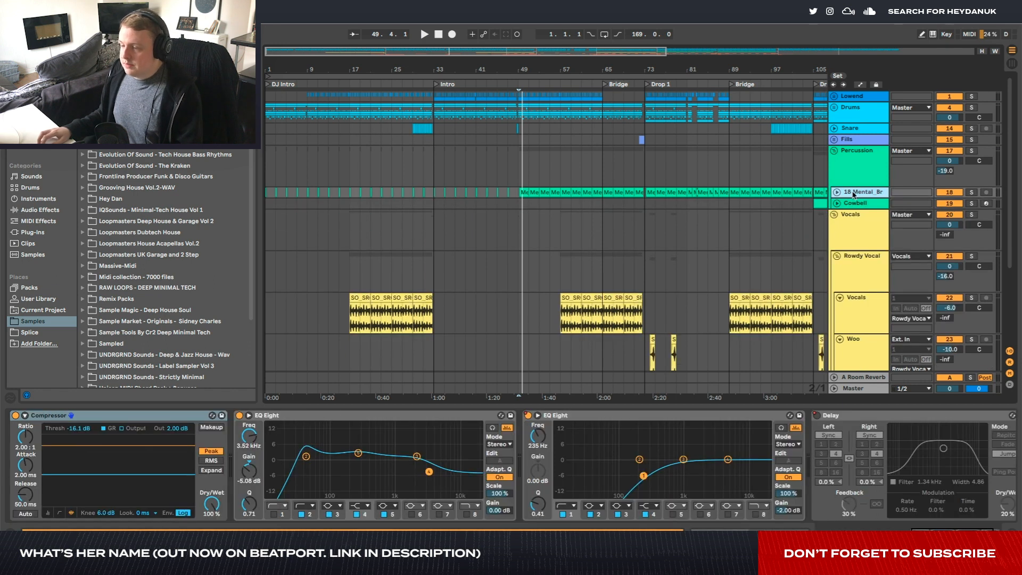
scroll(687, 394, "right", 5)
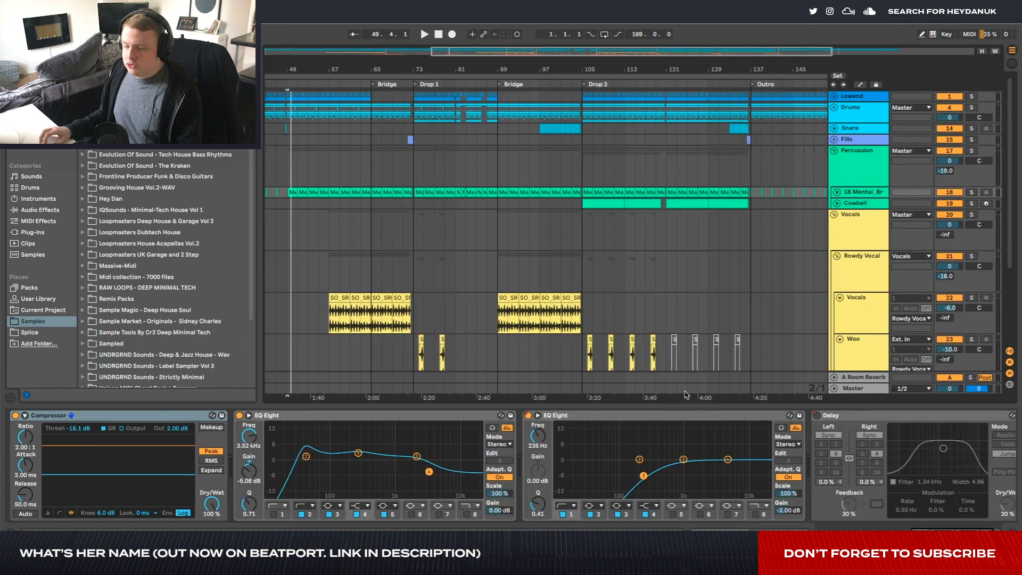
left_click(146, 416)
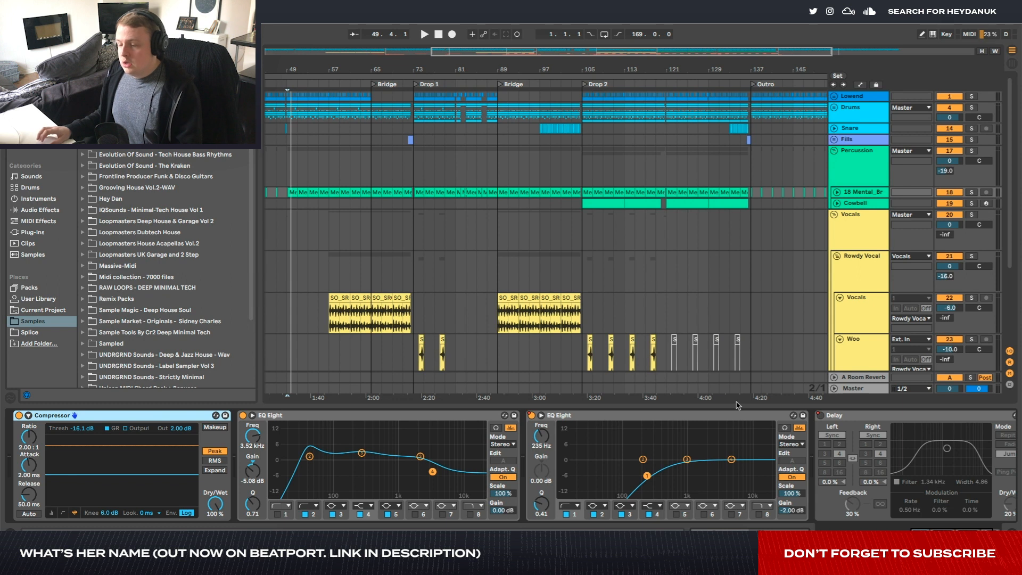
right_click(530, 418)
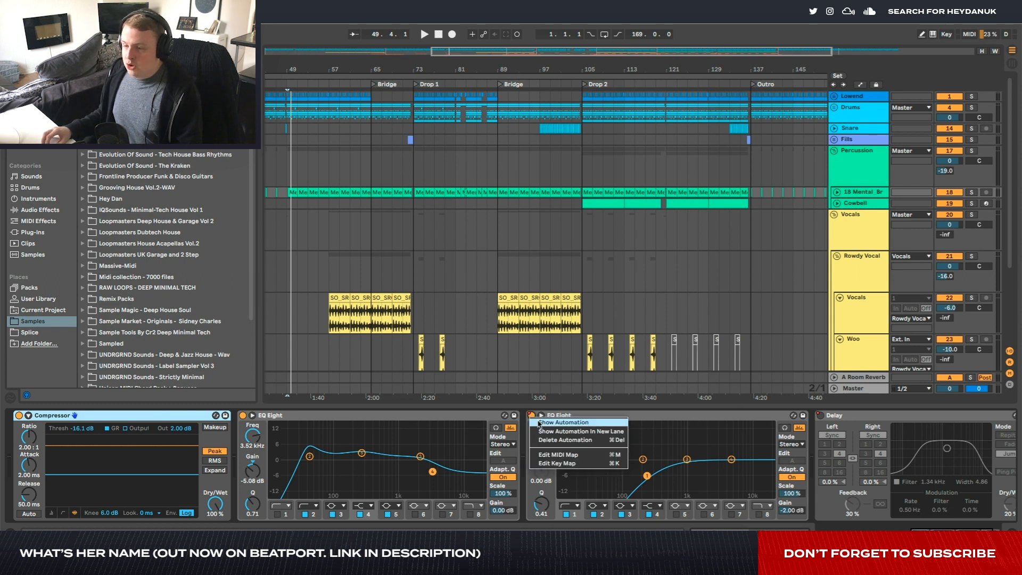
Show the EQ Eight on/off automation lane and play from just before the Bridge at bar 65
left_click(554, 424)
left_click(372, 176)
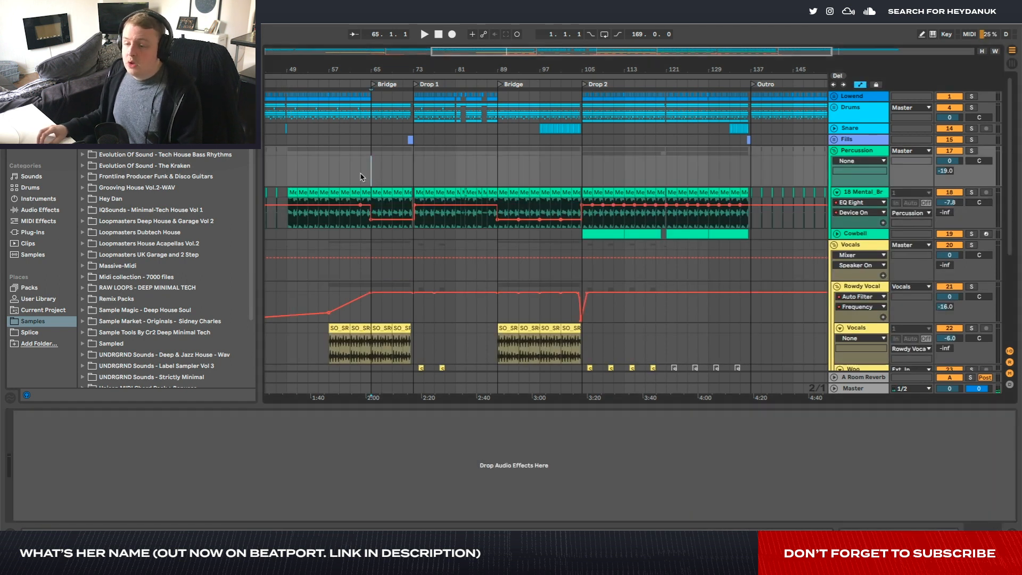
left_click(349, 97)
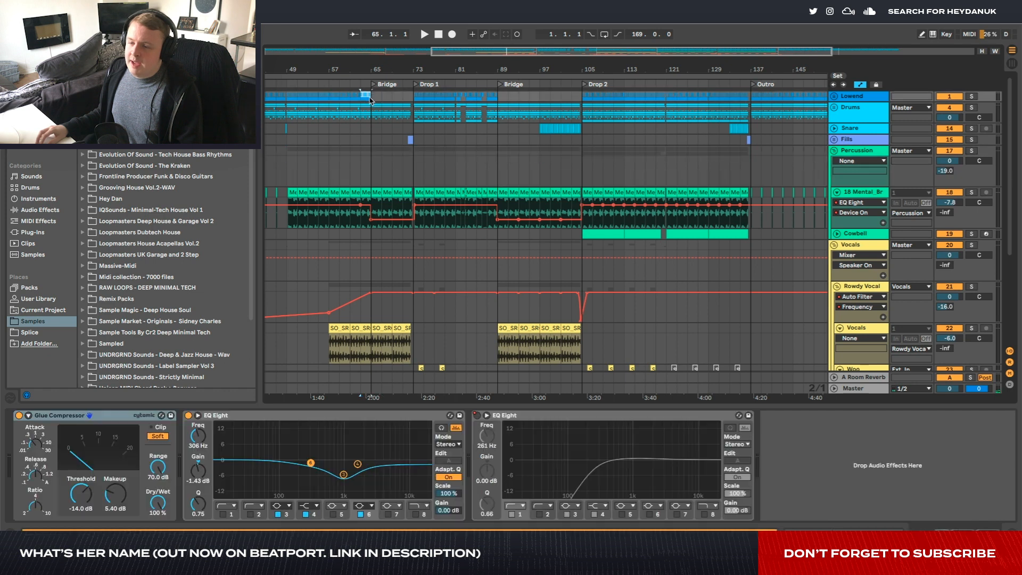
left_click(372, 99)
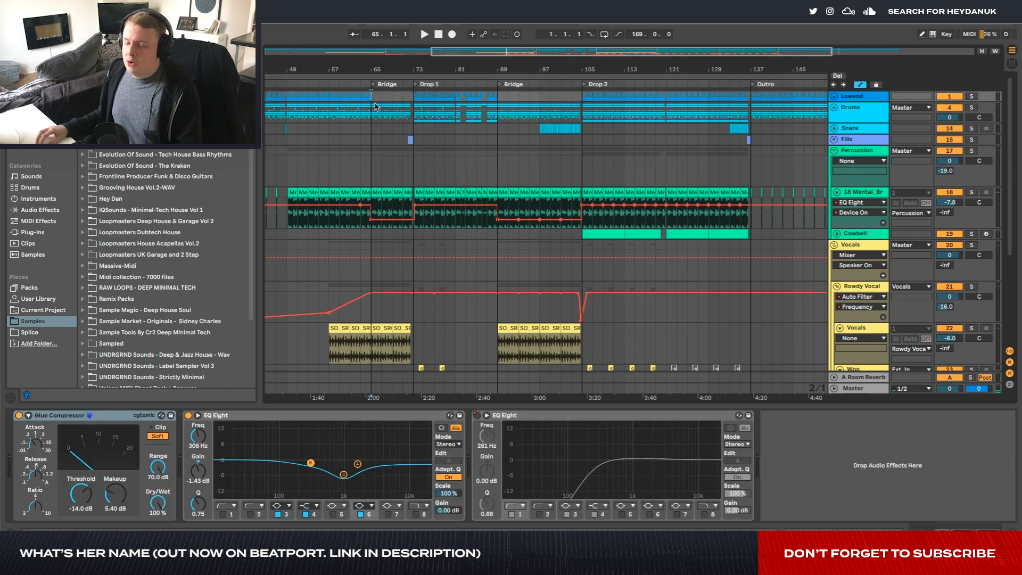
left_click(382, 192)
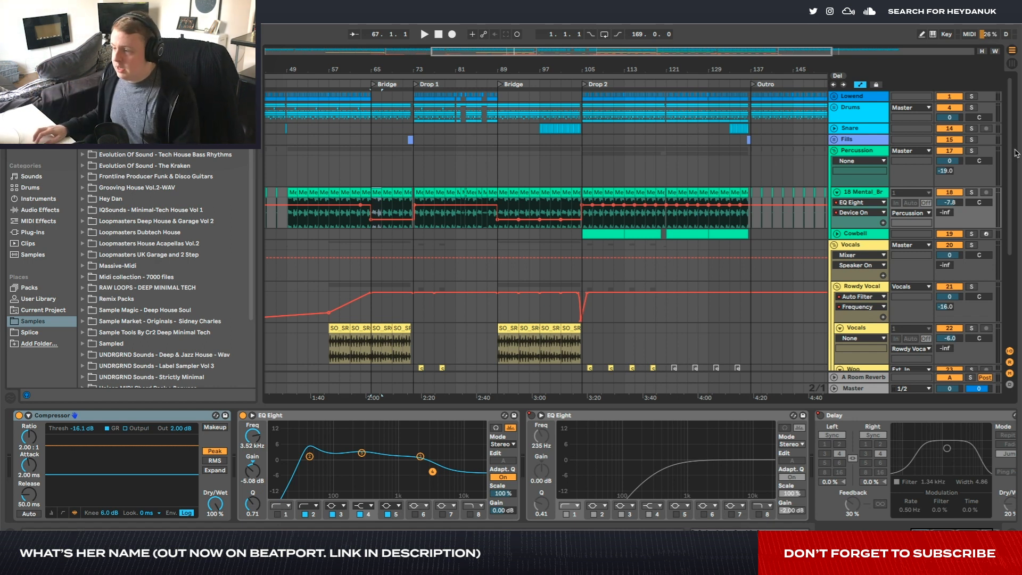
scroll(420, 189, "up", 5)
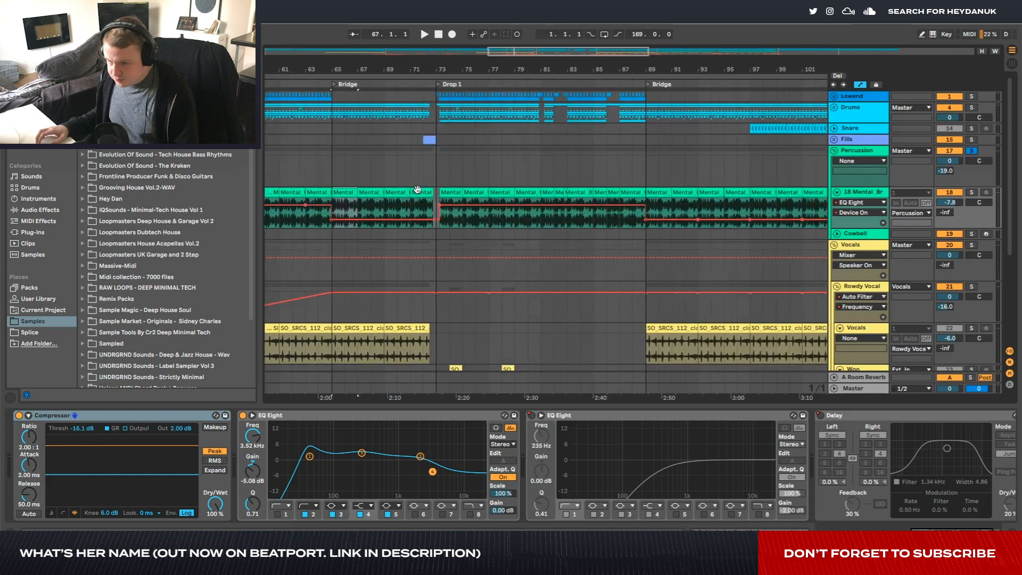
scroll(417, 189, "left", 2)
left_click(356, 192)
key("space")
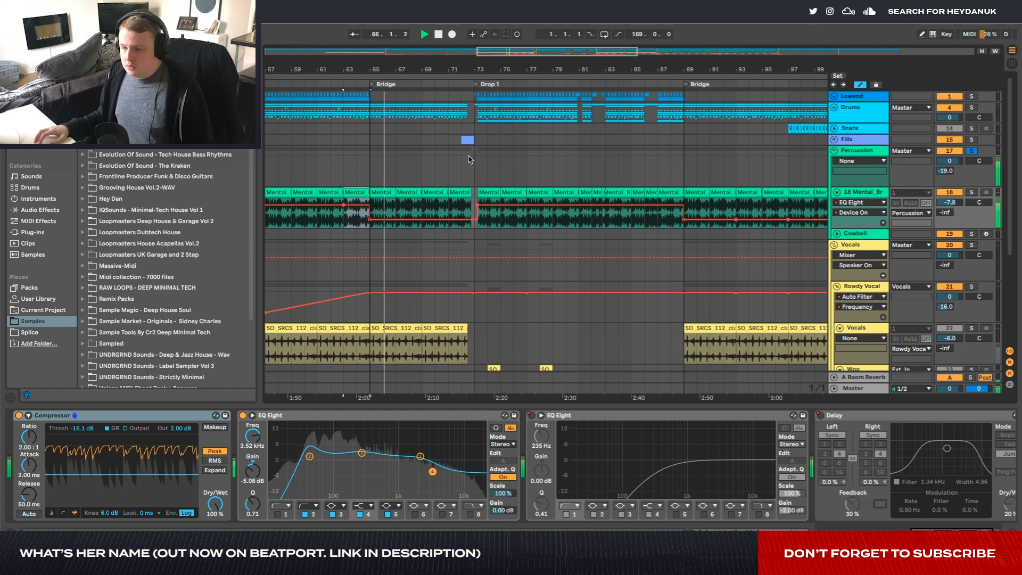
Unsolo the Percussion group and collapse both the Percussion and Vocals groups
left_click(971, 151)
left_click(834, 151)
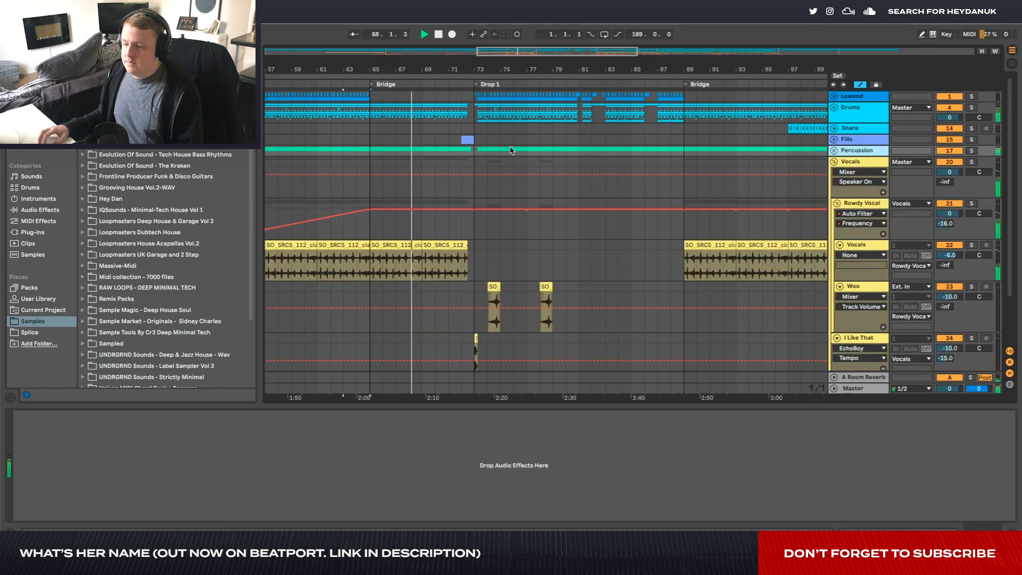
scroll(512, 151, "down", 3)
scroll(497, 151, "left", 3)
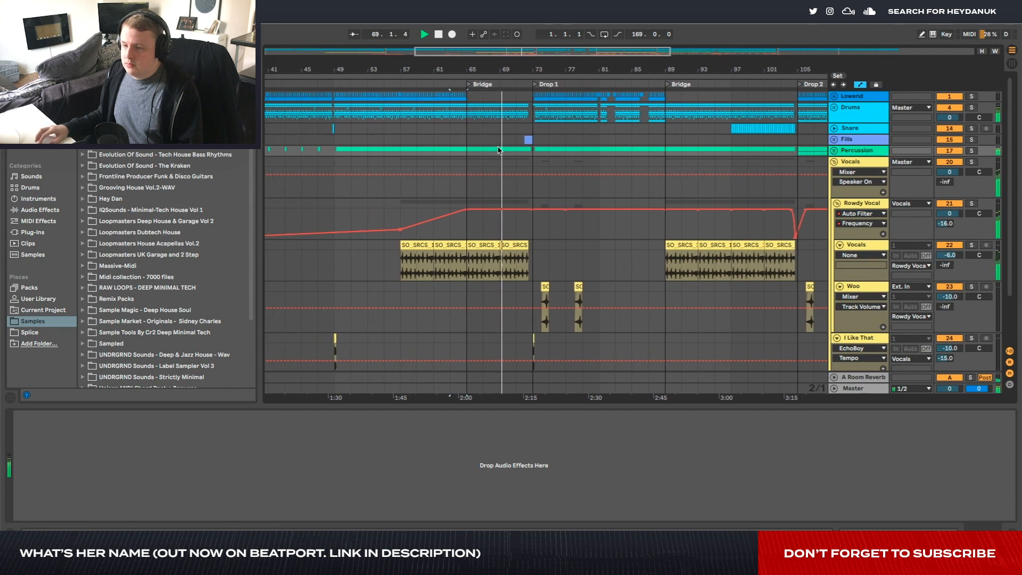
scroll(508, 151, "up", 3)
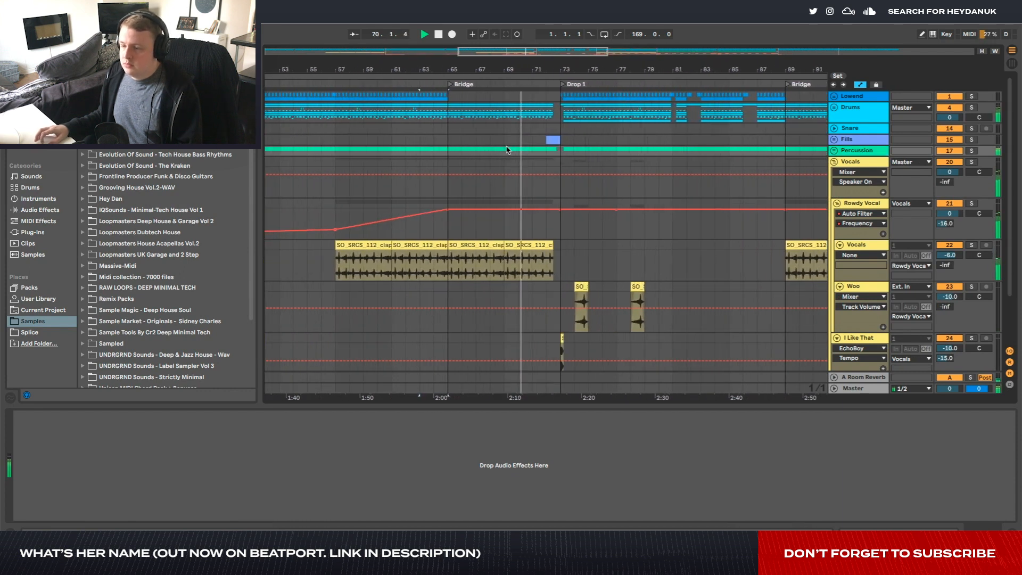
left_click(834, 161)
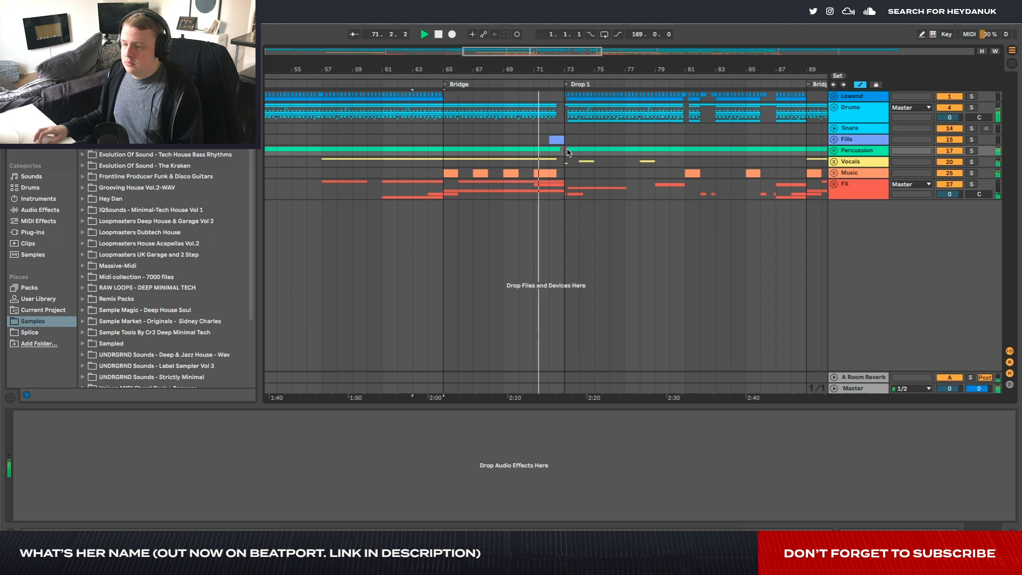
Show the Drums group's effect chain and play from the Bridge at bar 65
scroll(567, 152, "down", 1)
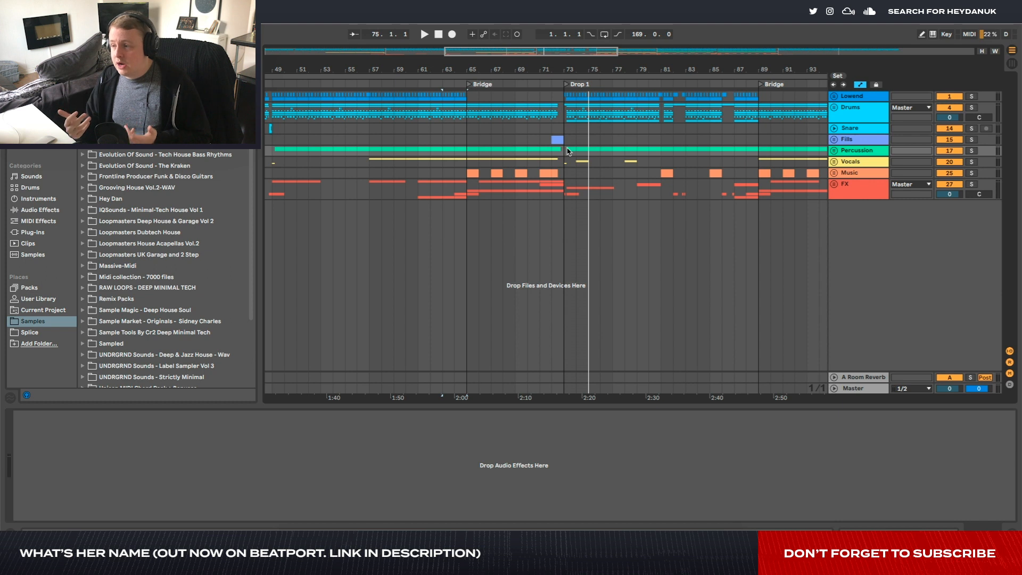
left_click(476, 155)
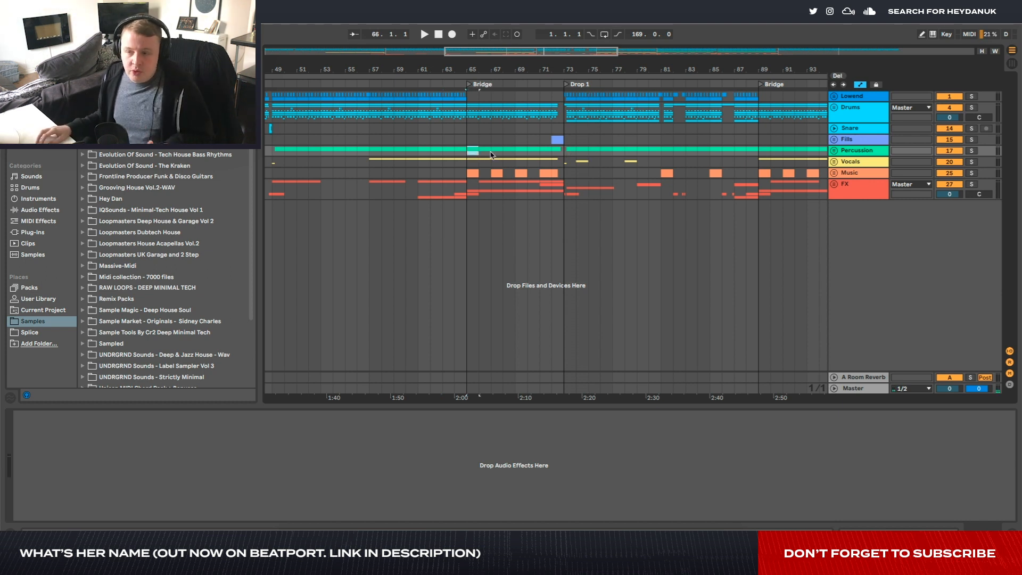
left_click_drag(473, 173, 563, 178)
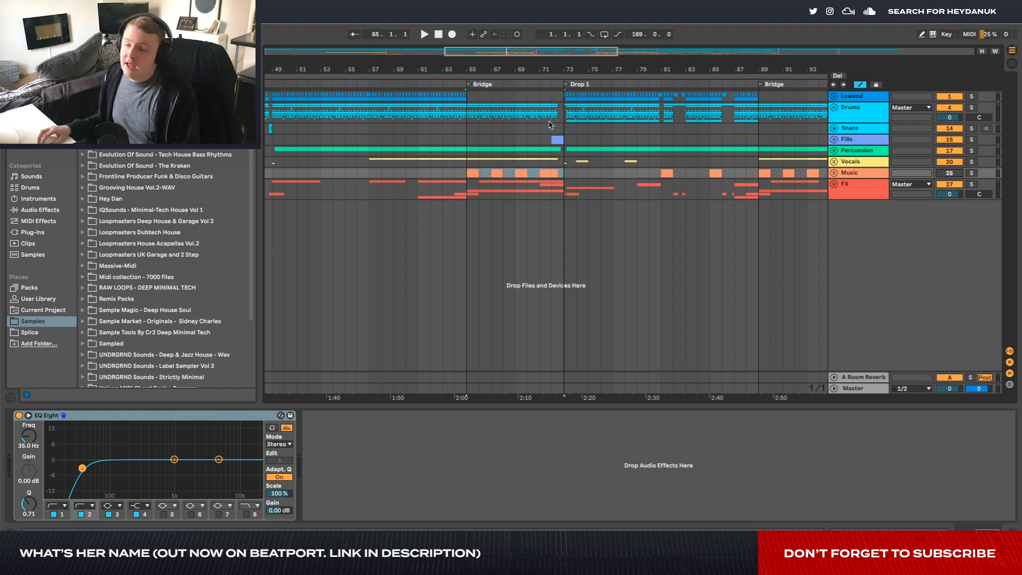
left_click(476, 125)
key("space")
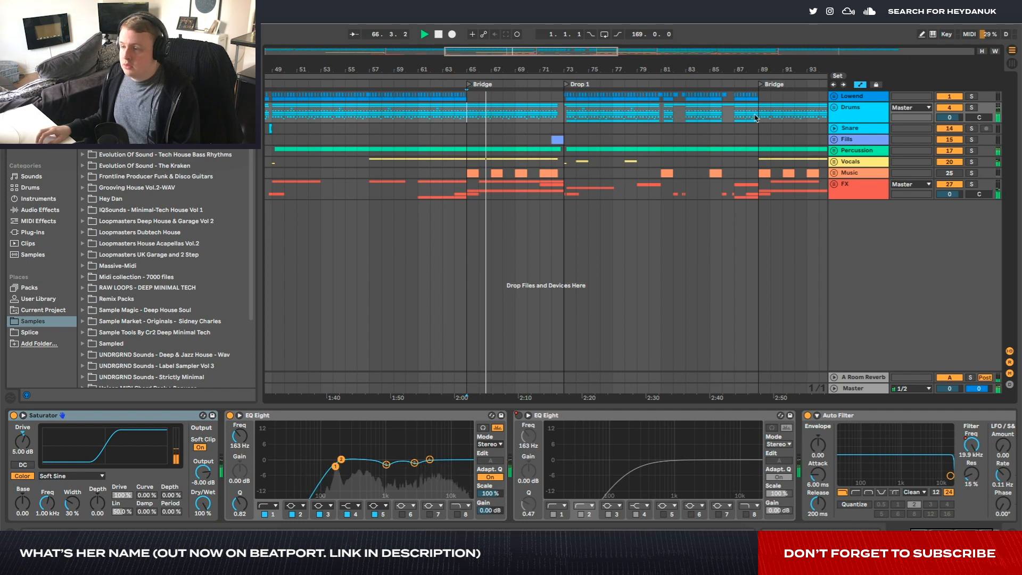
Play from Drop 2 at bar 105, then stop playback
scroll(753, 119, "right", 10)
left_click(682, 111)
key("space")
key("space")
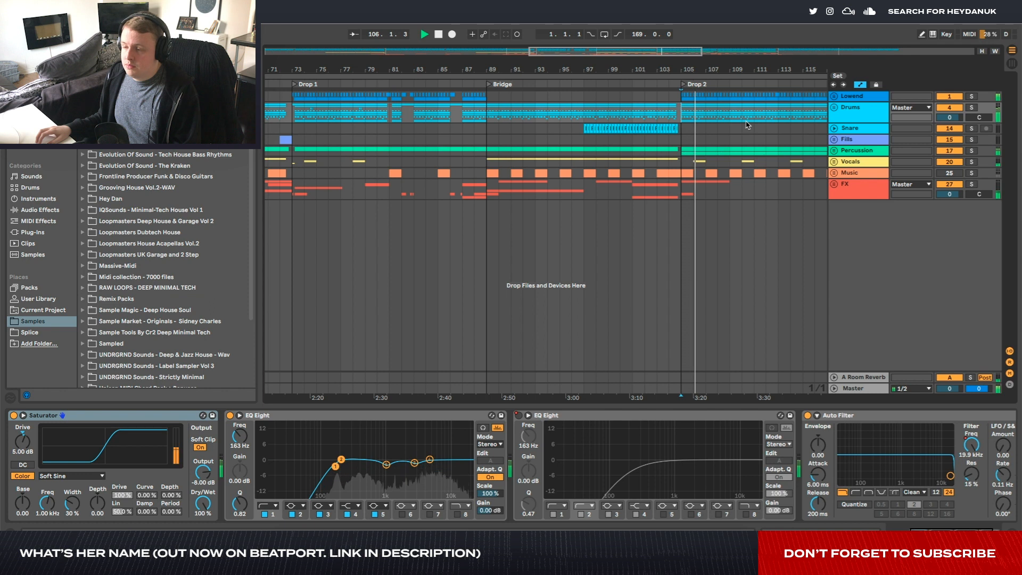
key("space")
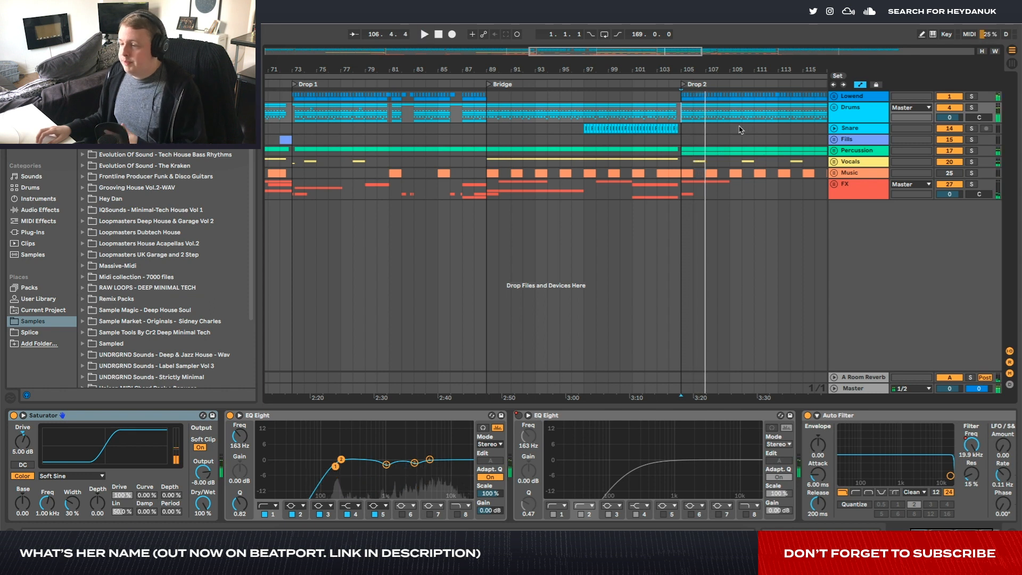
scroll(632, 142, "down", 5)
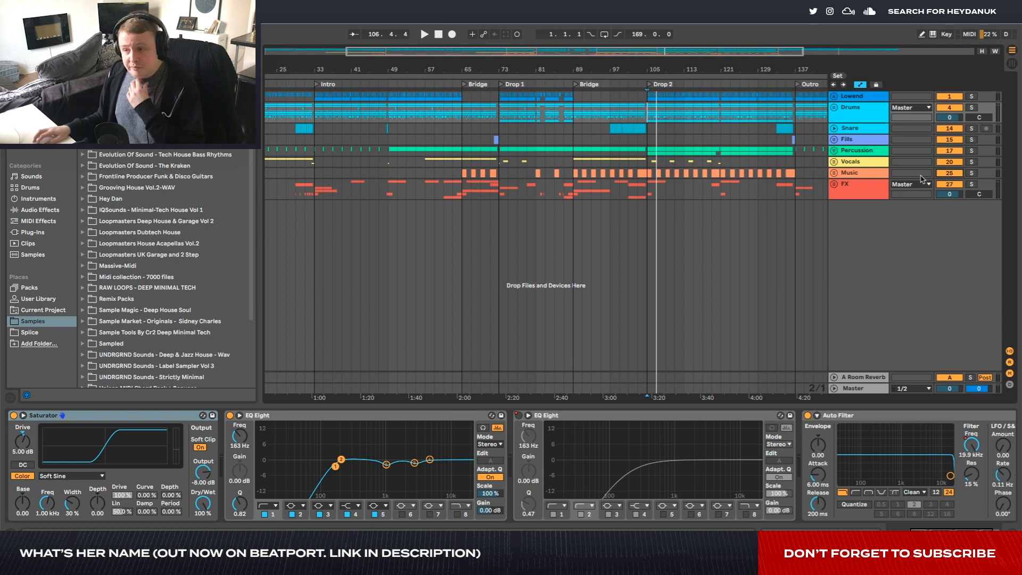
Expand the Vocals group and select its third vocal clip
left_click(833, 162)
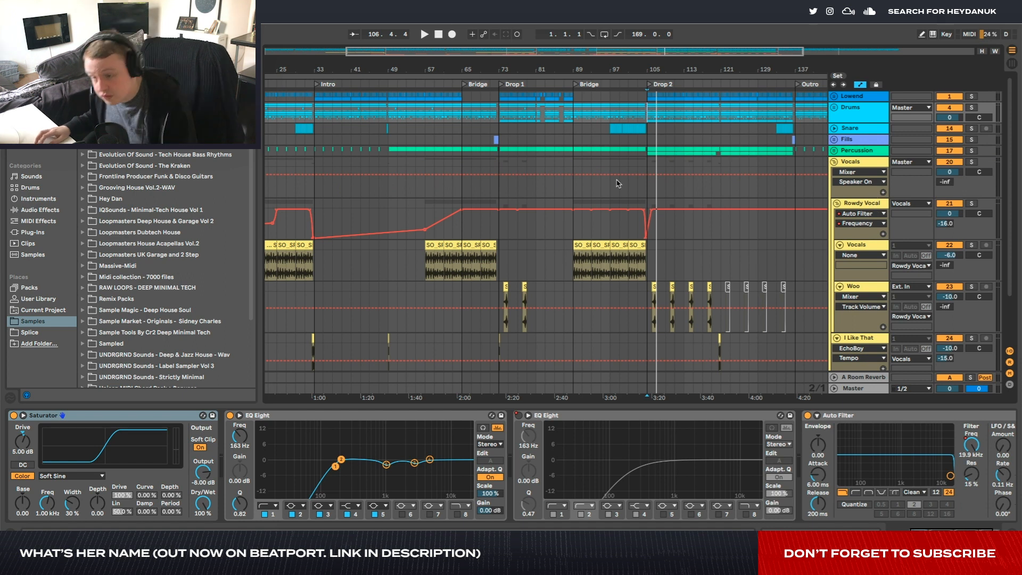
scroll(510, 177, "left", 3)
scroll(395, 230, "up", 6)
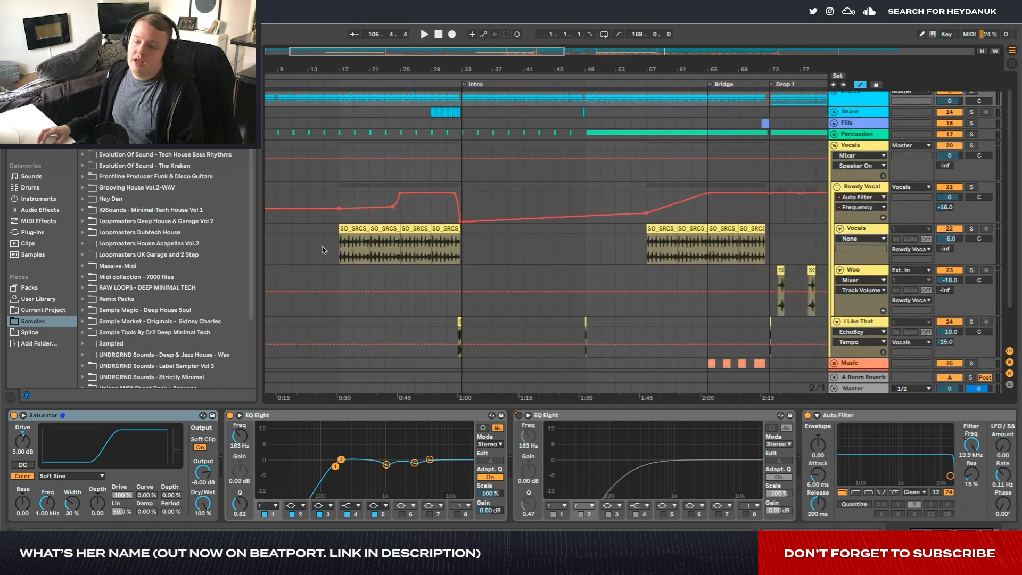
left_click(430, 228)
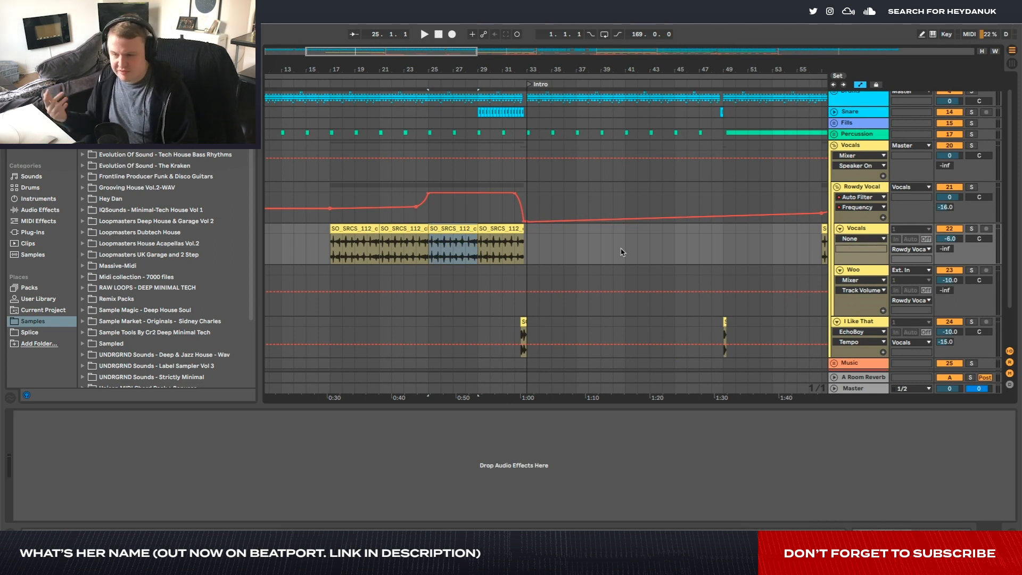
Hide automation, solo Vocals and play, selecting the Compressor in Rowdy Vocal's chain
key("a")
key("a")
key("a")
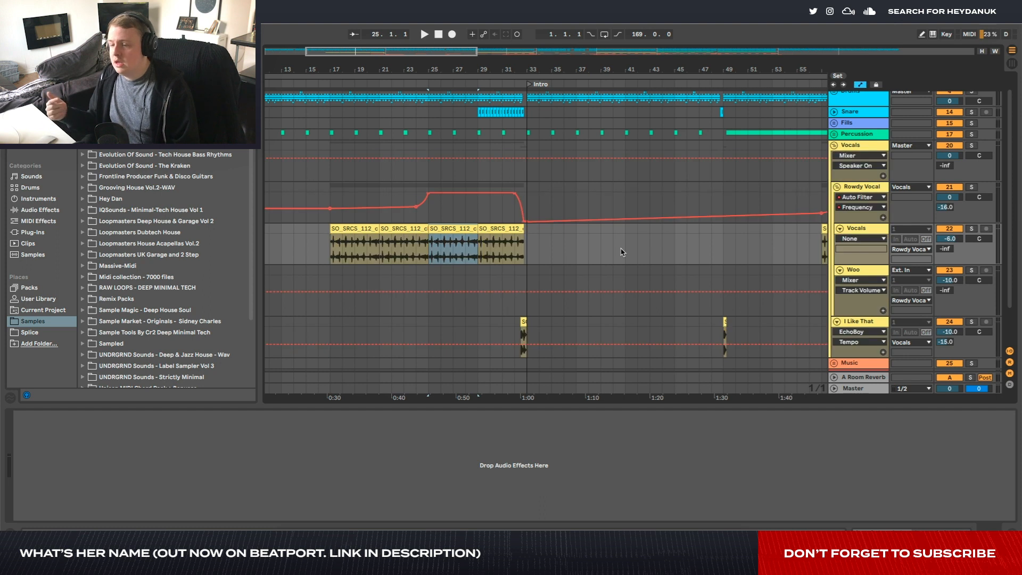
left_click(972, 228)
key("space")
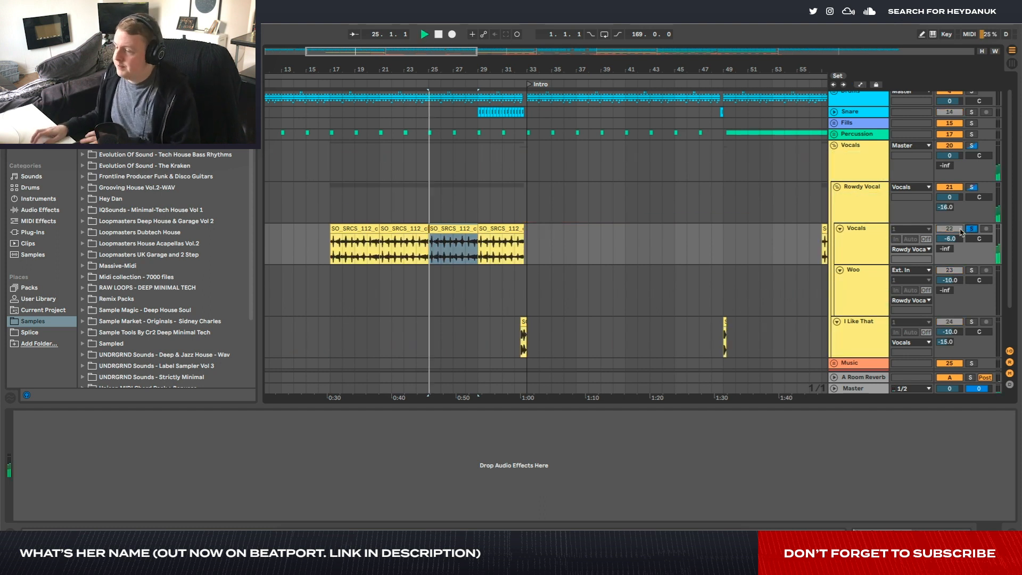
left_click(893, 210)
left_click(32, 417)
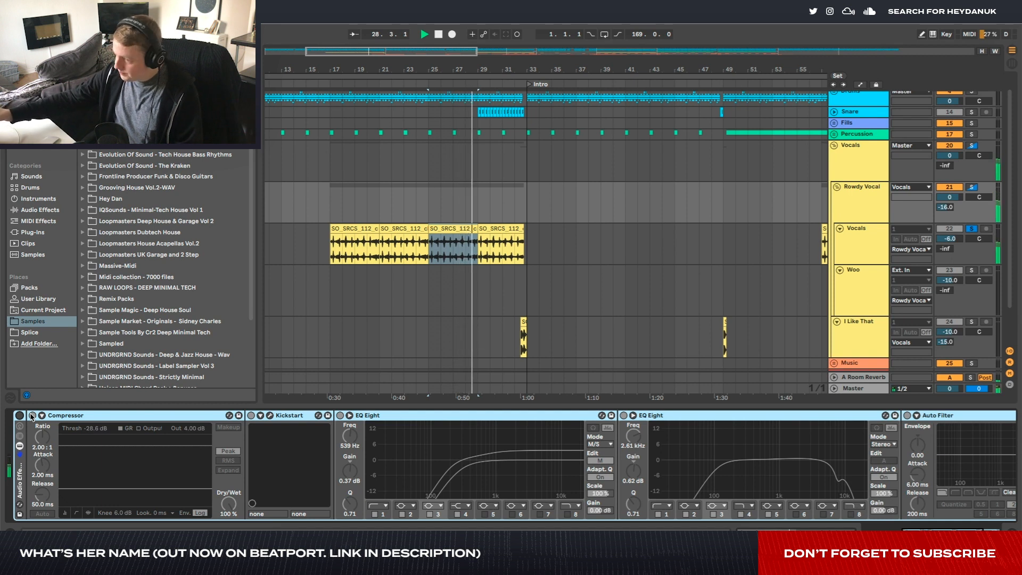
Extend the third vocal clip to bar 36 and play back from bar 29
left_click(492, 245)
key("space")
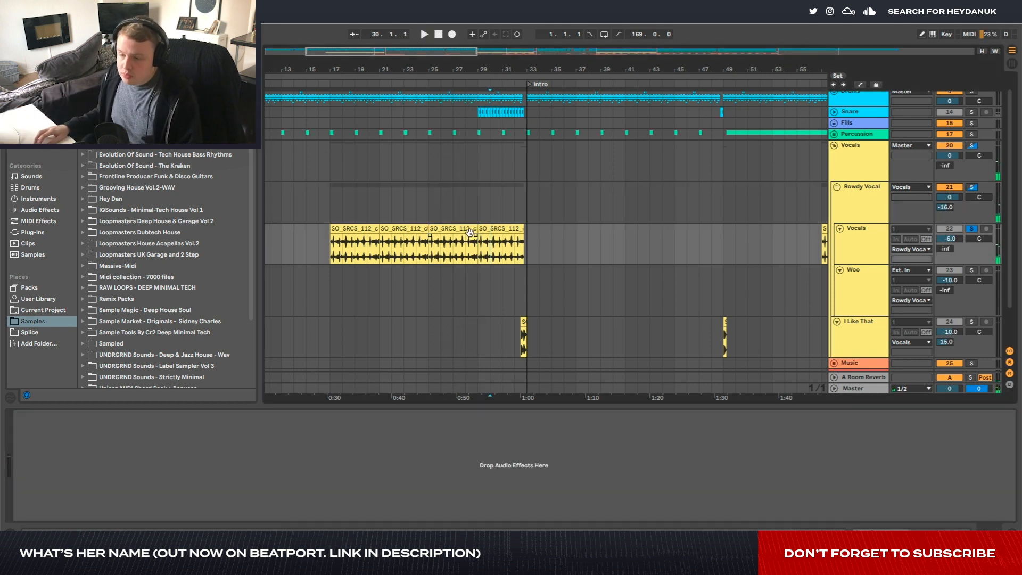
left_click_drag(472, 228, 563, 228)
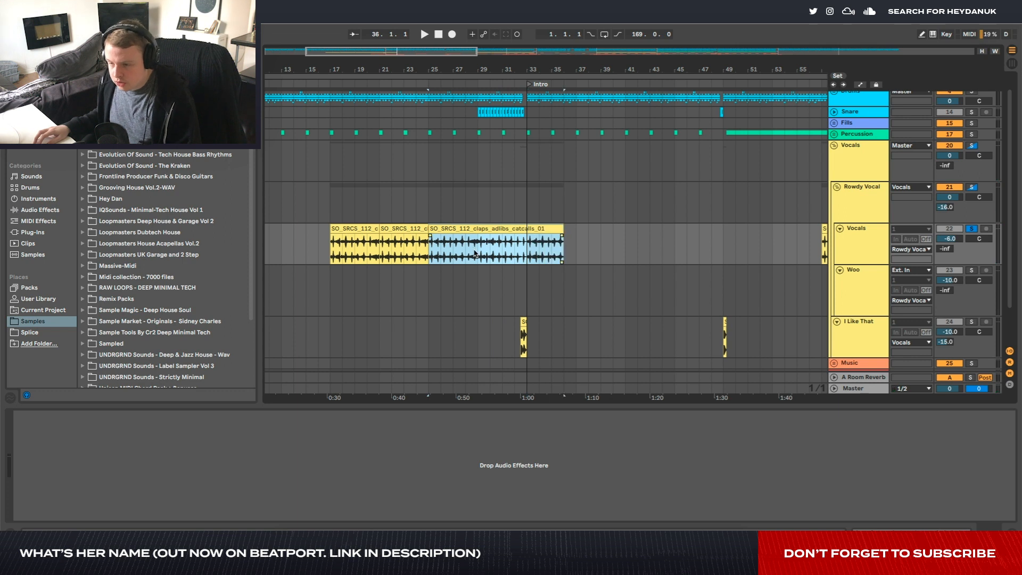
left_click(476, 255)
key("space")
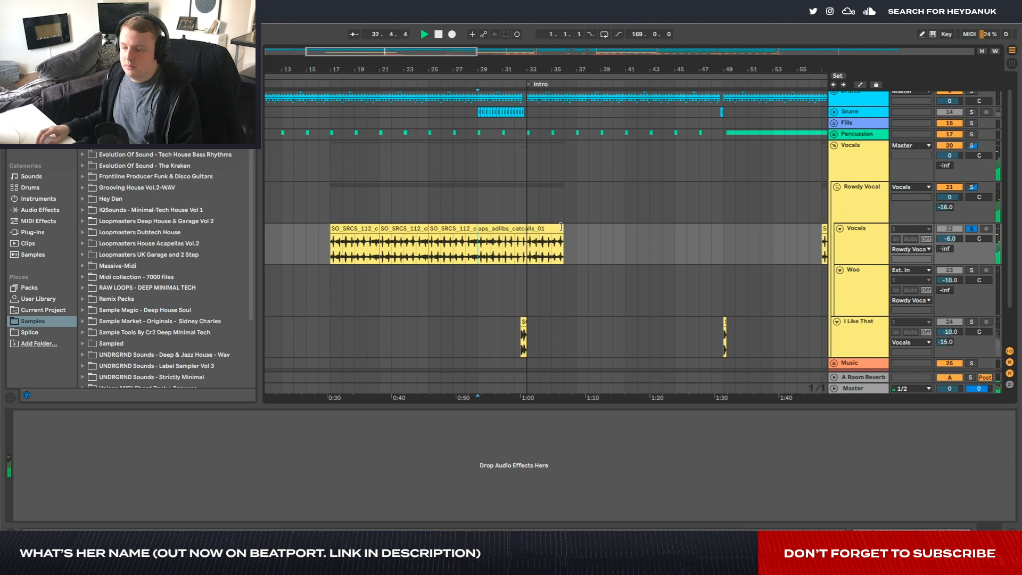
Pull the vocal clip's end back to bar 33 and open the bar 25–29 clap clip in Clip View
left_click_drag(561, 226, 524, 227)
left_click_drag(429, 251, 484, 255)
key("space")
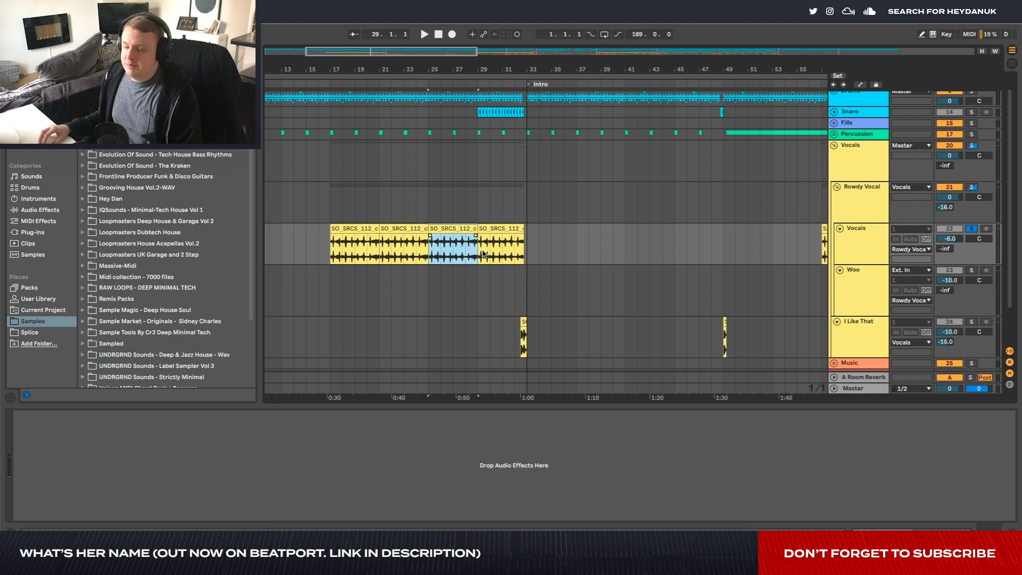
double_click(473, 229)
scroll(496, 432, "down", 4)
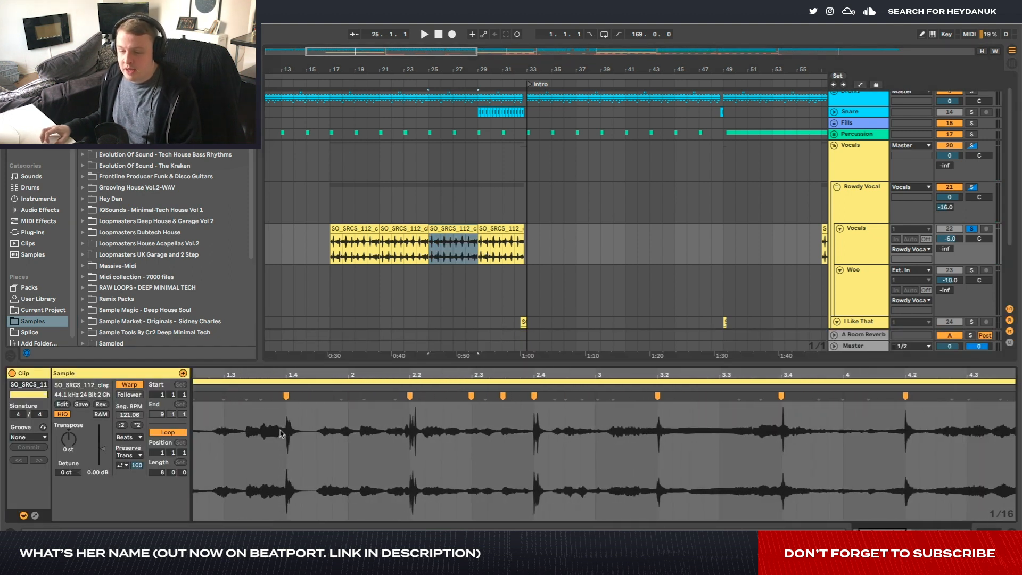
Select the clap clip at bar 25 and set the start position to bar 25.2
scroll(282, 433, "up", 4)
scroll(403, 404, "left", 2)
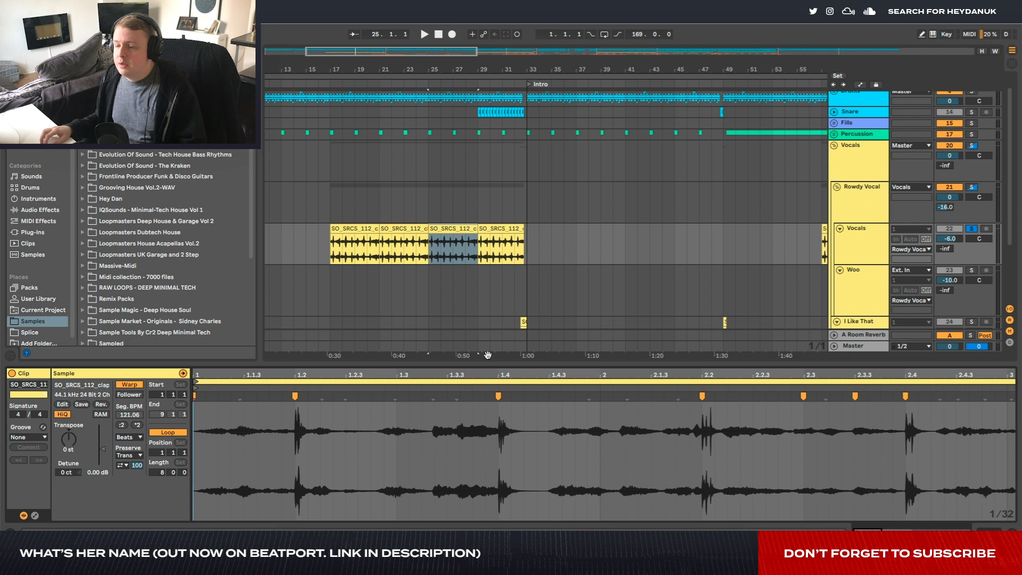
scroll(419, 253, "up", 10)
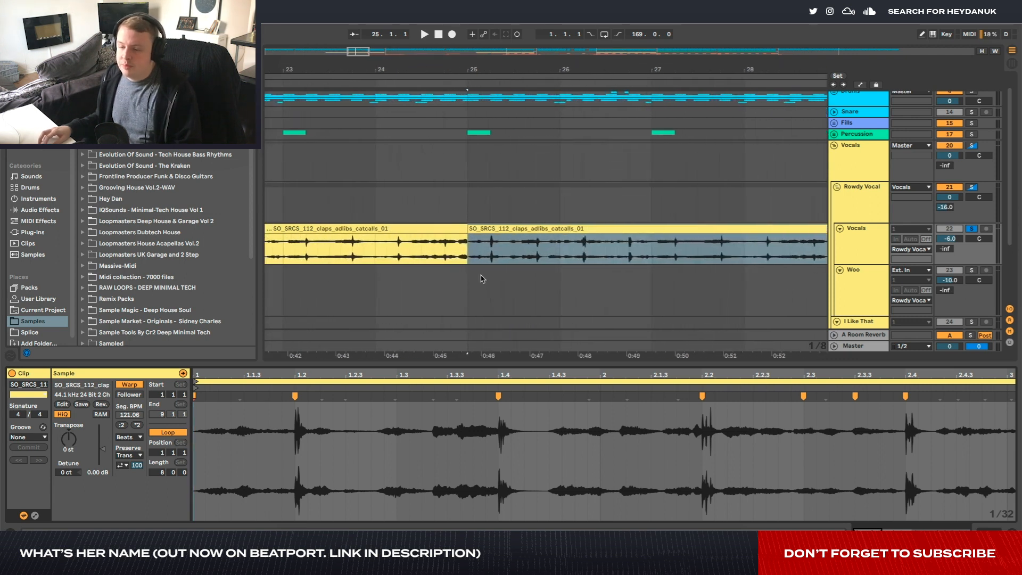
left_click(491, 261)
left_click(491, 262)
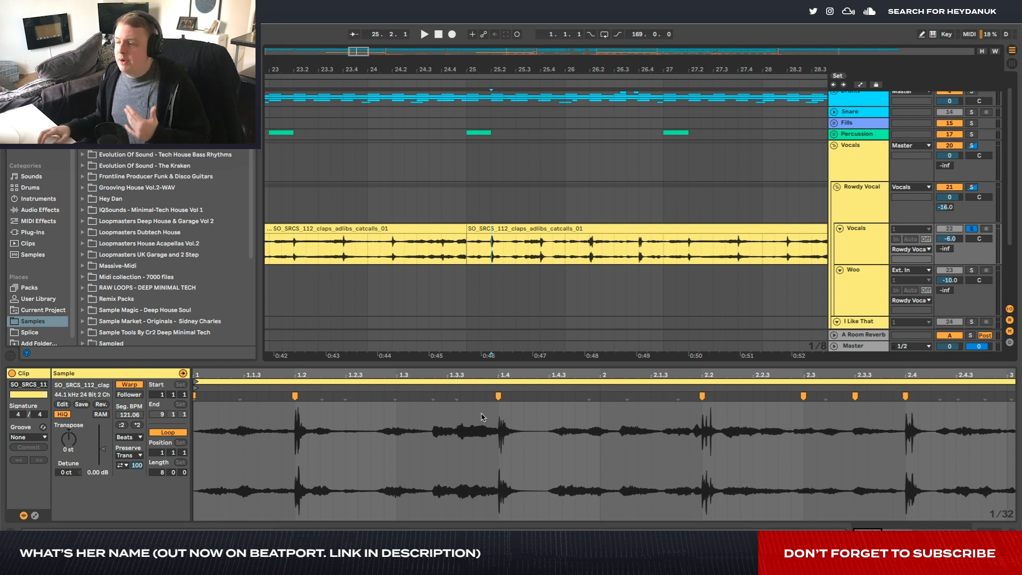
Show the Rowdy Vocal group's effects and inspect Kickstart's curve in its plugin window
double_click(865, 212)
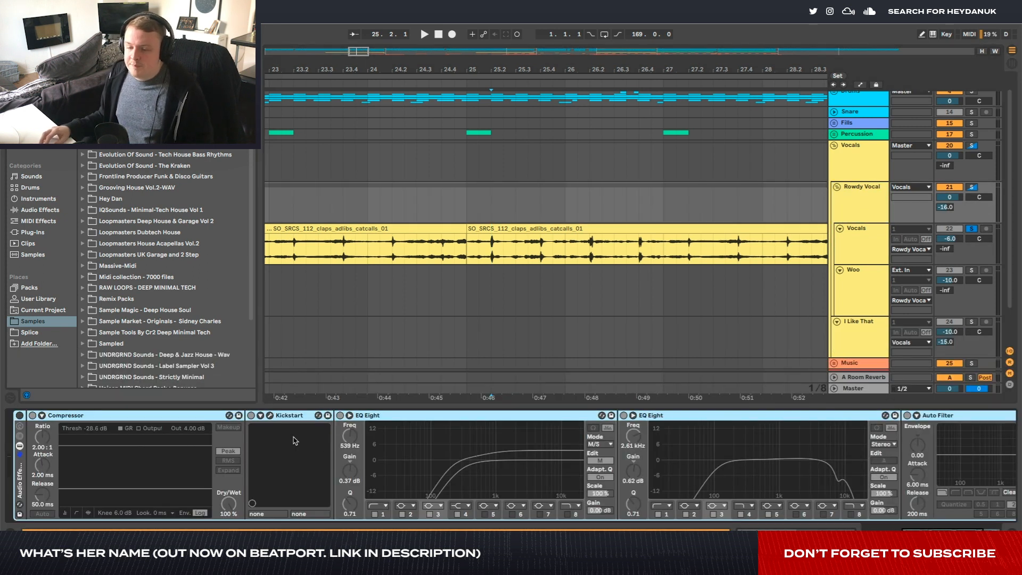
left_click(270, 418)
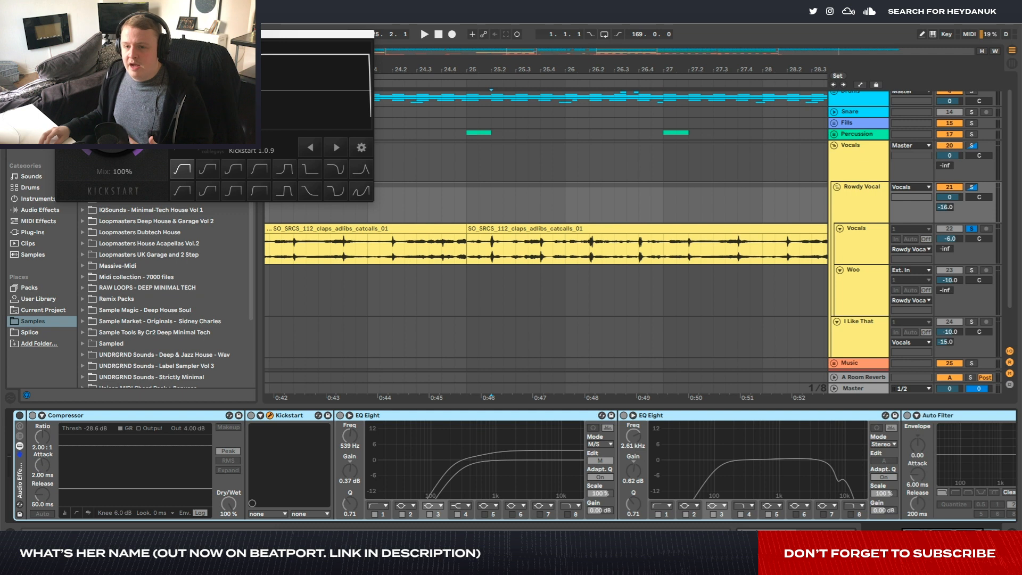
left_click(61, 34)
Select the Vocals track to show its empty effect chain
left_click(490, 257)
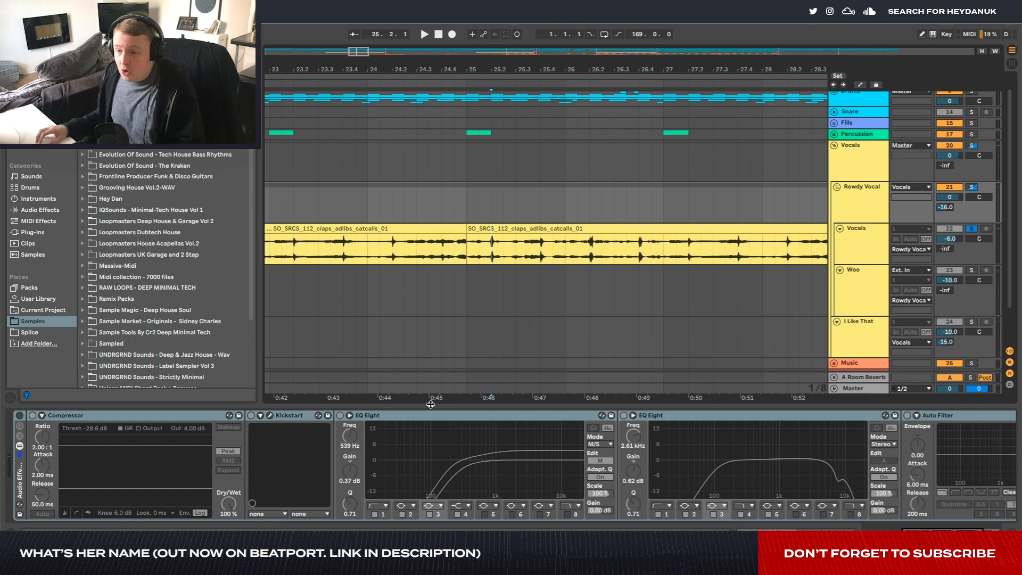
left_click(491, 254)
scroll(547, 250, "down", 8)
scroll(548, 248, "right", 6)
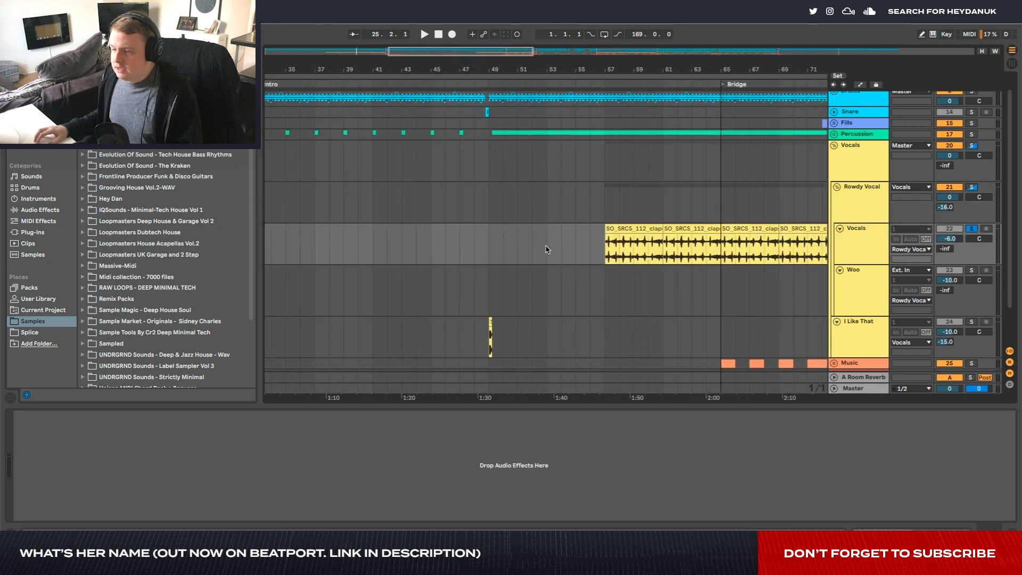
Play back briefly from inside the claps clip
scroll(548, 249, "left", 5)
left_click(516, 254)
key("space")
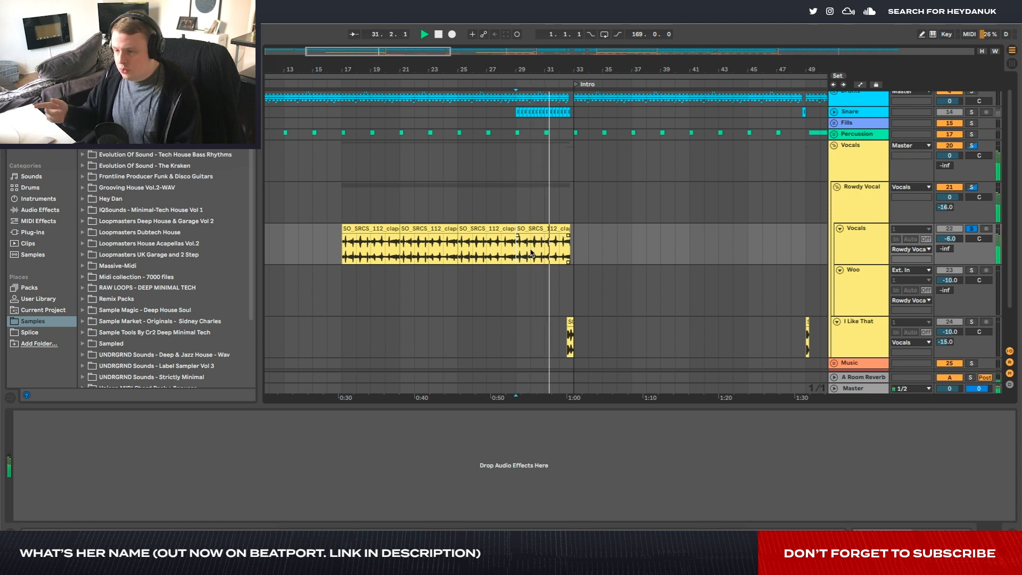
key("space")
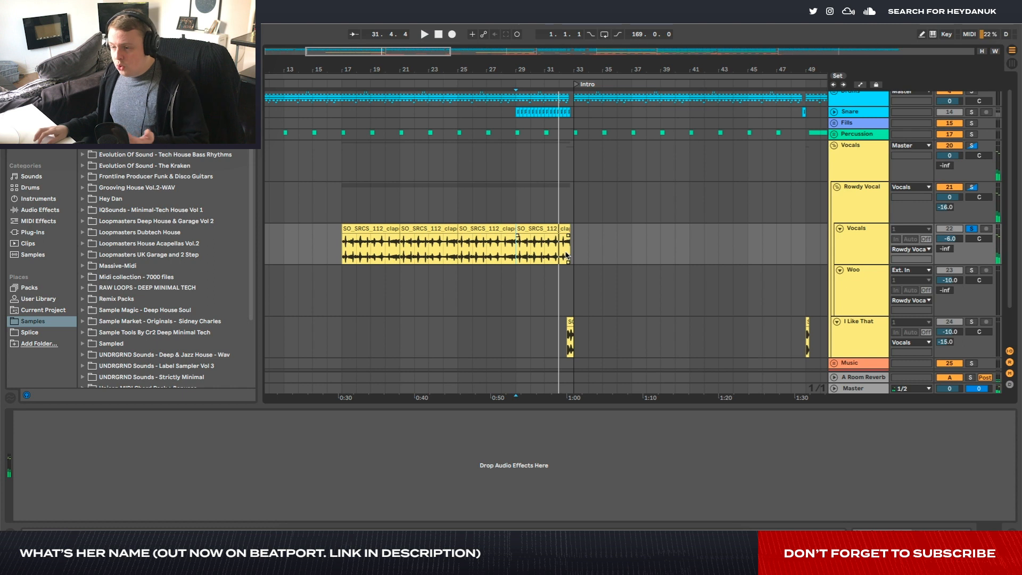
Solo the Woo track and play its Drop 2 clip from bar 106
scroll(576, 257, "right", 18)
scroll(662, 290, "up", 5)
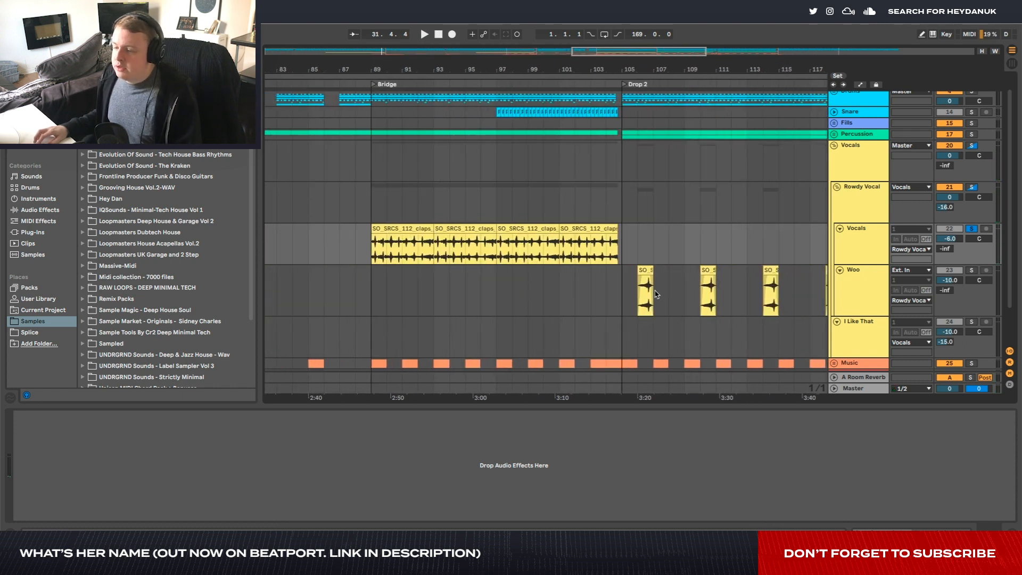
left_click(619, 294)
left_click(971, 270)
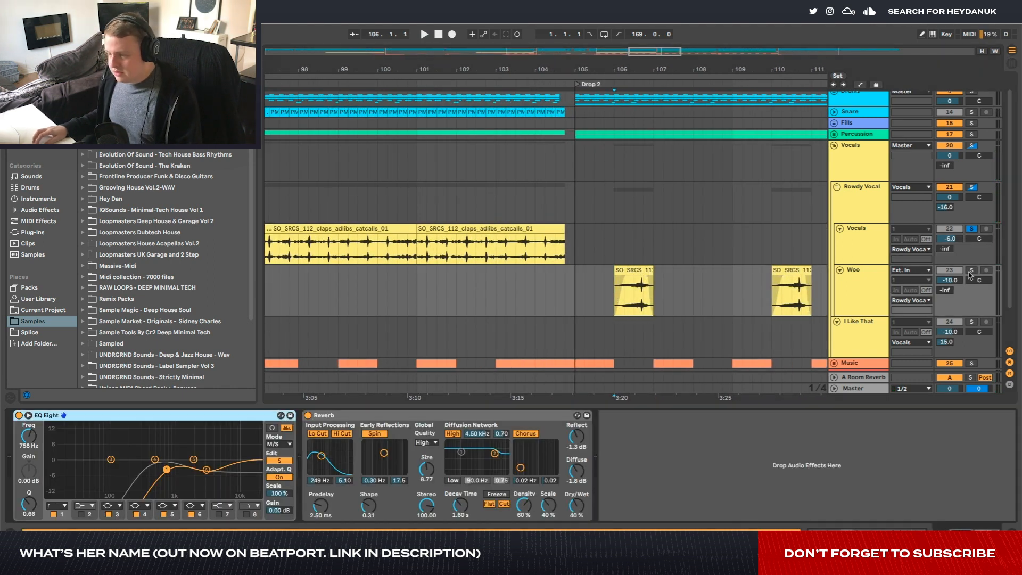
key("space")
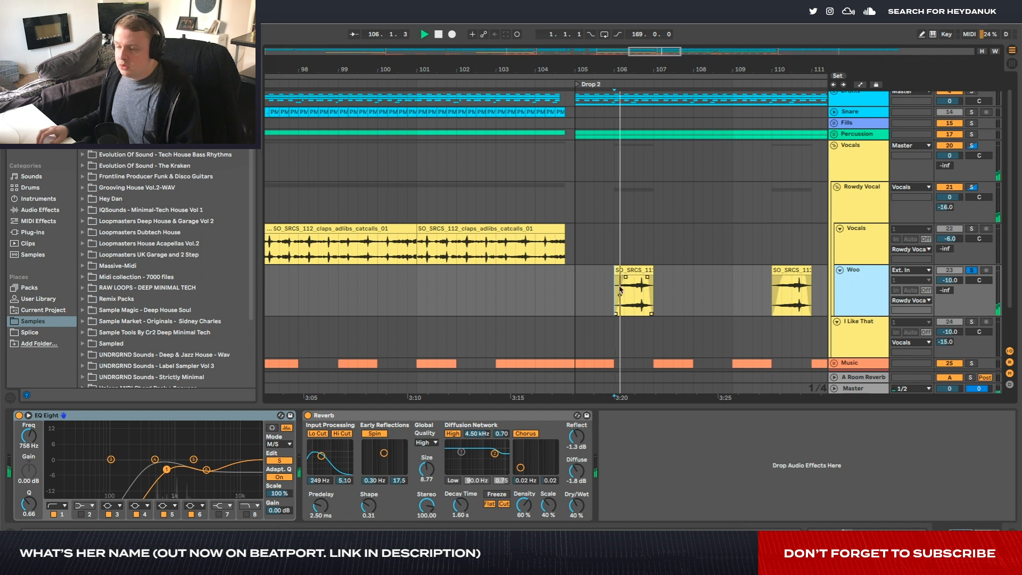
key("space")
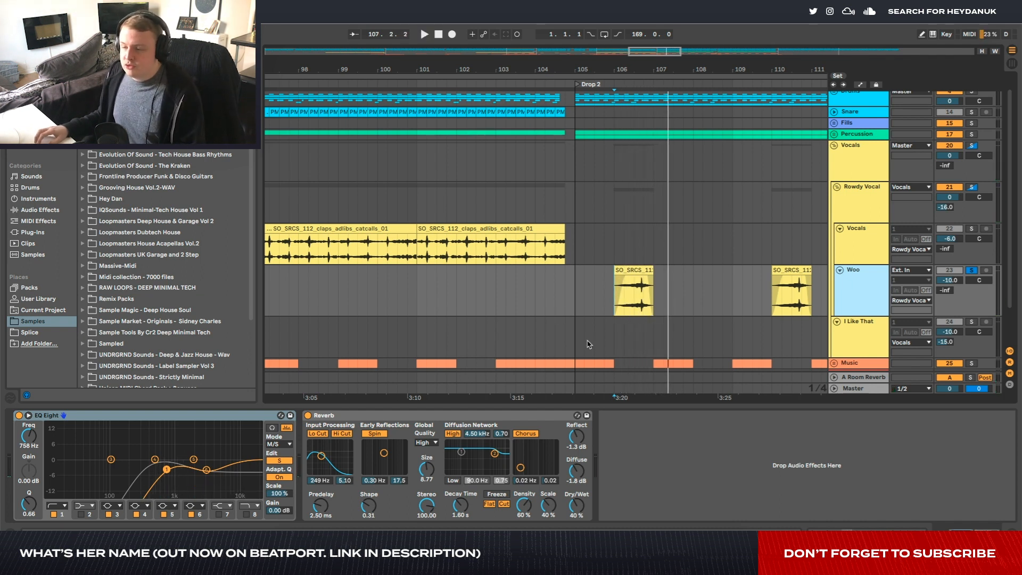
Solo the I Like That track and play its adlib clip
scroll(713, 272, "down", 3)
scroll(714, 271, "down", 4)
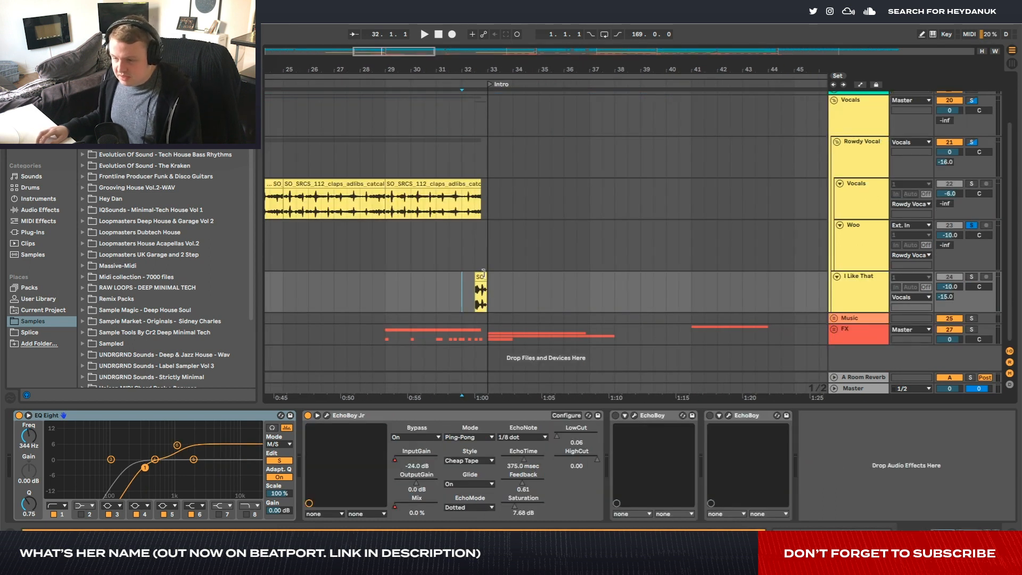
left_click(482, 276)
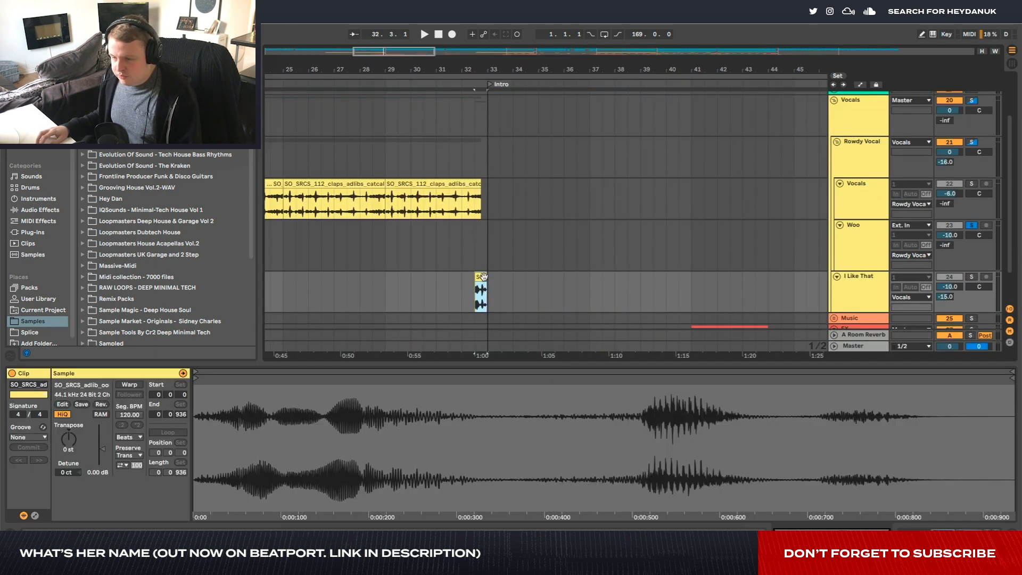
scroll(498, 283, "up", 5)
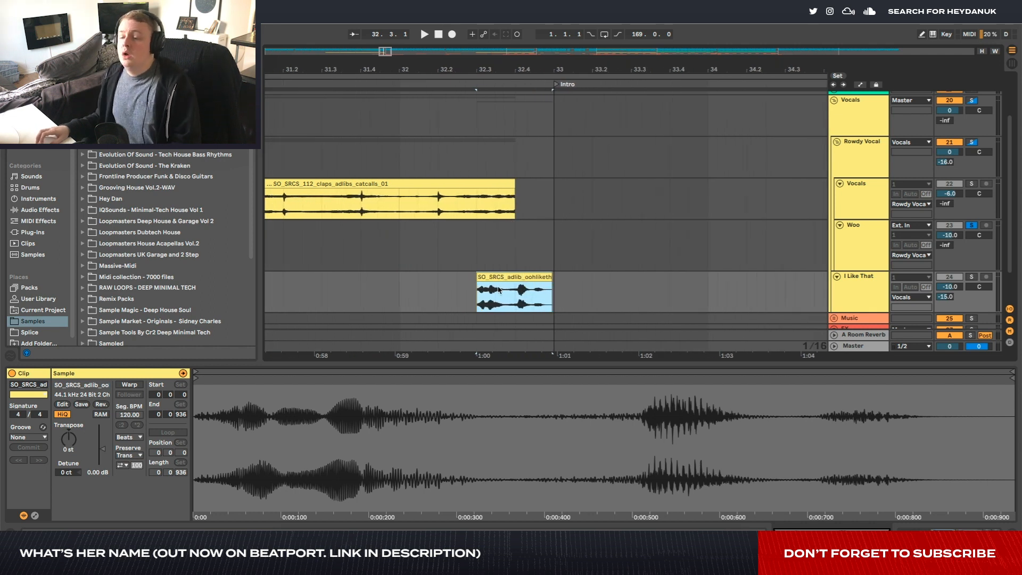
left_click(398, 268)
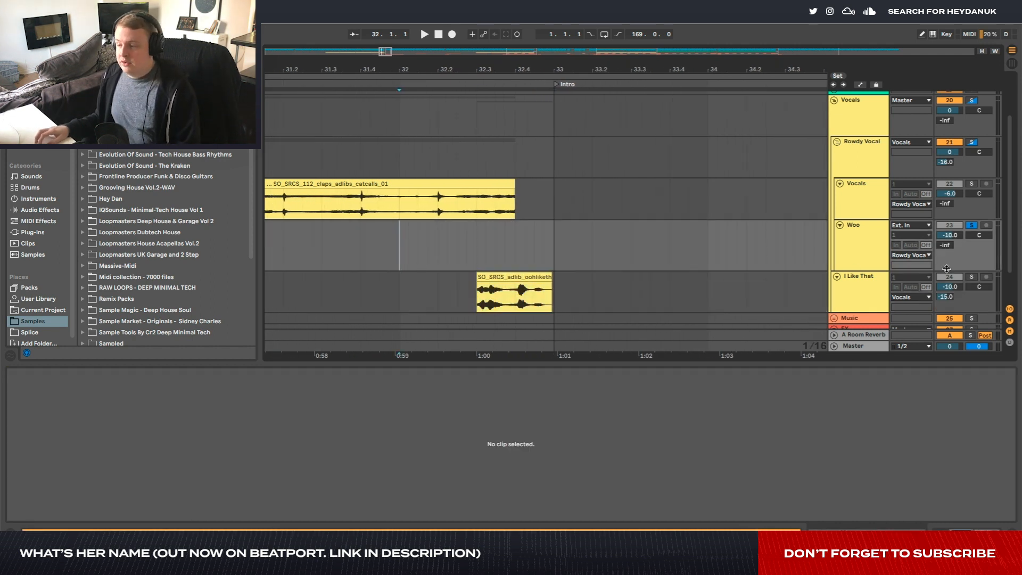
left_click(502, 276)
left_click(972, 278)
key("space")
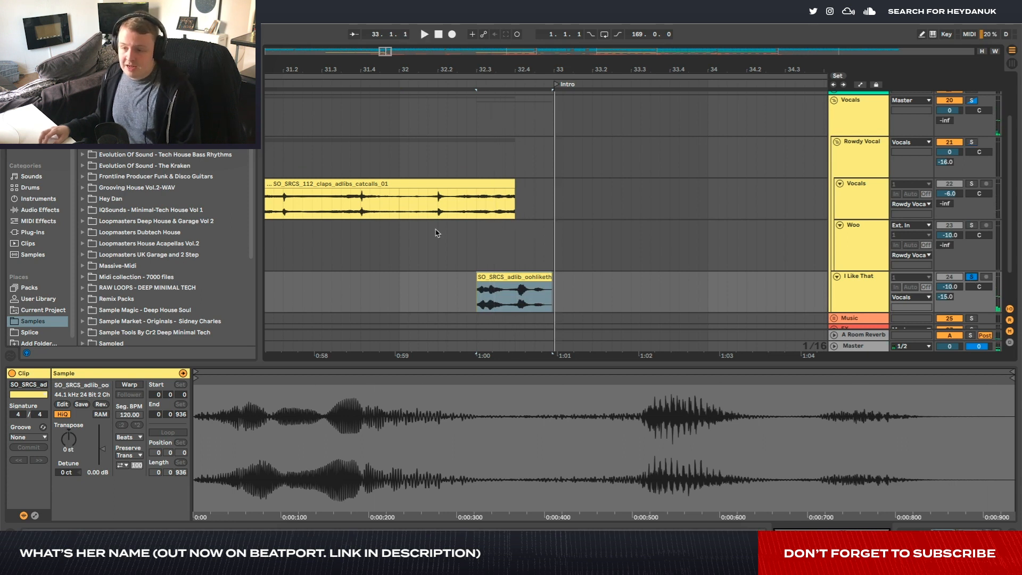
Move the position near bar 31.4 and bring up the Rowdy Vocal group's effect chain
left_click(361, 205)
scroll(371, 202, "down", 5)
scroll(374, 202, "left", 4)
scroll(381, 202, "down", 4)
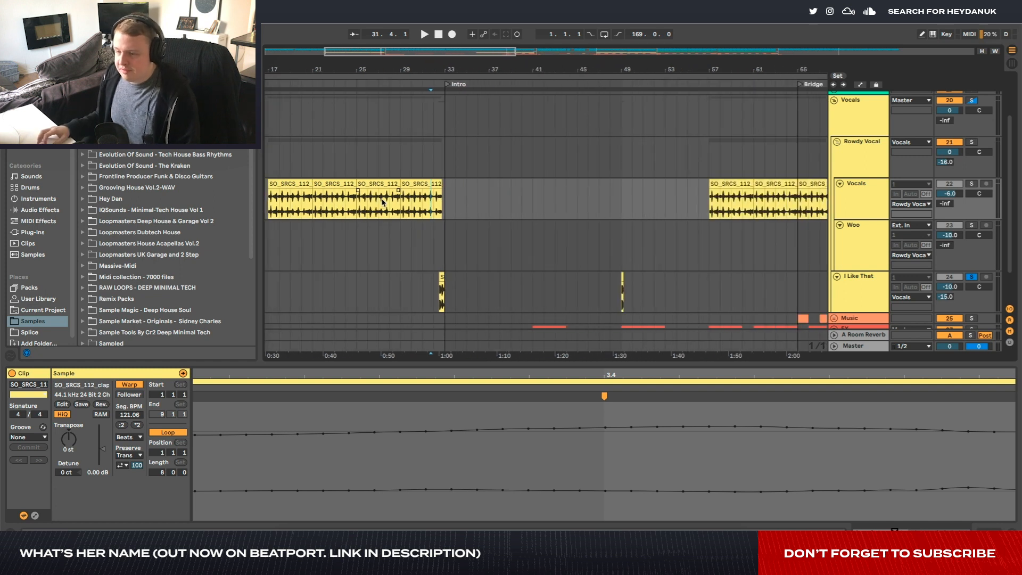
left_click(873, 152)
left_click(591, 288)
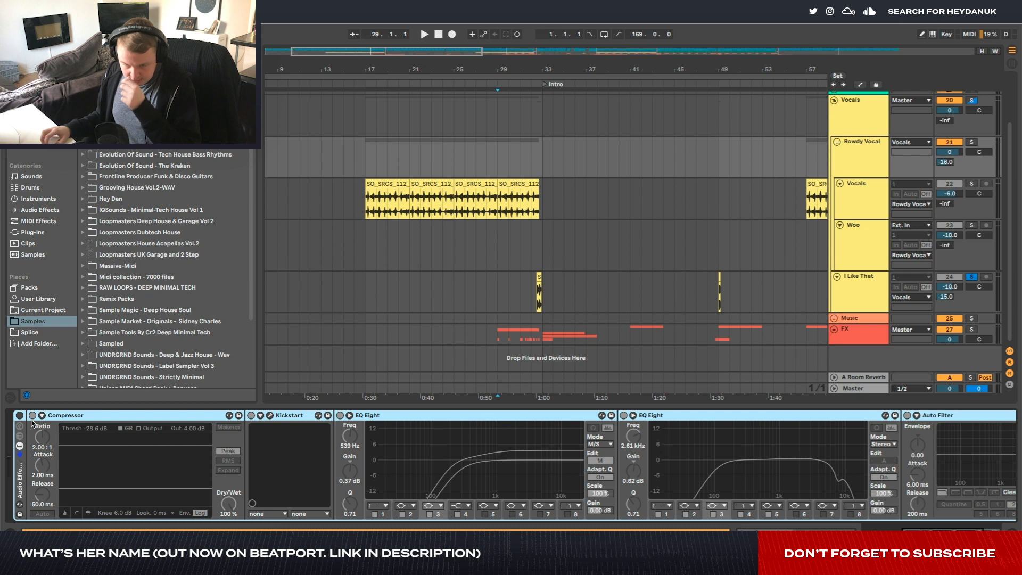
Solo Vocals and play from bar 25 with the Rowdy Vocal group selected
scroll(267, 430, "left", 3)
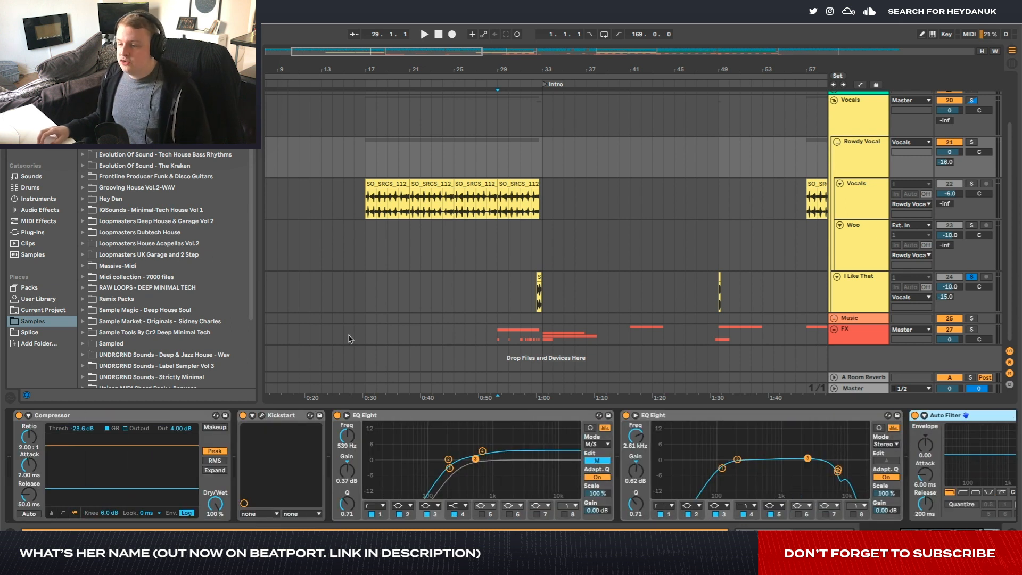
left_click(453, 201)
left_click(971, 183)
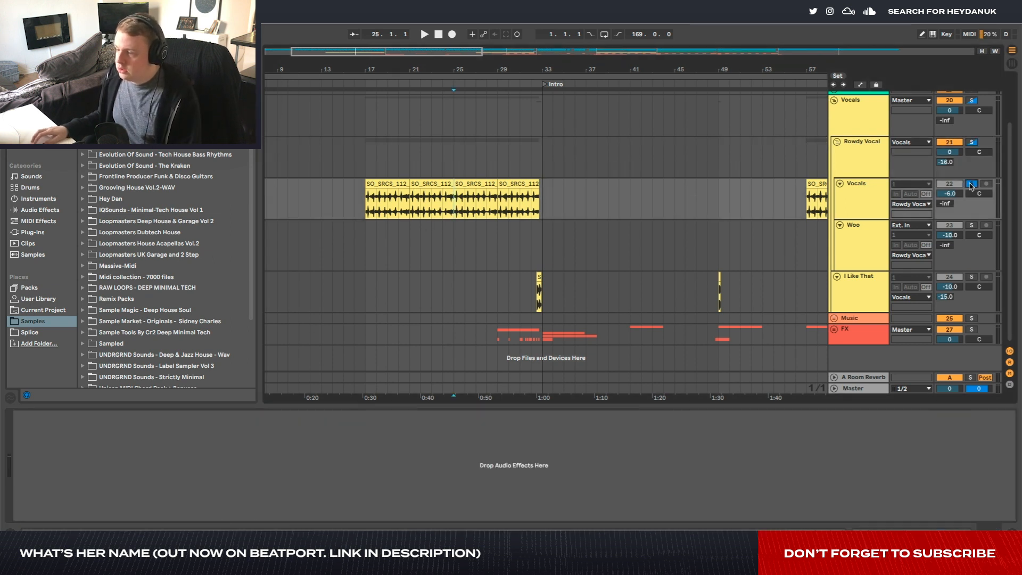
left_click(863, 160)
key("space")
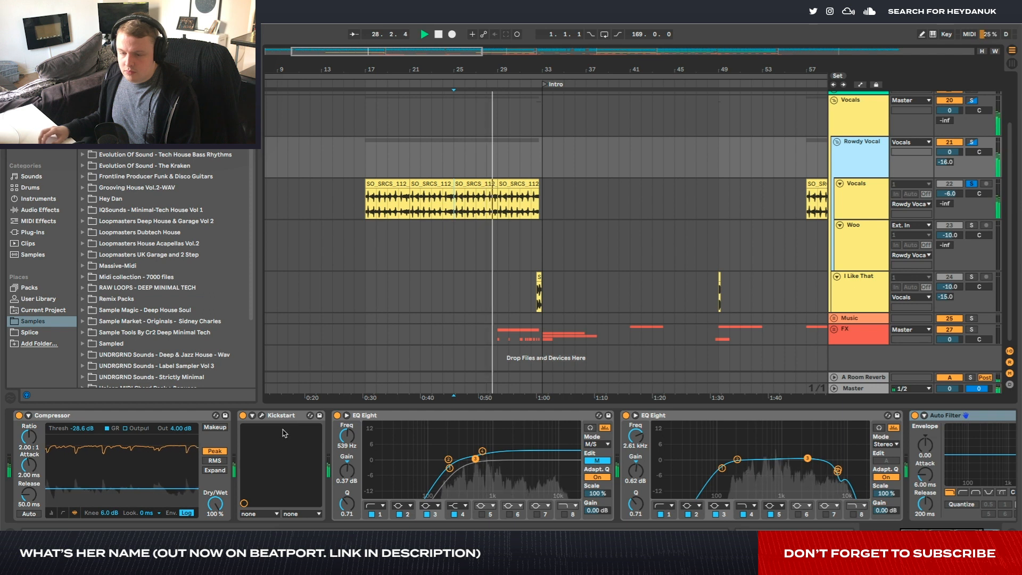
key("space")
Switch off Kickstart, both EQ Eights and the Auto Filter
left_click(243, 416)
left_click(337, 416)
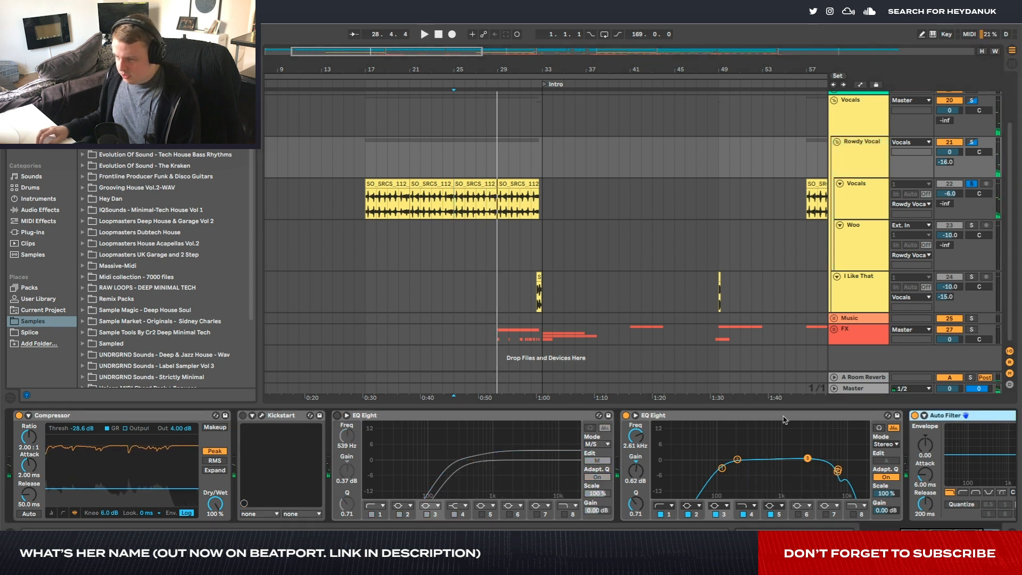
left_click(626, 415)
left_click(914, 416)
scroll(852, 458, "left", 5)
scroll(692, 298, "left", 2)
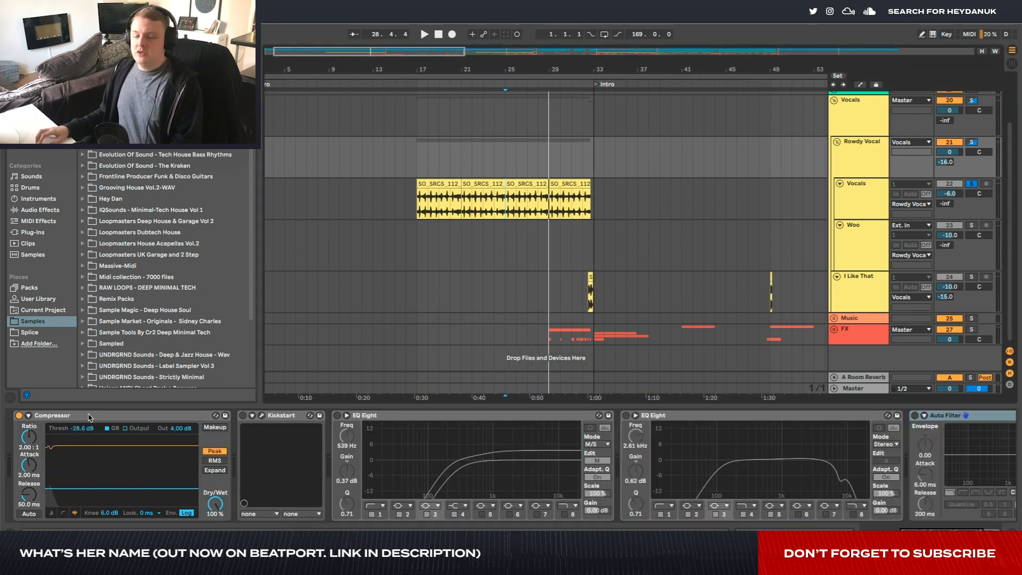
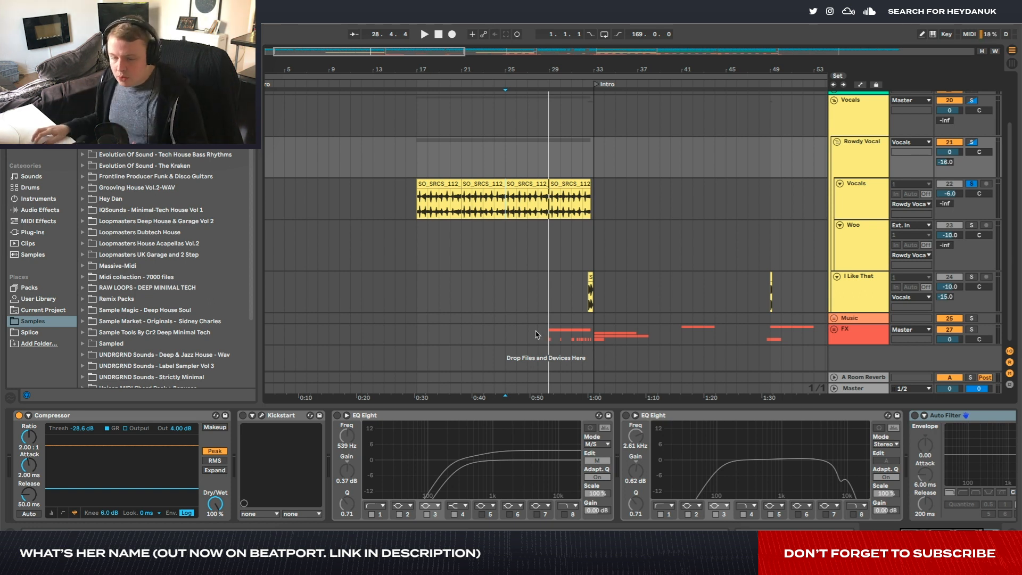
Switch on Kickstart and compare it bypassed and active during vocal playback
left_click(242, 417)
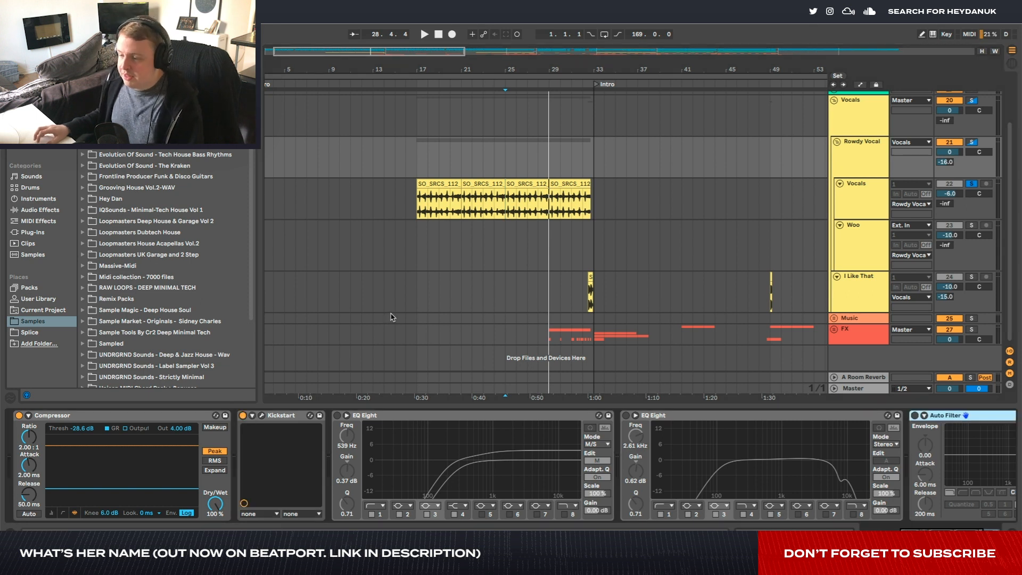
key("space")
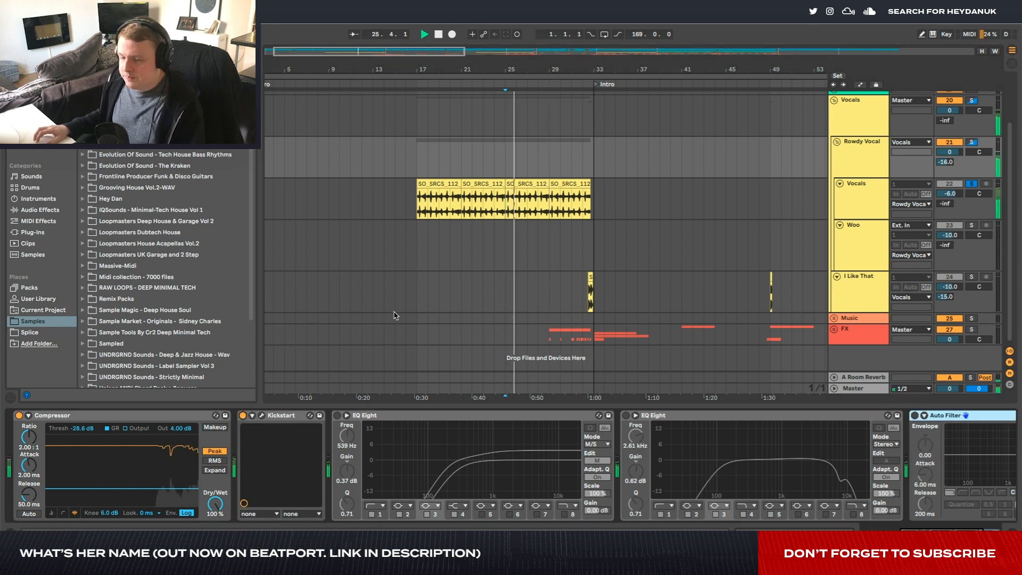
left_click(243, 415)
left_click(244, 415)
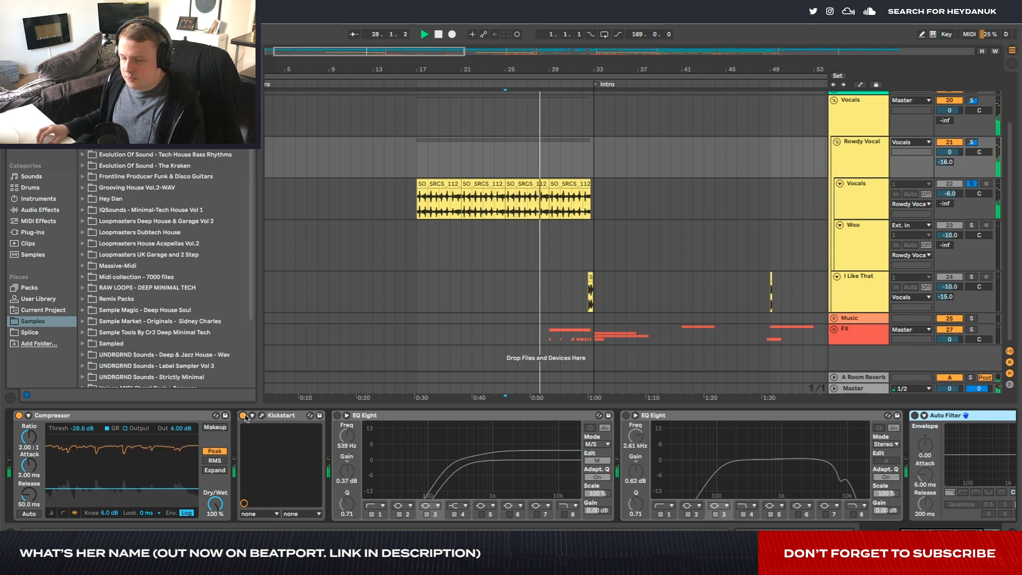
Enable both EQ Eights, comparing the second one off and on while playing
left_click(337, 415)
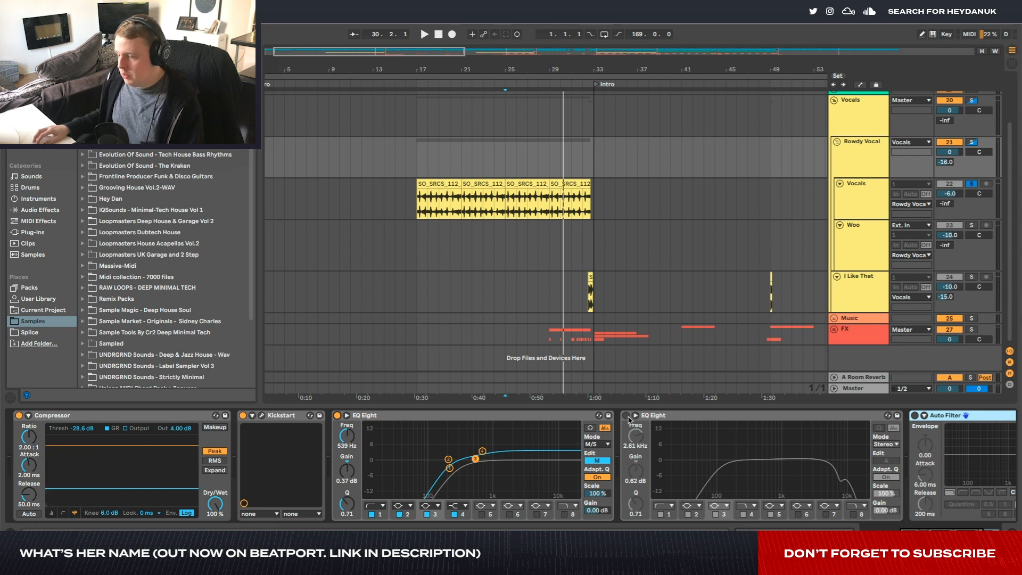
left_click(626, 415)
key("space")
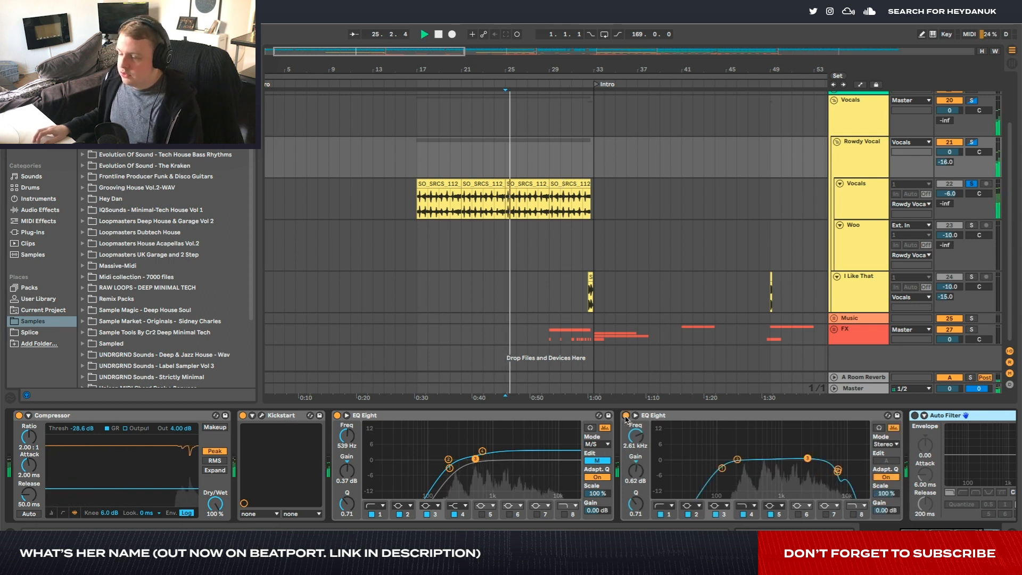
left_click(626, 415)
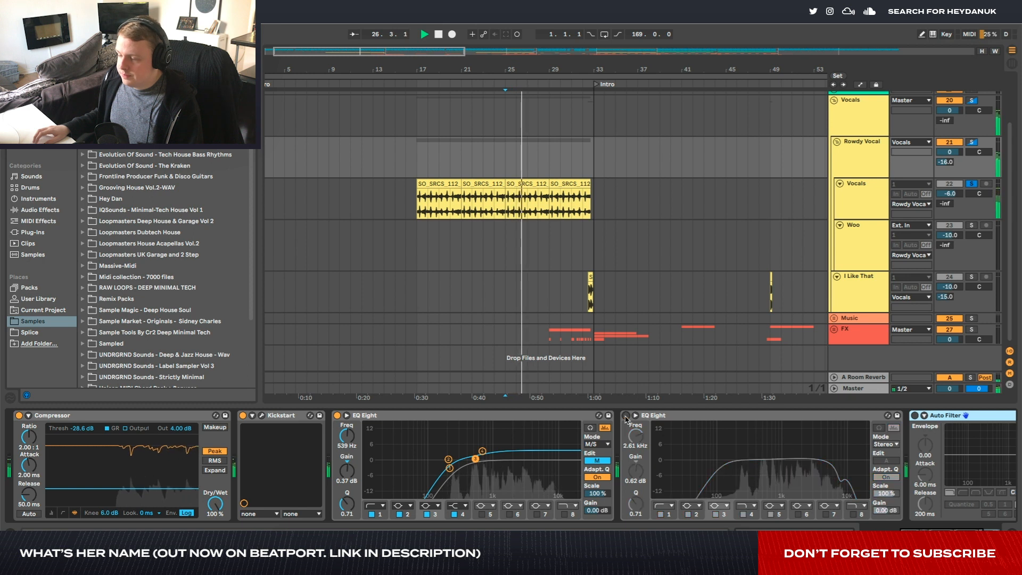
left_click(626, 416)
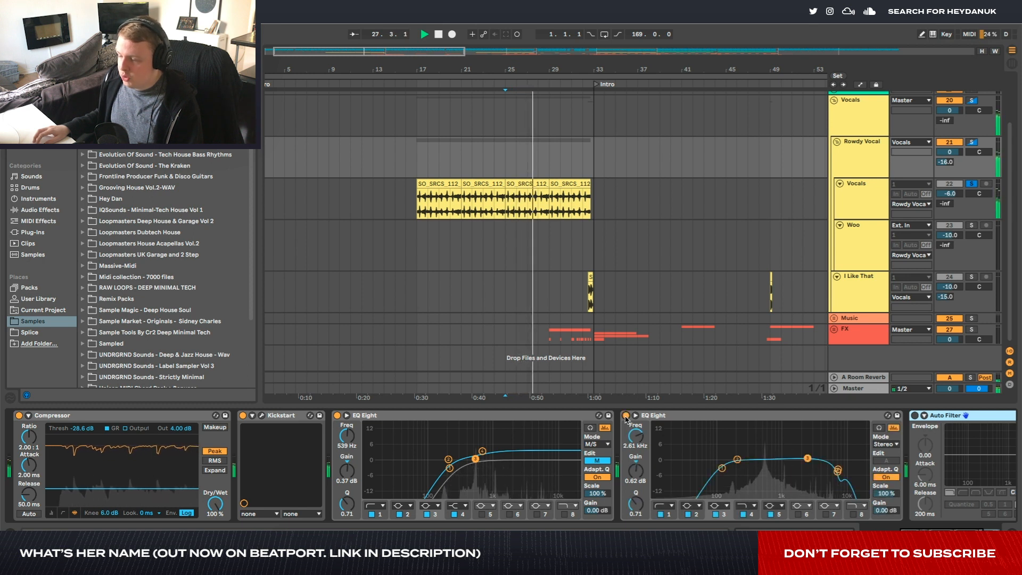
key("space")
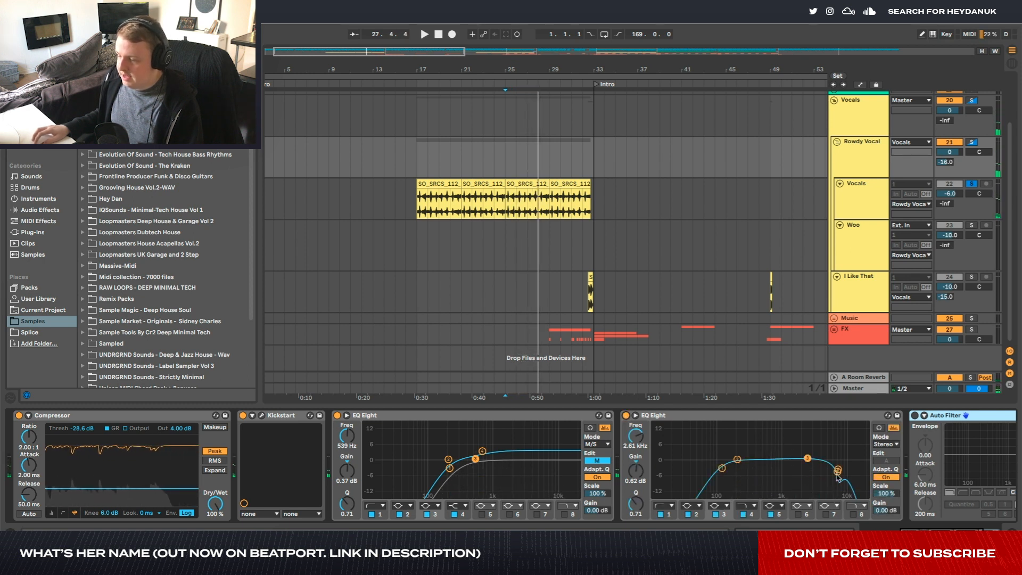
Place the insert marker at bar 29
scroll(833, 480, "right", 4)
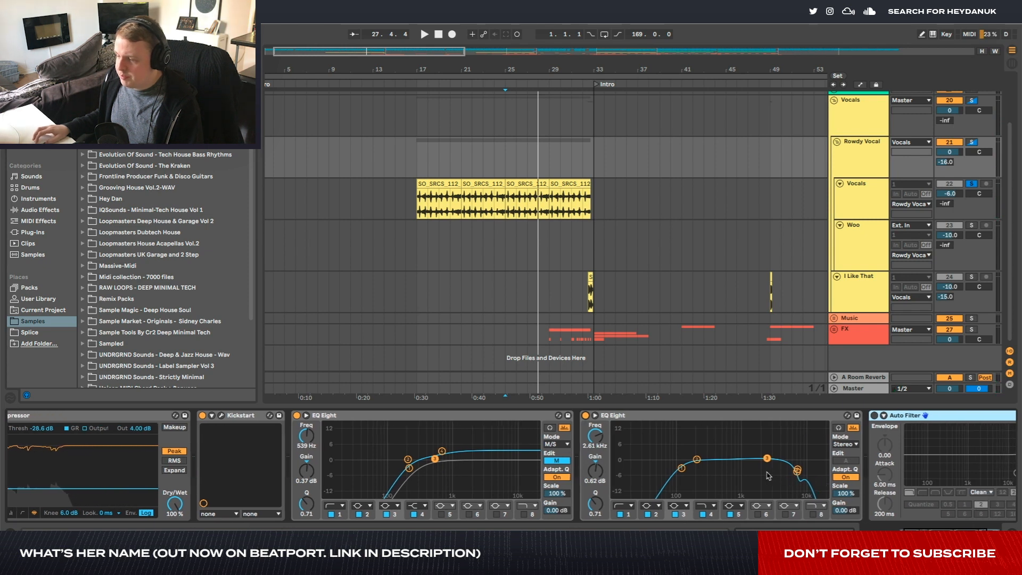
left_click_drag(594, 357, 560, 354)
left_click(548, 209)
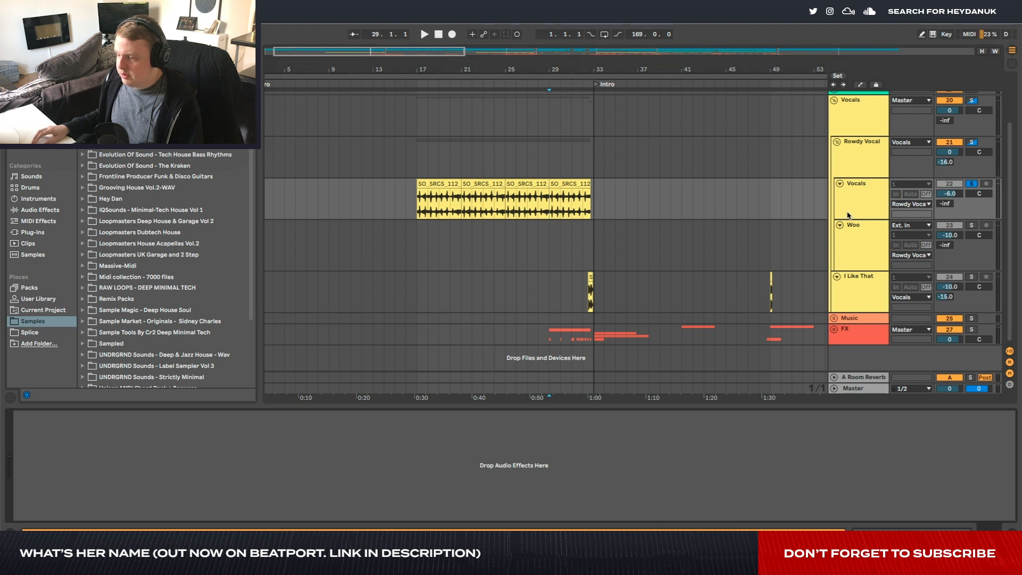
Enable the Rowdy Vocal Auto Filter and display its Frequency automation lane, playing from bar 17
left_click(860, 149)
left_click(780, 416)
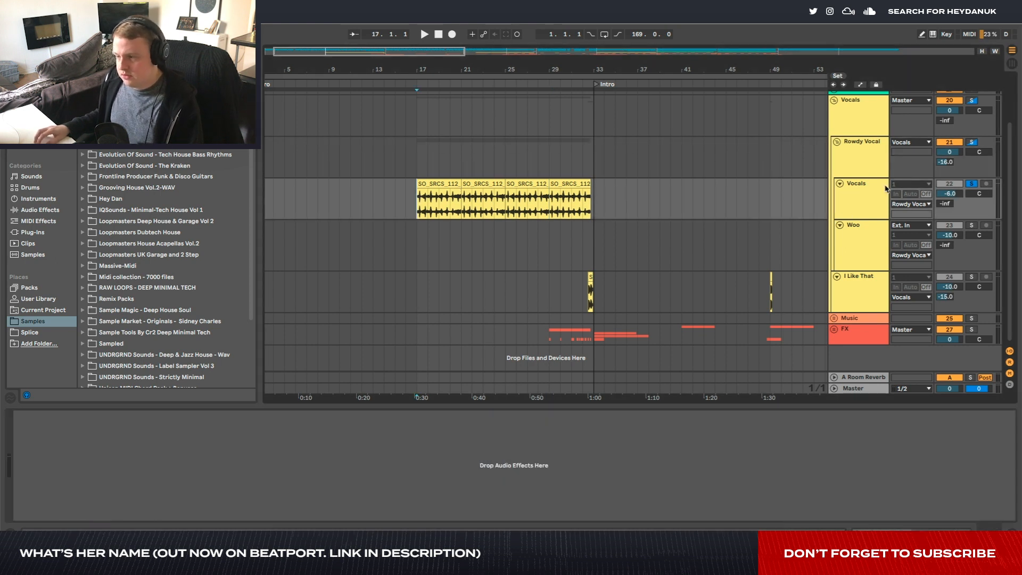
left_click(871, 174)
key("a")
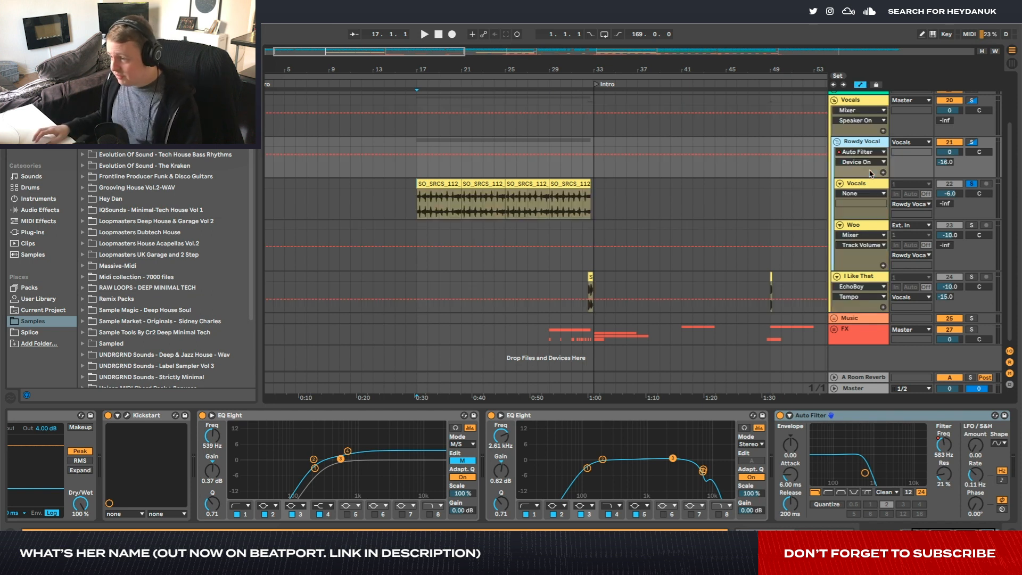
left_click(856, 162)
left_click(868, 210)
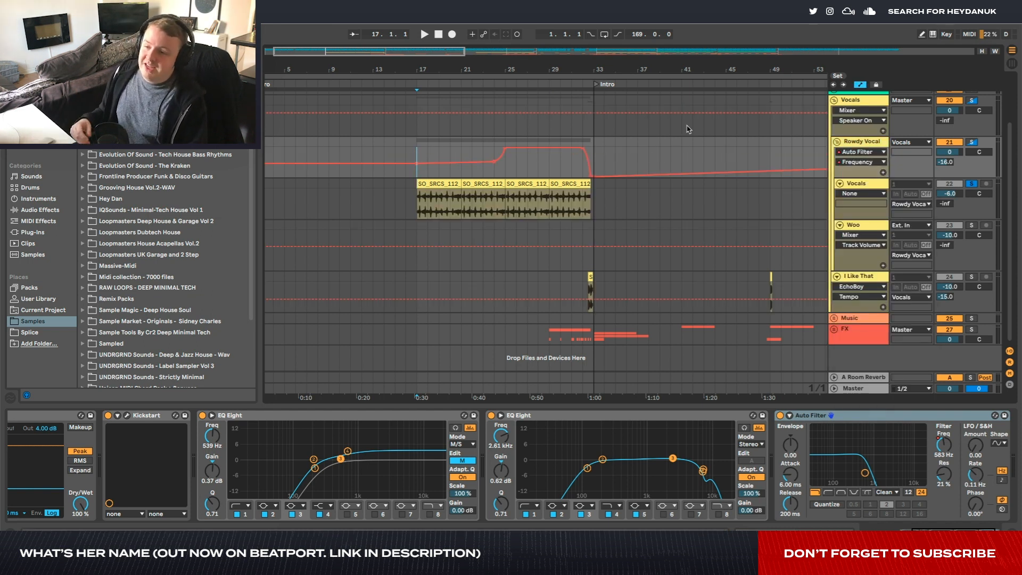
key("space")
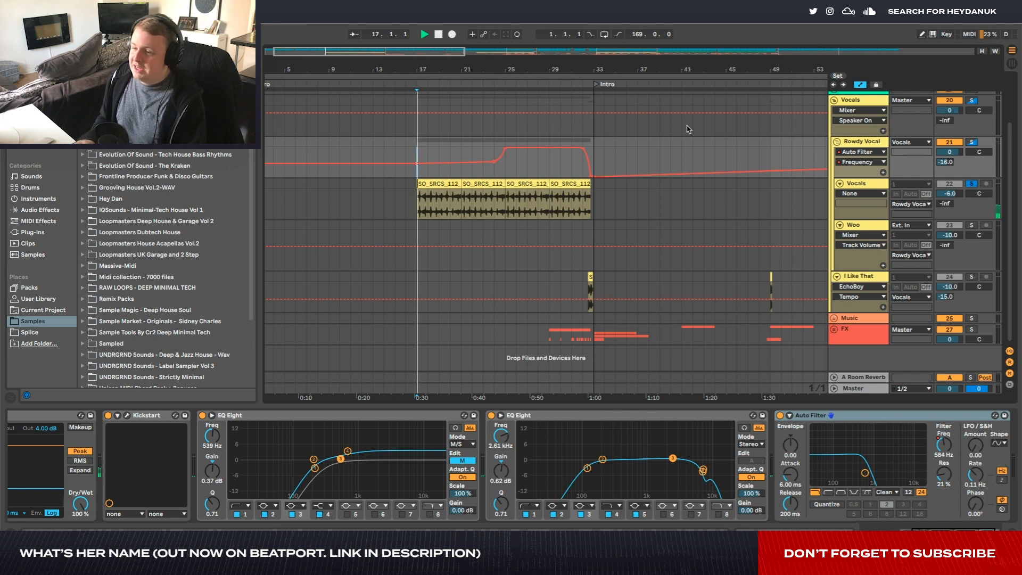
left_click(495, 154)
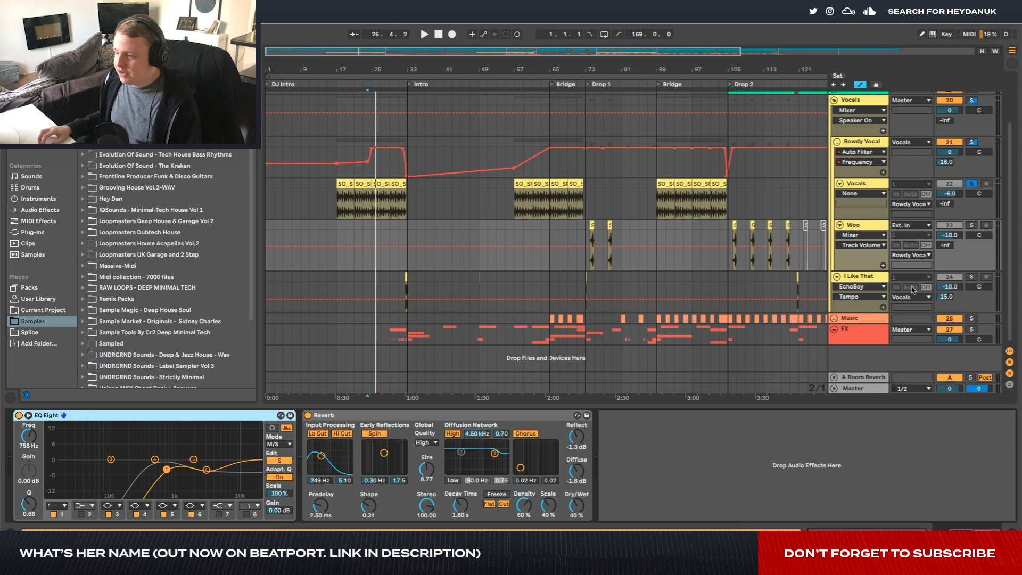
Select I Like That, exit Automation Mode and set the insert marker at its clip
left_click(879, 277)
scroll(397, 307, "up", 5)
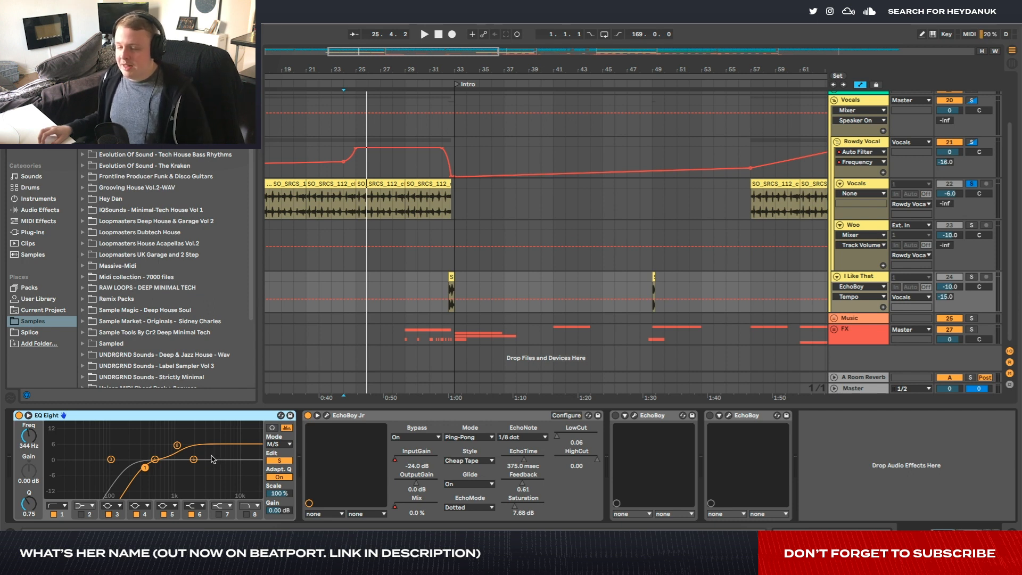
key("a")
scroll(448, 292, "up", 5)
left_click(448, 294)
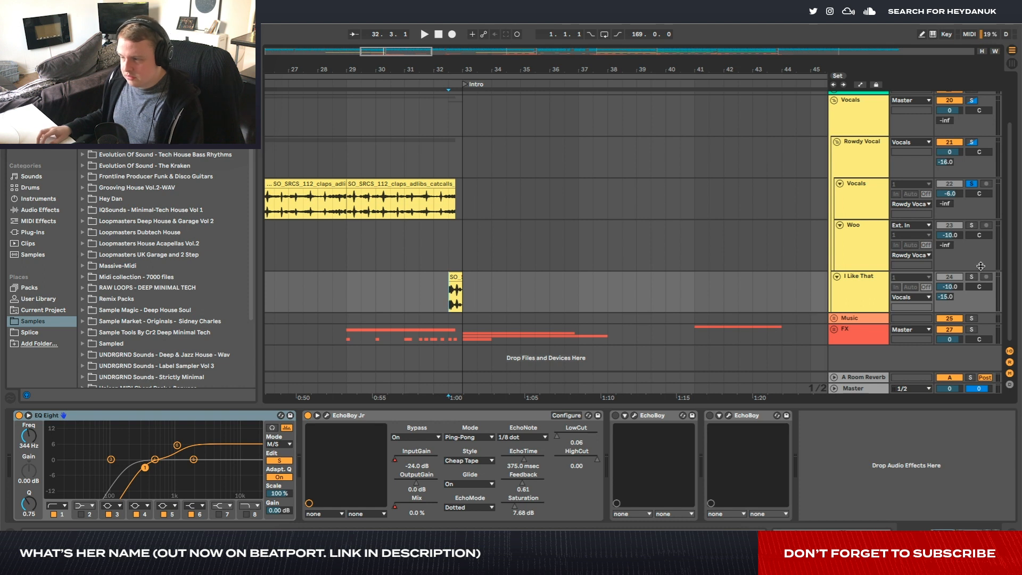
Solo I Like That, bypass EchoBoy Jr and audition the other two EchoBoys on and off
left_click(973, 276)
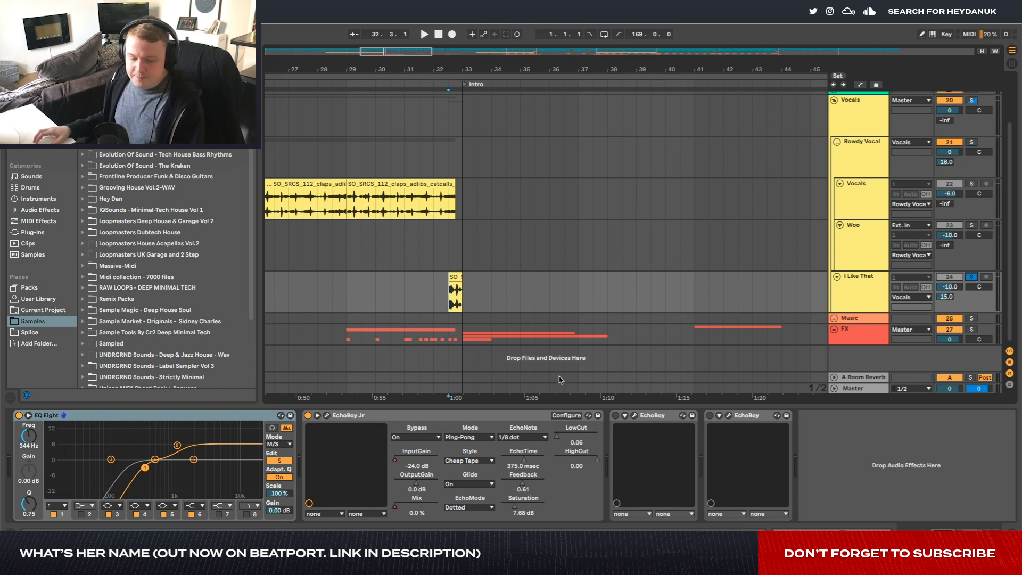
key("space")
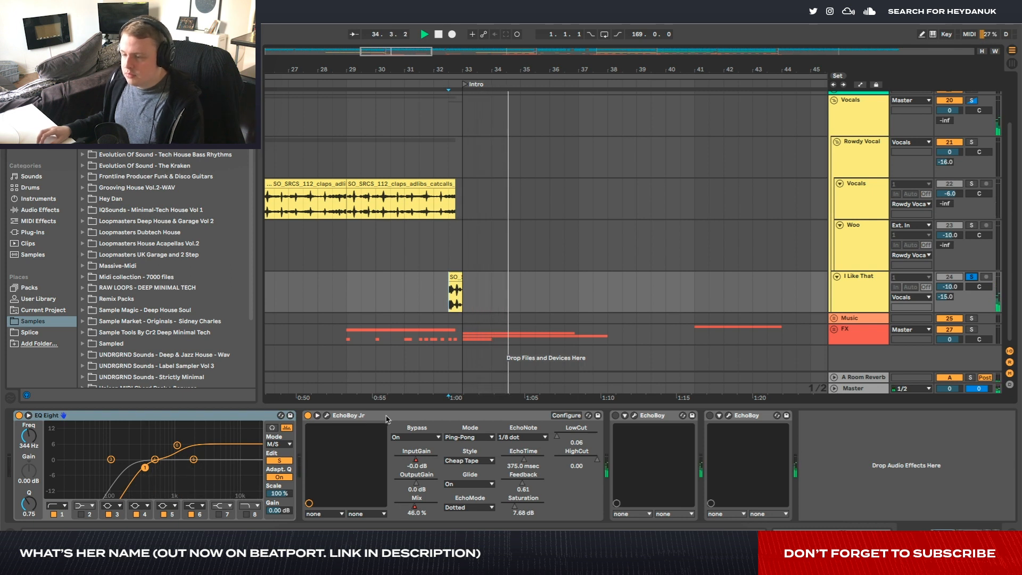
left_click(308, 415)
left_click(616, 415)
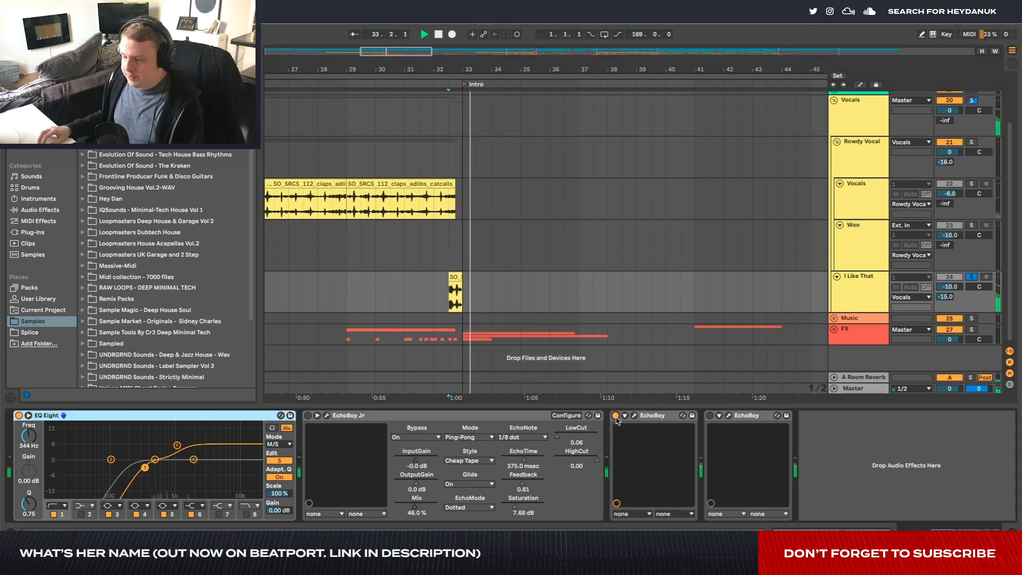
left_click(616, 416)
key("space")
key("space")
left_click(710, 415)
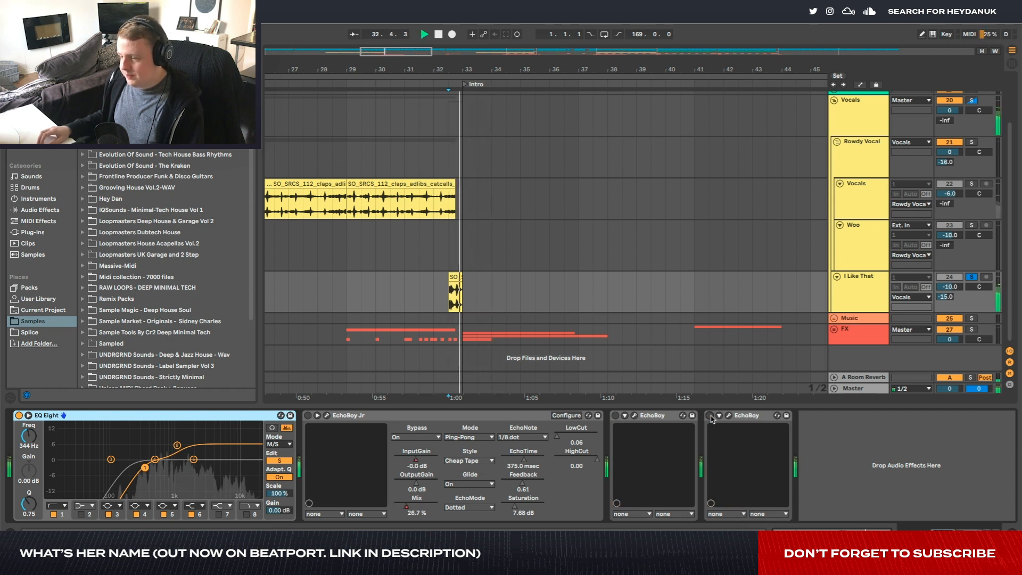
left_click(710, 415)
key("space")
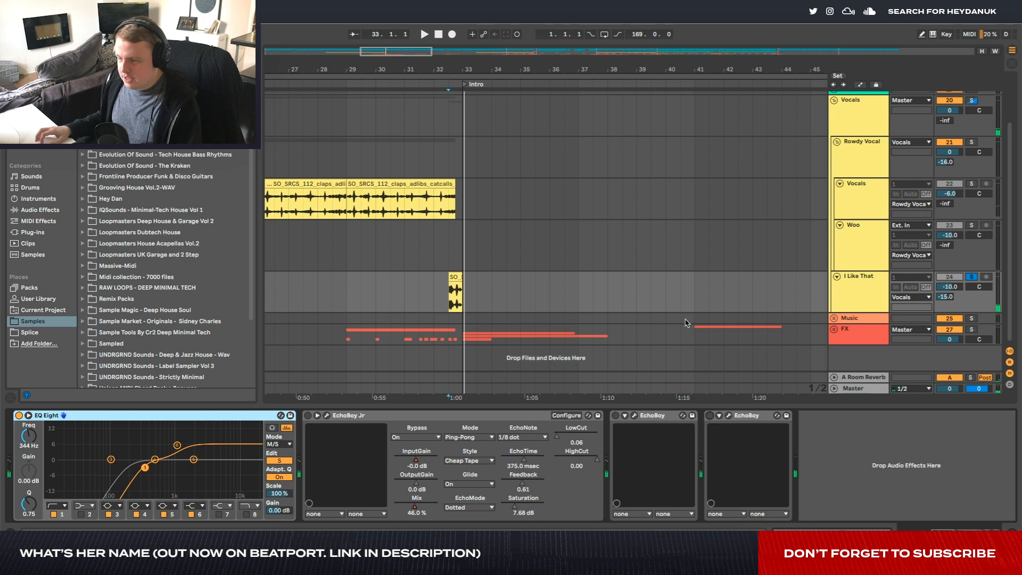
Turn EchoBoy Jr back on, play from bar 33, and unsolo I Like That
scroll(686, 322, "down", 3)
mouse_move(691, 289)
left_mouse_down()
mouse_move(595, 287)
mouse_move(705, 296)
mouse_move(693, 297)
left_mouse_up()
left_click(580, 300)
left_click(308, 415)
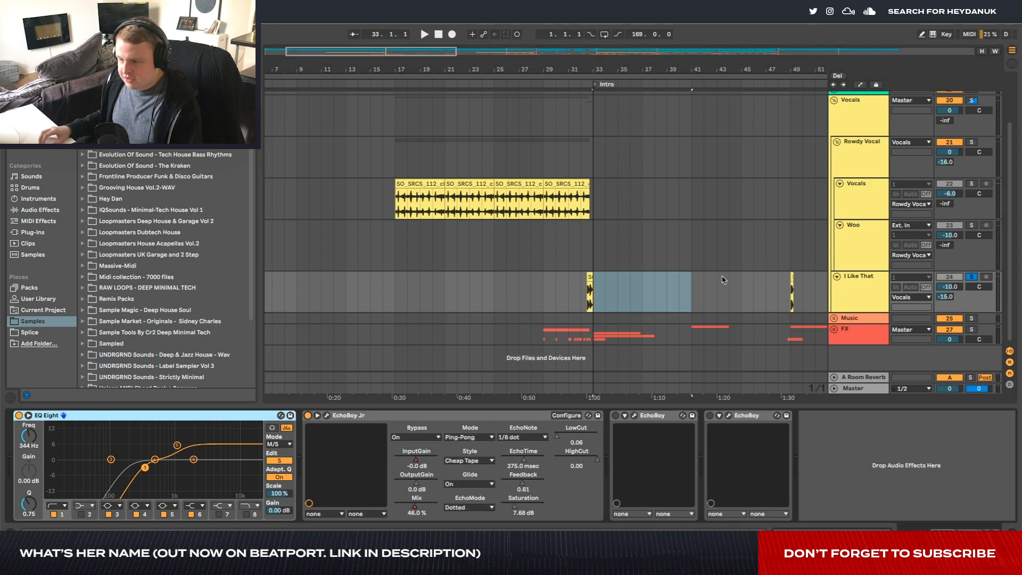
left_click(582, 299)
key("space")
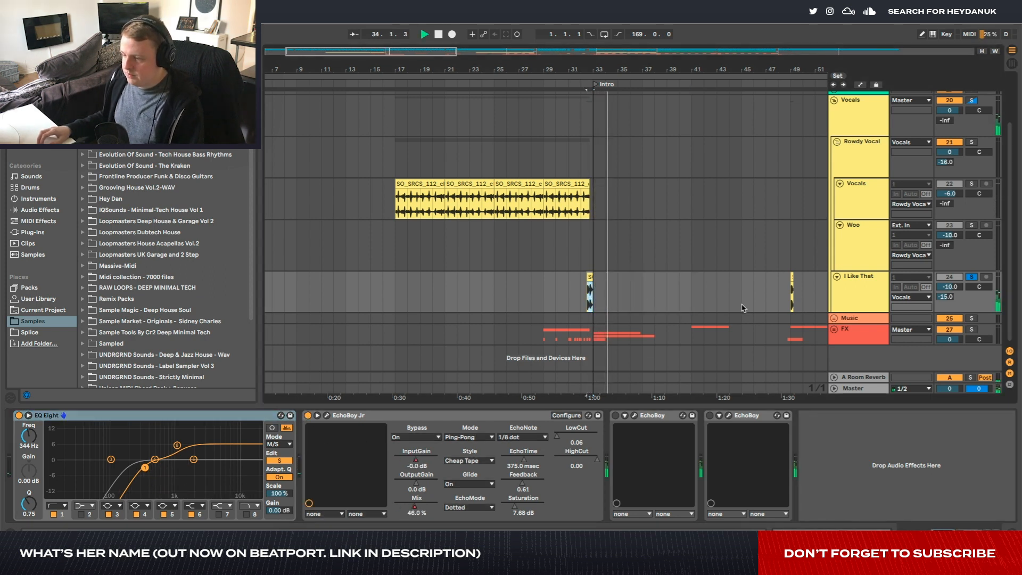
key("space")
left_click(972, 279)
key("space")
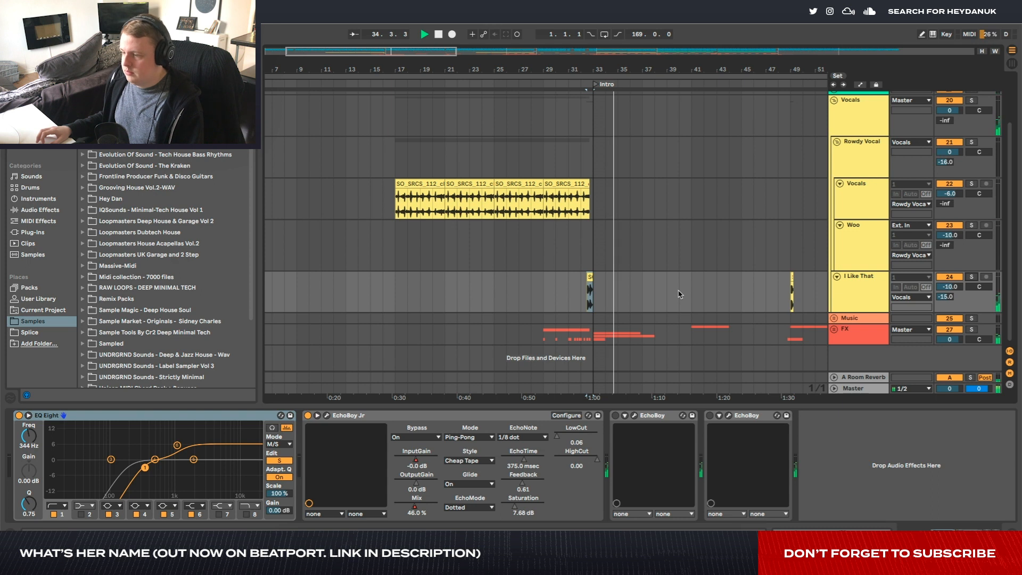
Stop playback and fold the Vocals group
scroll(678, 293, "right", 10)
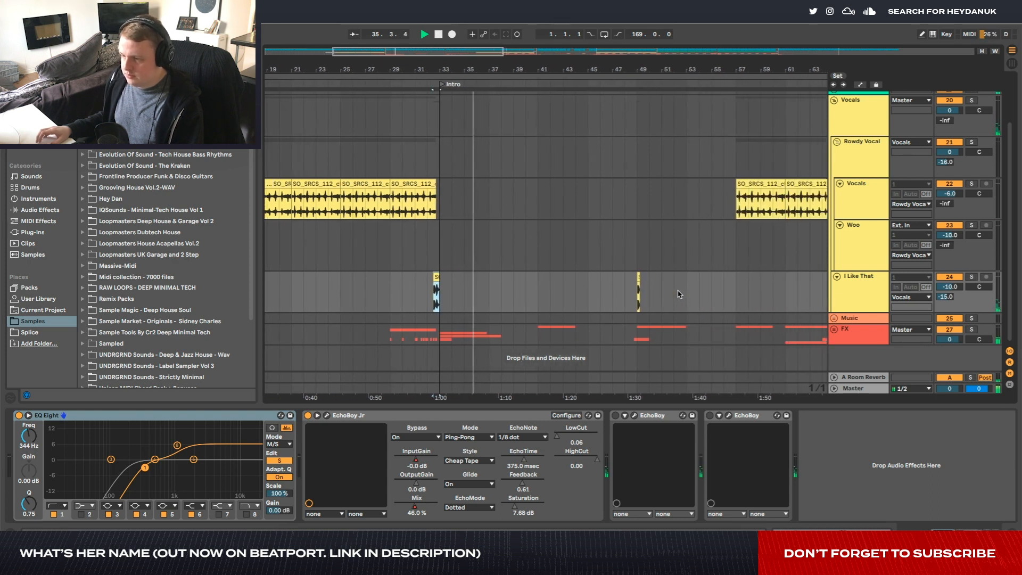
scroll(678, 293, "right", 4)
key("space")
left_click(833, 100)
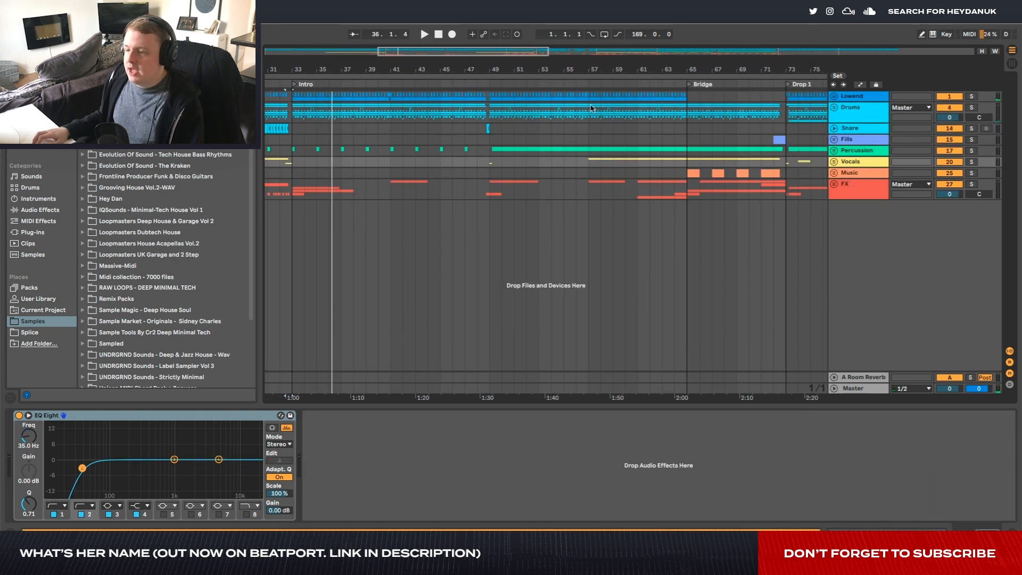
Unfold the Music group and solo the Sax track
scroll(590, 108, "down", 5)
left_click(833, 173)
scroll(708, 219, "up", 6)
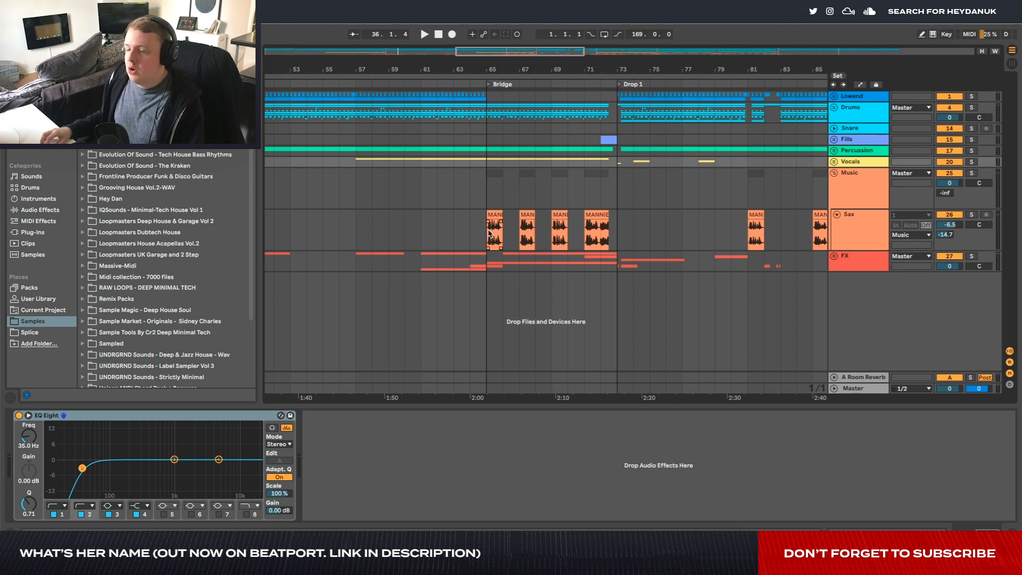
left_click(490, 233)
left_click(972, 215)
scroll(490, 226, "up", 6)
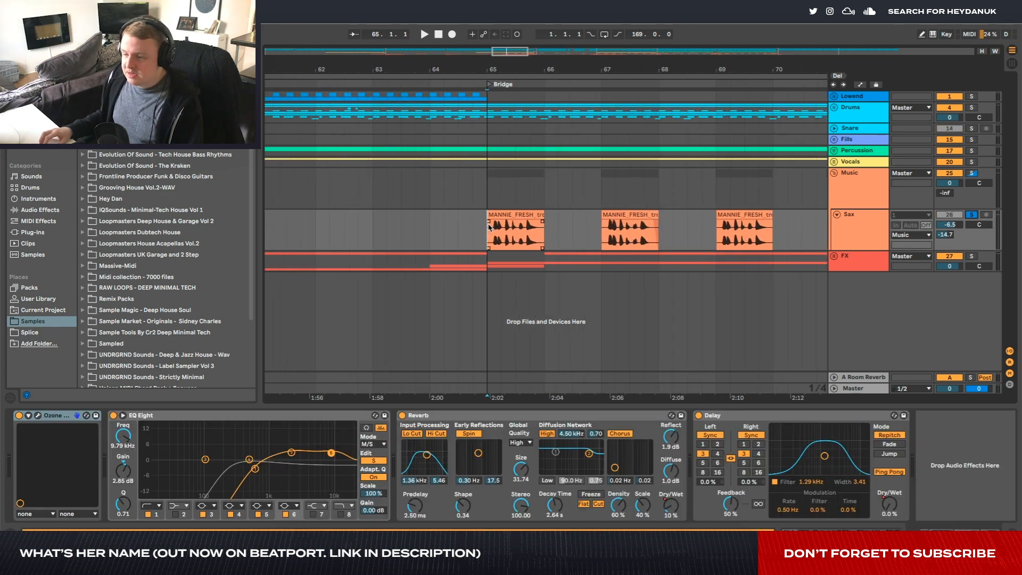
Stretch the first trombone clip to loop and switch off Ozone on Sax
left_click_drag(589, 217, 724, 215)
scroll(799, 213, "down", 3)
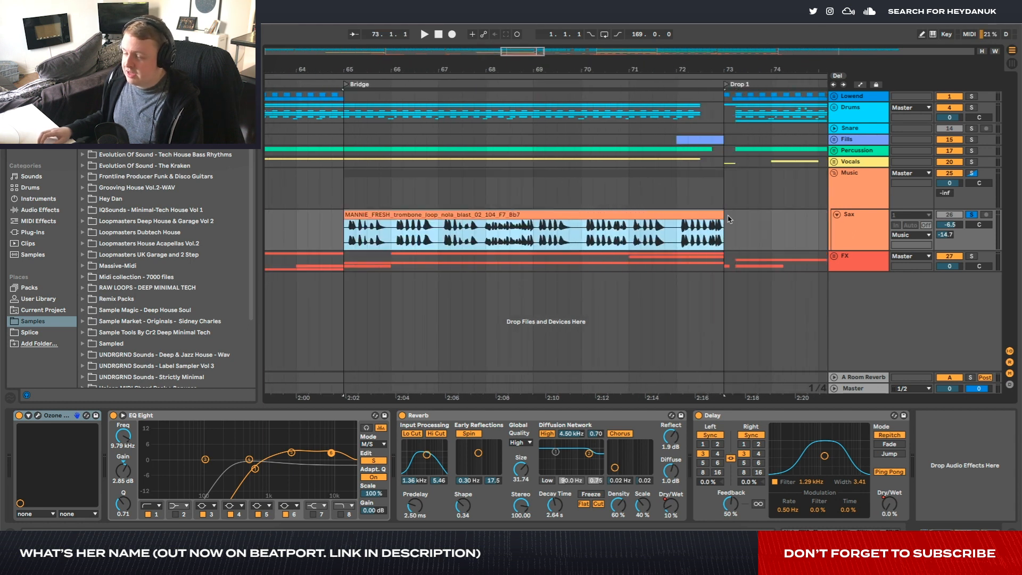
scroll(488, 251, "down", 3)
left_click_drag(434, 234, 524, 236)
left_click(512, 236)
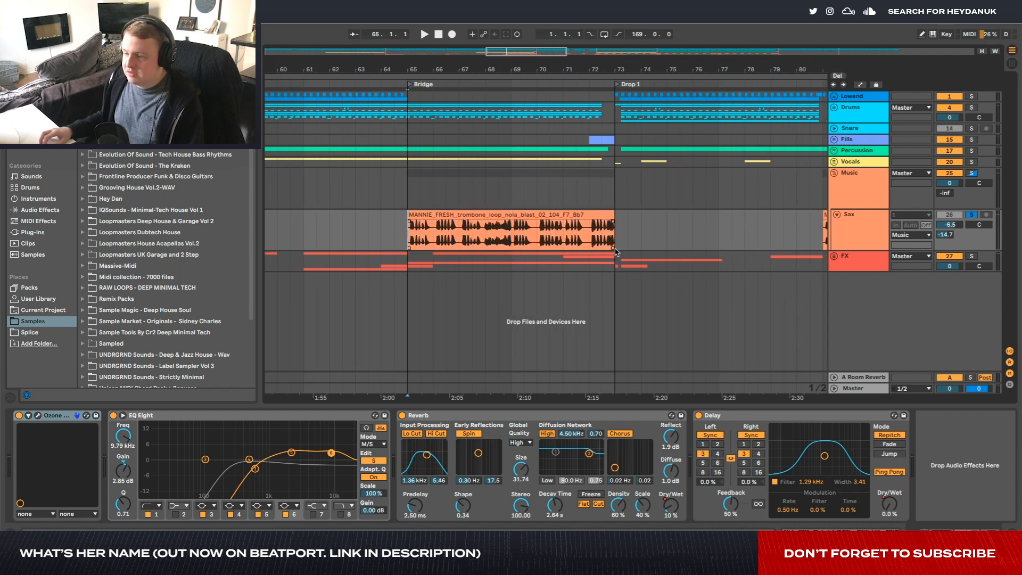
left_click(877, 225)
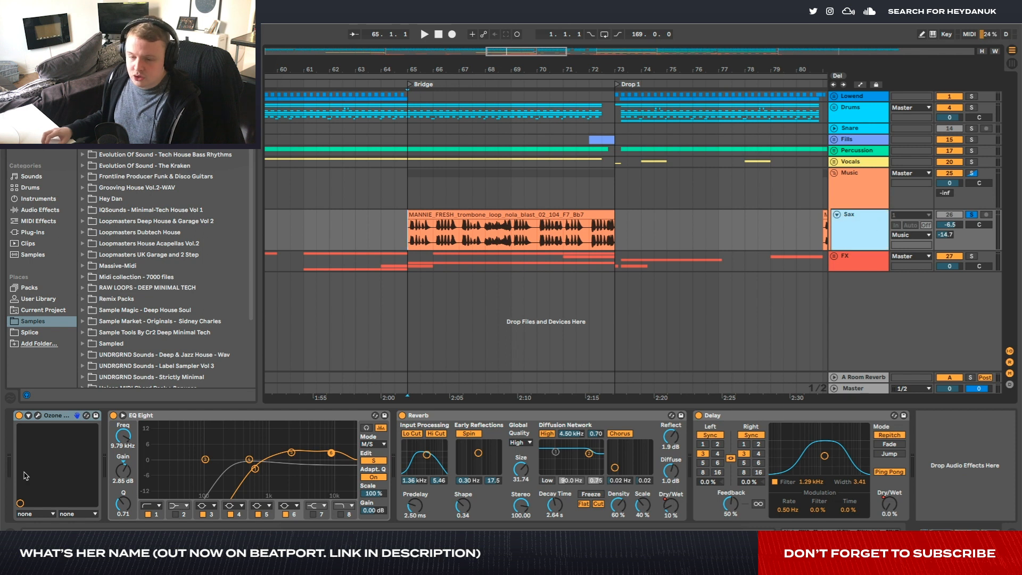
left_click(20, 416)
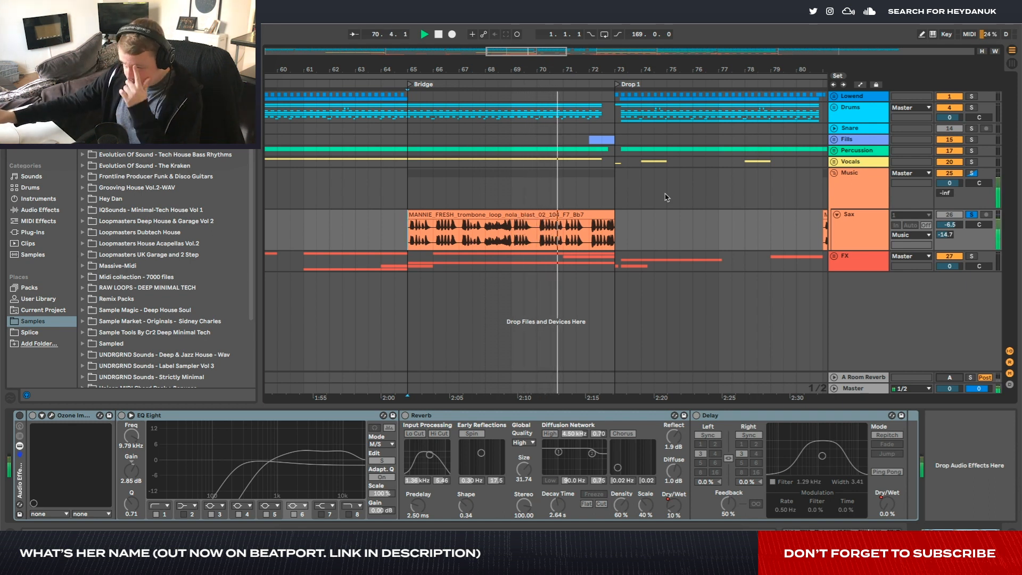
Stop playback and undo twice to restore Ozone and the four trombone chops
scroll(665, 197, "down", 6)
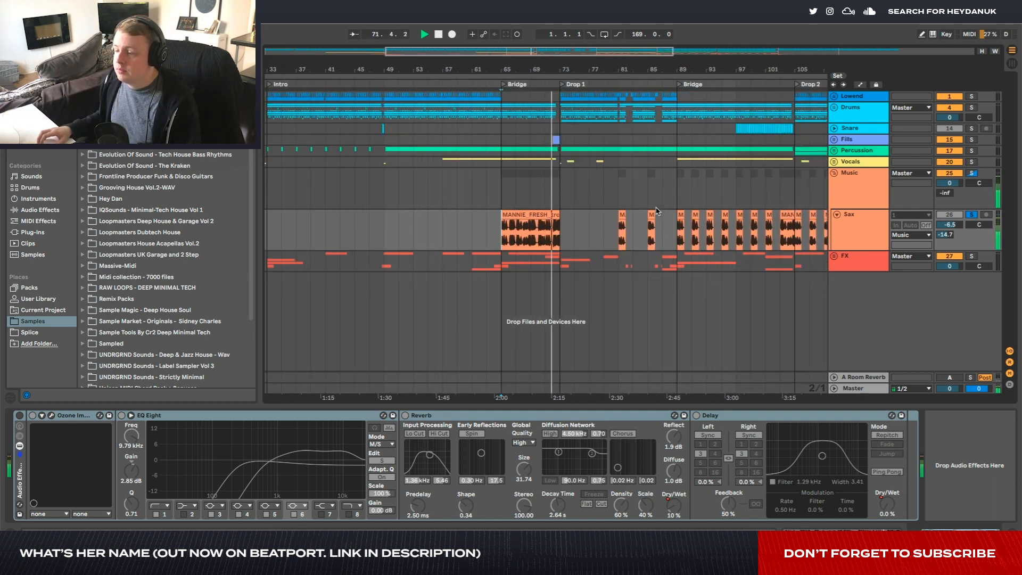
scroll(639, 211, "left", 5)
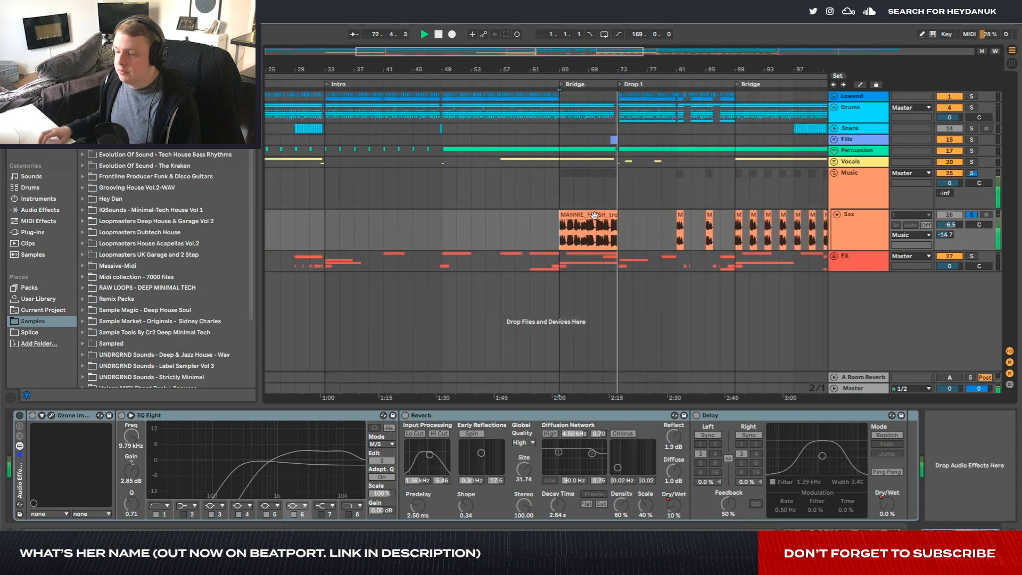
scroll(575, 229, "up", 5)
key("space")
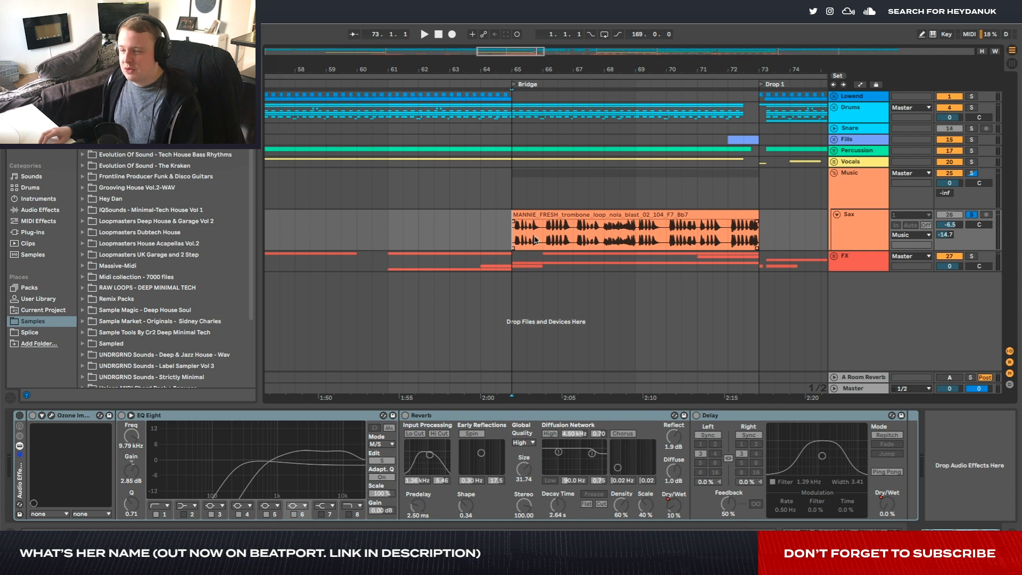
key("ctrl+z")
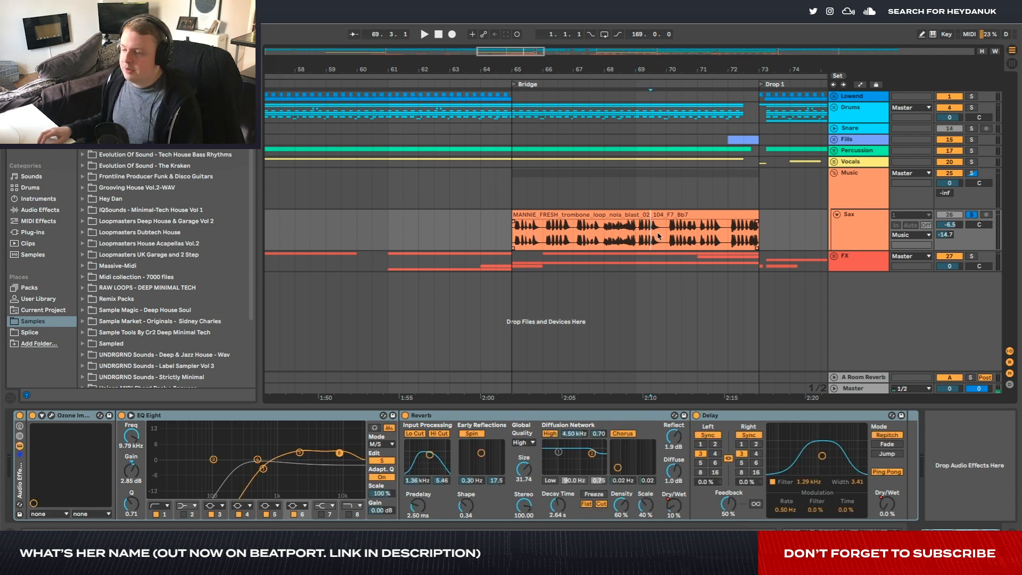
key("ctrl+z")
key("ctrl+z")
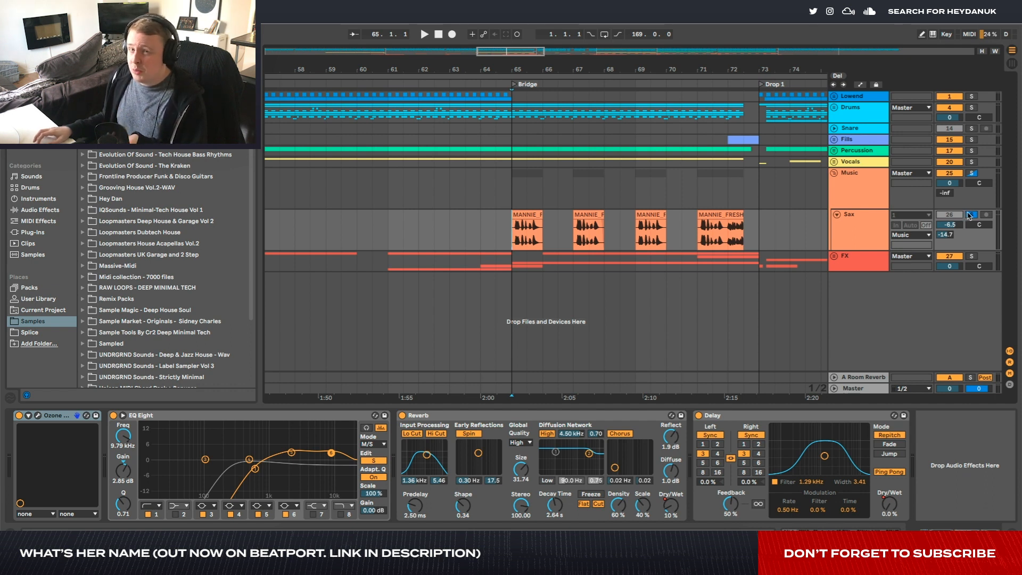
Unsolo Sax and set the start point to bar 65 in the bridge
left_click(970, 215)
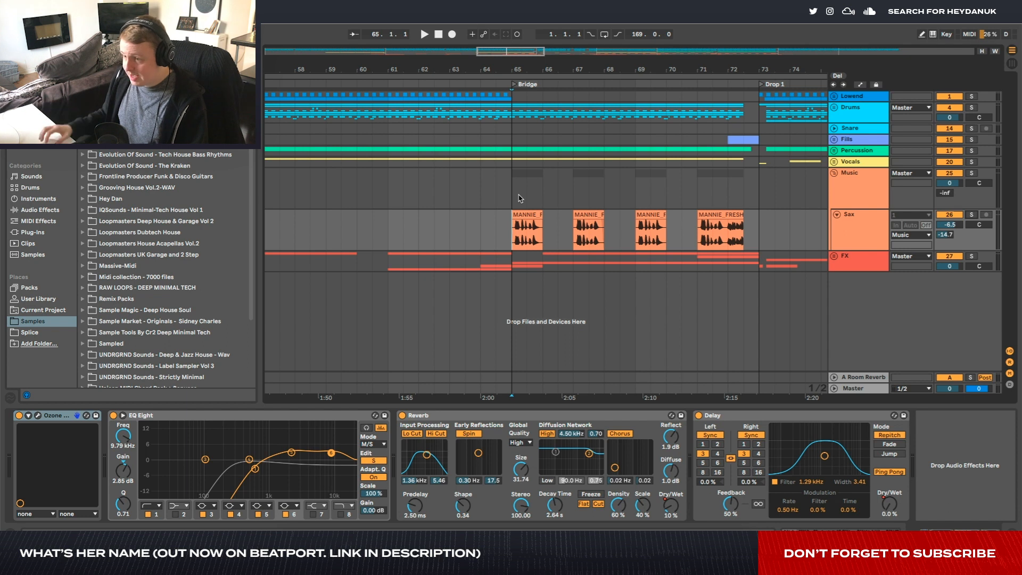
left_click(520, 198)
left_click(512, 189)
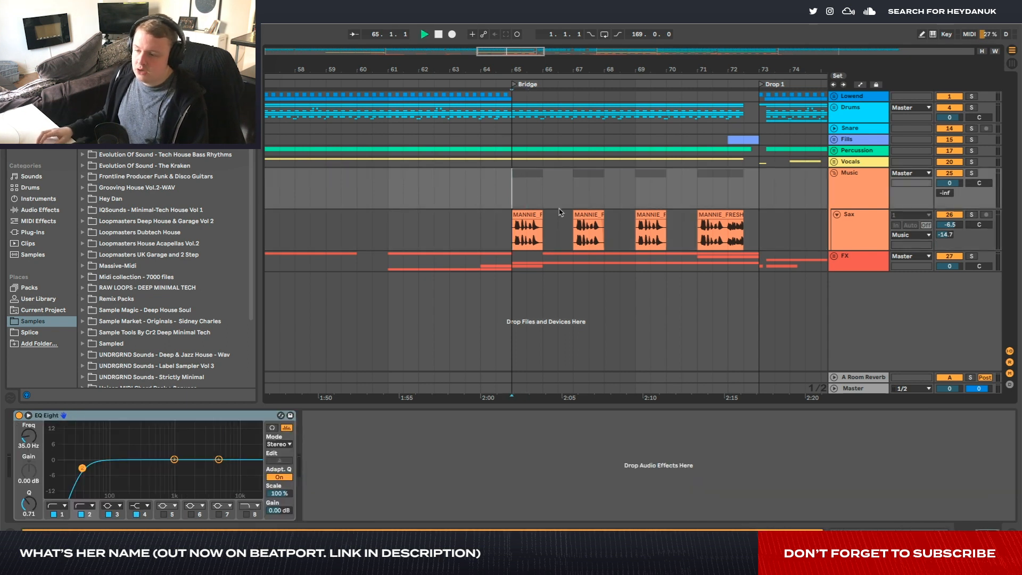
Play the bridge's trombone chops from bar 65, then select the first MANNIE clip
key("space")
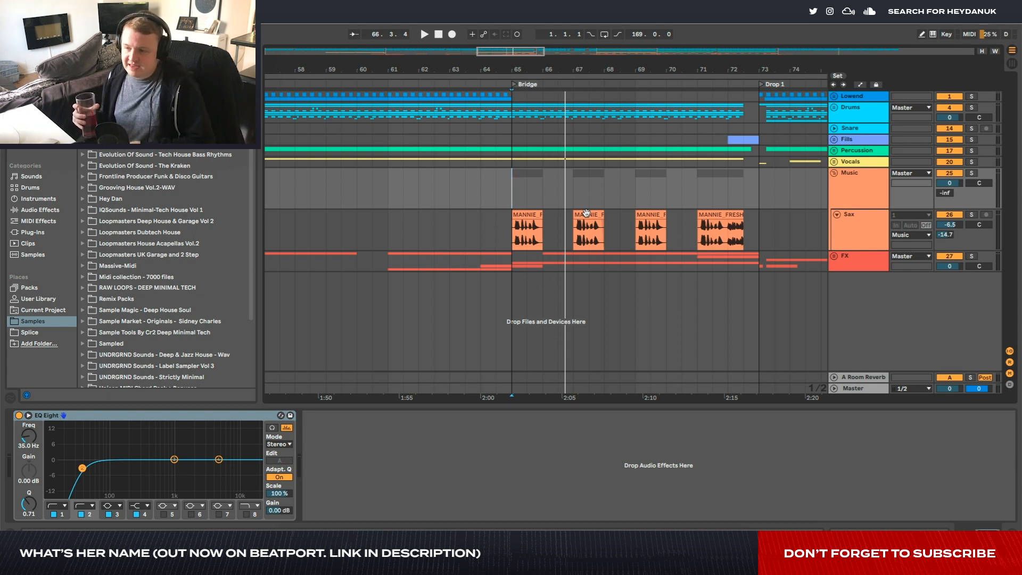
key("space")
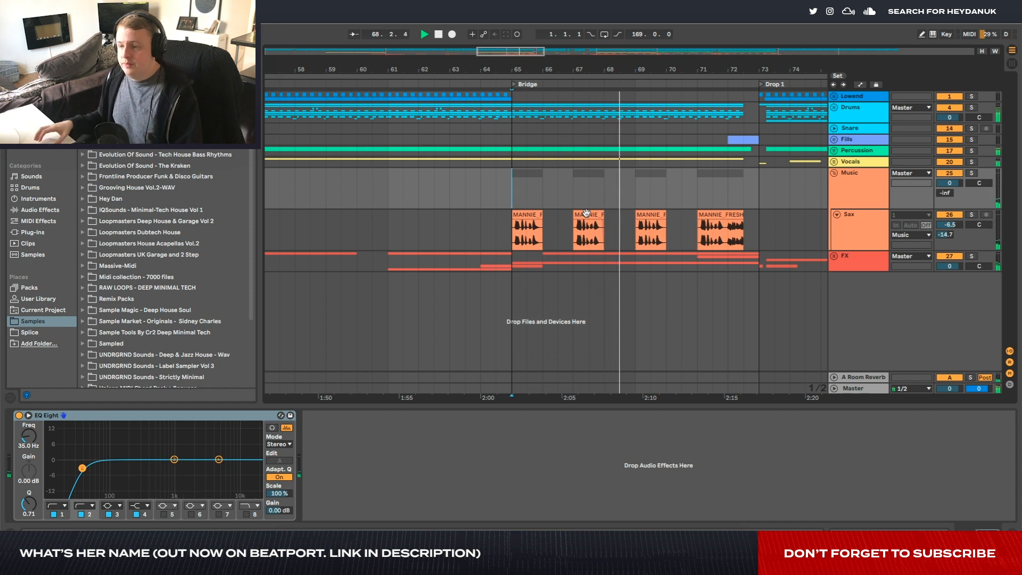
key("space")
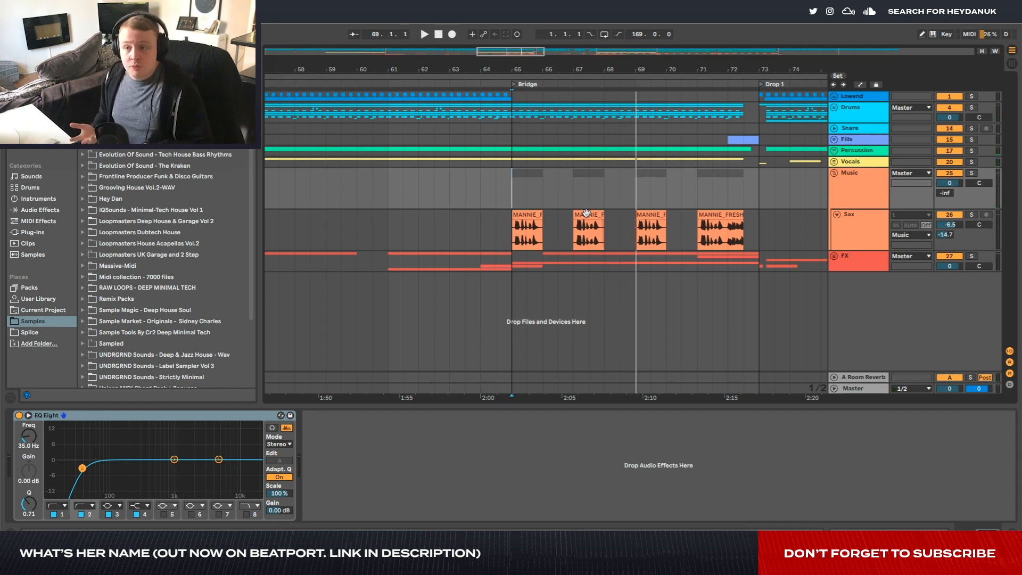
left_click(530, 212)
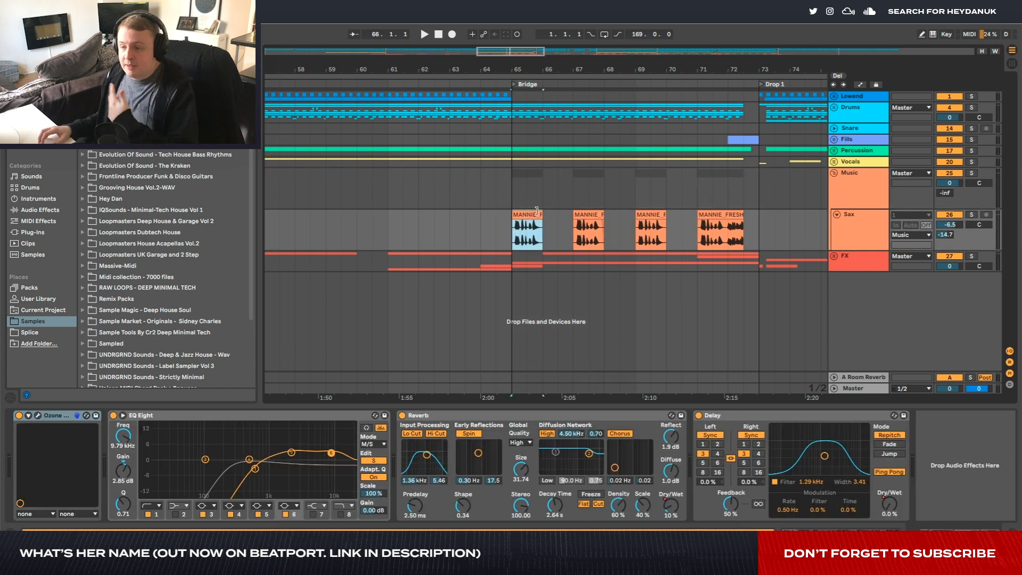
Play the trombone loops from the first chop at bar 65
left_click(575, 213)
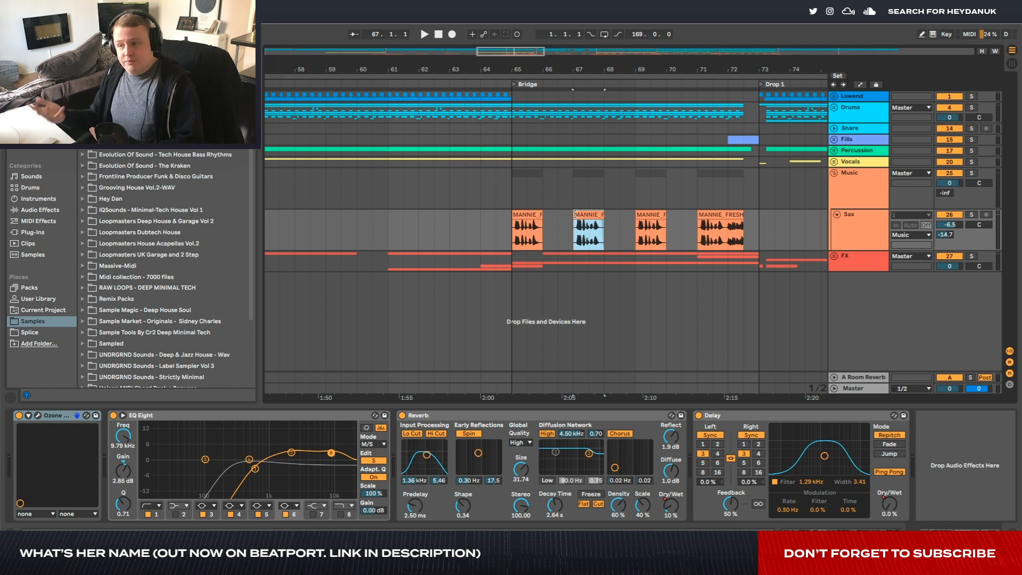
left_click(519, 213)
key("space")
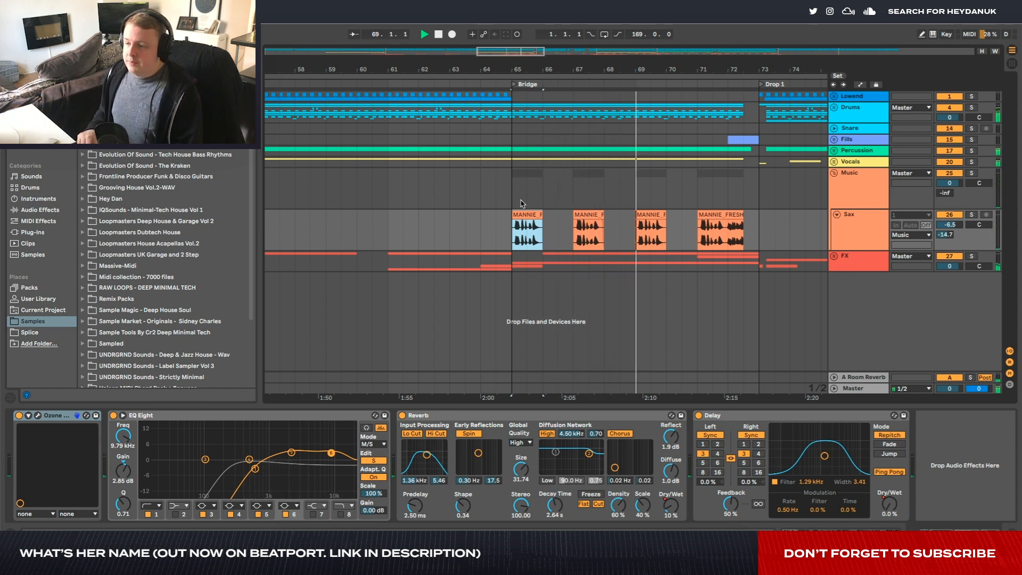
key("space")
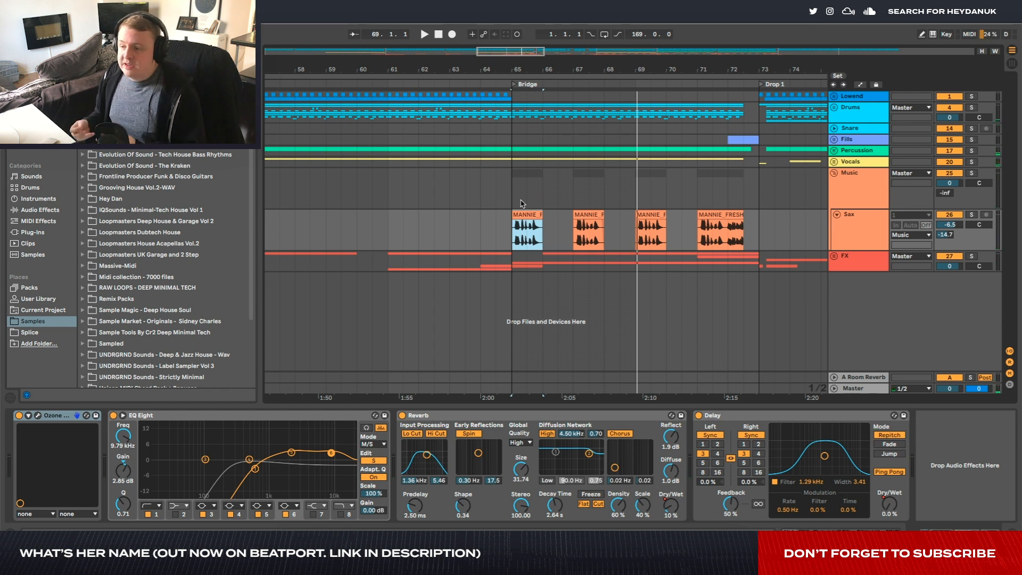
Zoom out, audition the bar 69 chop, and focus the Sax EQ Eight
key("minus")
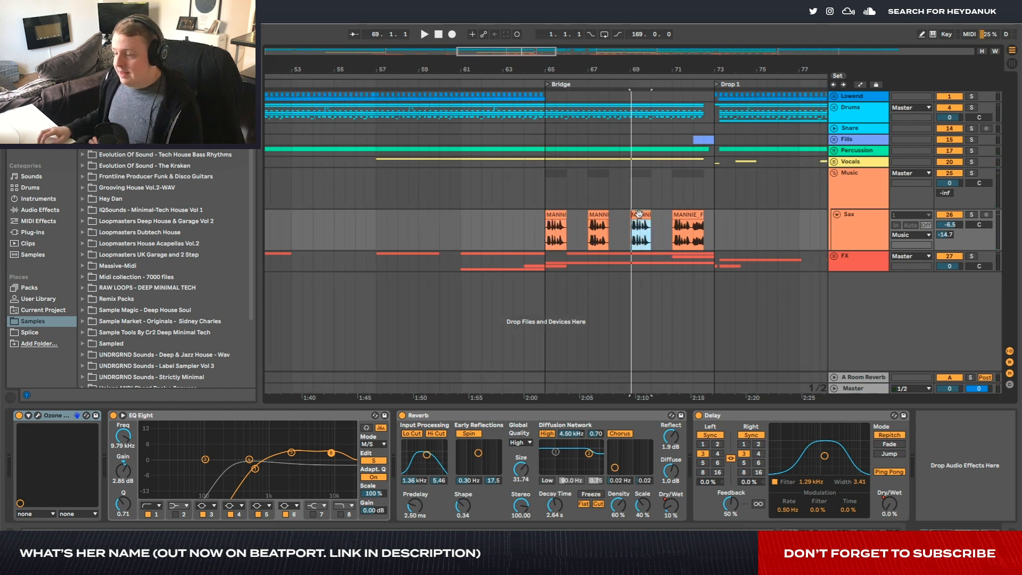
left_click(639, 214)
key("space")
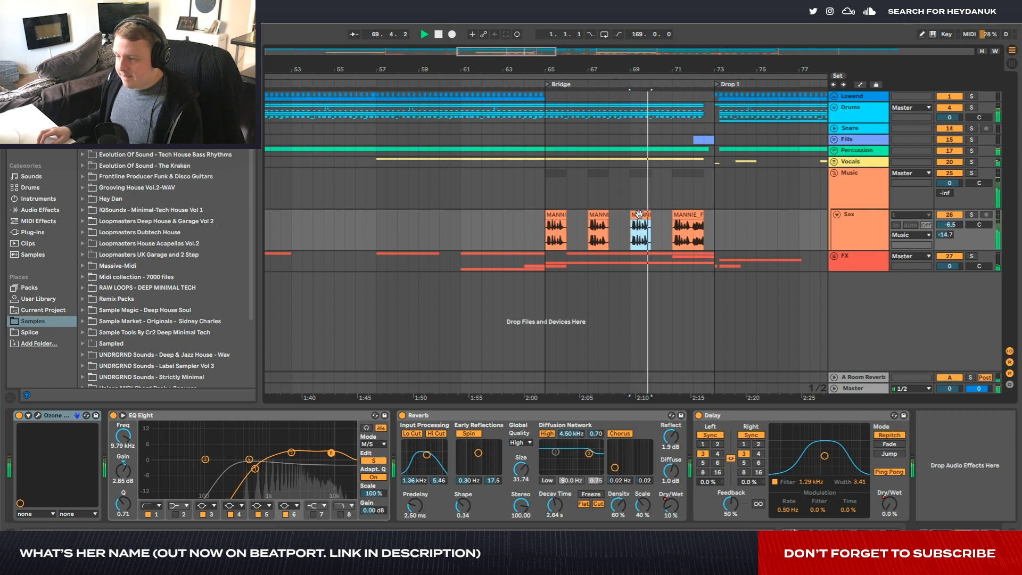
scroll(630, 189, "right", 3)
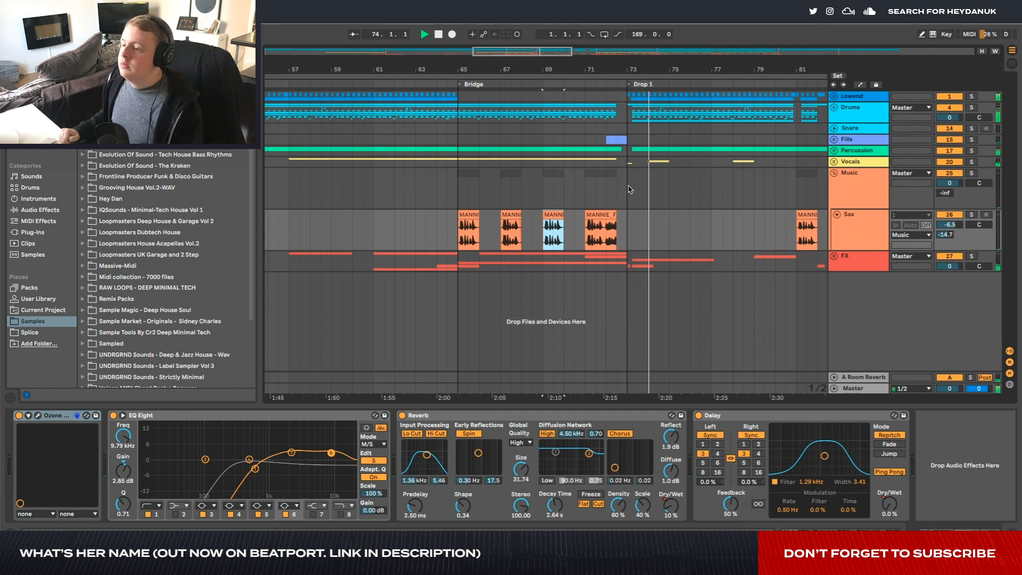
key("space")
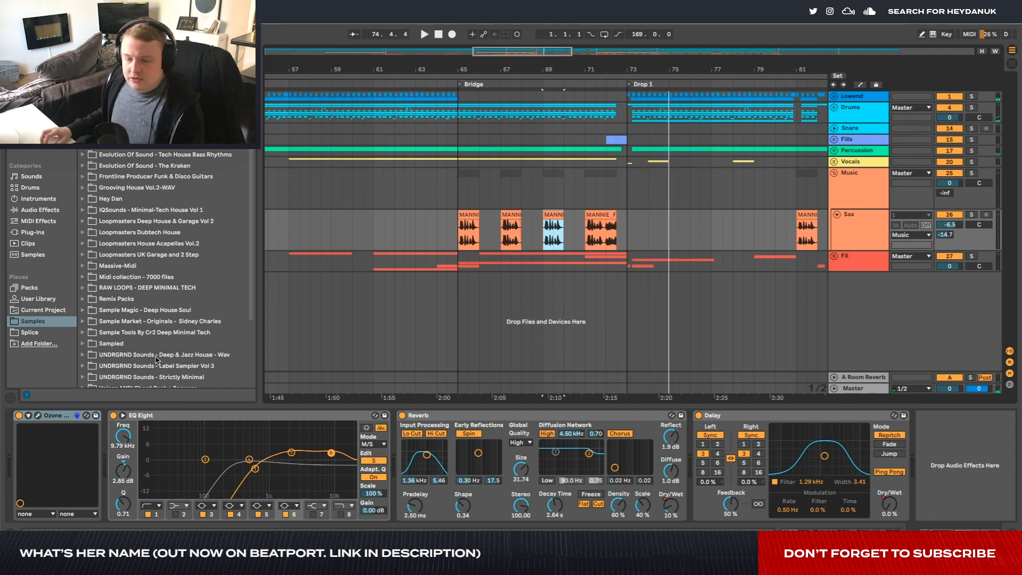
left_click(216, 423)
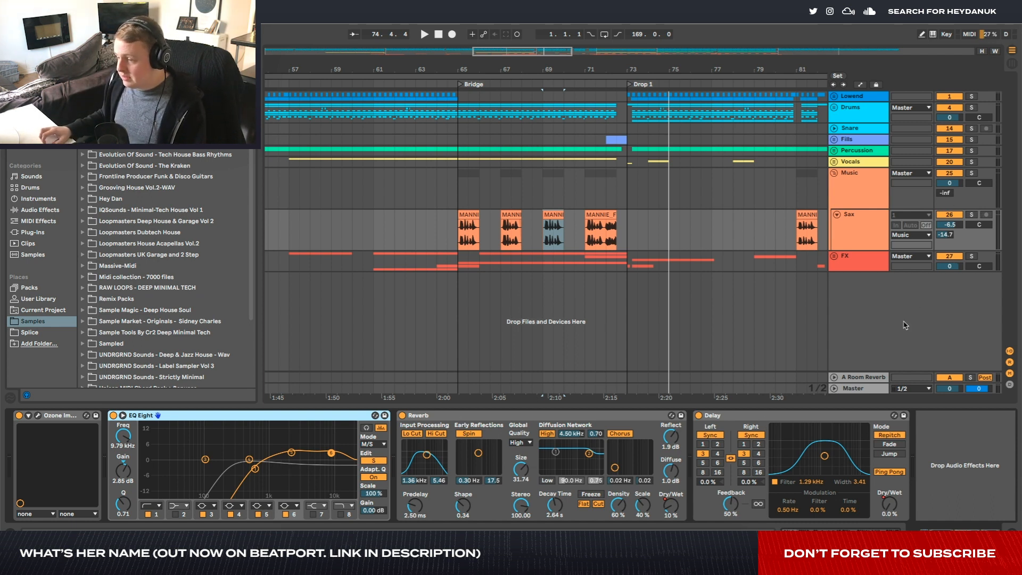
Solo Sax and audition the last trombone chop in the bridge
left_click(972, 215)
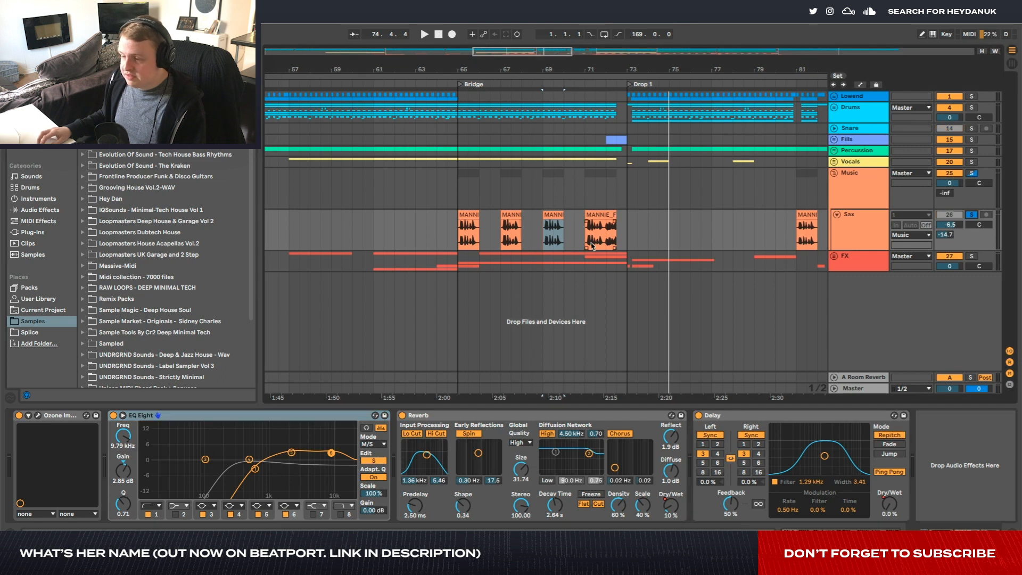
left_click(587, 232)
key("space")
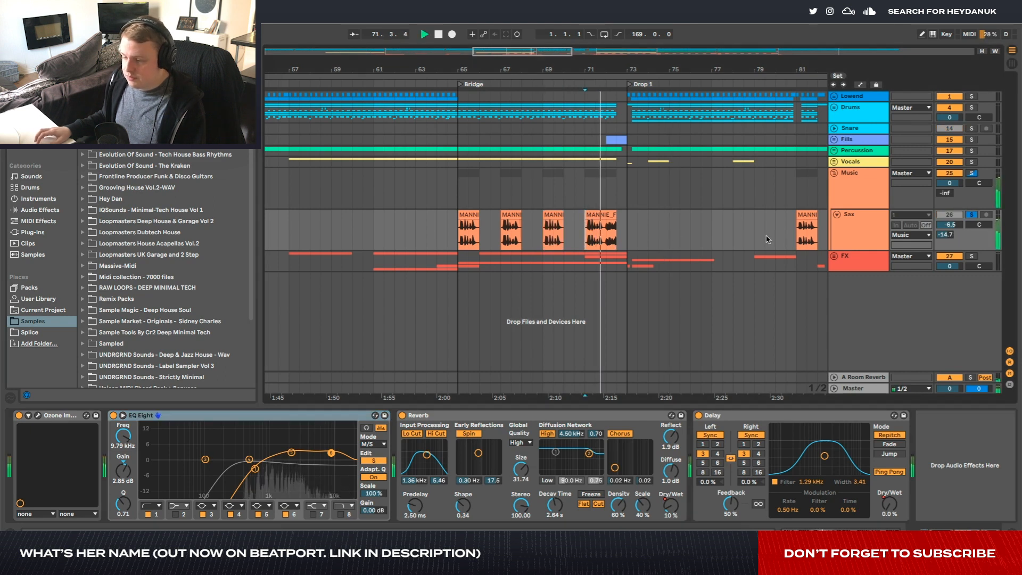
key("space")
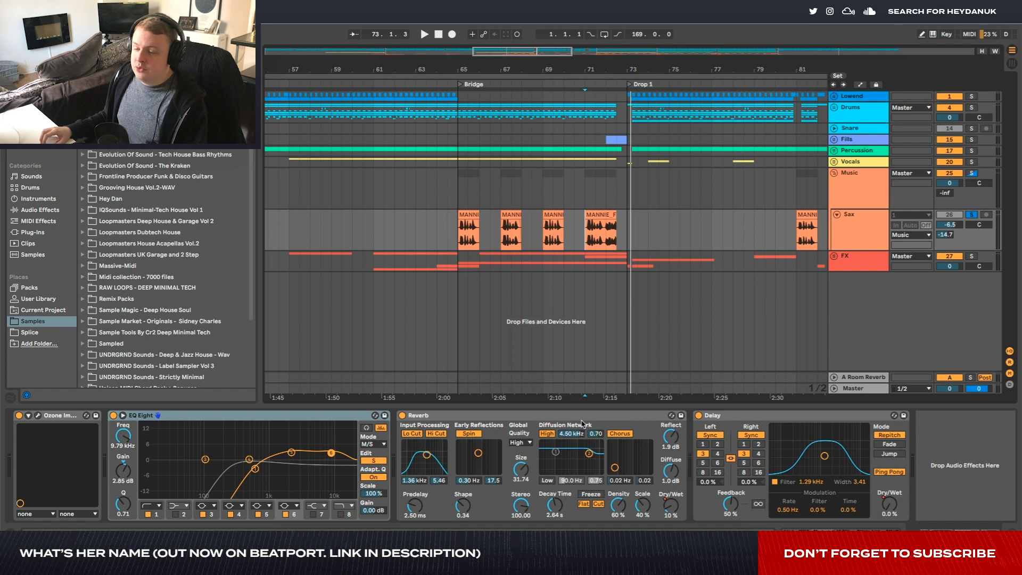
key("plus")
key("plus")
Bypass the Sax delay and reverb and play the dry loop from bar 72
left_click(581, 230)
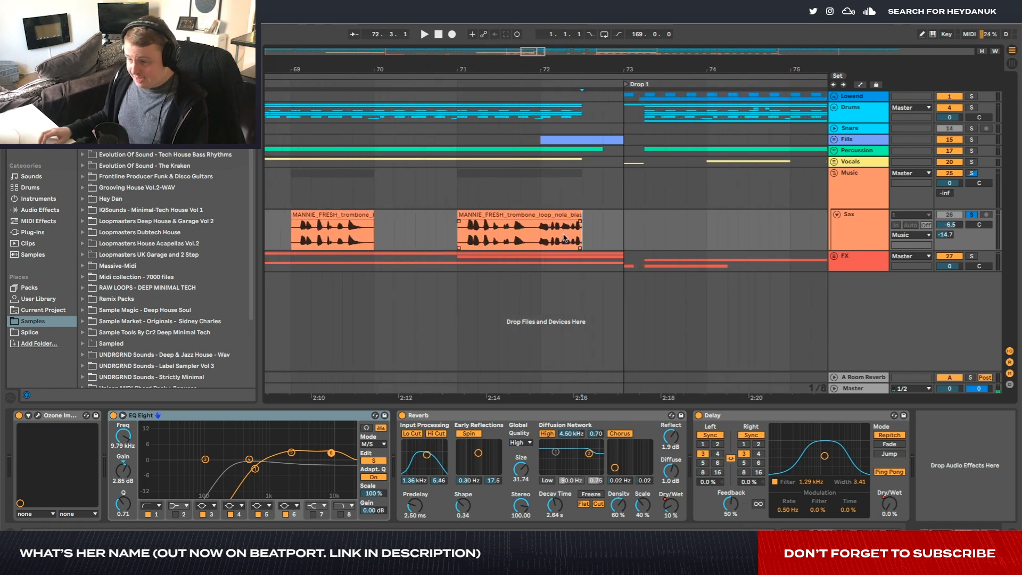
left_click(699, 415)
left_click(402, 415)
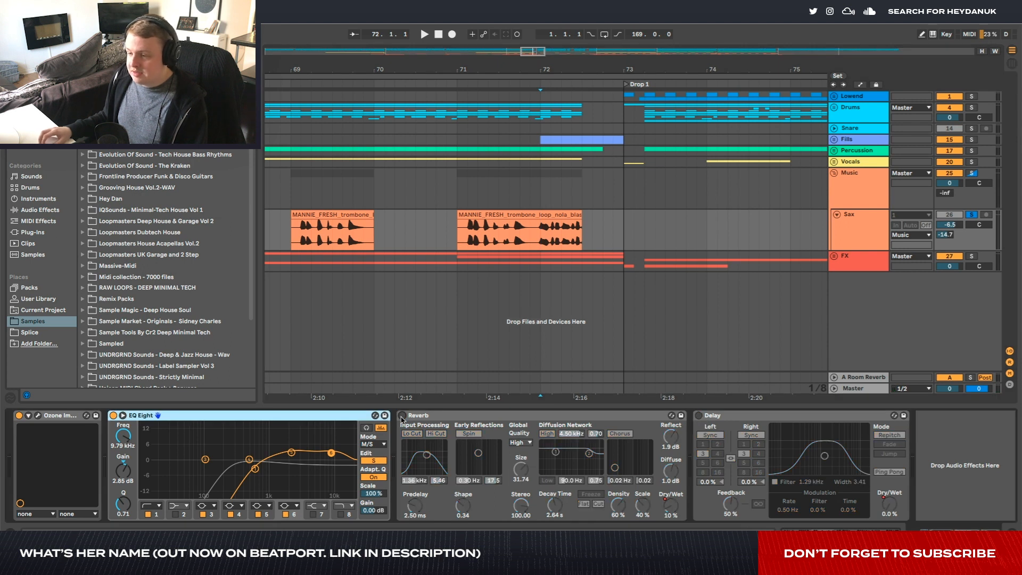
key("space")
key("space")
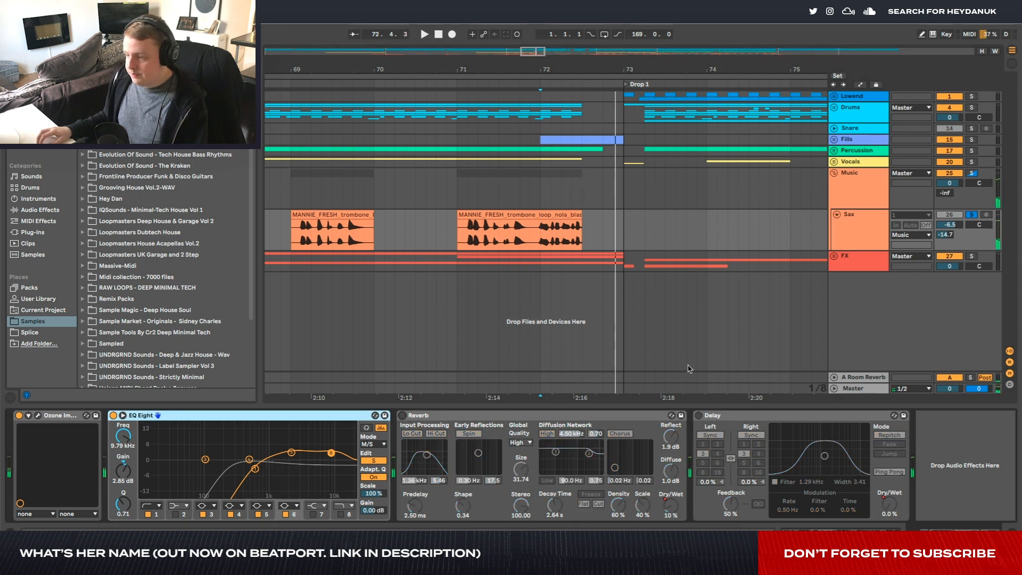
key("space")
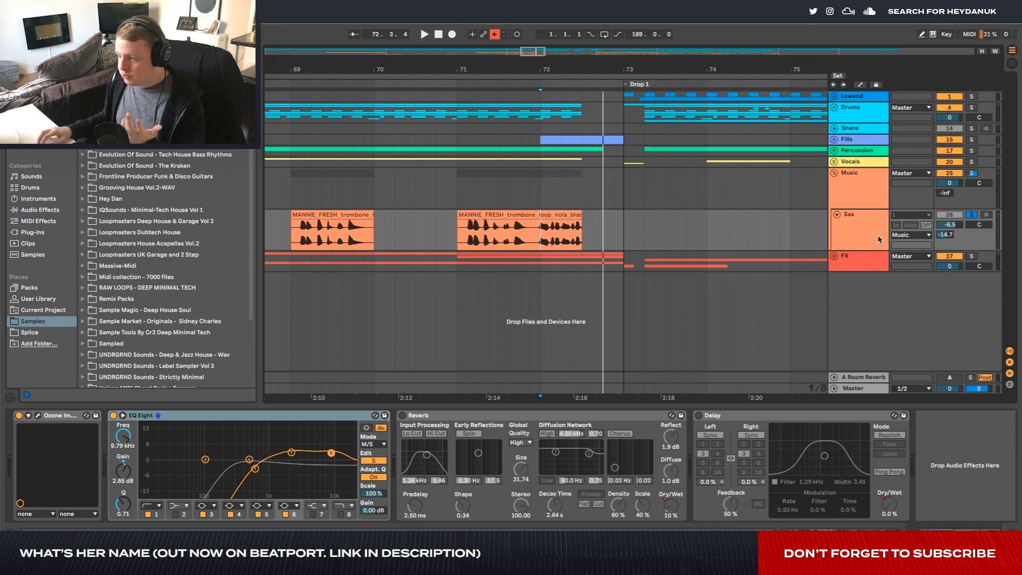
Switch the delay and reverb back on and play the wet loop
left_click(879, 239)
left_click(698, 416)
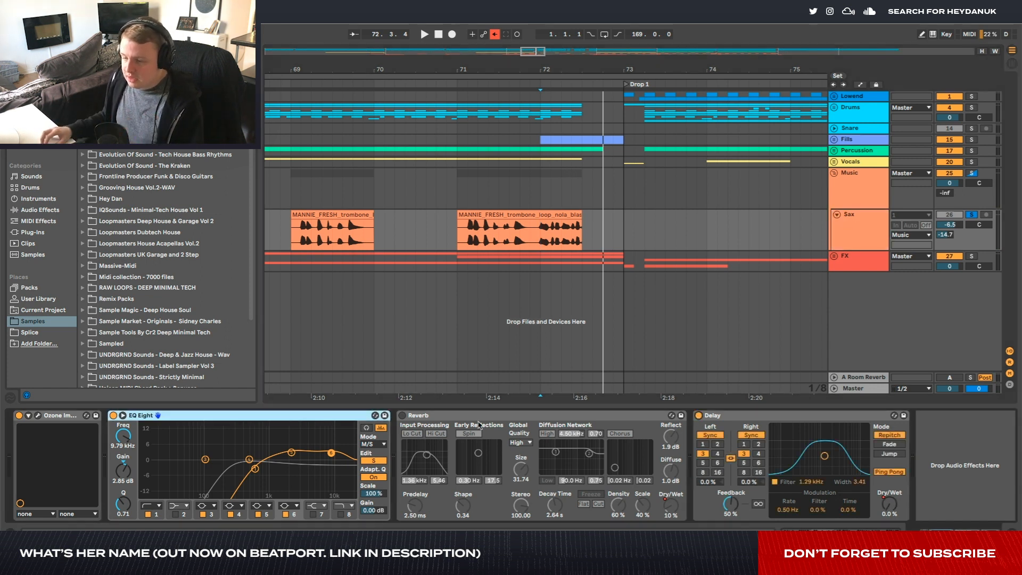
left_click(406, 418)
left_click(403, 415)
key("space")
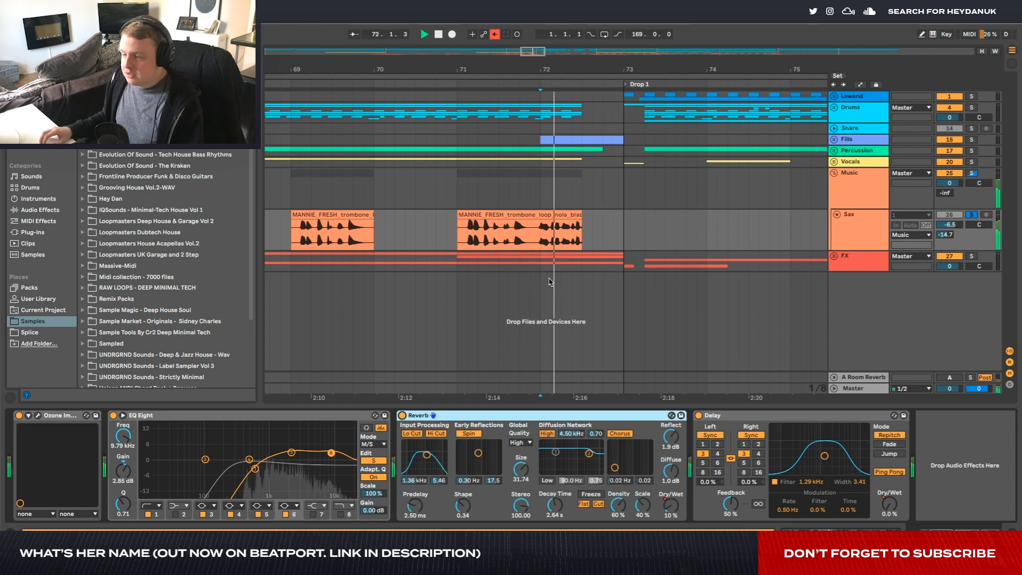
key("space")
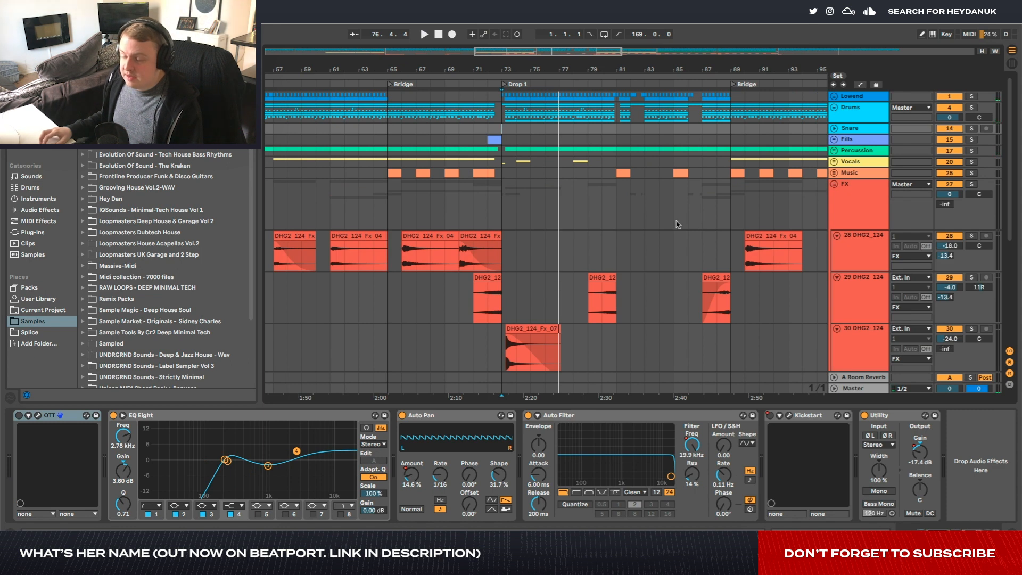
Step through the effect chains of FX tracks 28 to 33 and back
scroll(678, 224, "down", 3)
scroll(678, 224, "down", 3)
left_click(852, 184)
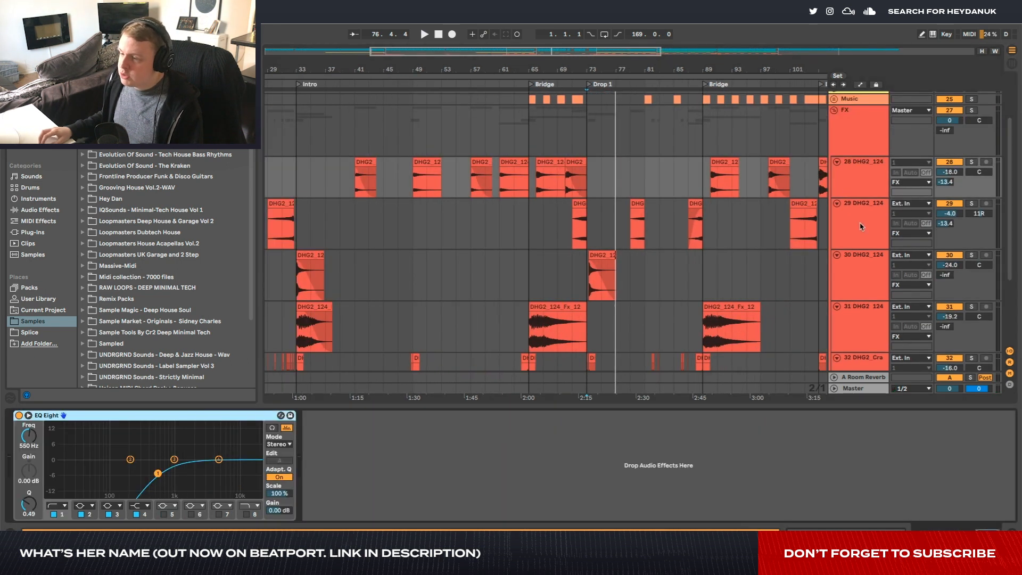
left_click(862, 230)
left_click(863, 289)
scroll(863, 289, "down", 2)
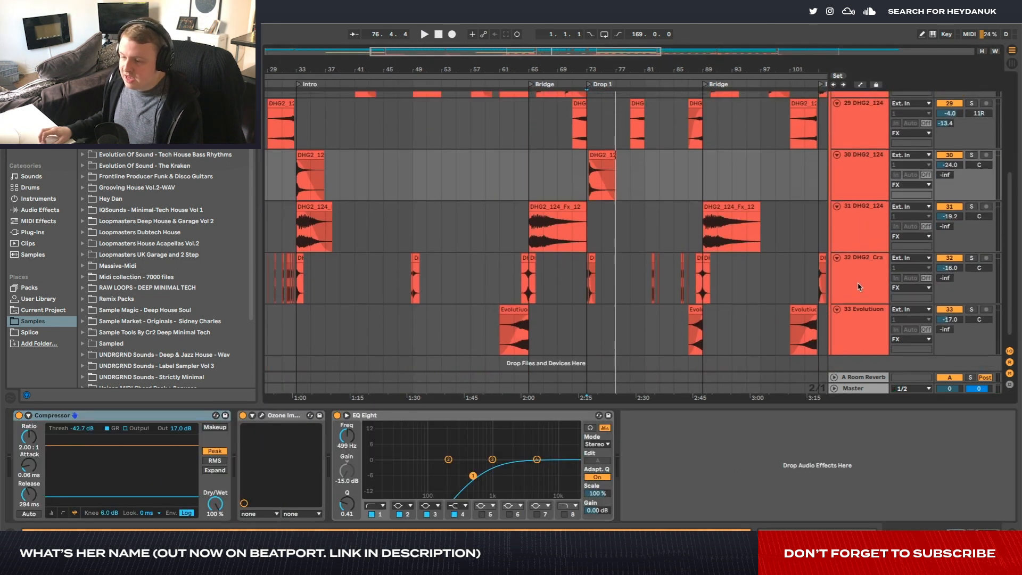
left_click(856, 229)
left_click(862, 272)
left_click(861, 272)
left_click(858, 313)
left_click(861, 263)
left_click(857, 229)
left_click(858, 188)
scroll(857, 189, "up", 3)
left_click(857, 240)
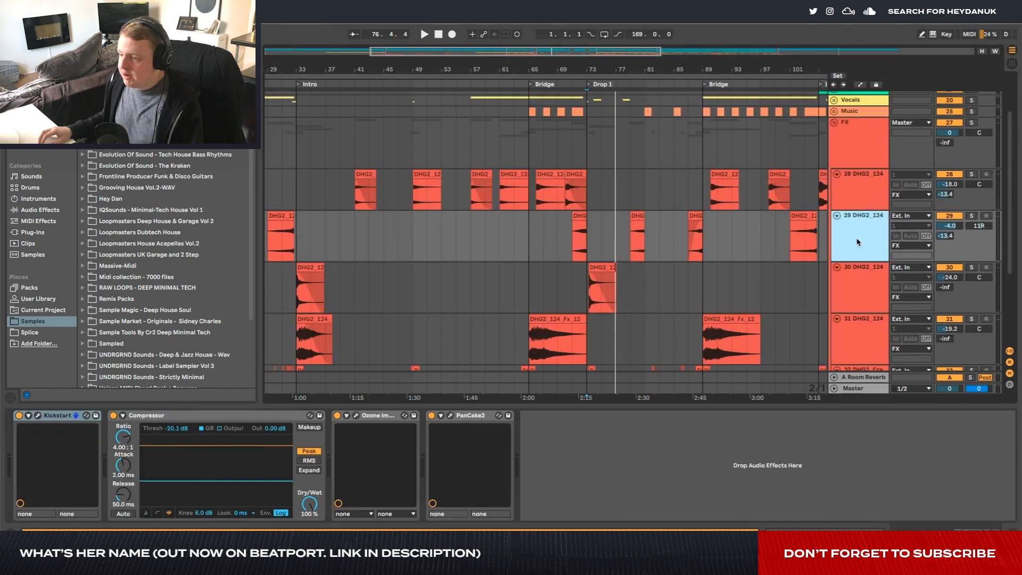
left_click(863, 178)
Set playback to start at bar 90 and solo track 28
left_click(711, 187)
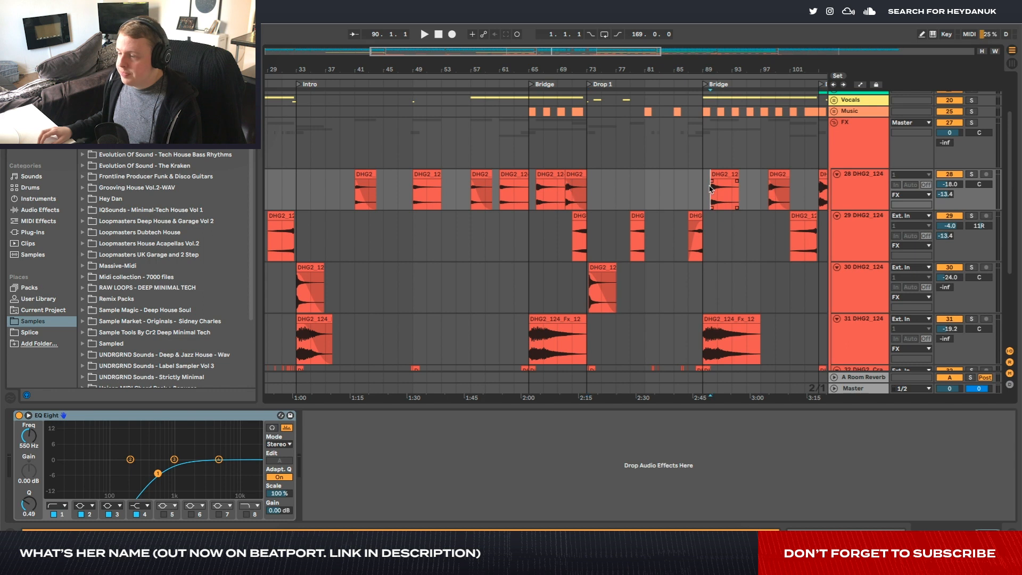
left_click(970, 174)
scroll(704, 193, "up", 3)
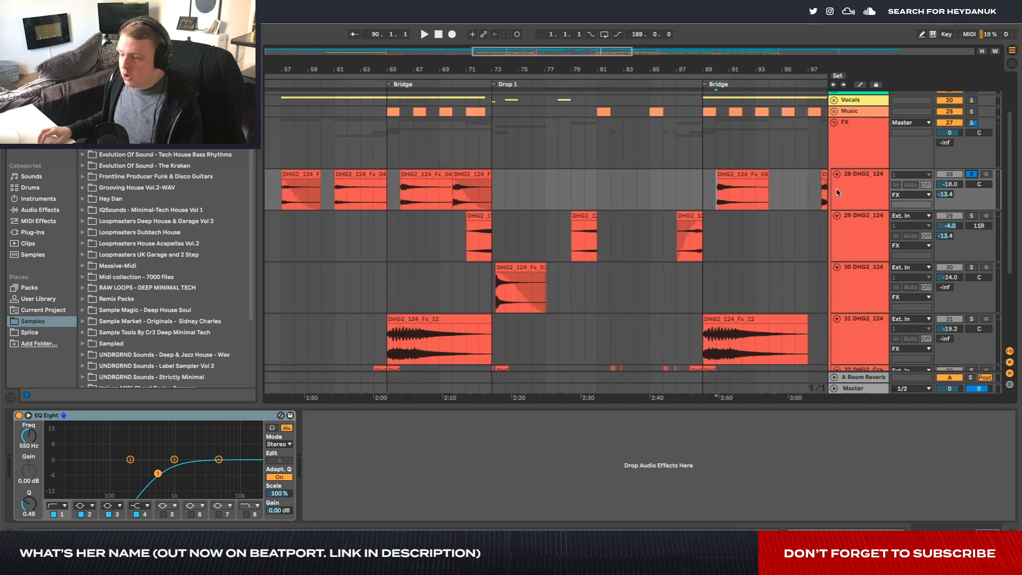
Review the device chains of tracks 28 to 33 and the FX group
left_click(866, 195)
left_click(861, 245)
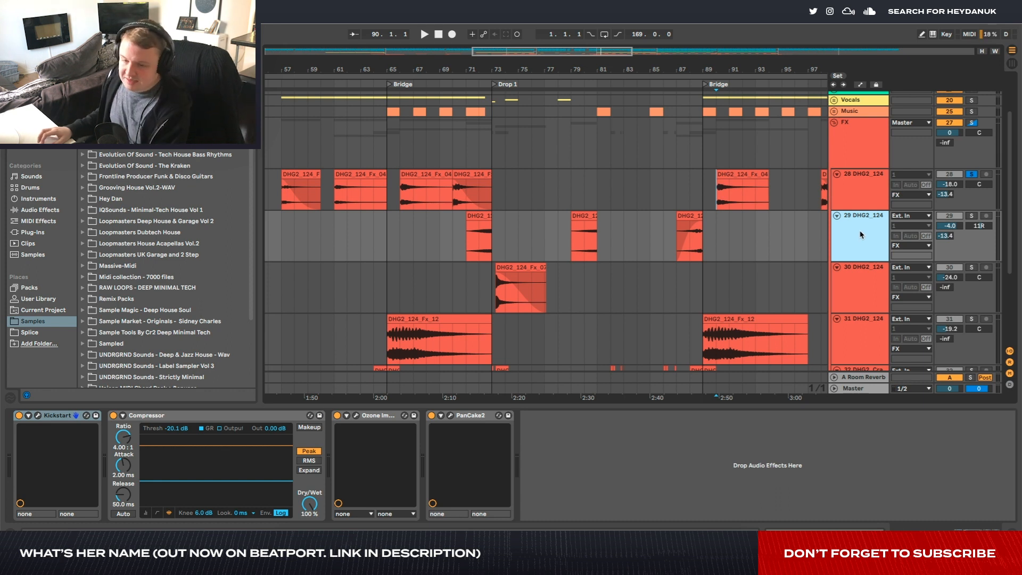
left_click(873, 278)
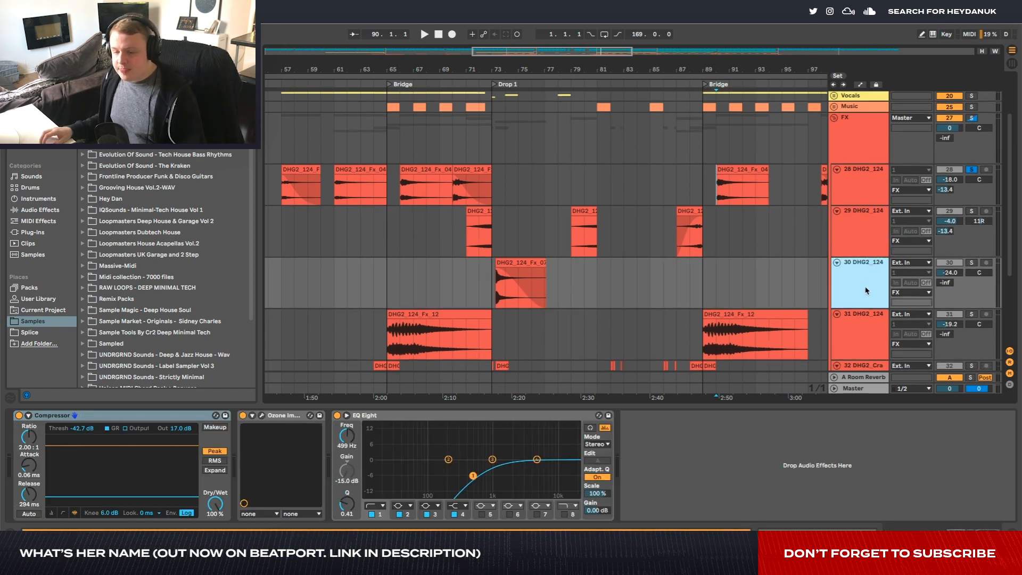
left_click(865, 331)
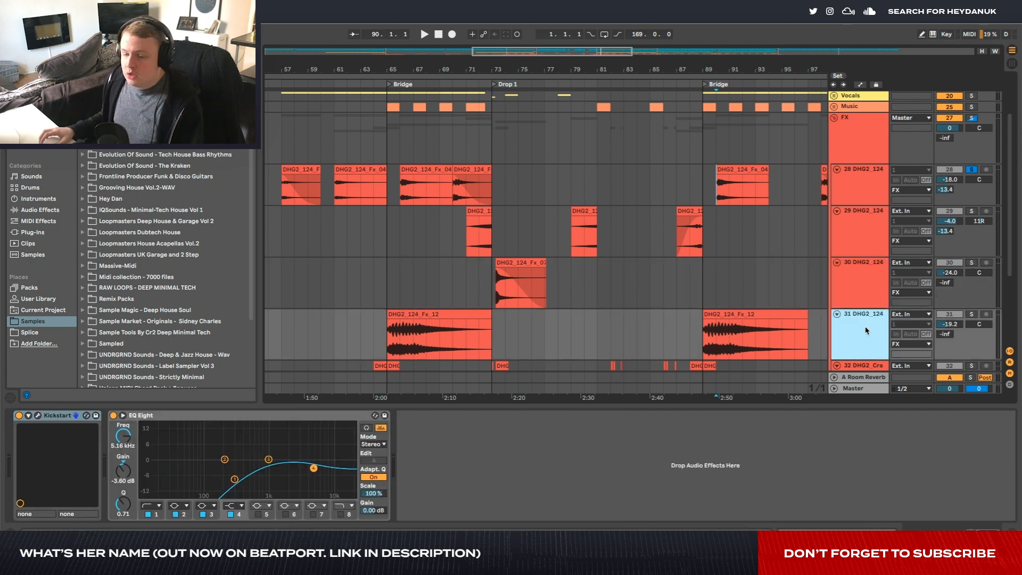
scroll(718, 300, "down", 3)
left_click(885, 282)
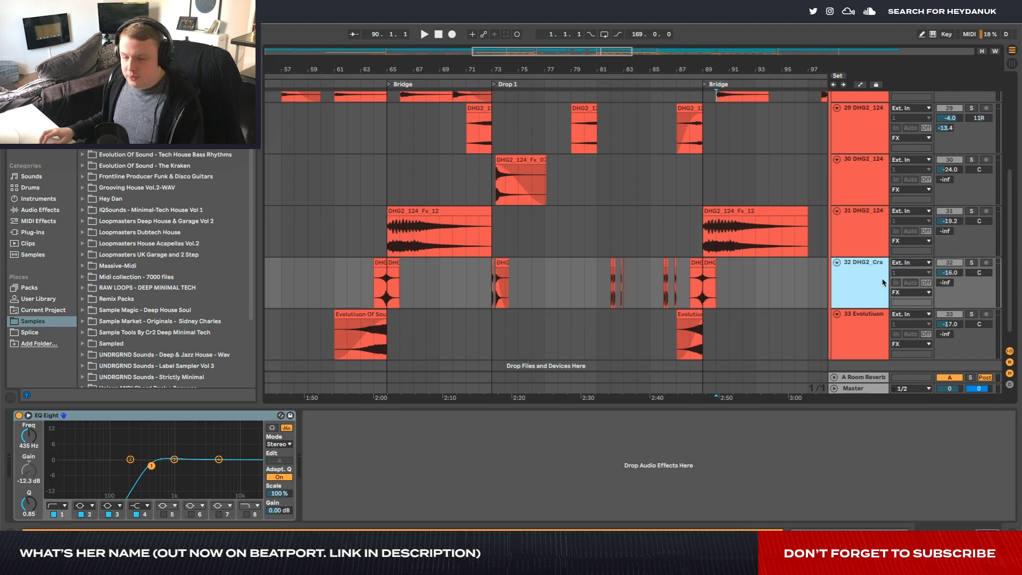
left_click(871, 344)
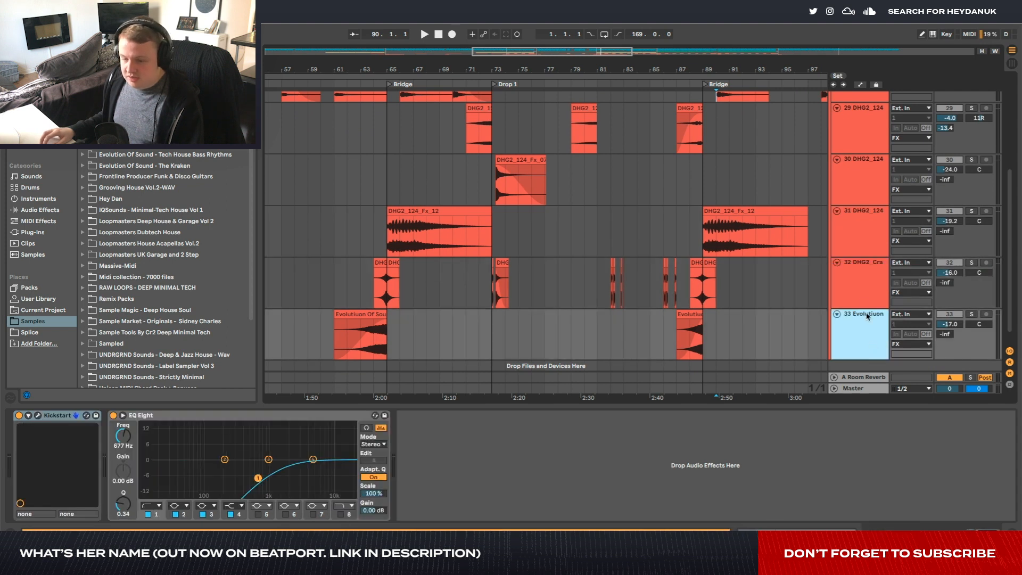
scroll(846, 256, "up", 4)
left_click(853, 187)
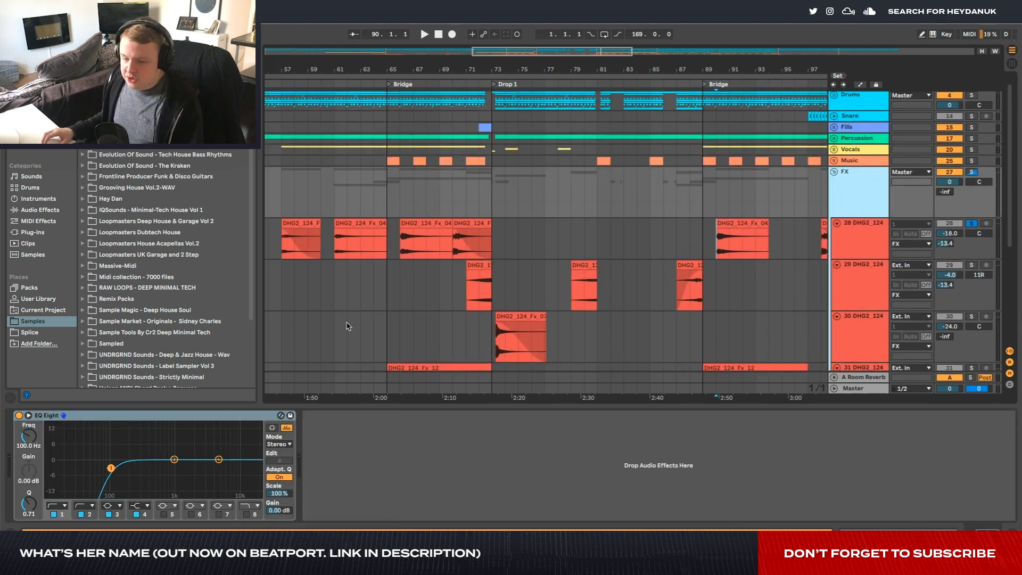
View track 28's EQ chain, then solo track 30 and play from around bar 73
left_click(782, 256)
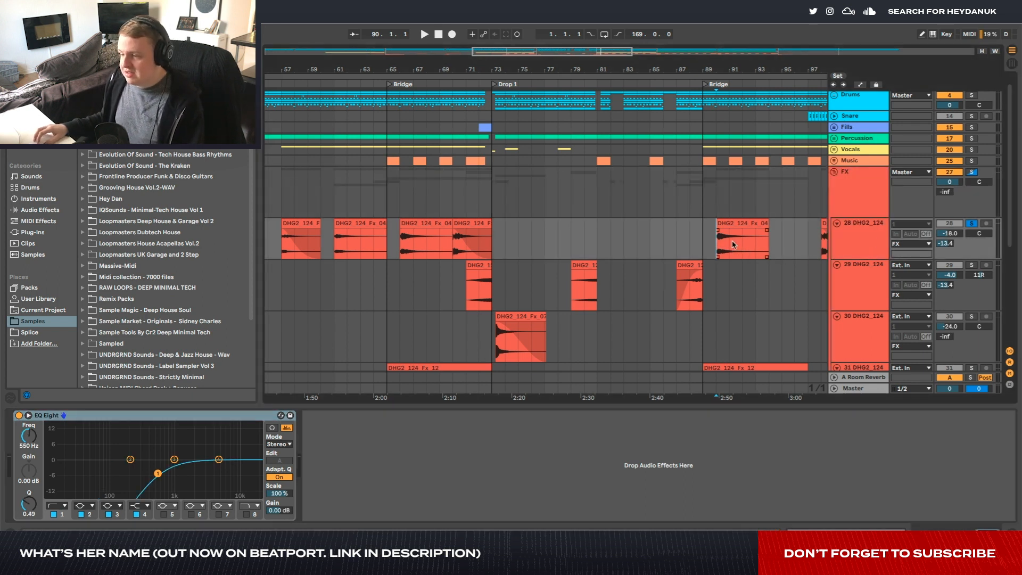
key("space")
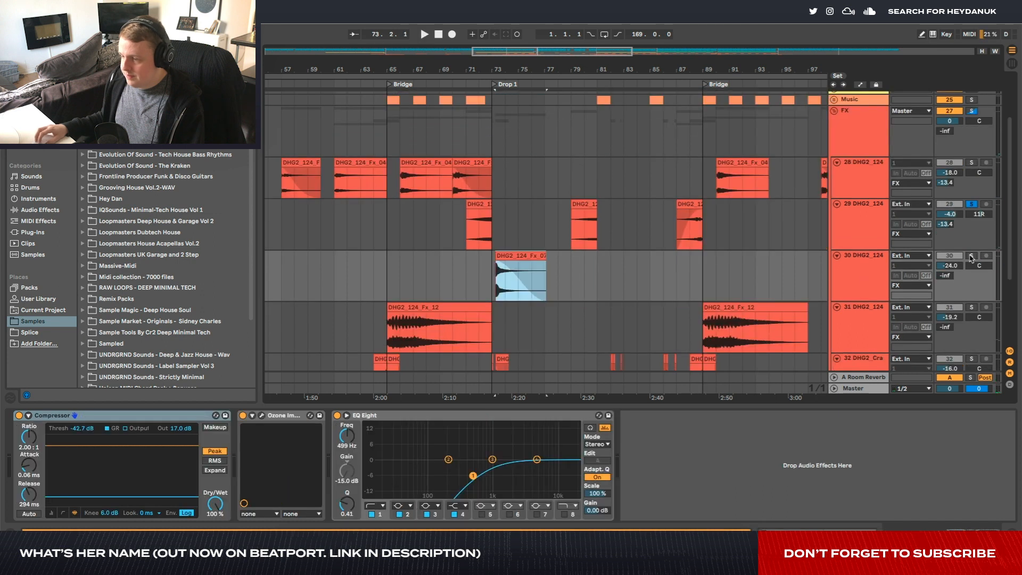
left_click(970, 256)
key("space")
Solo track 32 and replay its small FX one-shot from bar 86
scroll(566, 273, "down", 3)
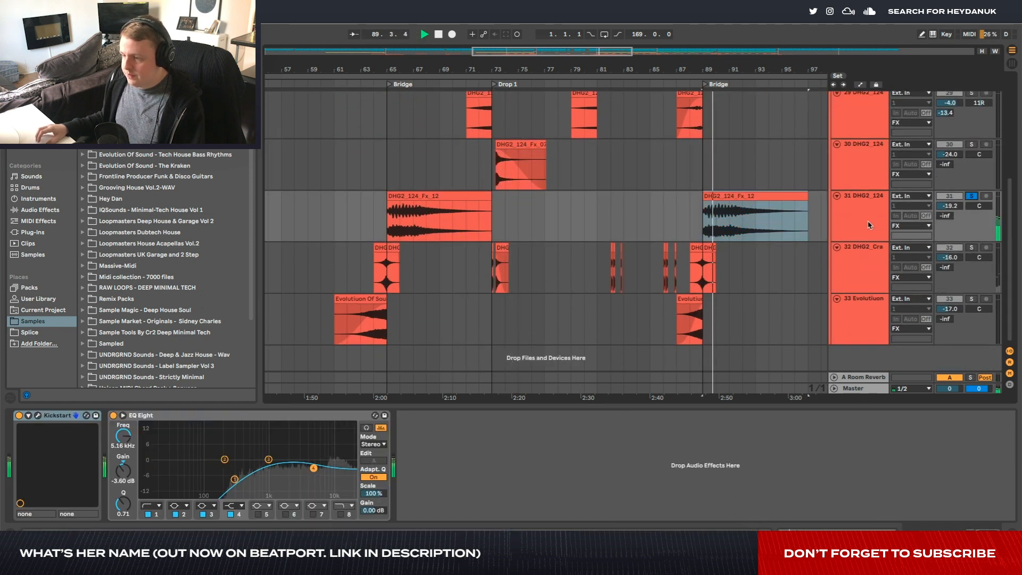
left_click(697, 269)
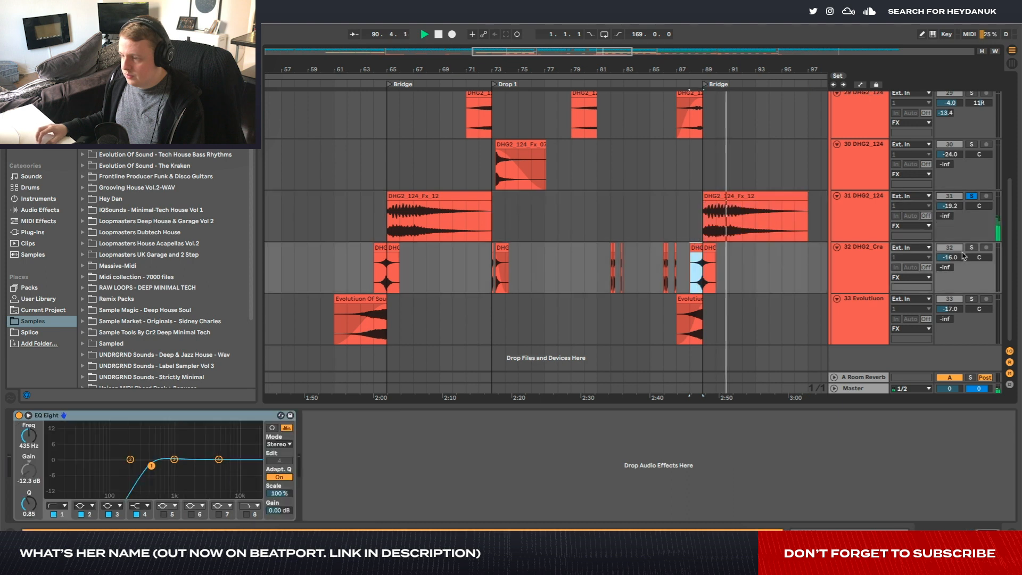
left_click(972, 248)
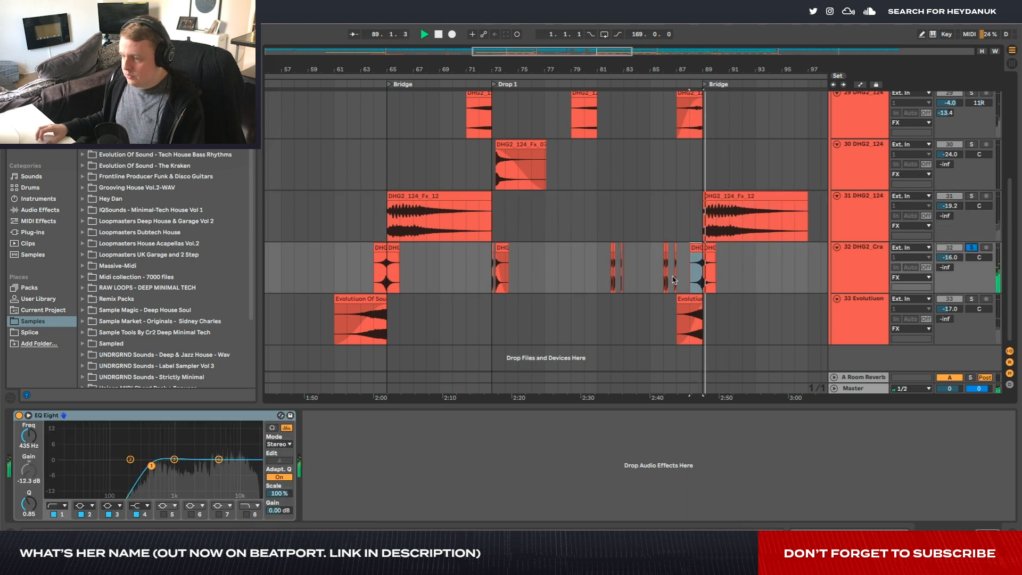
scroll(674, 280, "up", 5)
key("space")
left_click(631, 248)
key("space")
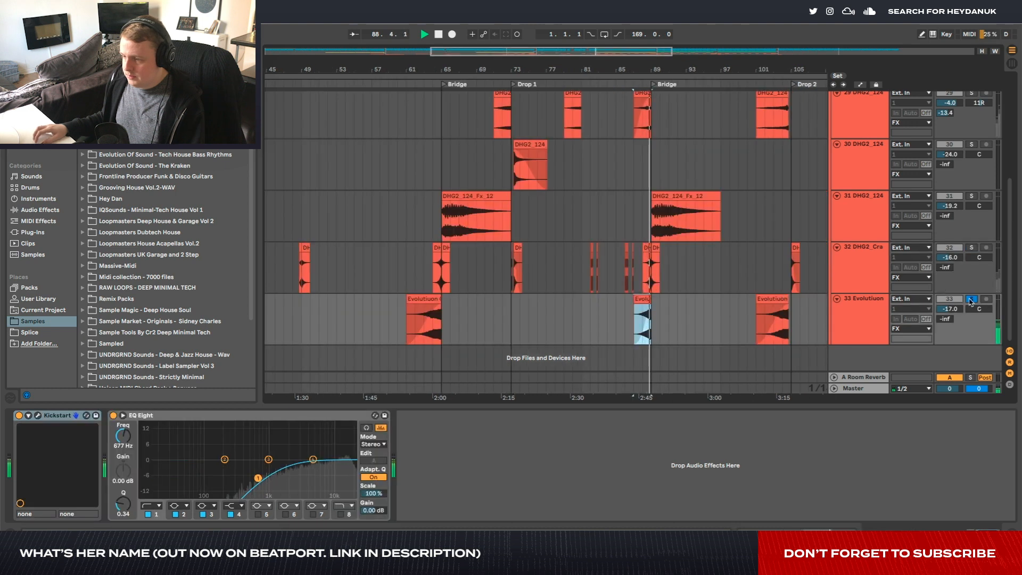
Unsolo track 33 and fold tracks 33, 32 and 31 into thin lanes
left_click(971, 300)
left_click(837, 298)
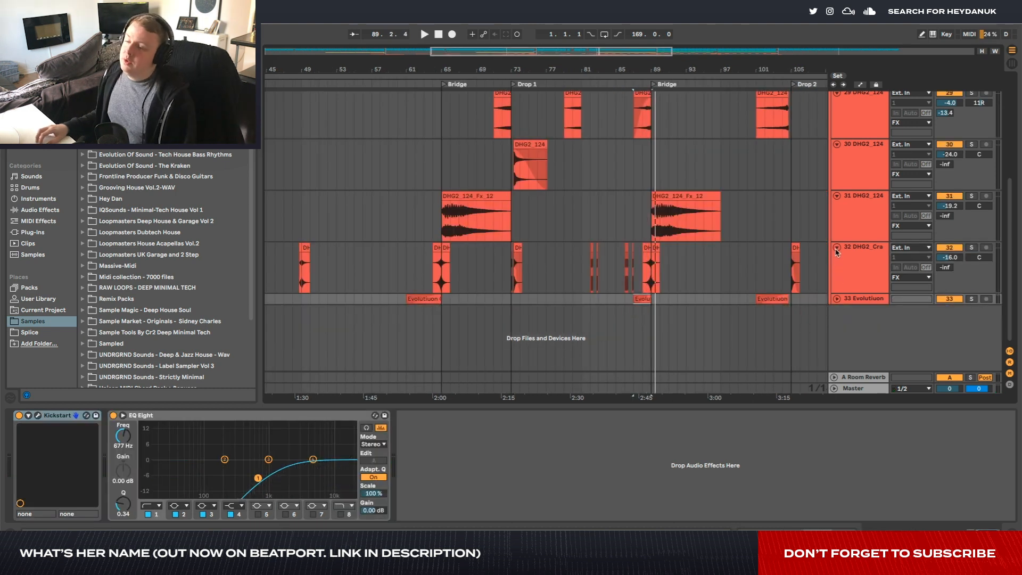
left_click(837, 248)
left_click(836, 196)
Audition track 29's clip, then solo track 30 and play its DHG2_124_Fx_07 clip
scroll(712, 219, "up", 2)
scroll(712, 219, "up", 1)
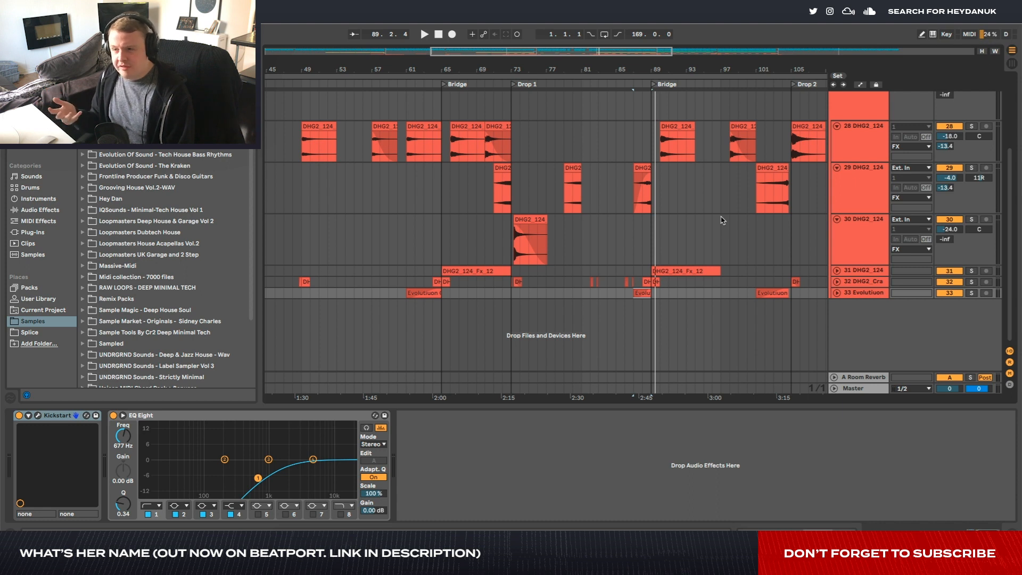
left_click(635, 170)
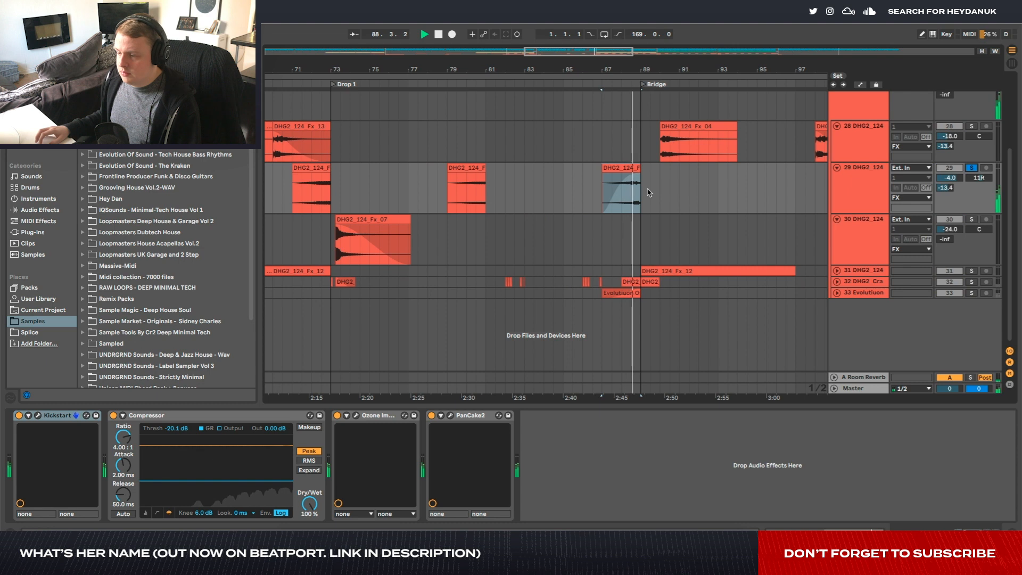
key("space")
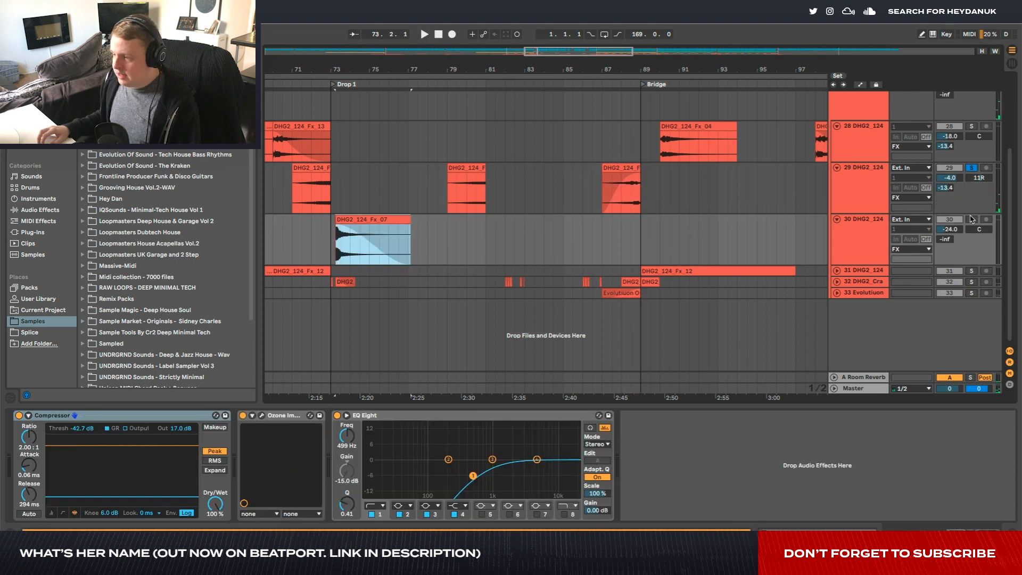
left_click(971, 219)
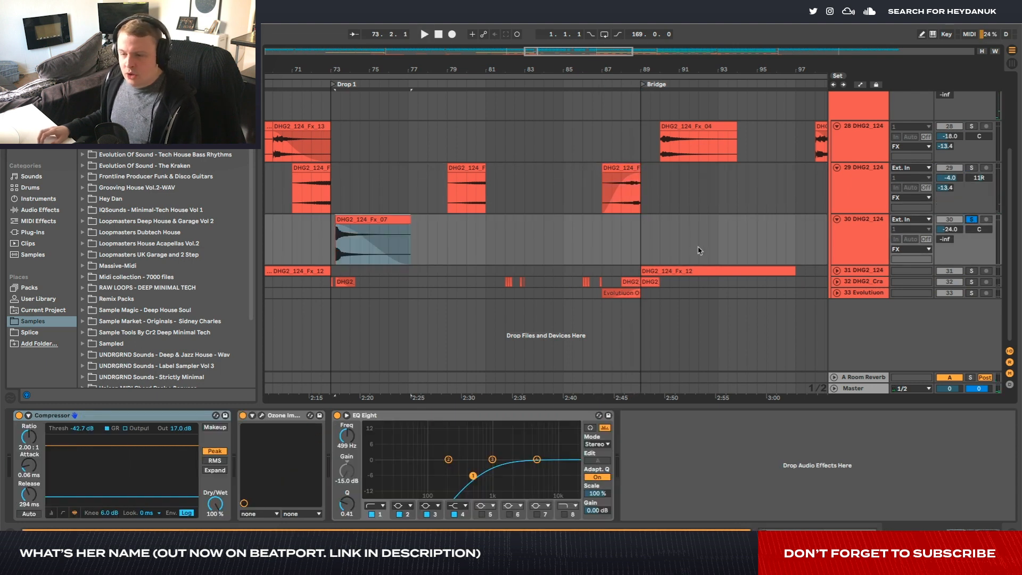
left_click(375, 222)
key("space")
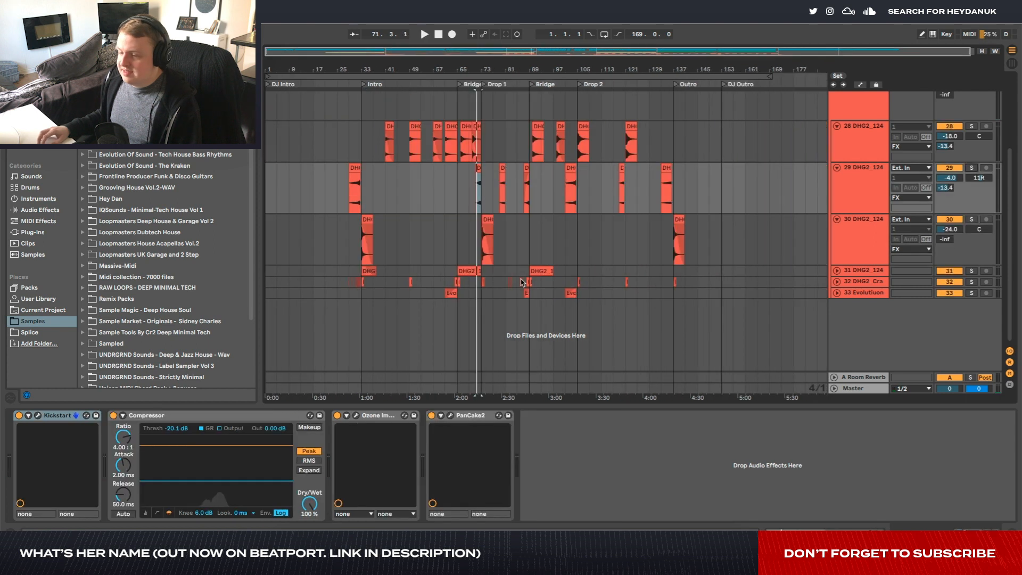
Unfold crash track 32 and play its crash from bar 85
left_click(527, 281)
left_click(836, 282)
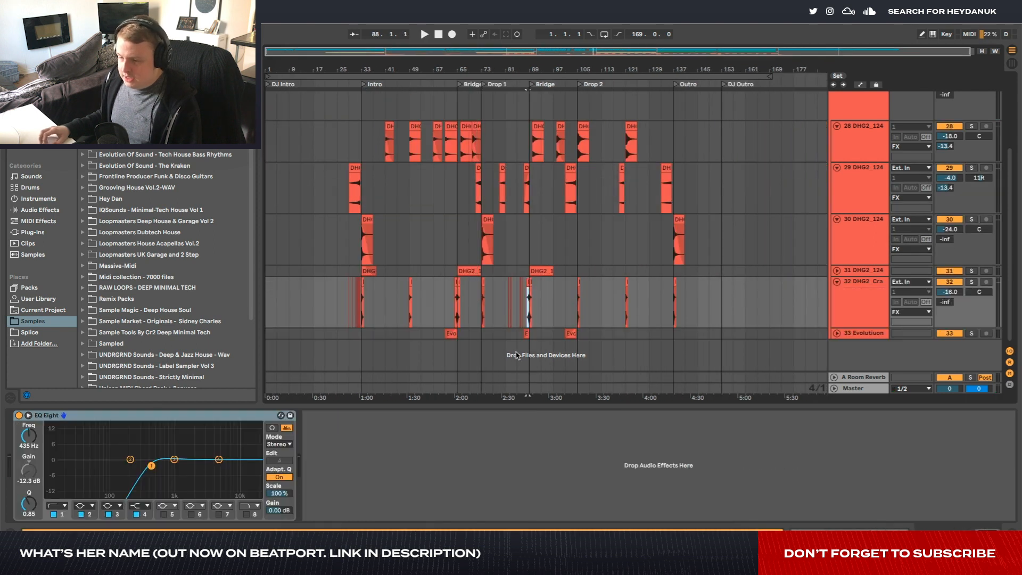
scroll(515, 327, "up", 10, "ctrl")
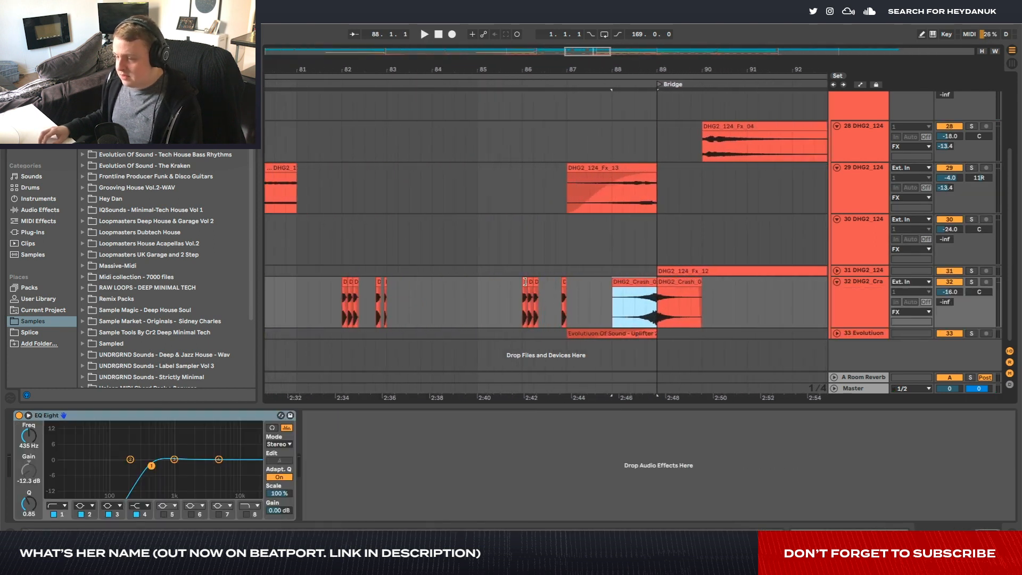
left_click(527, 282)
scroll(552, 290, "down", 3)
scroll(551, 290, "down", 2)
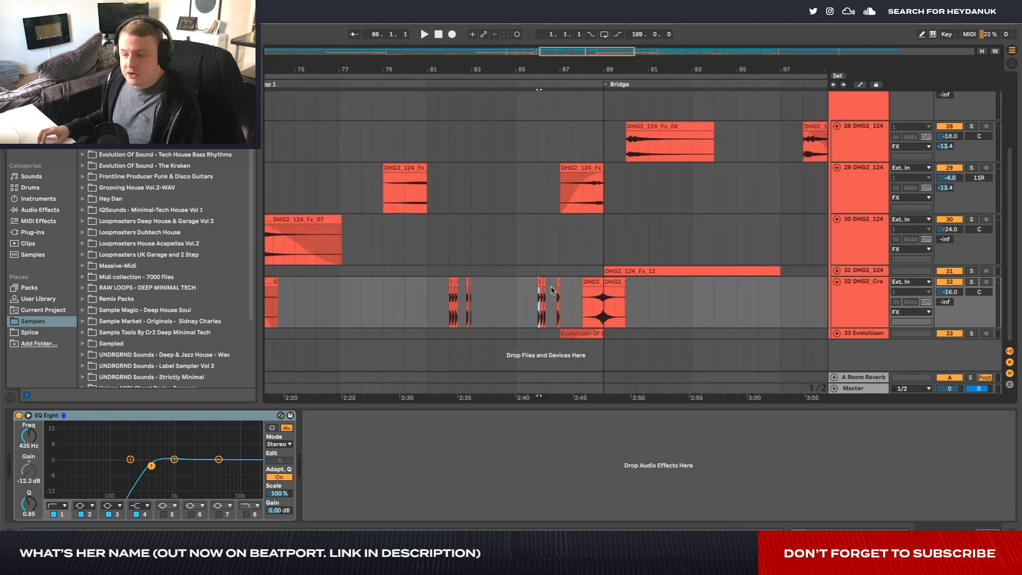
left_click(520, 297)
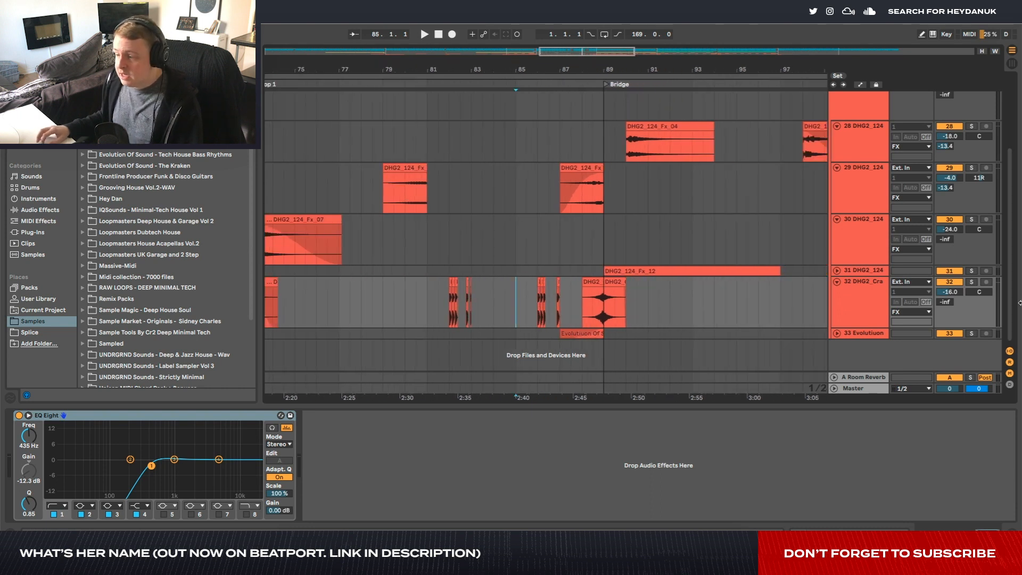
key("space")
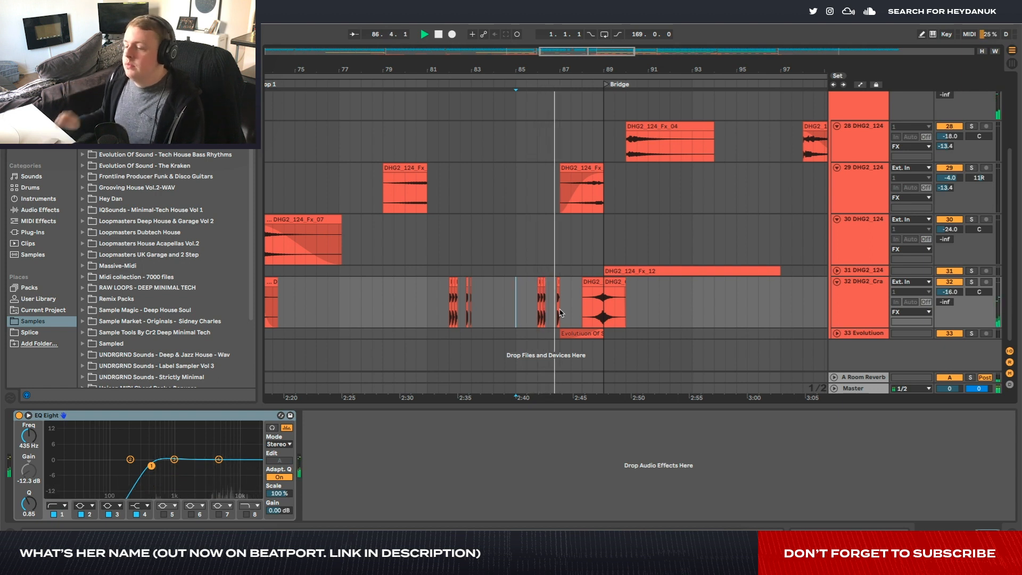
key("space")
key("space")
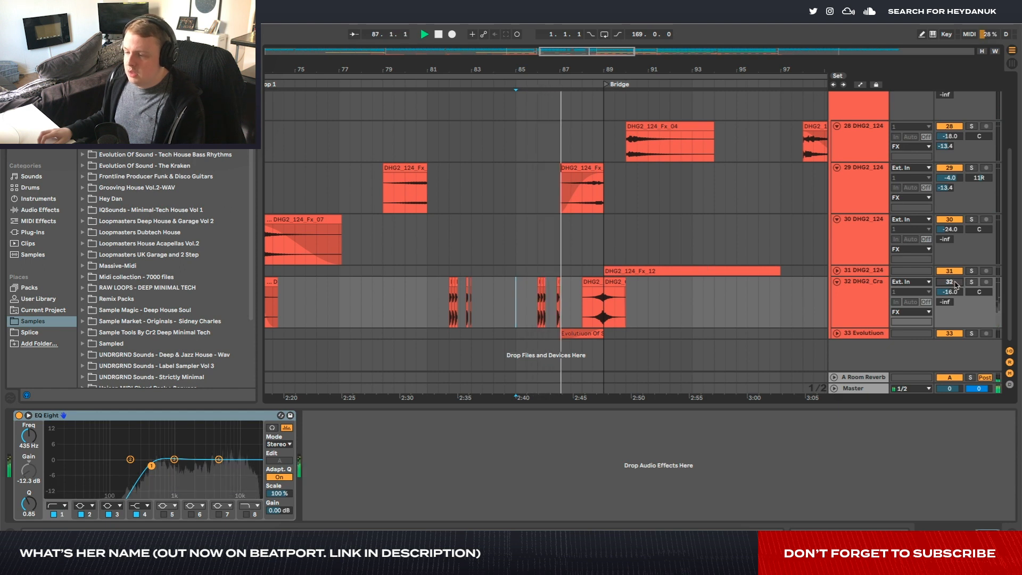
Switch track 32 back on, fold tracks 32 and 30, and briefly play from bar 86
left_click(954, 282)
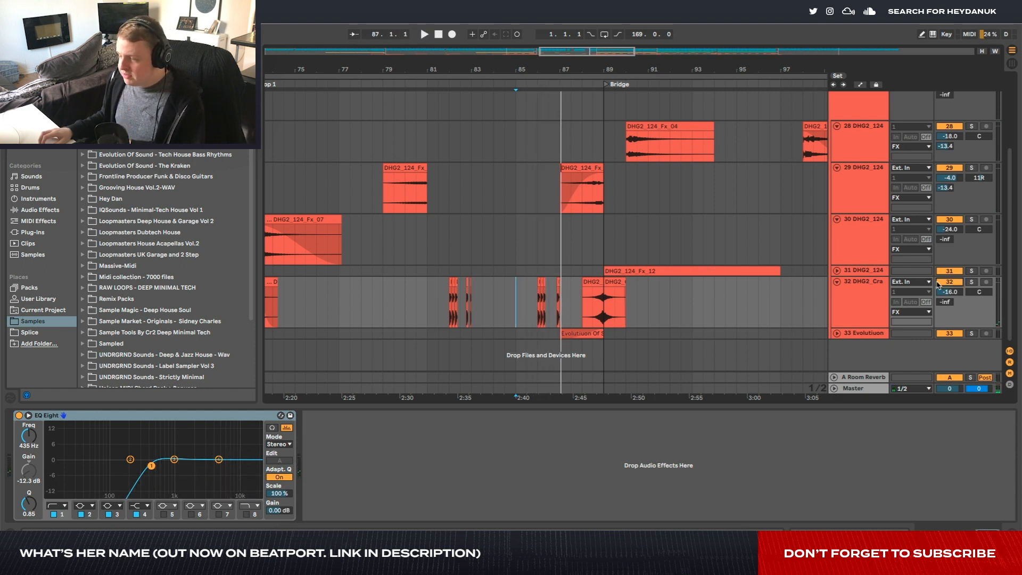
left_click(837, 283)
left_click(836, 224)
left_click(553, 229)
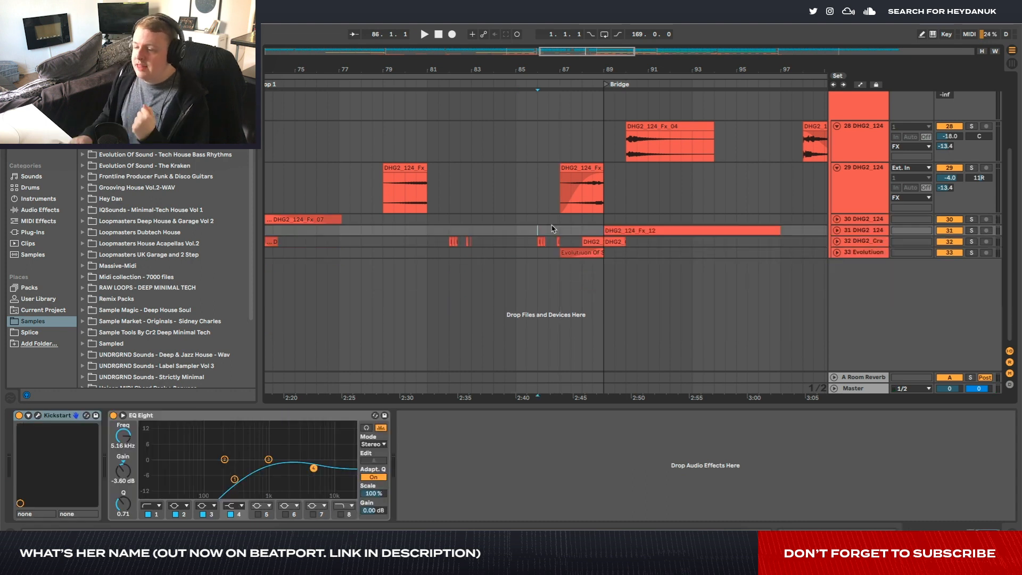
key("space")
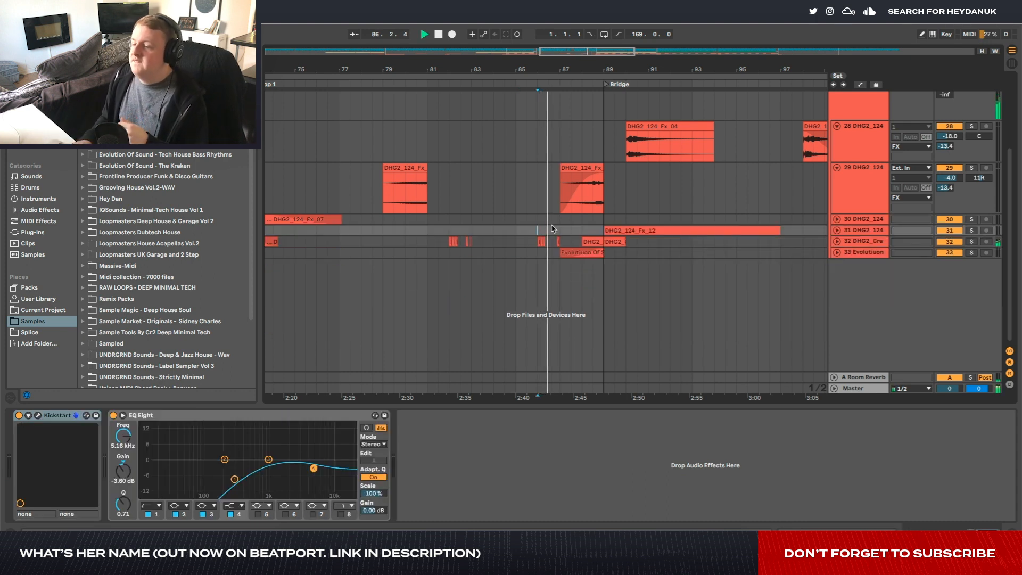
scroll(828, 158, "up", 5)
key("space")
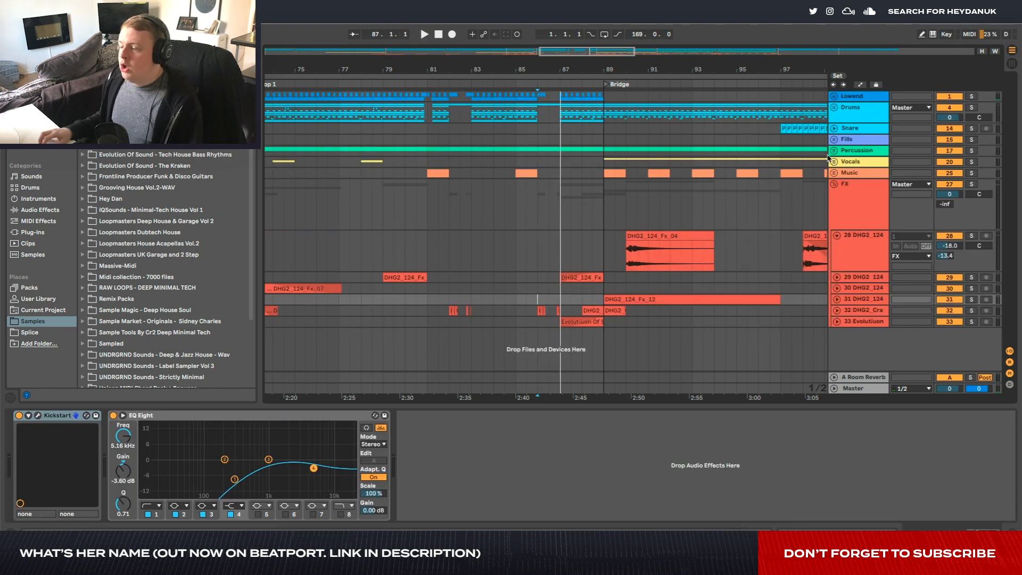
Fold track 28 and the FX group, then select bars 81–83 on the Drums track
left_click(836, 235)
left_click(834, 184)
left_click_drag(427, 116, 603, 117)
left_click_drag(427, 116, 474, 117)
scroll(513, 126, "left", 3)
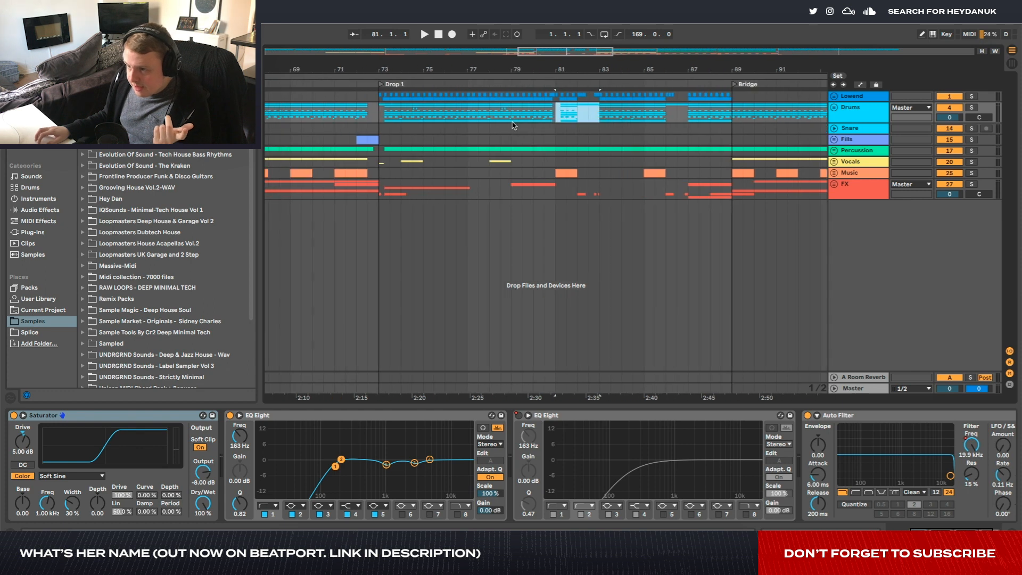
Mark bars 80–81, 82–83 and 73–89 on Drums, ending with the start at bar 81
left_click(556, 118)
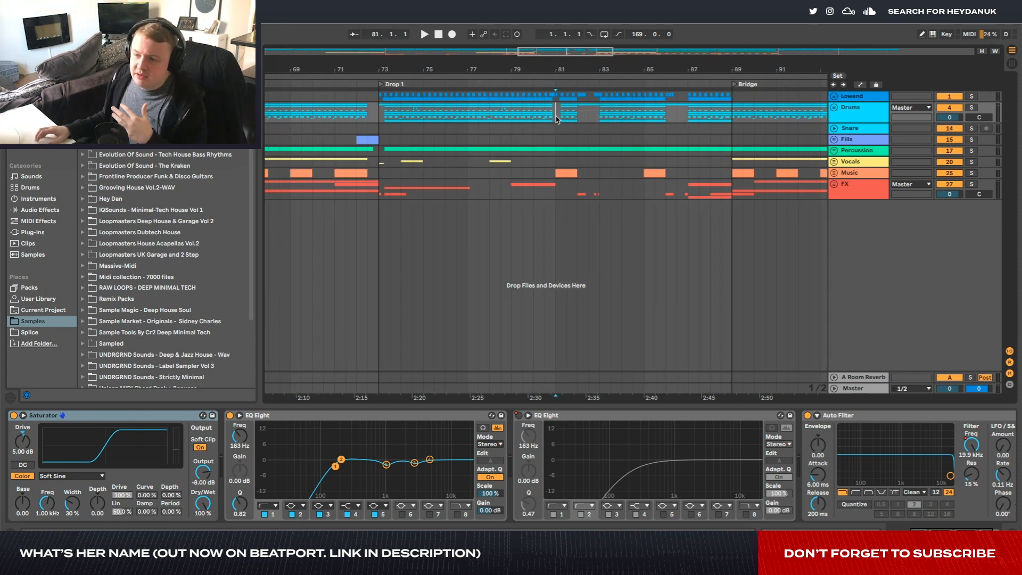
left_click_drag(556, 118, 532, 119)
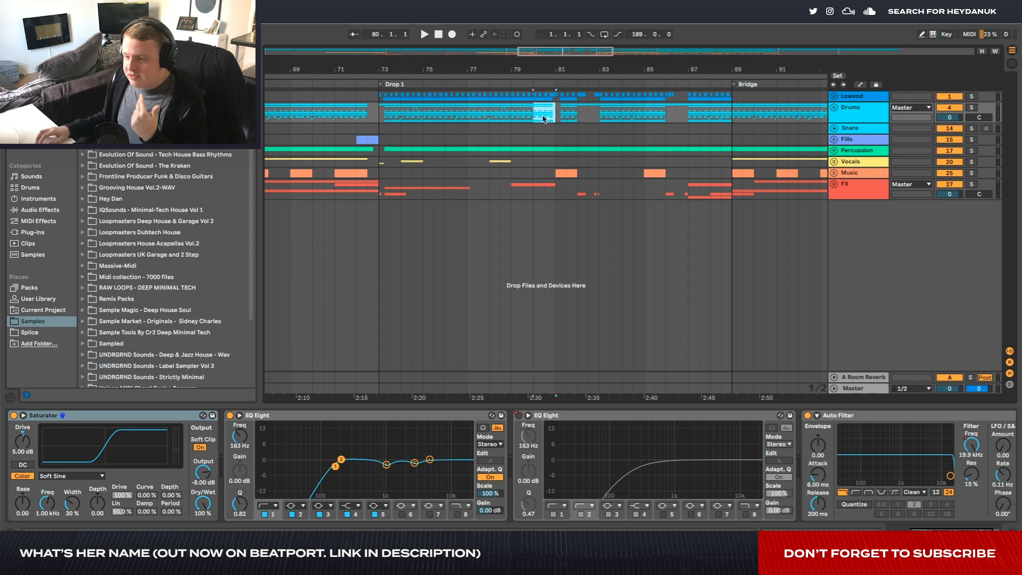
left_click_drag(578, 119, 597, 118)
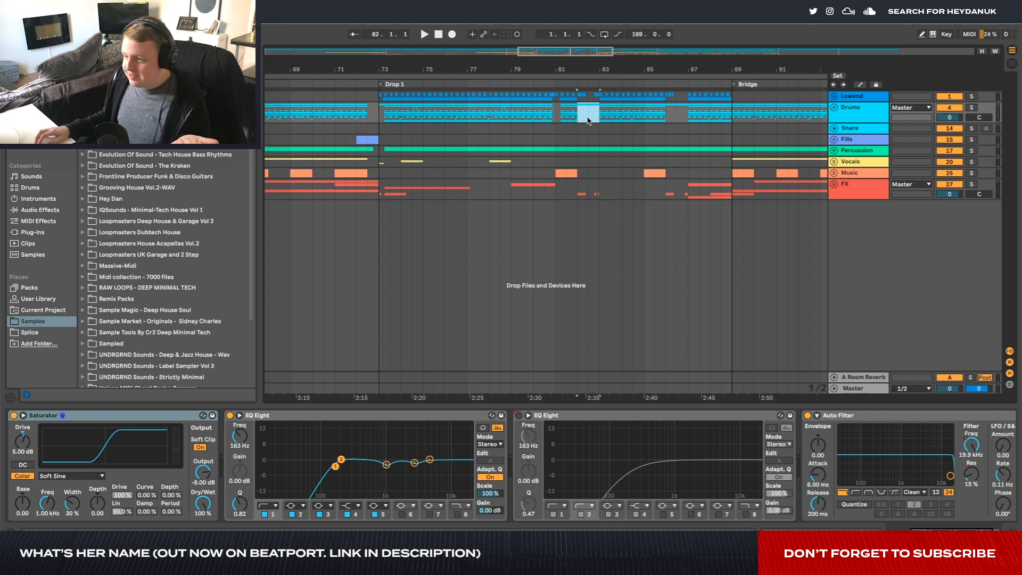
left_click_drag(379, 122, 728, 122)
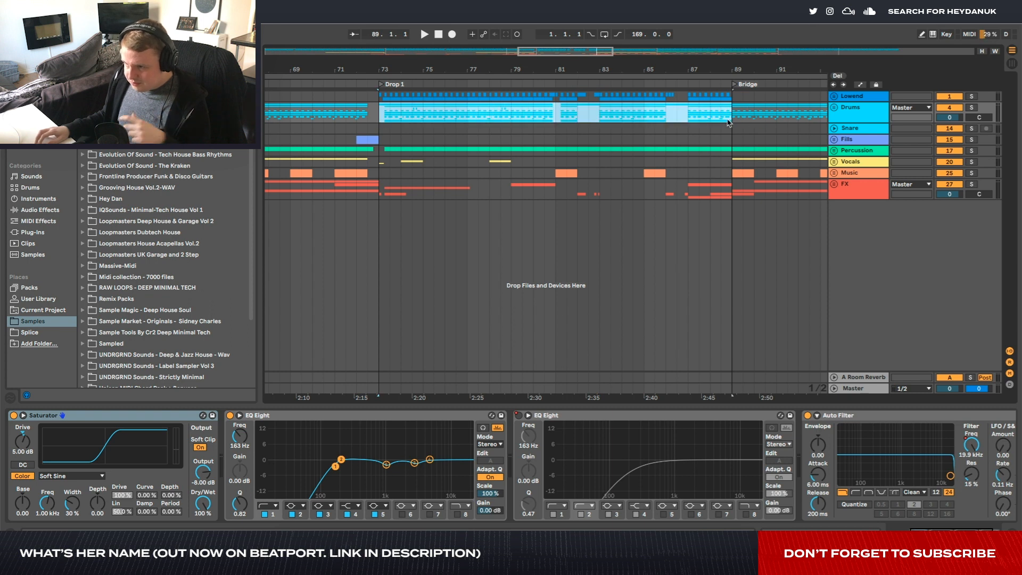
left_click(559, 118)
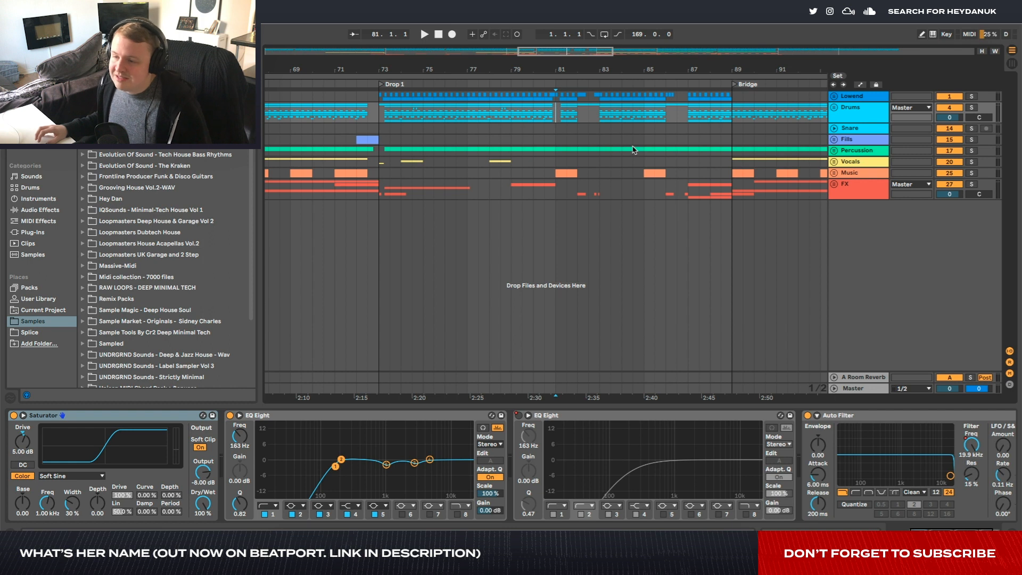
Play Drop 1 from bar 77, then select a time range on the Snare track
left_click(466, 113)
key("space")
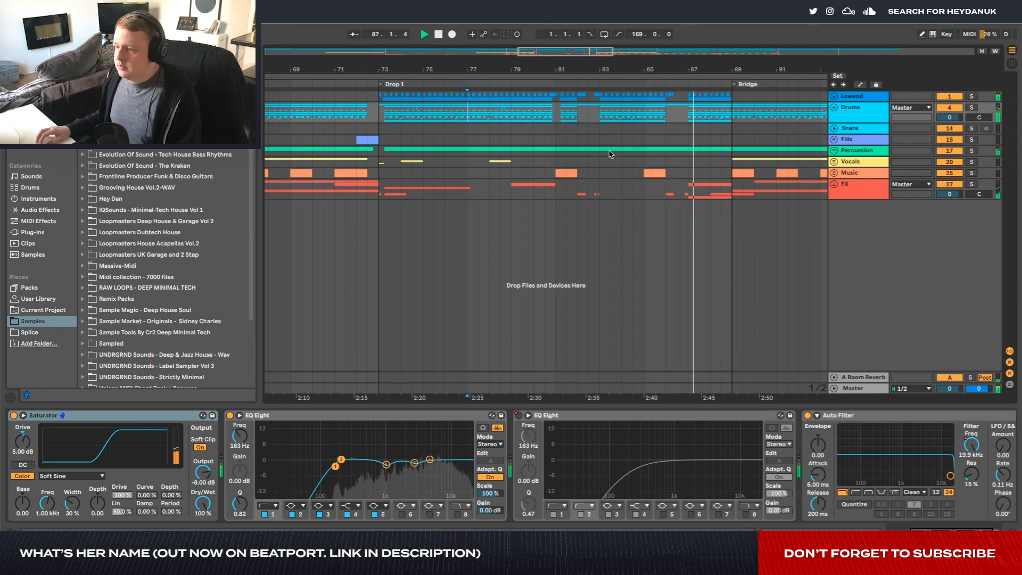
key("space")
left_click_drag(654, 131, 602, 133)
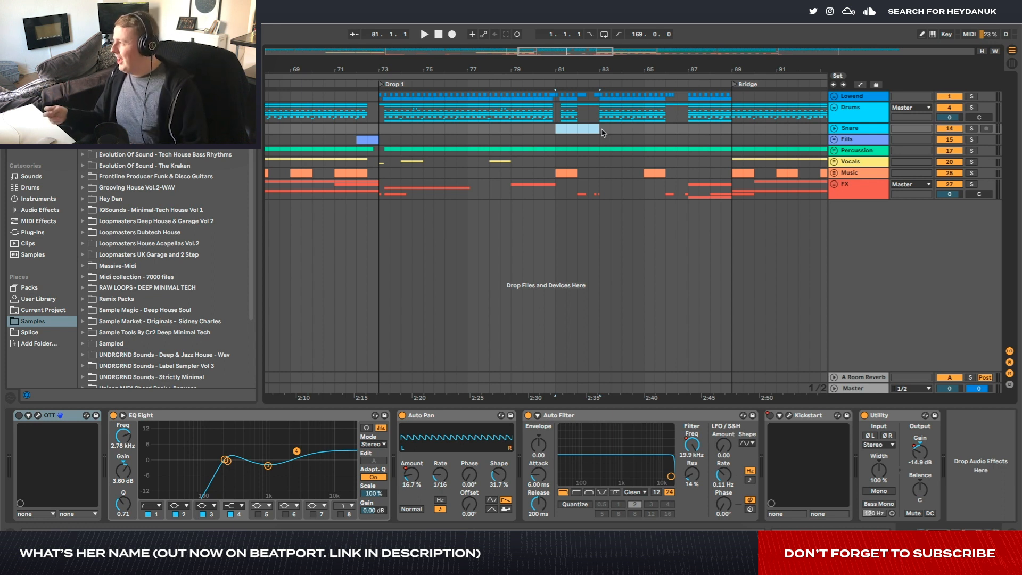
Extend the Snare selection to bars 81–89, then reselect it from bar 73
left_click_drag(603, 133, 732, 133)
mouse_move(555, 132)
left_mouse_down()
mouse_move(380, 132)
mouse_move(552, 130)
left_mouse_up()
scroll(548, 135, "down", 10)
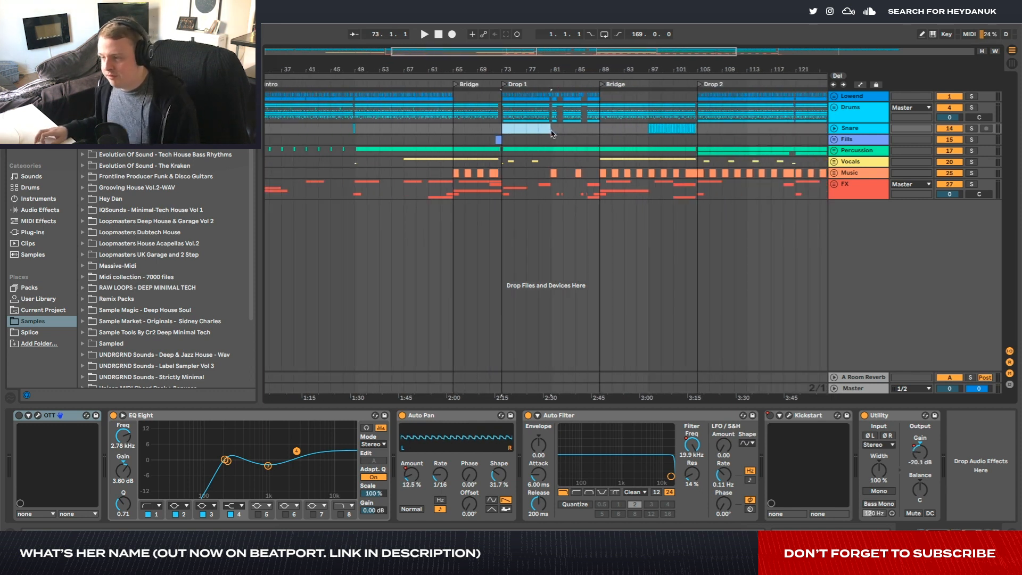
scroll(637, 128, "up", 2)
Show the FX group, Lowend bus, all group buses, A Room Reverb return, then Master chains
left_click(852, 188)
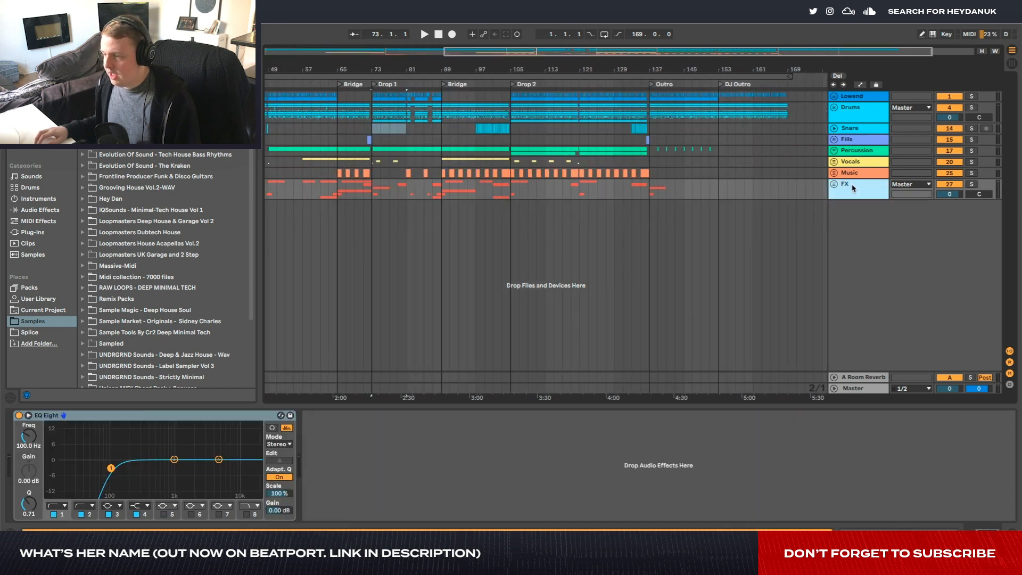
left_click(846, 97)
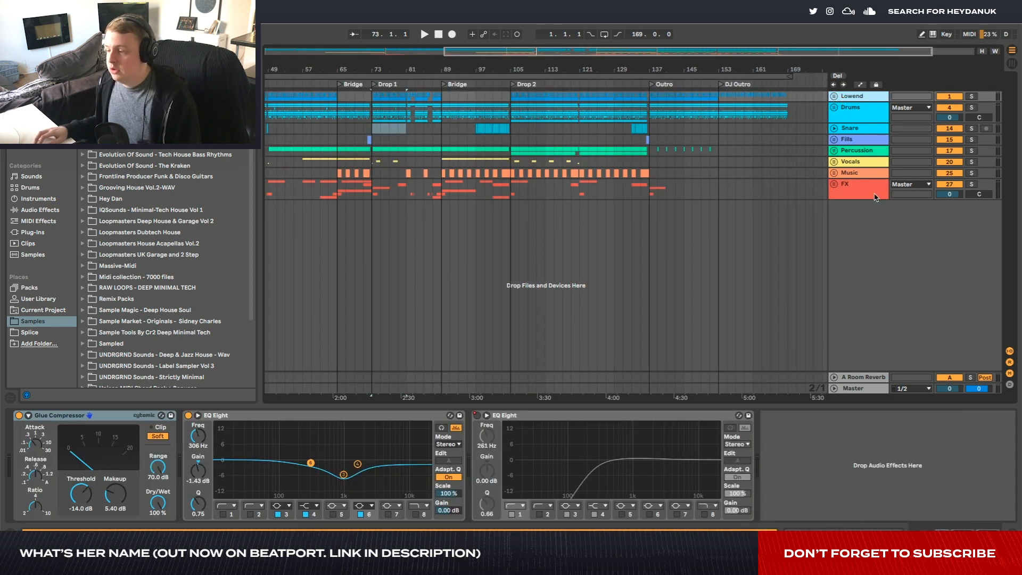
left_click(873, 196, "shift")
left_click(863, 379)
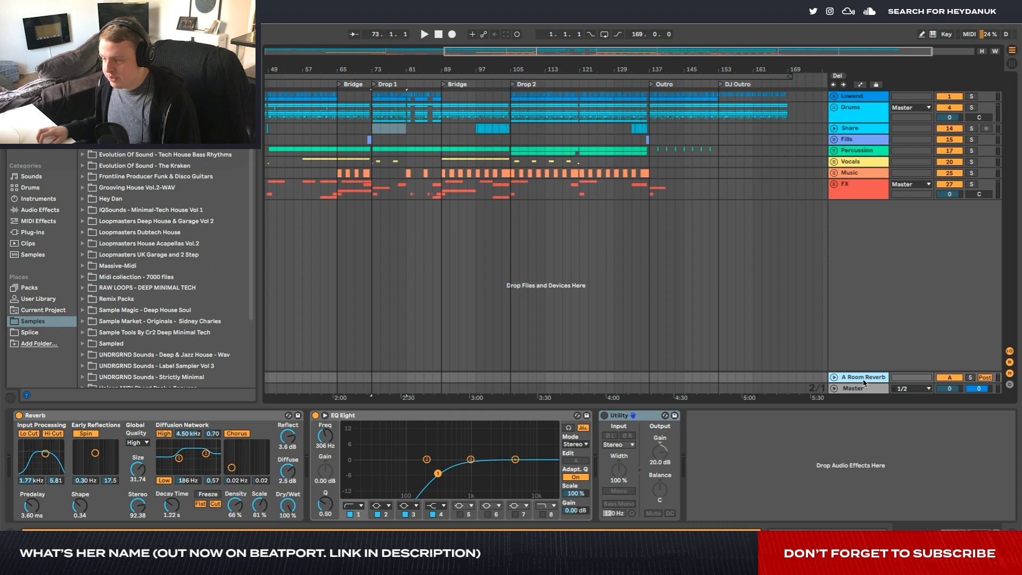
left_click(865, 389)
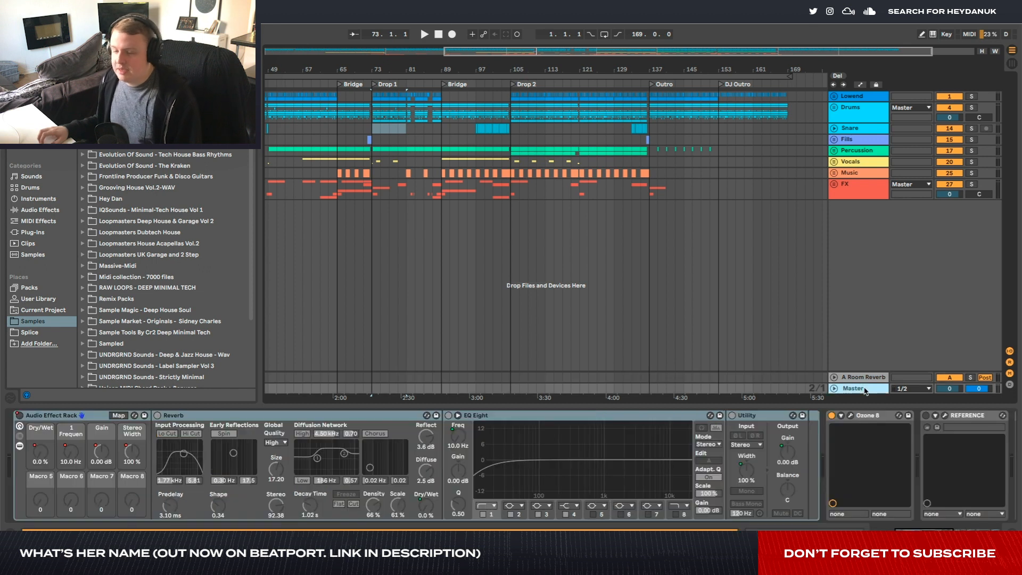
Turn on the Master Audio Effect Rack, re-enable its automation and show Macro 2's automation lanes
left_click(18, 416)
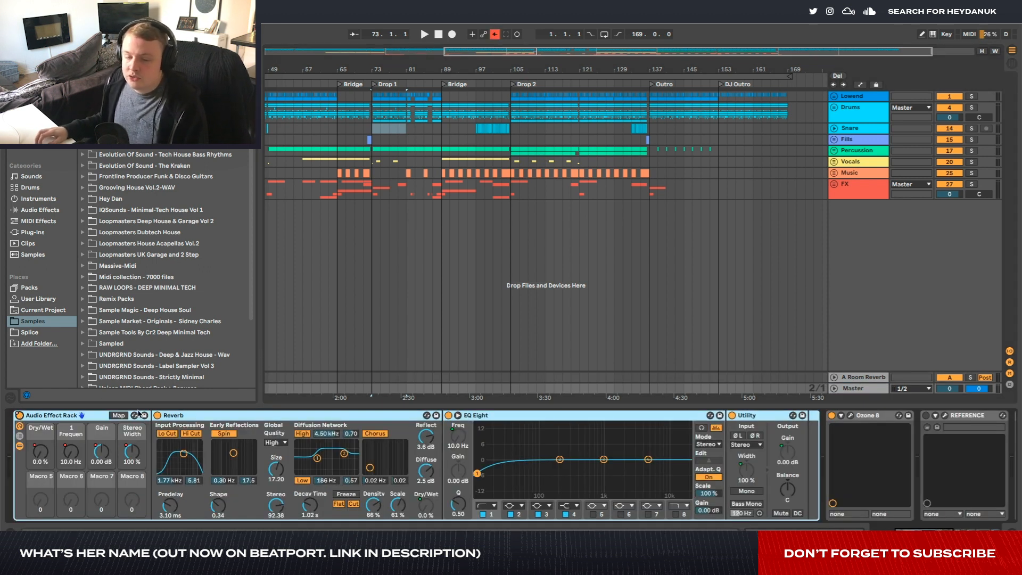
left_click(495, 34)
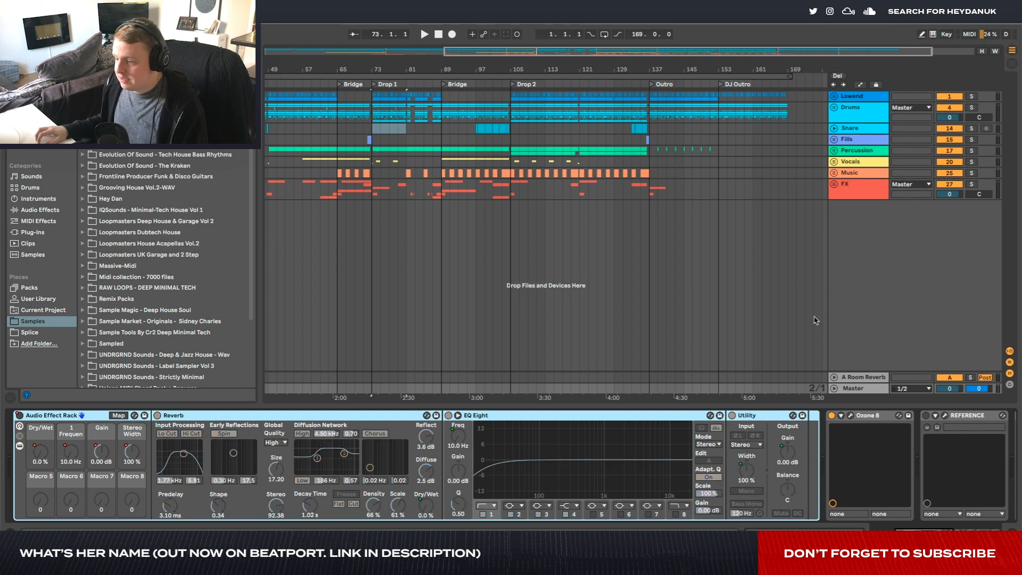
left_click(834, 390)
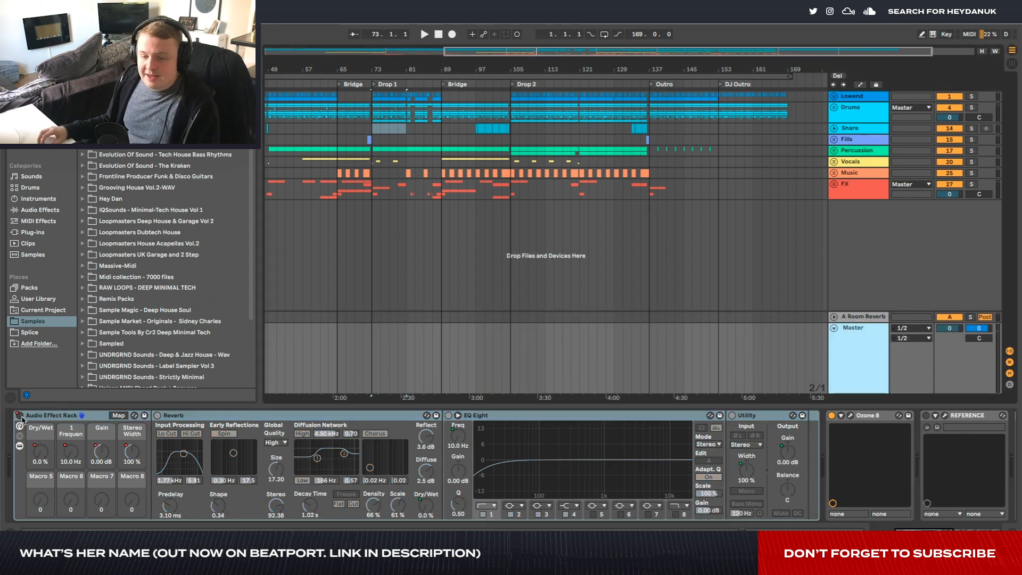
right_click(76, 466)
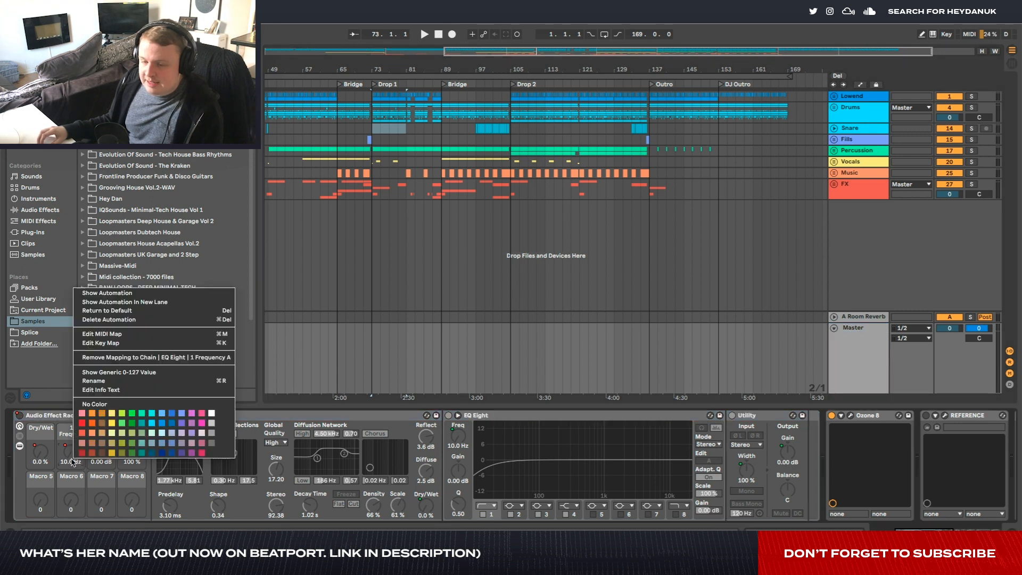
left_click(143, 292)
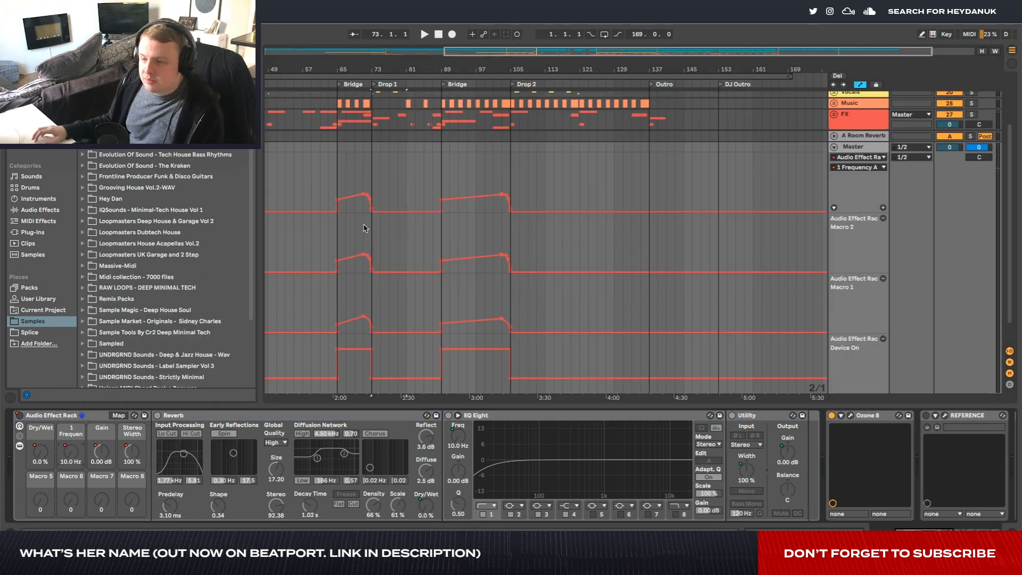
Set the start point on the Bridge at bar 65 and zoom in there
scroll(432, 176, "left", 5)
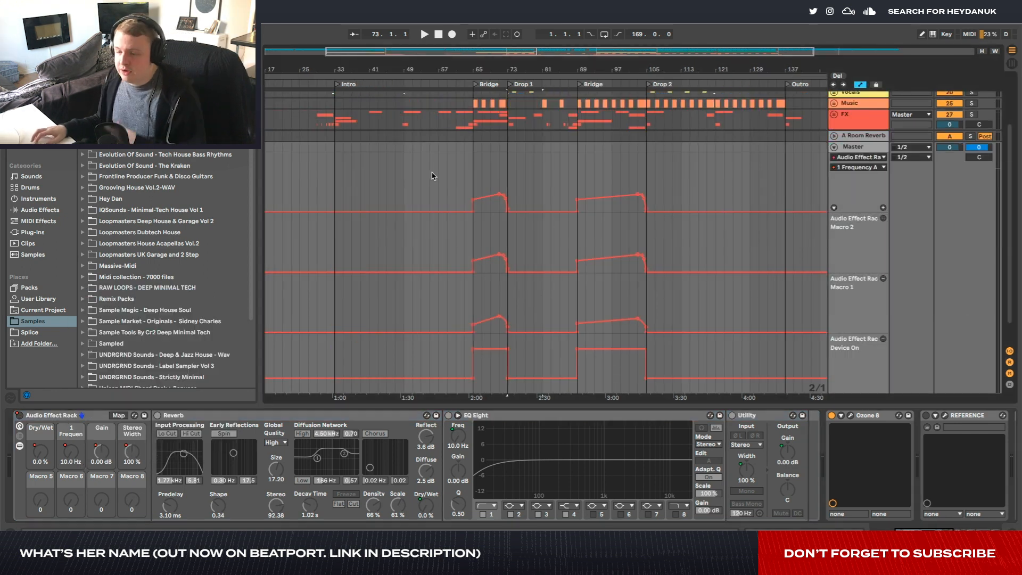
scroll(479, 179, "up", 3)
left_click(474, 179)
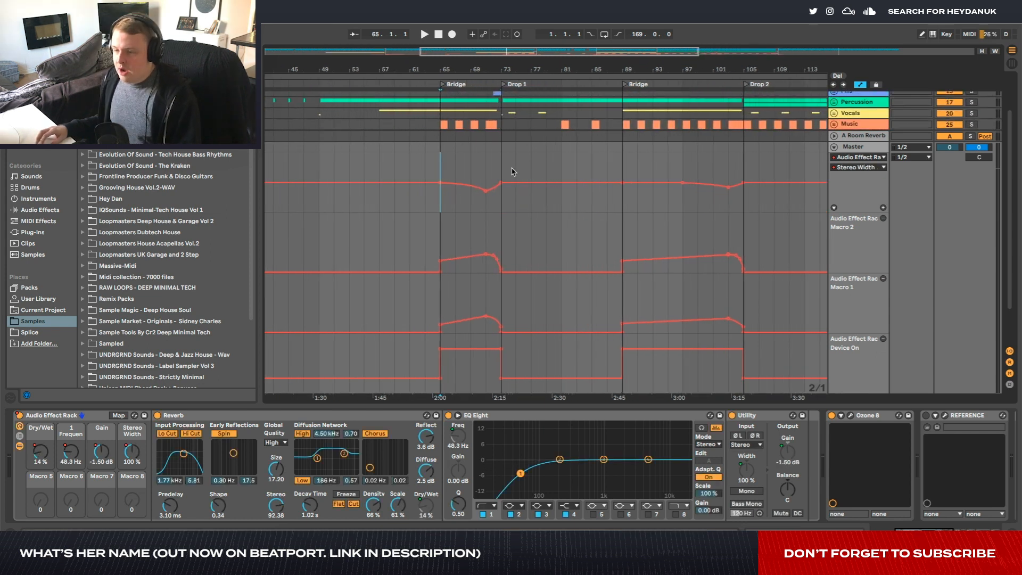
scroll(513, 170, "up", 1)
left_click(423, 160)
left_click(439, 160)
scroll(439, 160, "up", 5)
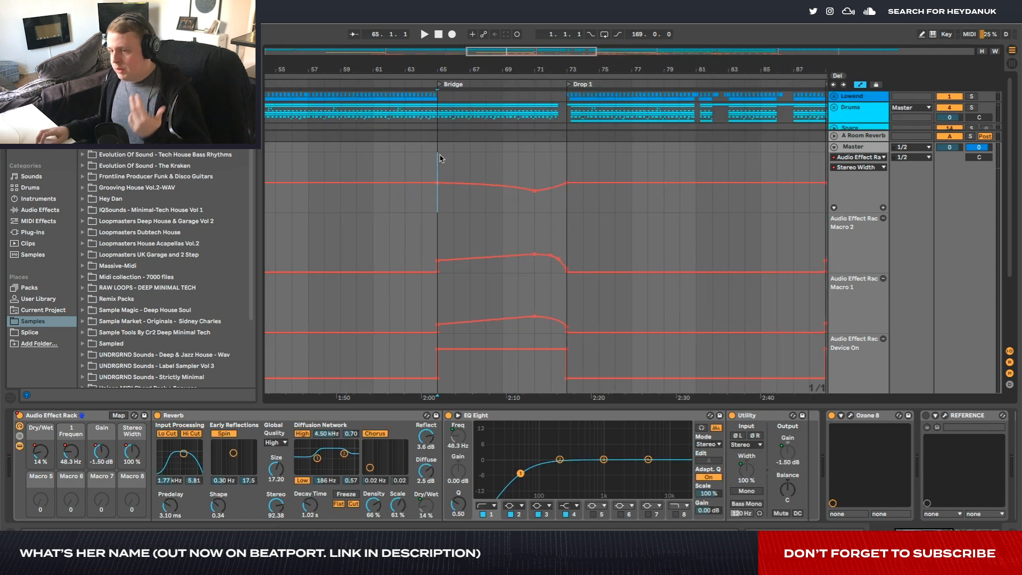
Play the Bridge from bar 65, switching the Master rack off and back on to compare
left_click(833, 149)
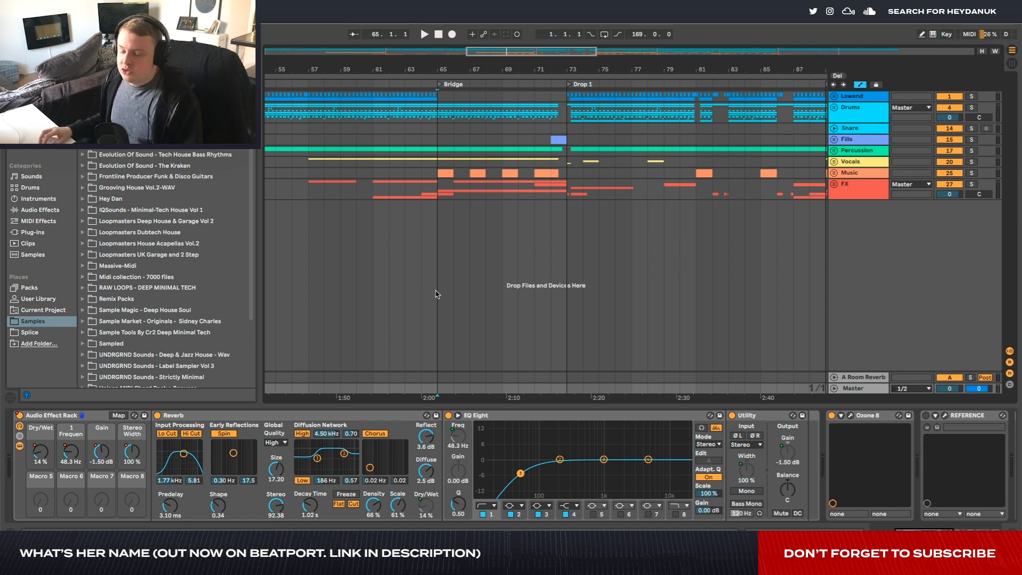
scroll(439, 296, "left", 1)
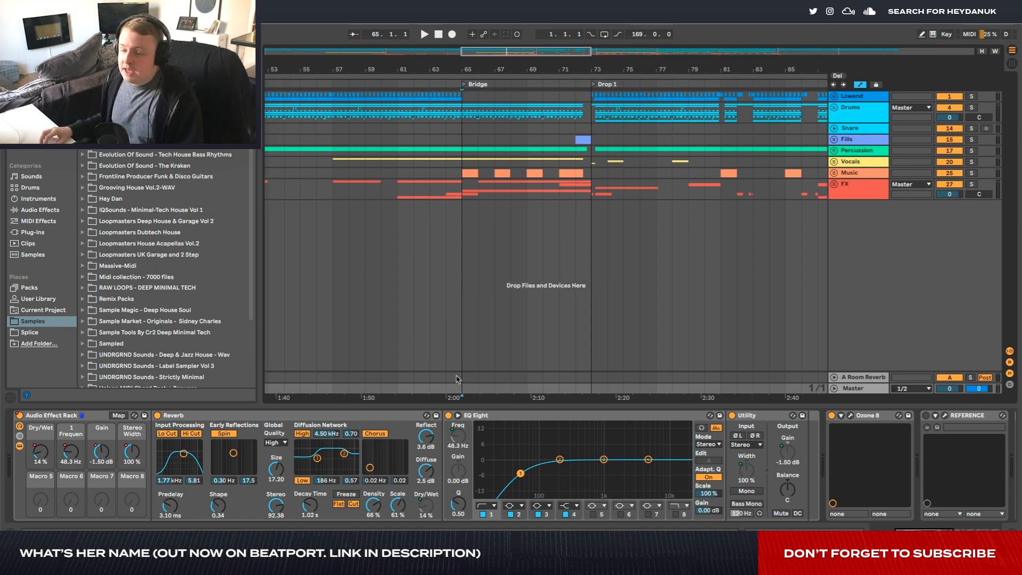
left_click(462, 354)
key("space")
left_click(878, 389)
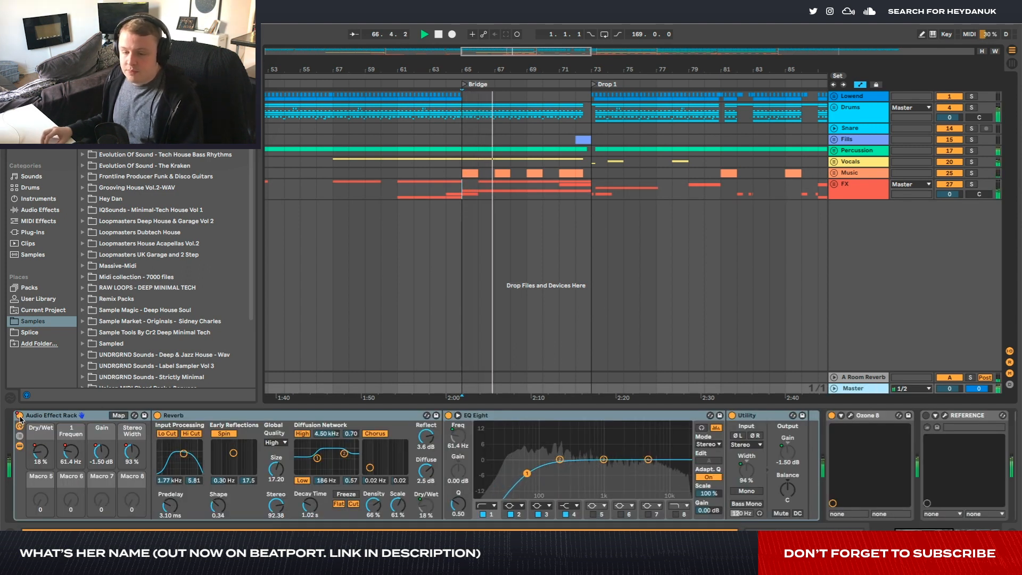
left_click(20, 417)
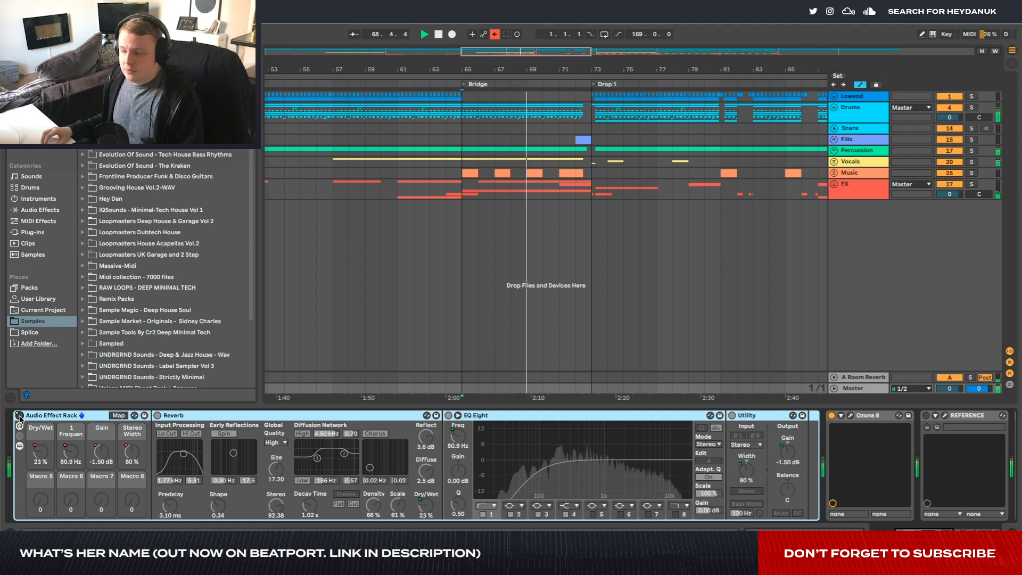
left_click(19, 416)
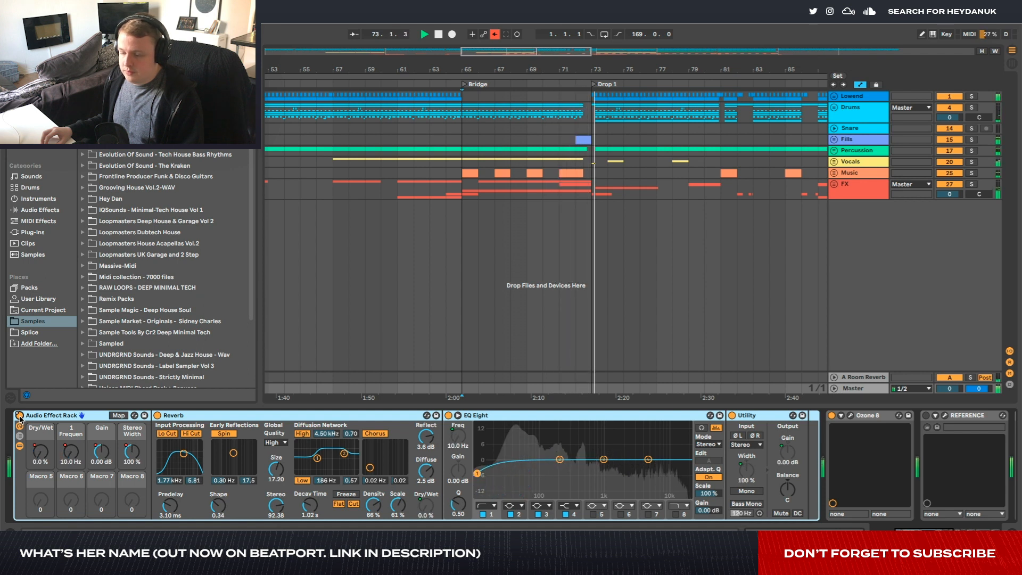
key("space")
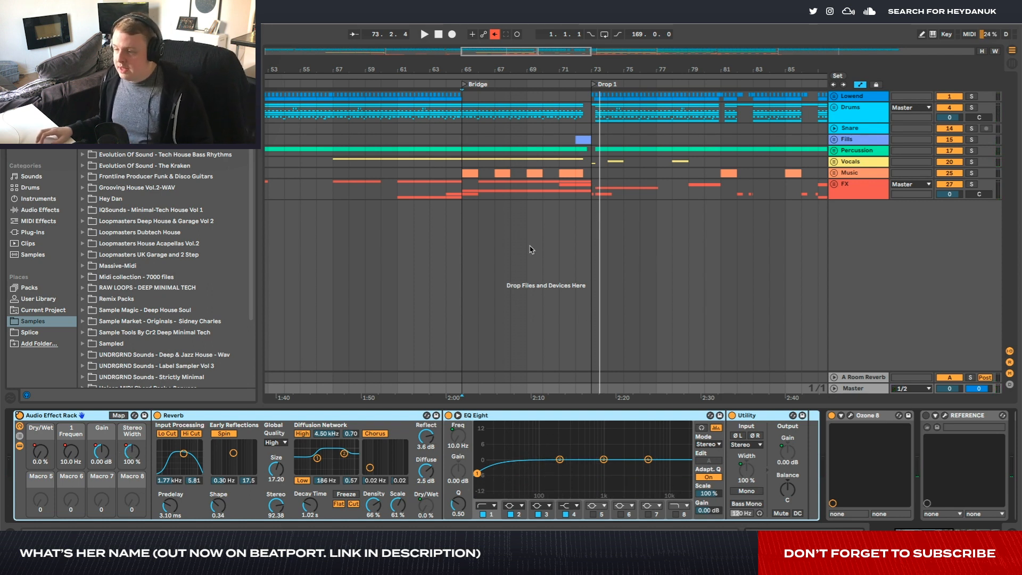
Unfold Master, re-enable its rack automation, and fold the automation lanes away again
left_click(834, 388)
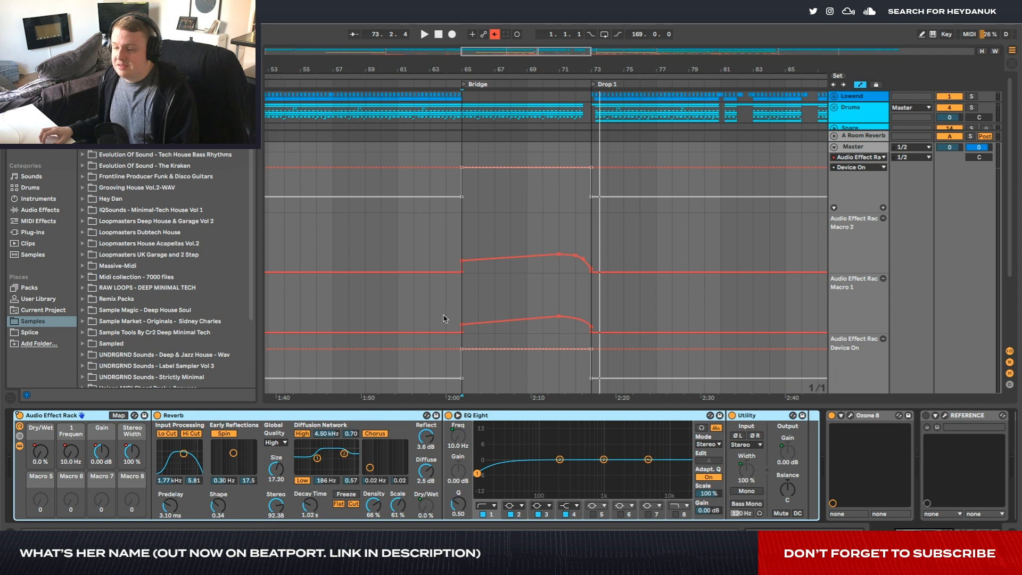
left_click(494, 33)
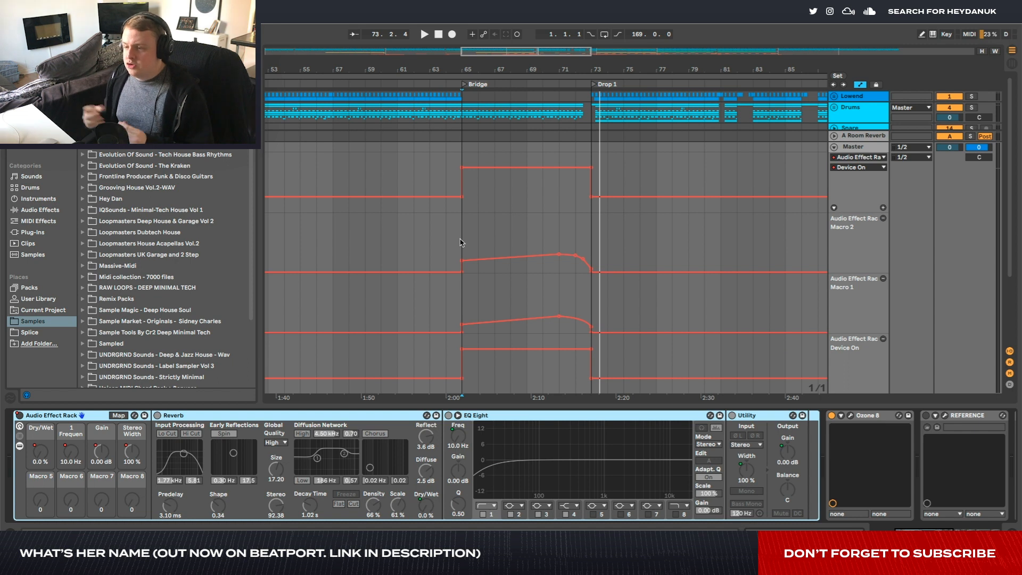
left_click_drag(597, 117, 622, 116)
left_click(833, 146)
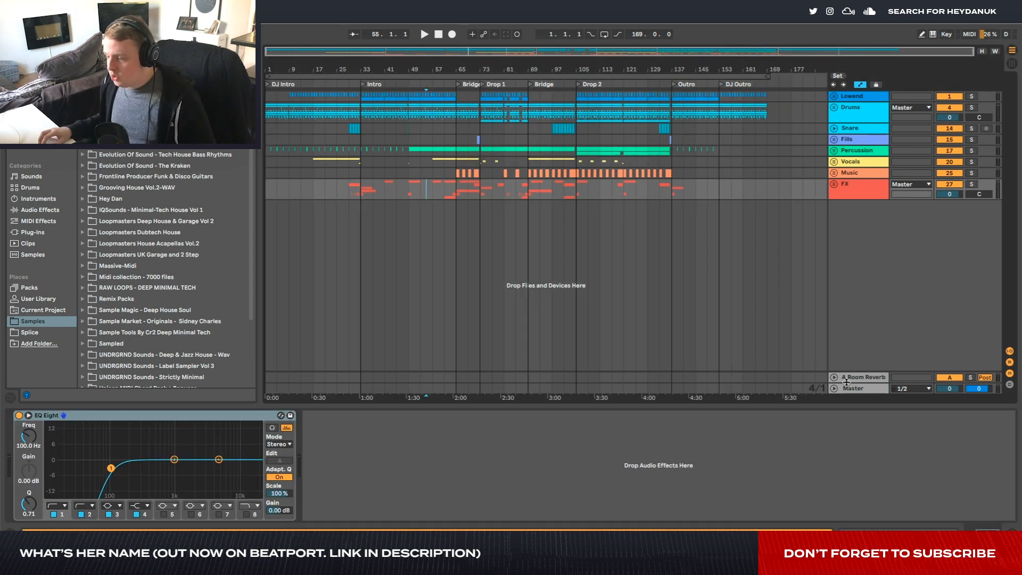
left_click(846, 384)
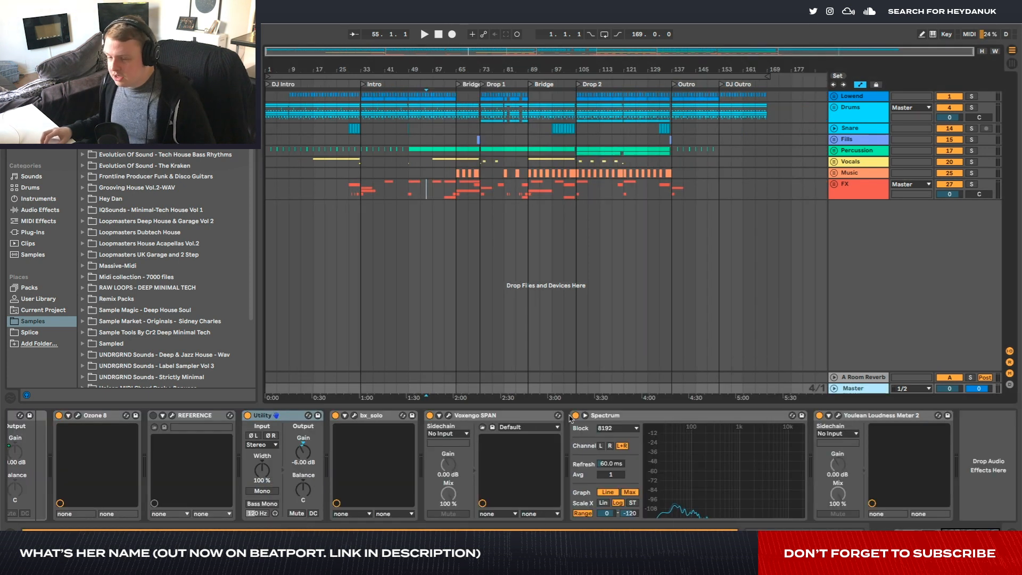
scroll(314, 425, "up", 5)
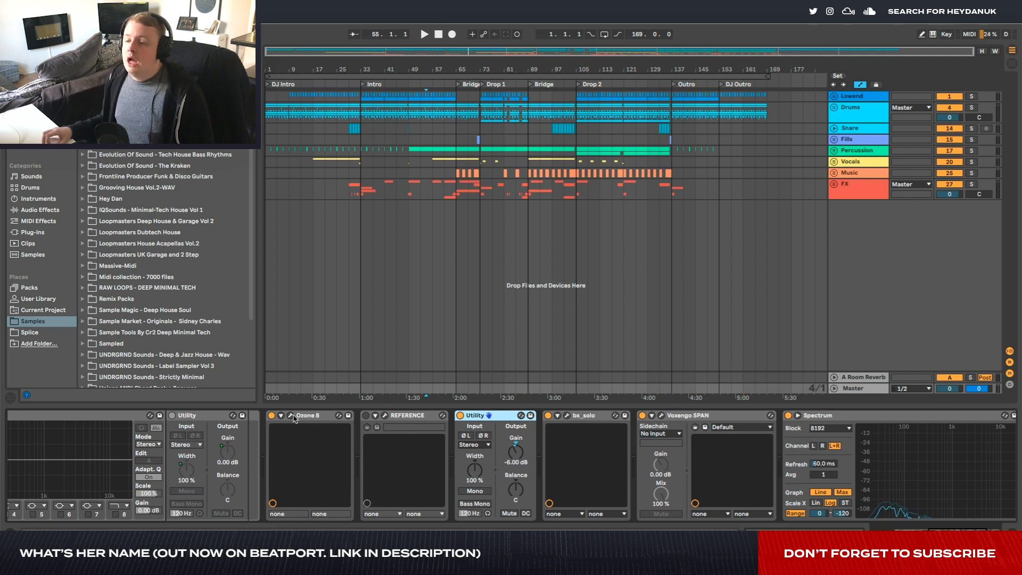
left_click(291, 416)
left_click(567, 75)
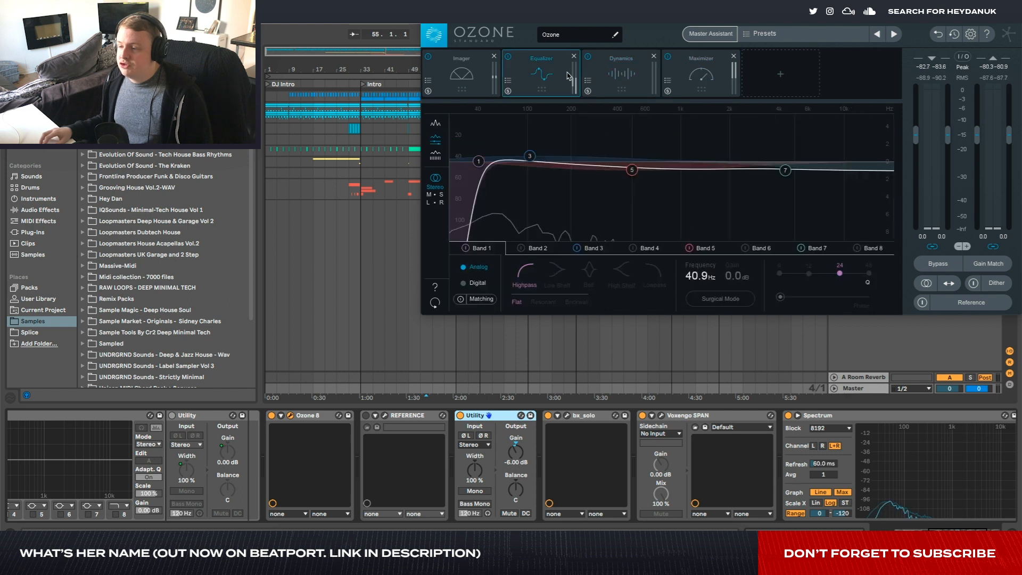
left_click(462, 75)
left_click(693, 77)
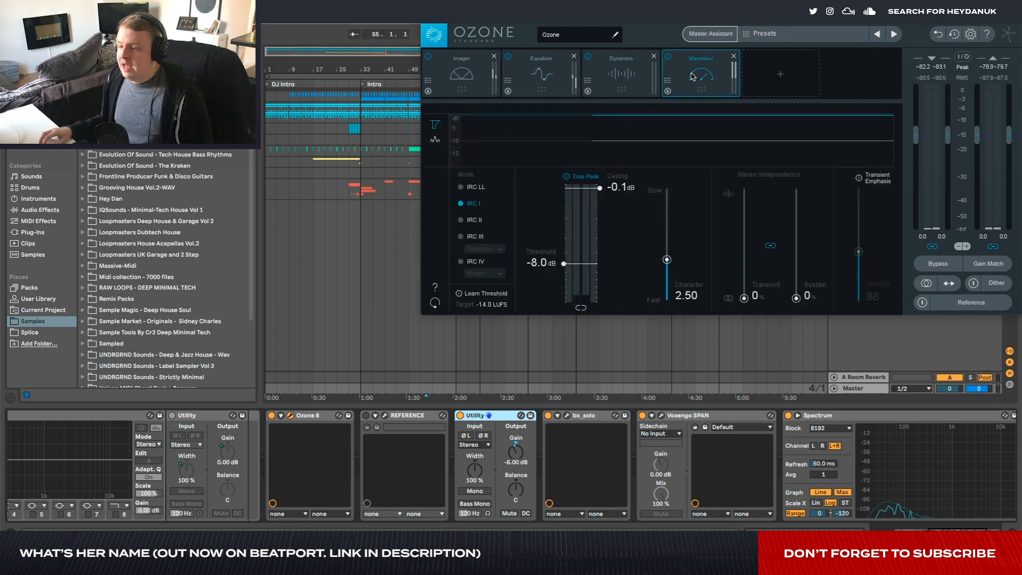
left_click(291, 416)
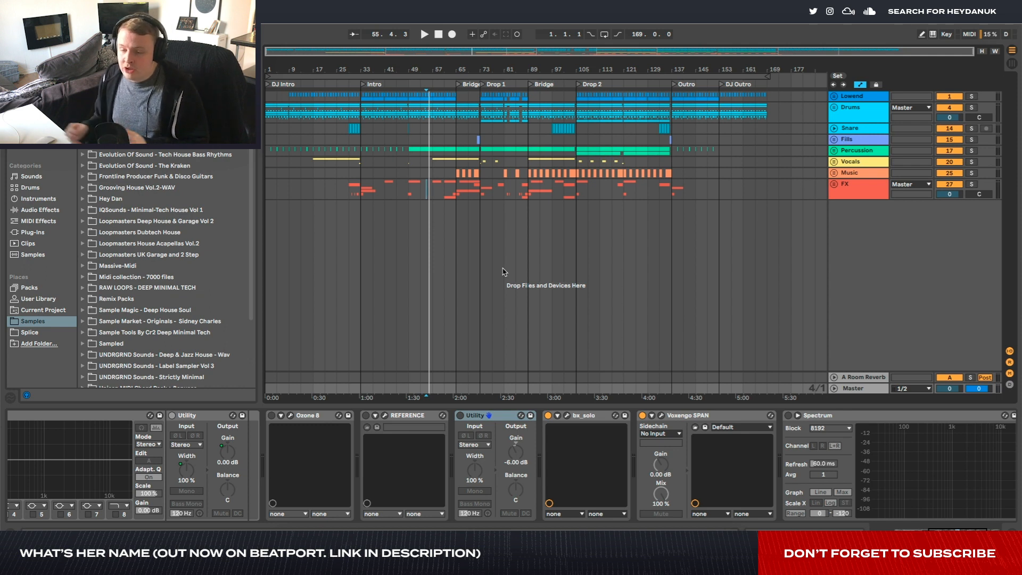
scroll(813, 425, "down", 4)
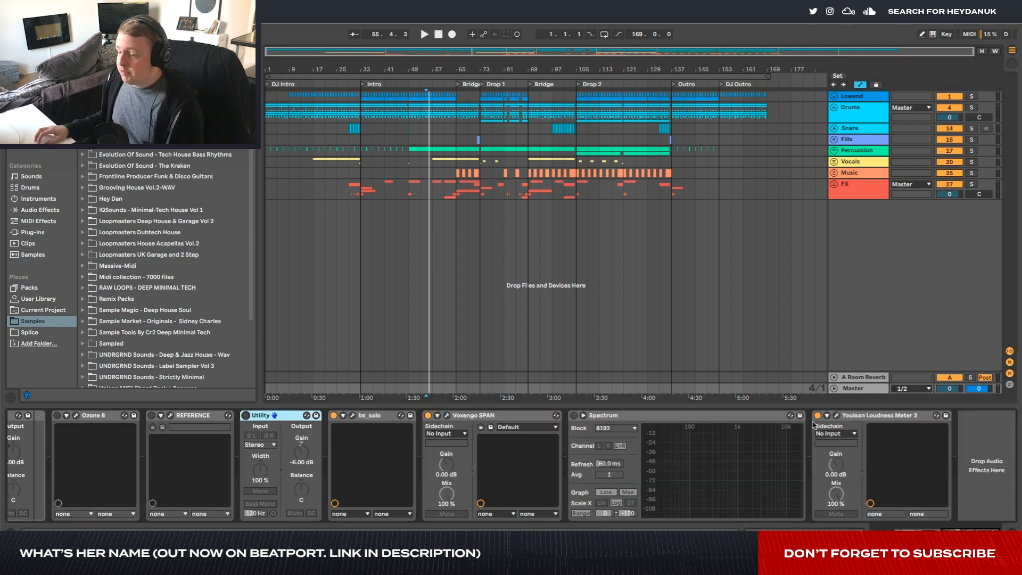